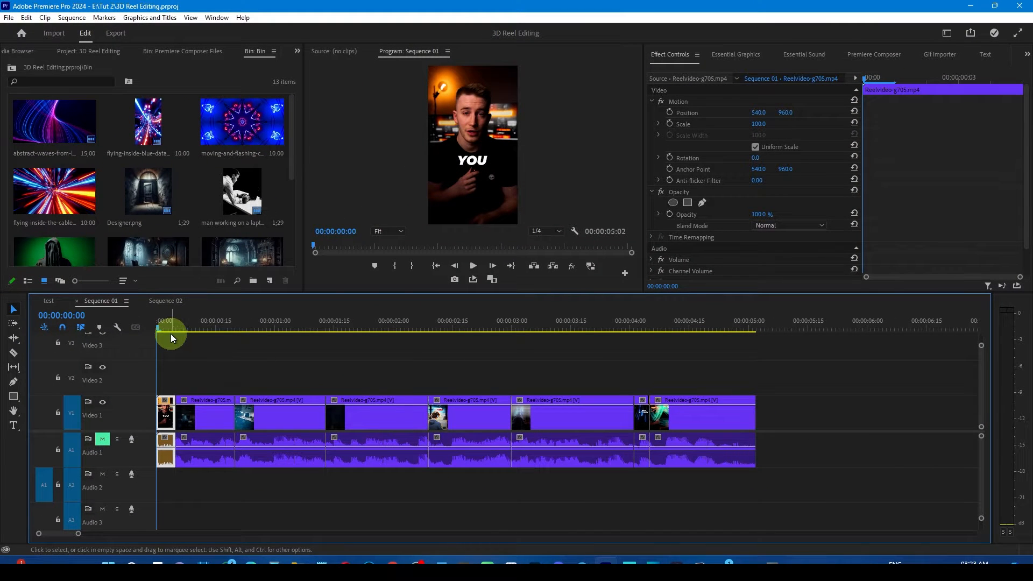
# Step: Play back the opening clips of Sequence 01, then return to its first frames
pyautogui.press('space')
pyautogui.press('space')
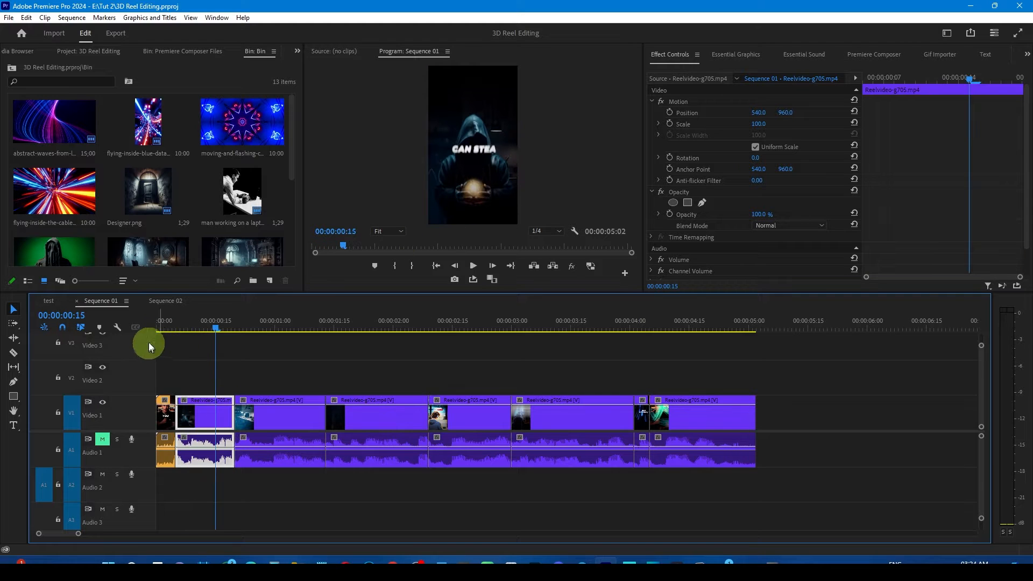
pyautogui.moveTo(155, 328)
pyautogui.mouseDown()
pyautogui.moveTo(237, 331)
pyautogui.moveTo(162, 343)
pyautogui.mouseUp()
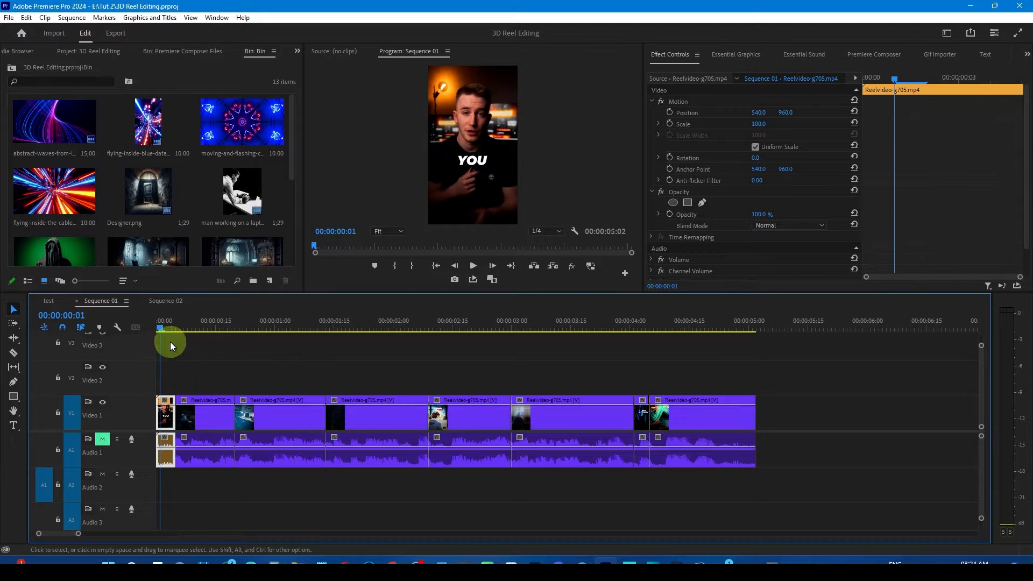
# Step: Place the presenter's talking video at the start of Sequence 02, keeping the existing sequence settings, and scale it to 325
pyautogui.click(163, 303)
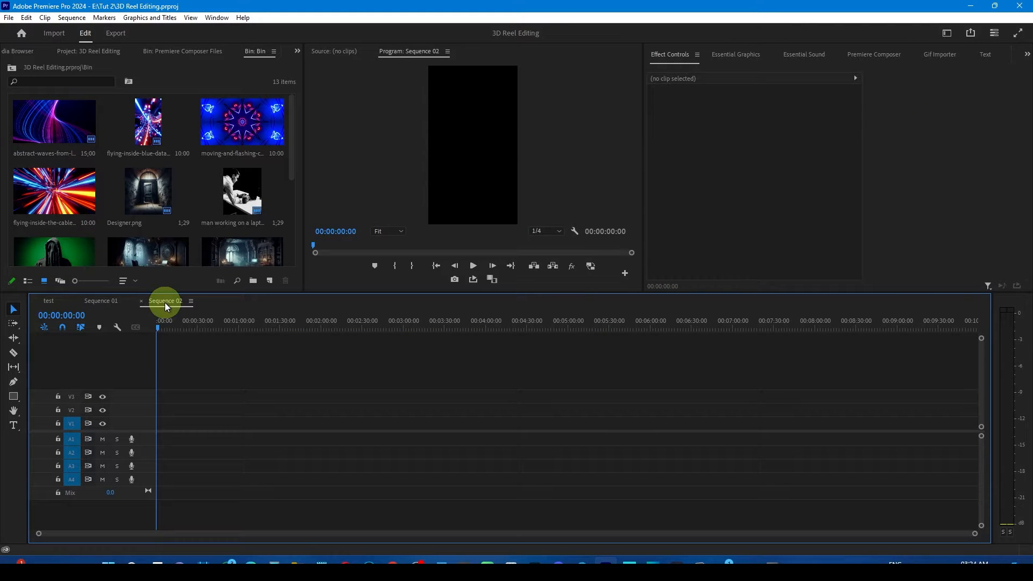
pyautogui.moveTo(292, 157); pyautogui.dragTo(297, 236)
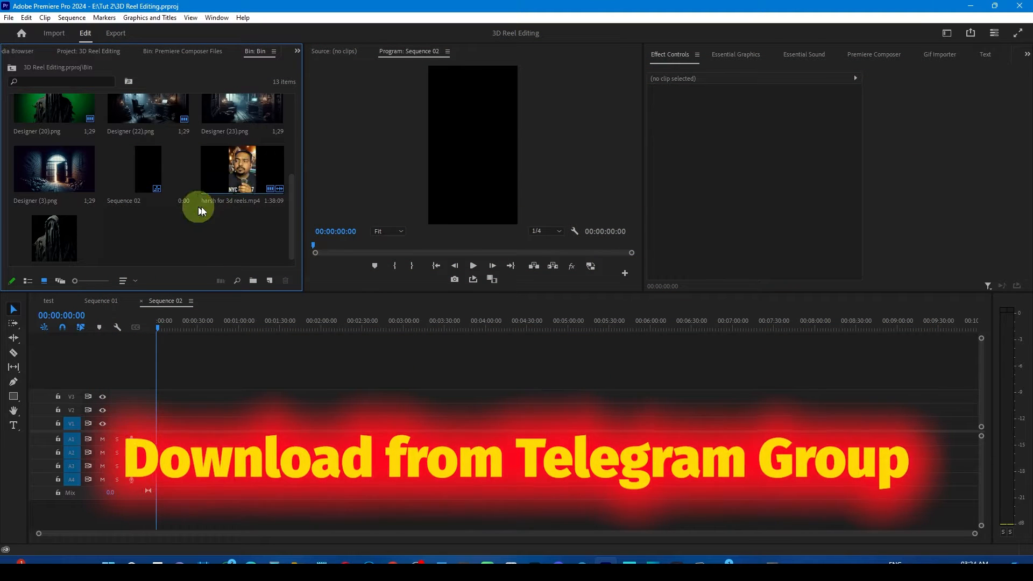
pyautogui.moveTo(230, 165); pyautogui.dragTo(149, 443)
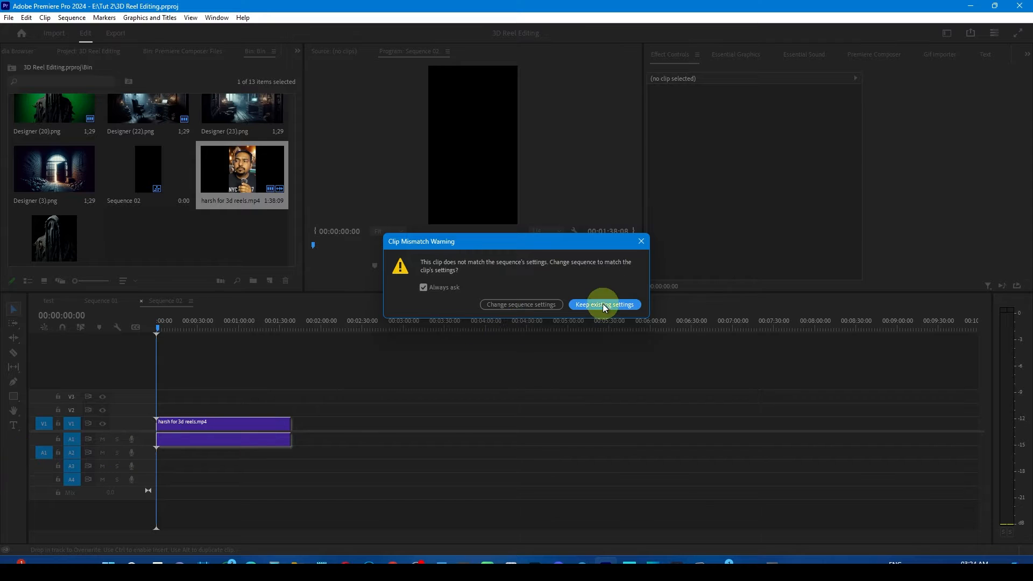
pyautogui.click(605, 306)
pyautogui.click(199, 424)
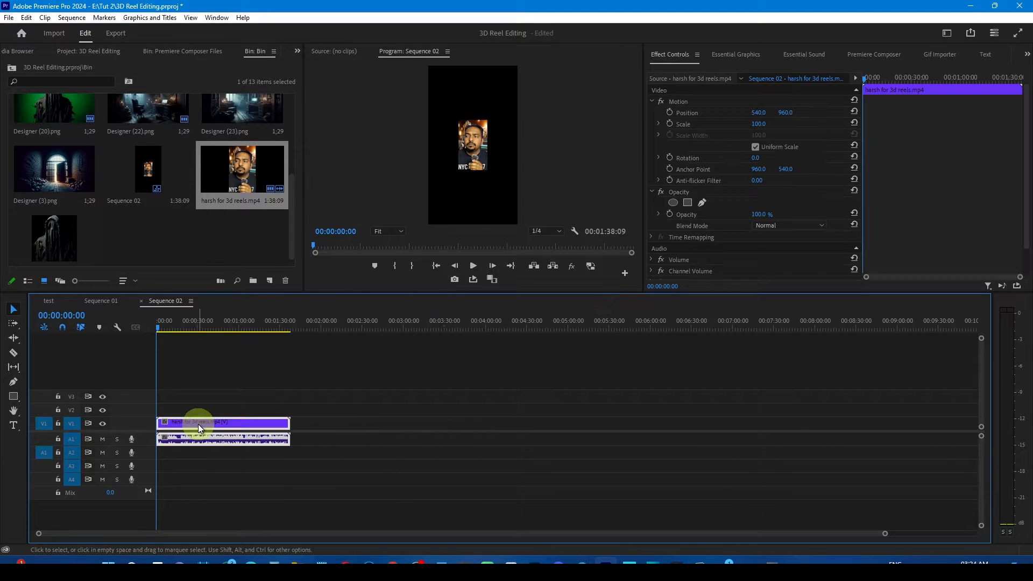
pyautogui.moveTo(764, 127); pyautogui.dragTo(847, 122)
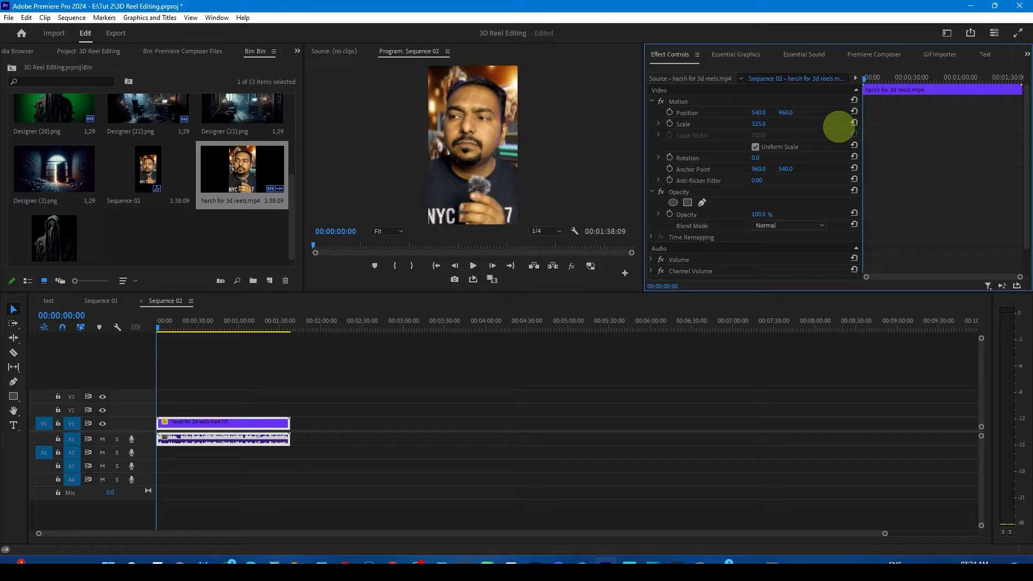
# Step: Ripple-trim about one second off the start of the presenter clip and mute audio track A1
pyautogui.click(162, 329)
pyautogui.moveTo(162, 331); pyautogui.dragTo(159, 331)
pyautogui.press('=')
pyautogui.press('=')
pyautogui.press('=')
pyautogui.press('=')
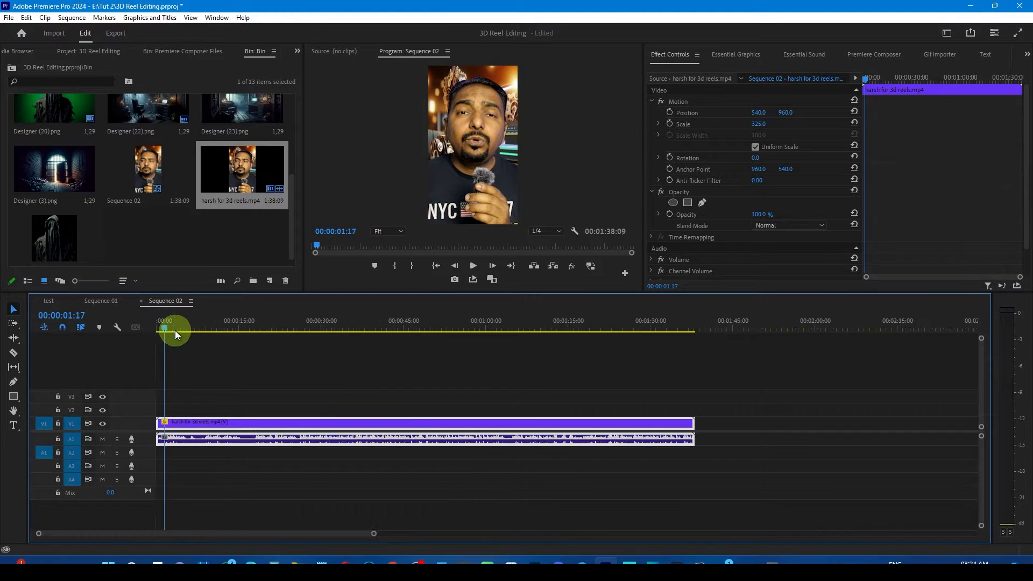
pyautogui.click(179, 332)
pyautogui.press('q')
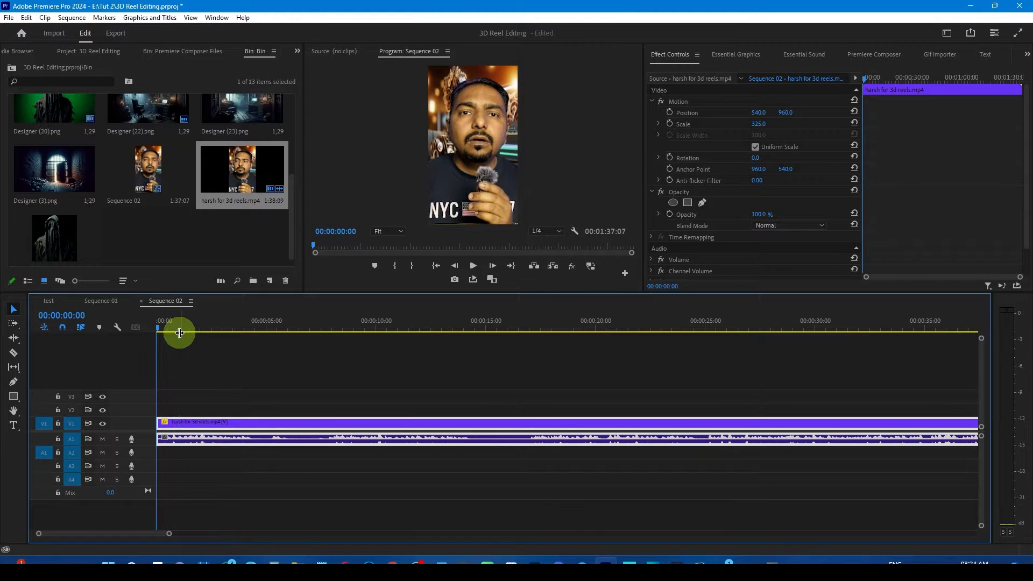
pyautogui.click(103, 441)
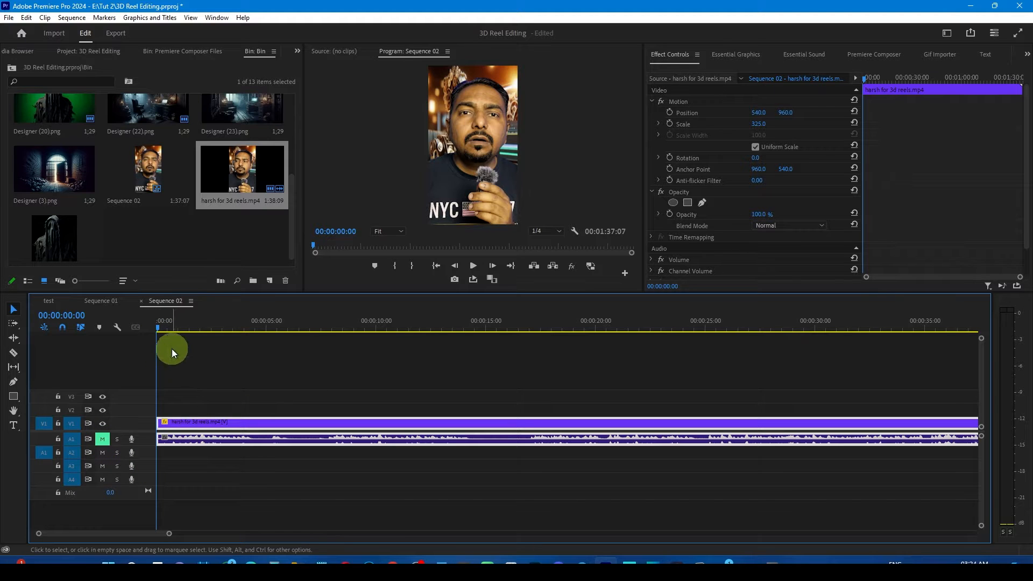
# Step: Split the presenter clip at 00:00:00:21 and move the remaining part well away along the timeline
pyautogui.moveTo(160, 328); pyautogui.dragTo(173, 332)
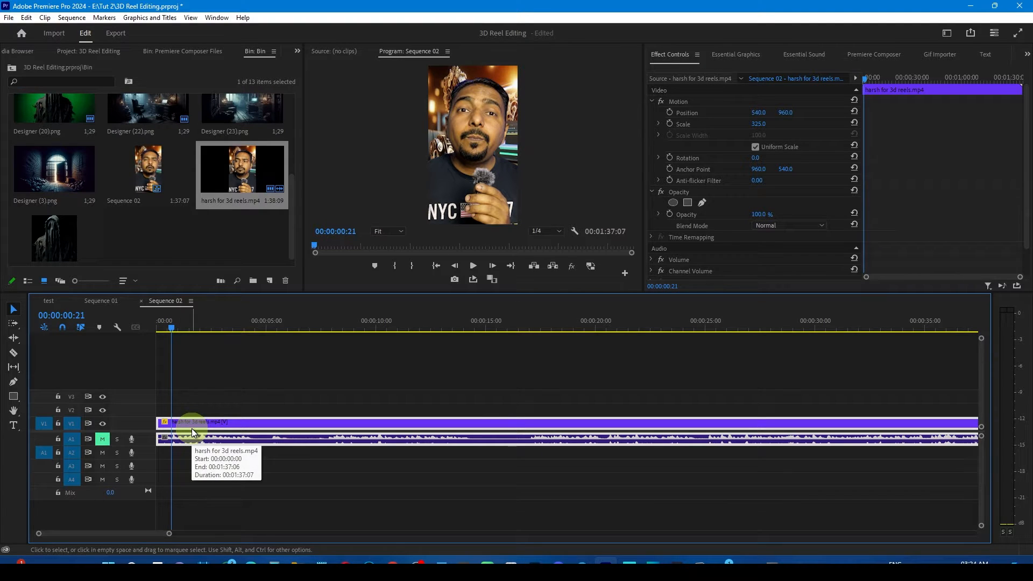
pyautogui.moveTo(192, 429); pyautogui.dragTo(199, 424)
pyautogui.click(179, 369)
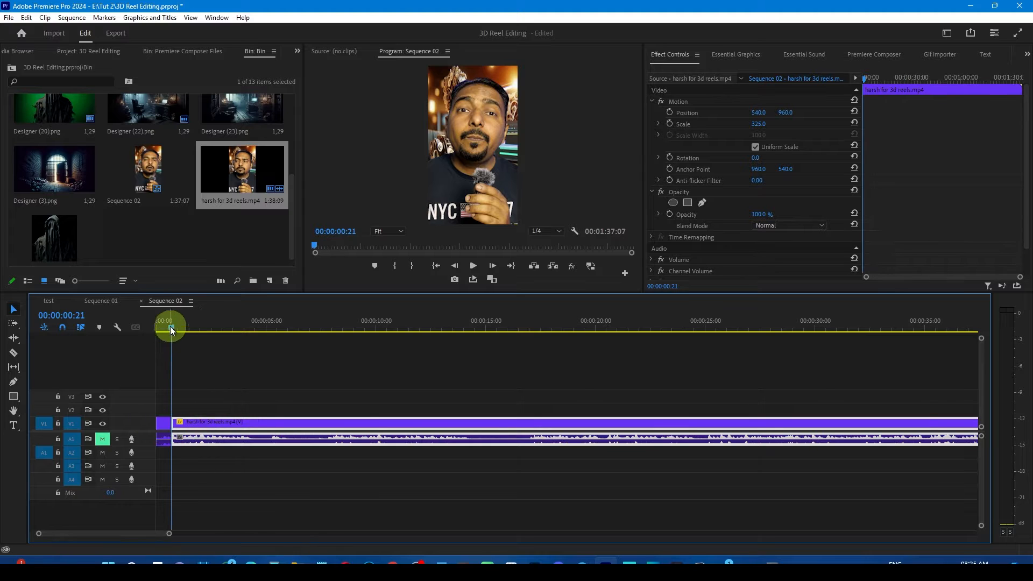
pyautogui.moveTo(170, 331); pyautogui.dragTo(169, 330)
pyautogui.press('-')
pyautogui.press('-')
pyautogui.press('-')
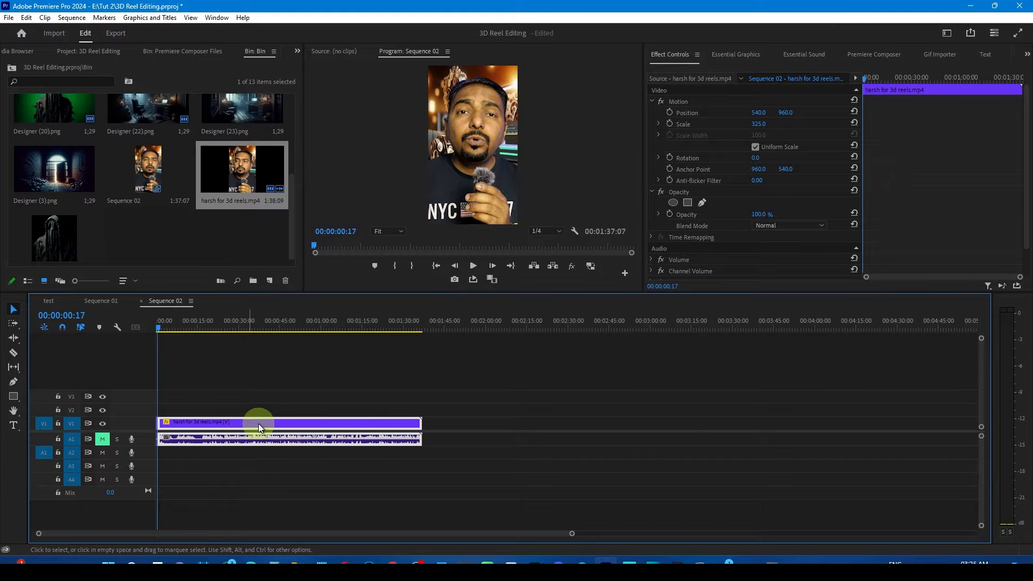
pyautogui.moveTo(258, 425); pyautogui.dragTo(524, 430)
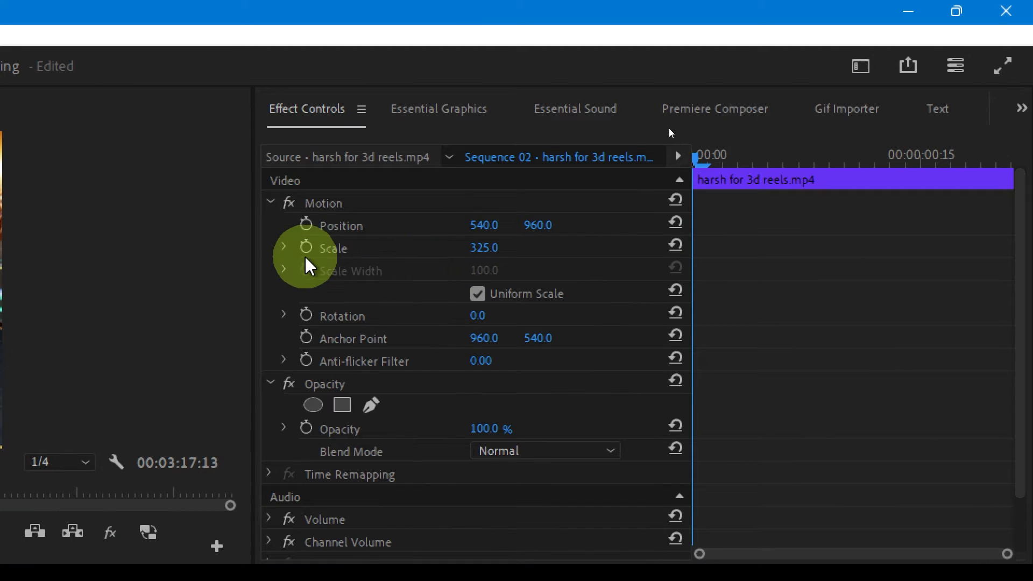
# Step: Keyframe the short opening clip's Scale from 332 at its start to 315 at 00:00:00:17, and save the project
pyautogui.click(306, 247)
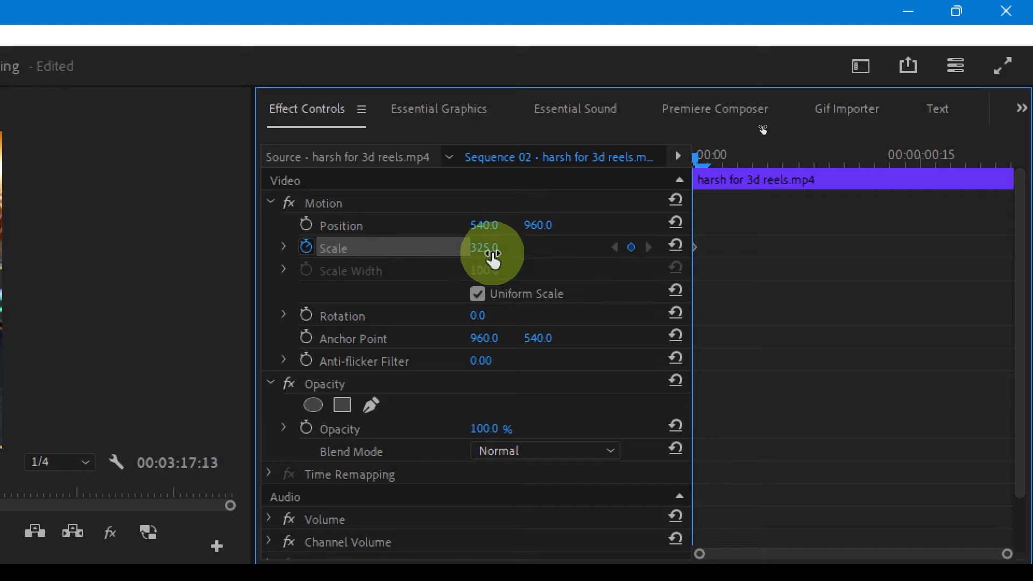
pyautogui.moveTo(489, 251); pyautogui.dragTo(469, 248)
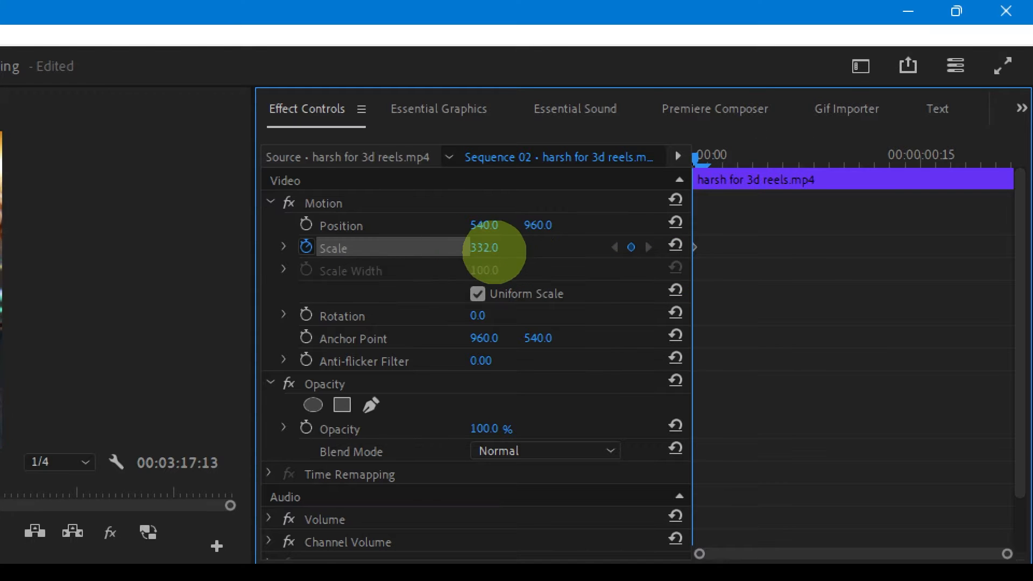
pyautogui.press('super+minus')
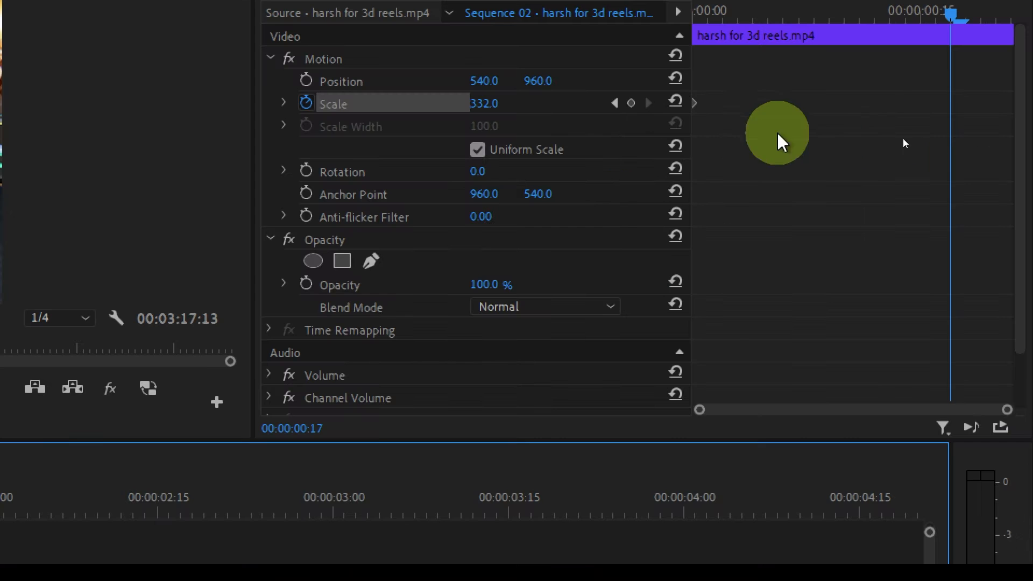
pyautogui.press('super+minus')
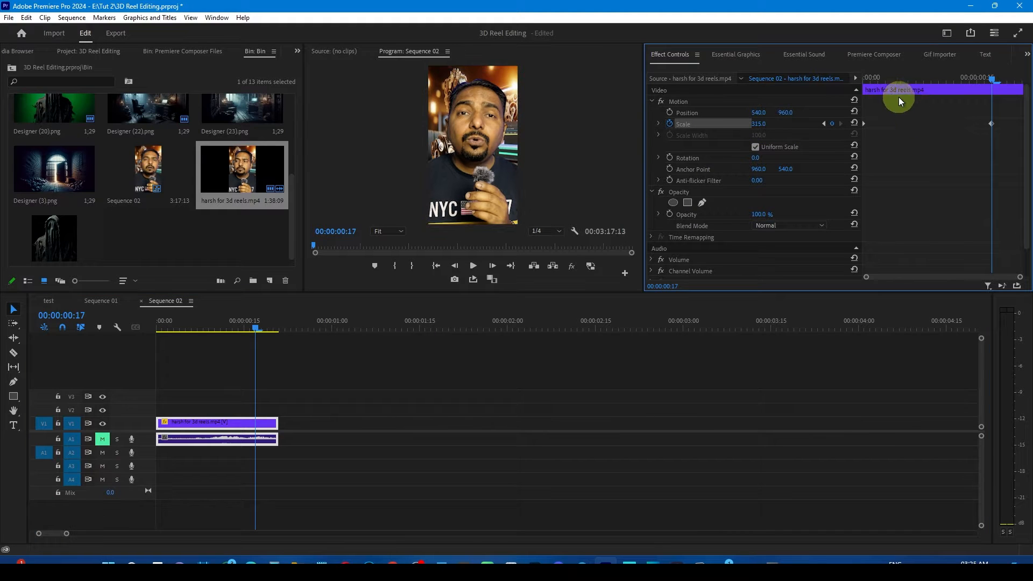
pyautogui.moveTo(879, 79); pyautogui.dragTo(873, 112)
pyautogui.press('space')
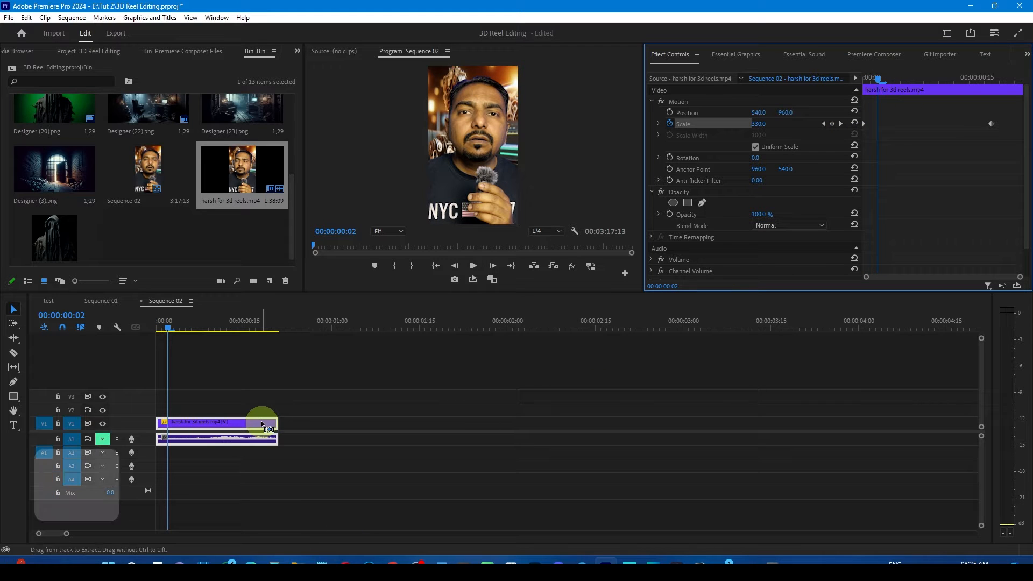
pyautogui.hotkey('ctrl', 's')
# Step: Favourite the middle Position & Rotation preset and the first Fade Characters preset among Premiere Composer's Starter Pack text presets
pyautogui.moveTo(169, 330); pyautogui.dragTo(175, 326)
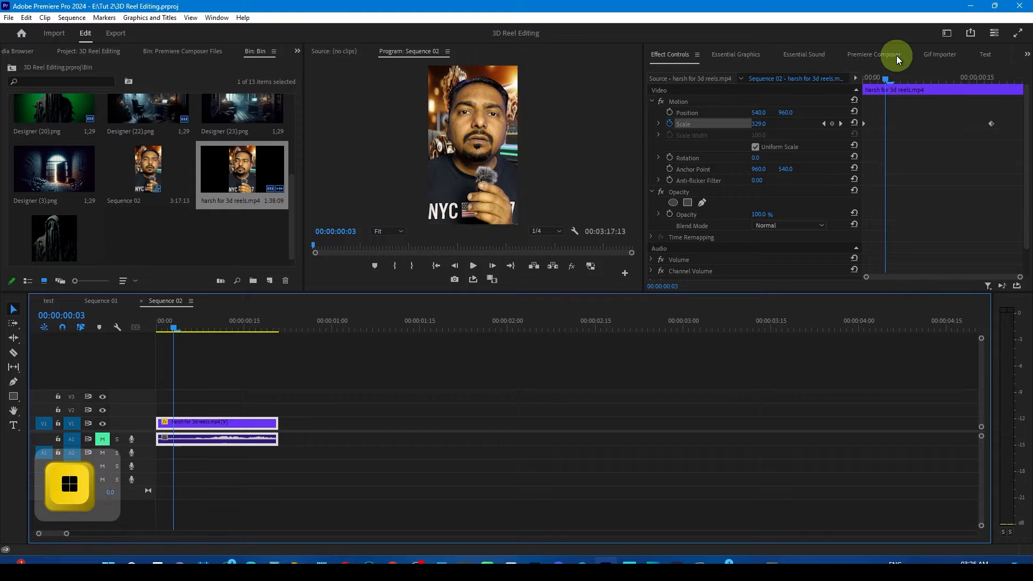
pyautogui.click(874, 52)
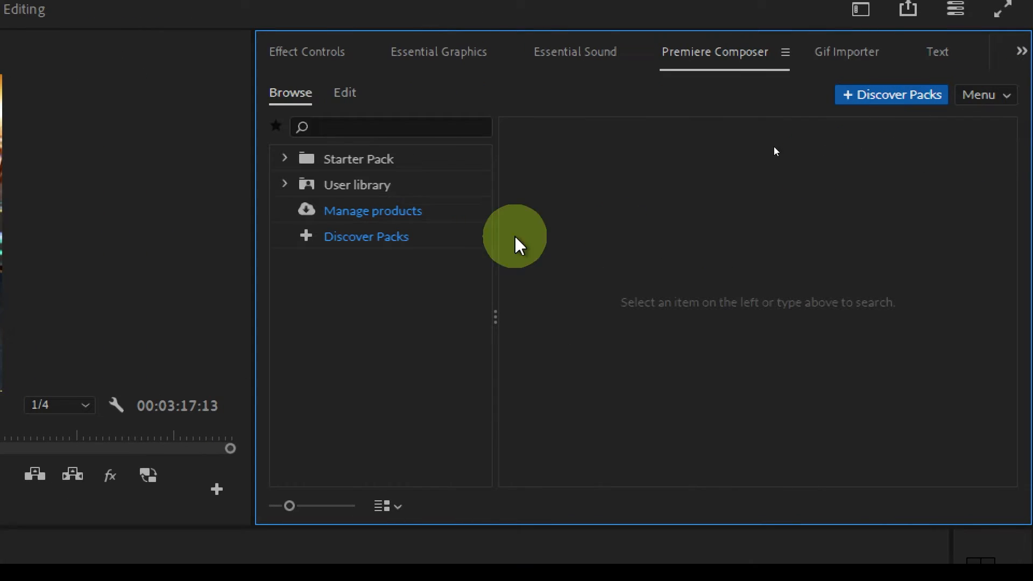
pyautogui.click(285, 159)
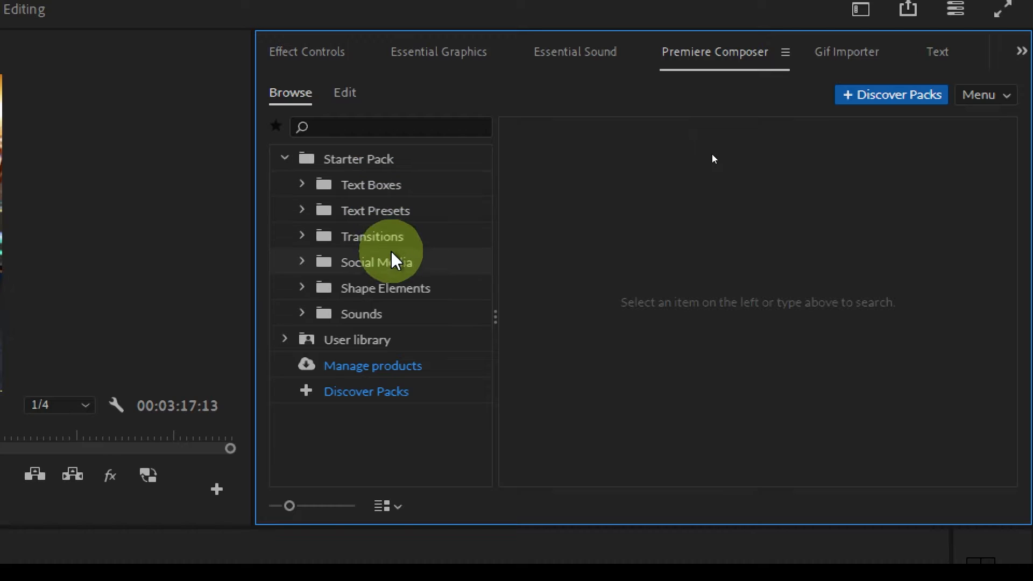
pyautogui.click(369, 211)
pyautogui.scroll(-2, 631, 205)
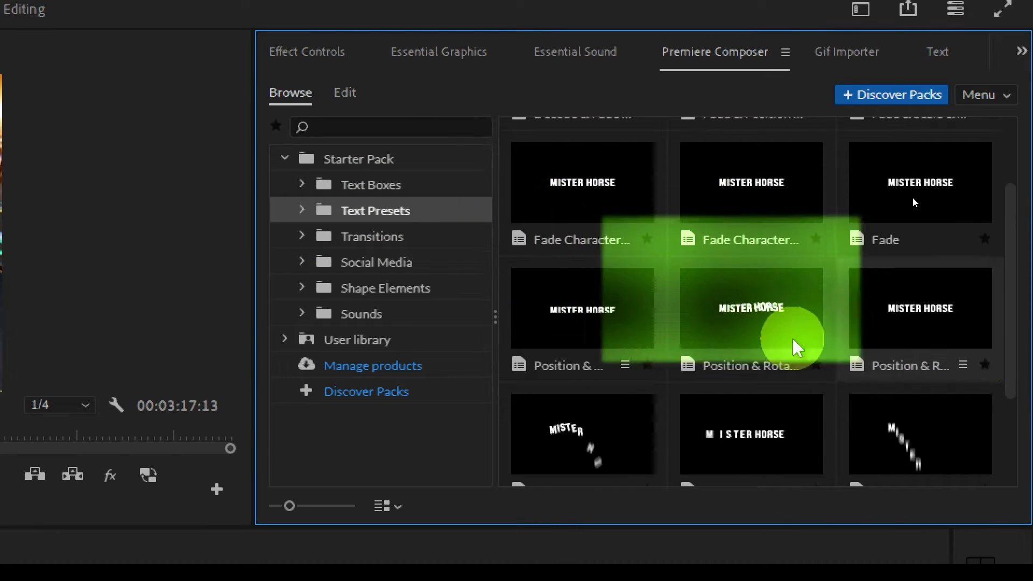
pyautogui.click(816, 365)
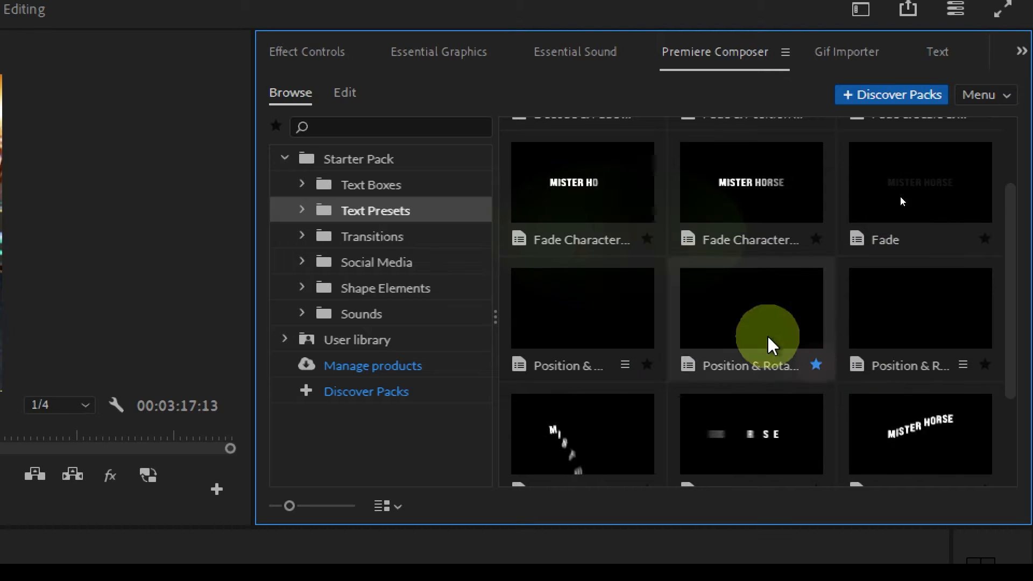
pyautogui.click(648, 239)
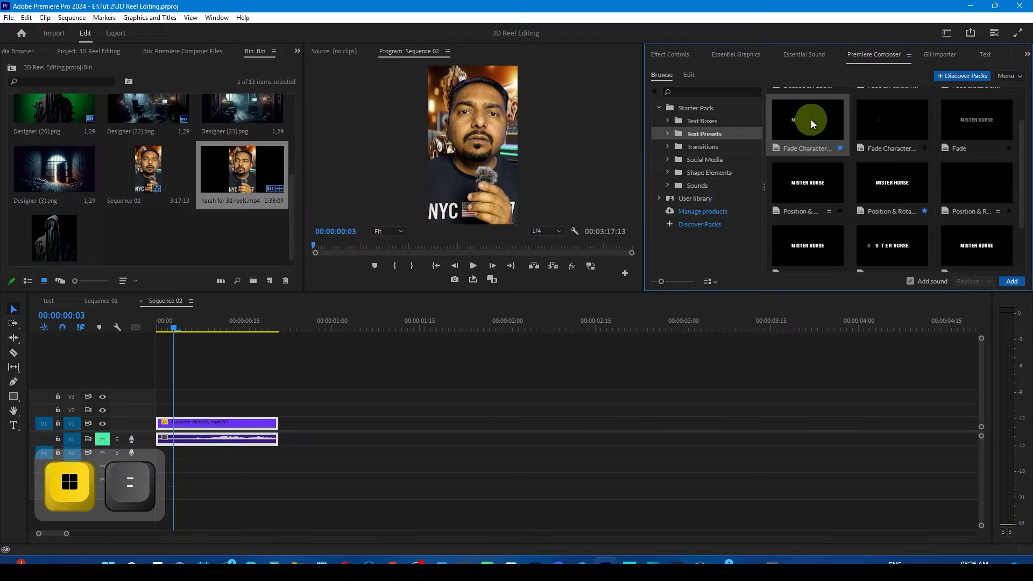
# Step: Add the Fade Characters Separately title on V2 from about frame 2 and trim it to end with the opening clip
pyautogui.moveTo(590, 191); pyautogui.dragTo(0, 580)
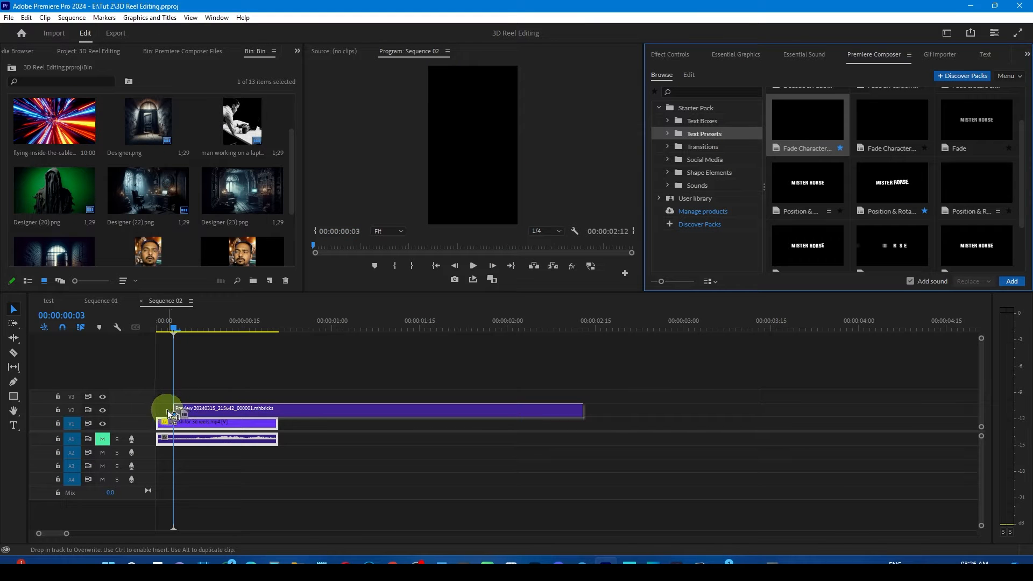
pyautogui.moveTo(167, 413); pyautogui.dragTo(169, 410)
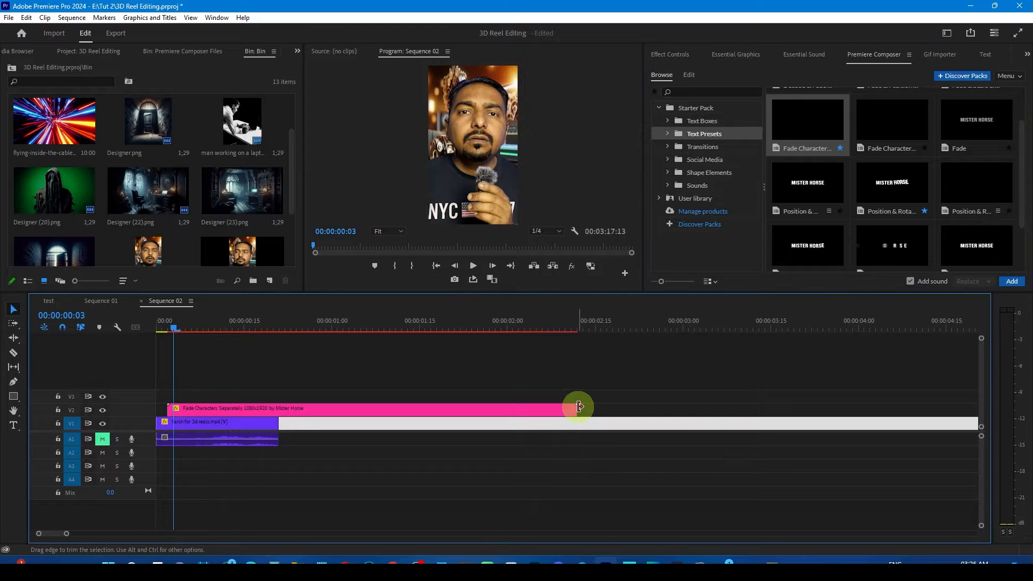
pyautogui.moveTo(574, 408); pyautogui.dragTo(278, 408)
# Step: Change the title's text to "You" and set its font to UniSansBold
pyautogui.click(204, 329)
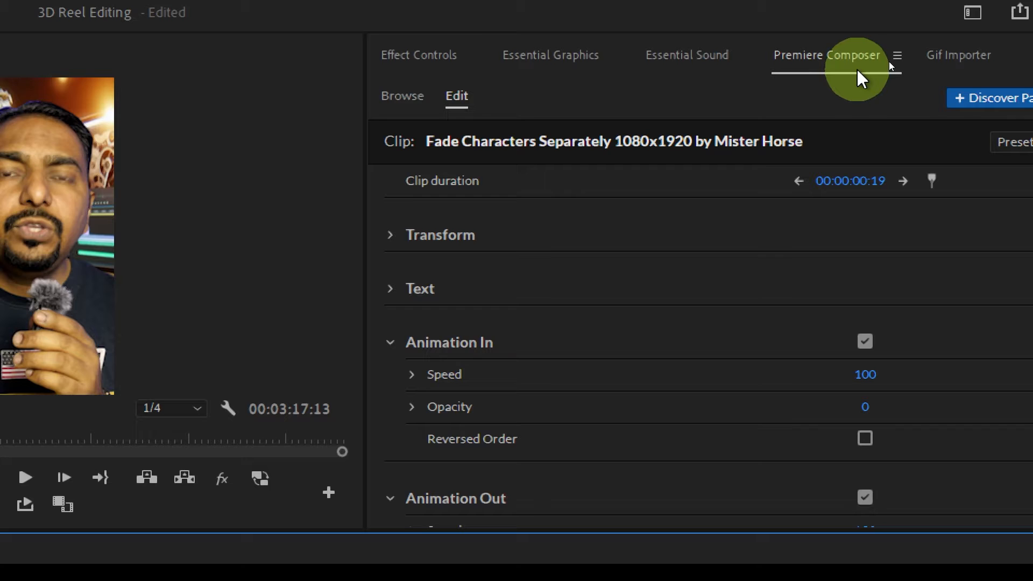
pyautogui.click(393, 293)
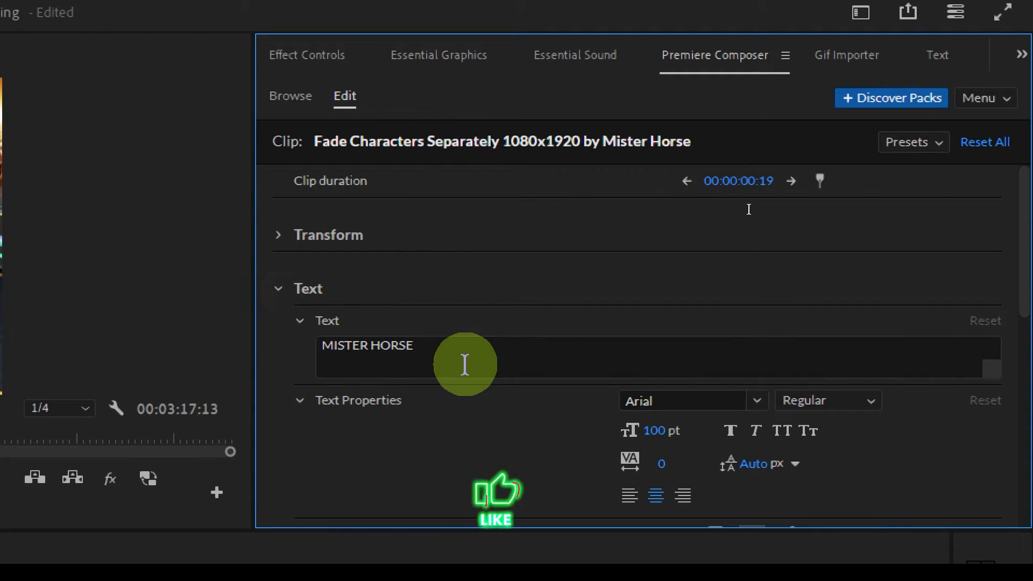
pyautogui.click(465, 365)
pyautogui.moveTo(425, 346); pyautogui.dragTo(289, 346)
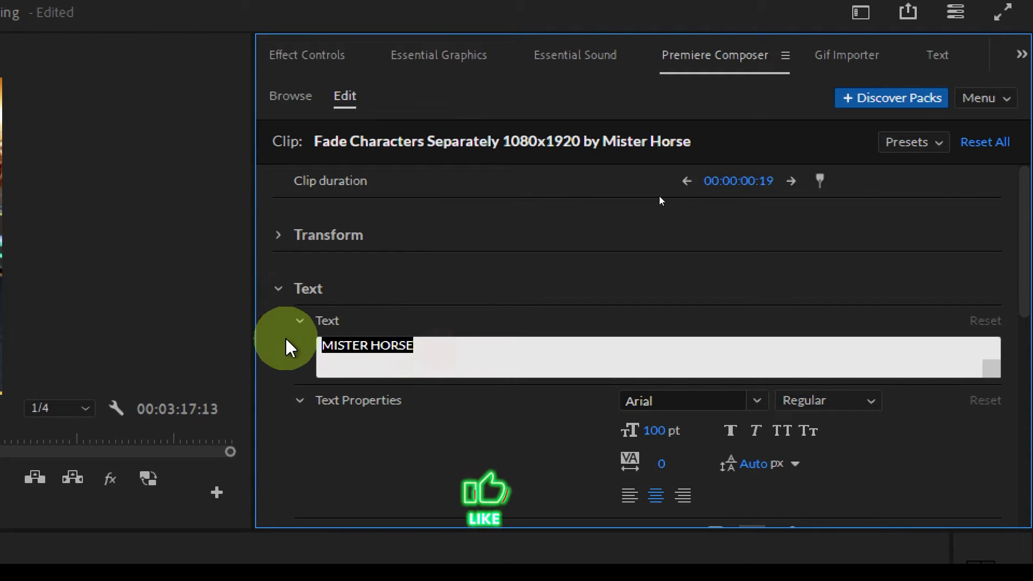
pyautogui.write('You')
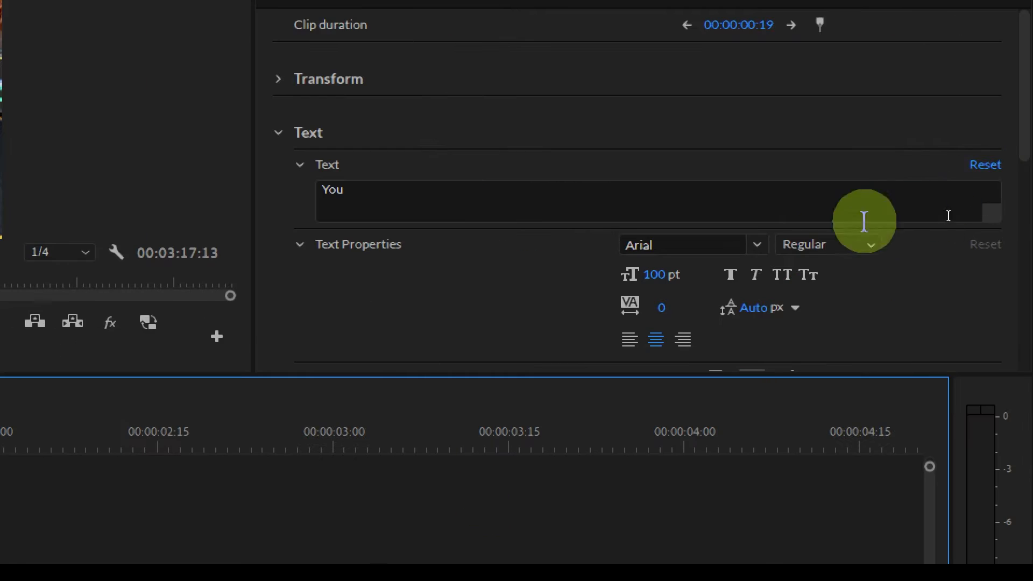
pyautogui.click(727, 246)
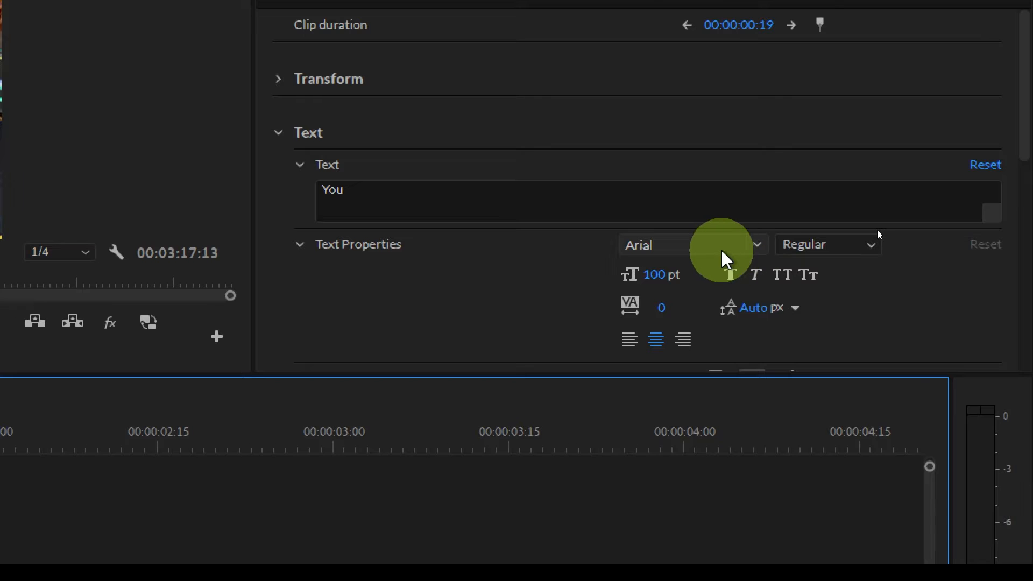
pyautogui.write('uni')
pyautogui.click(775, 171)
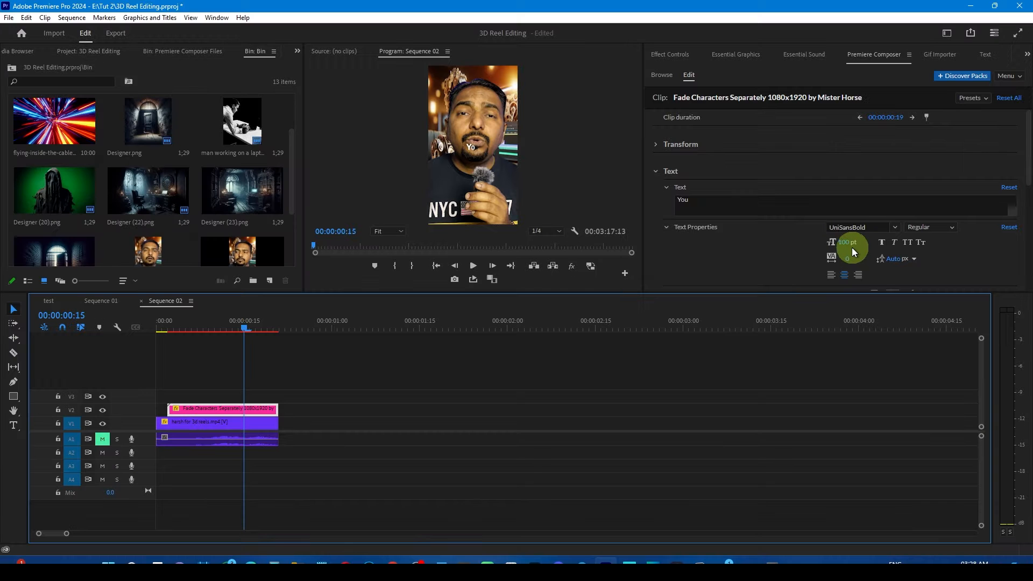
# Step: Set the title's font size to 186 pt and turn on all caps
pyautogui.scroll(-2, 907, 244)
pyautogui.moveTo(906, 243); pyautogui.dragTo(235, 332)
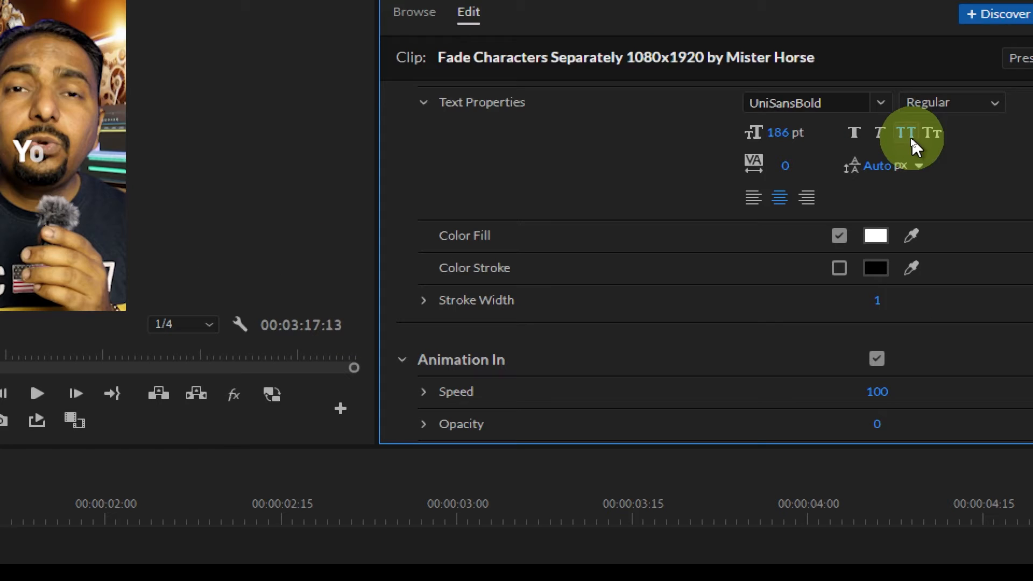
pyautogui.click(912, 139)
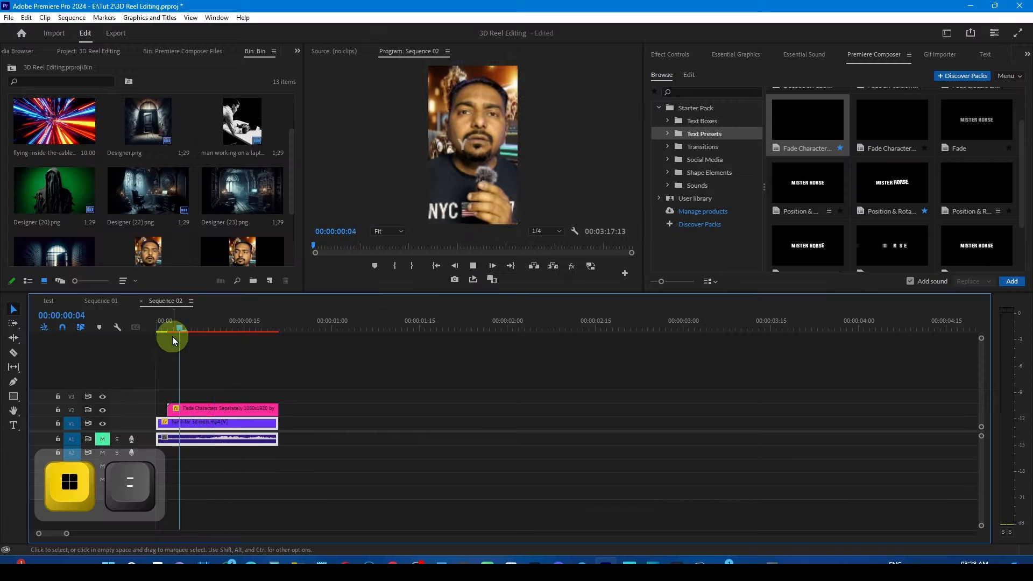
# Step: Turn off Animation Out for the "You" title on V2
pyautogui.click(176, 332)
pyautogui.click(195, 329)
pyautogui.moveTo(195, 328); pyautogui.dragTo(242, 379)
pyautogui.click(236, 412)
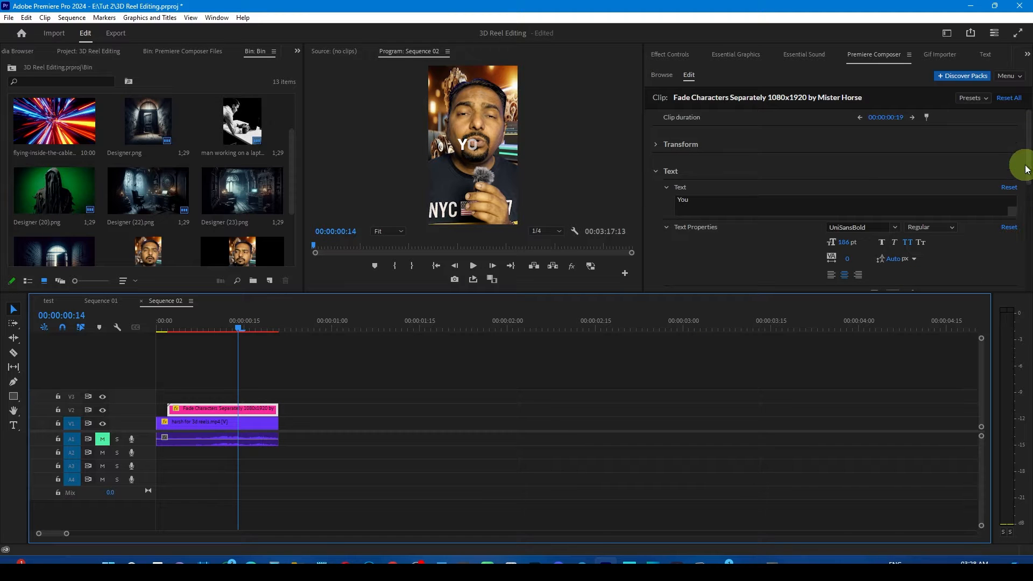
pyautogui.moveTo(1025, 169); pyautogui.dragTo(1025, 261)
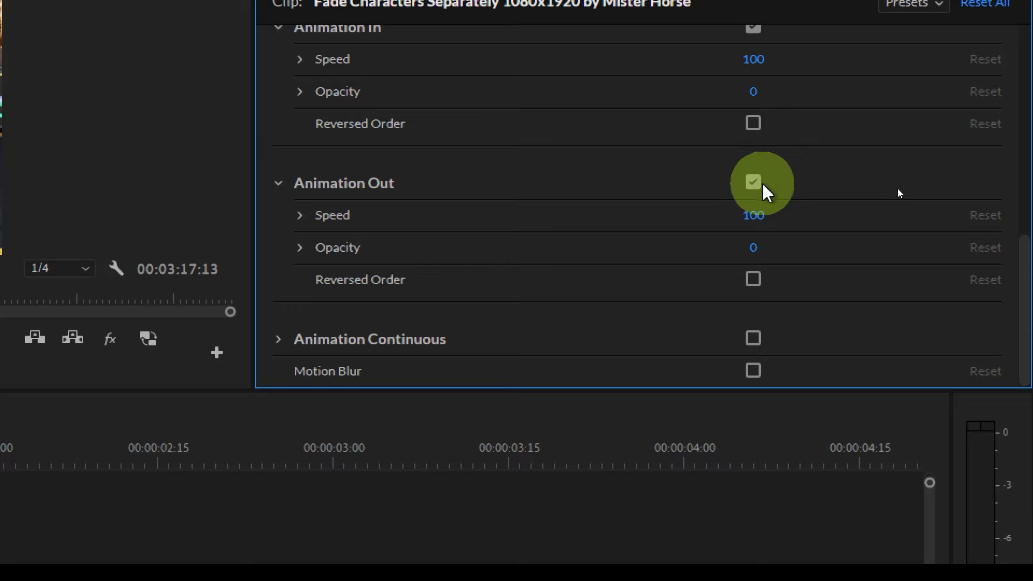
pyautogui.click(755, 183)
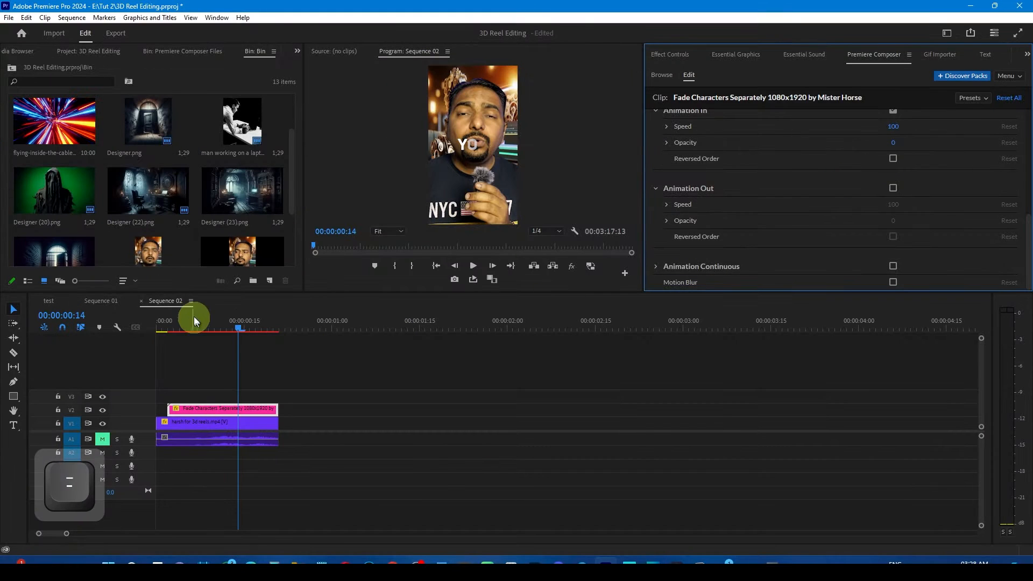
# Step: Speed up the "You" title's Animation In to 241 and play the opening from the start to check the timing
pyautogui.moveTo(179, 322); pyautogui.dragTo(167, 326)
pyautogui.press('space')
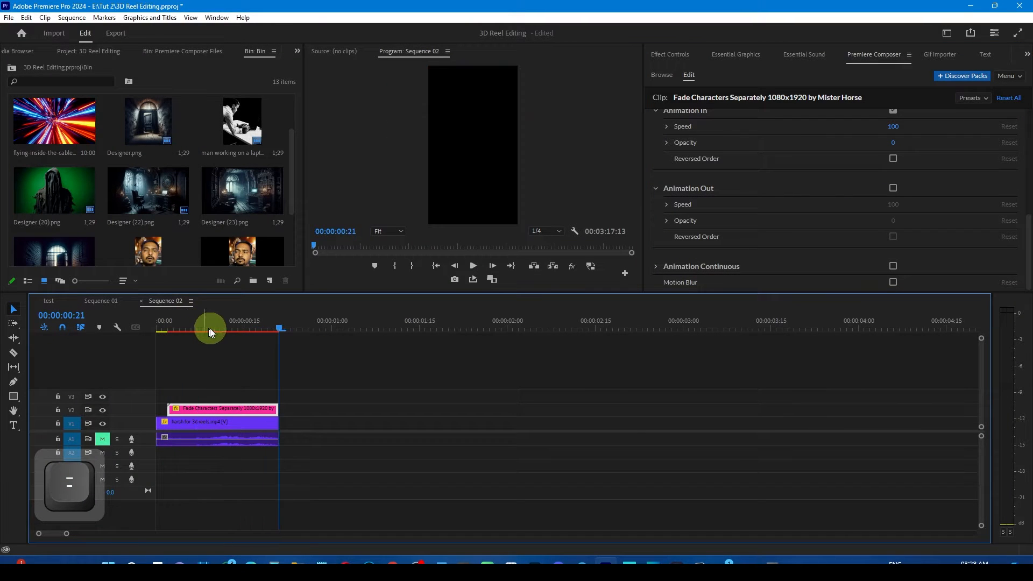
pyautogui.click(227, 325)
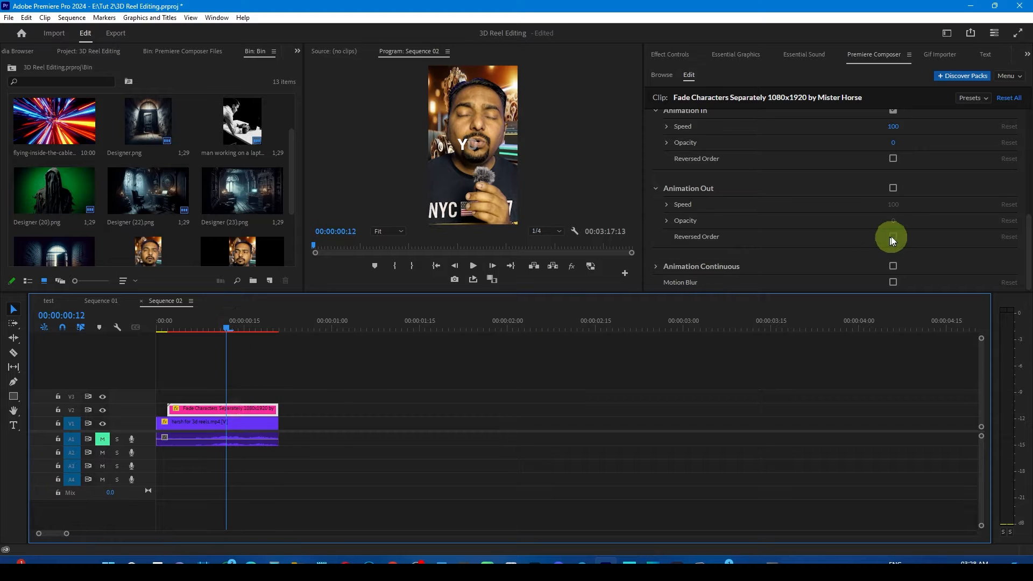
pyautogui.moveTo(898, 127); pyautogui.dragTo(971, 126)
pyautogui.press('super+minus')
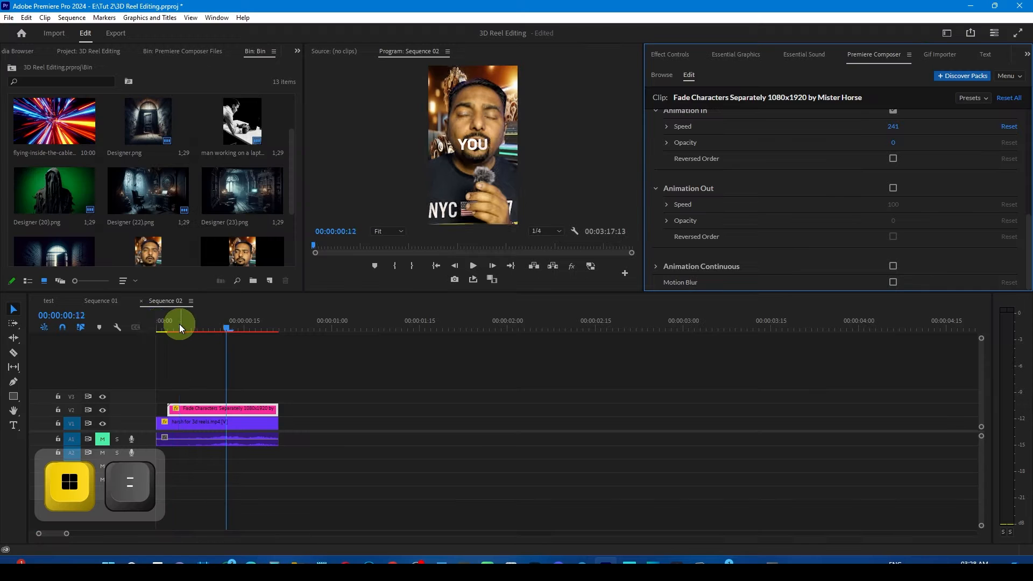
pyautogui.moveTo(179, 324); pyautogui.dragTo(153, 327)
pyautogui.press('space')
pyautogui.press('space')
pyautogui.press('space')
# Step: Lower the "You" title's position to just above the presenter's microphone and play the opening back
pyautogui.click(245, 408)
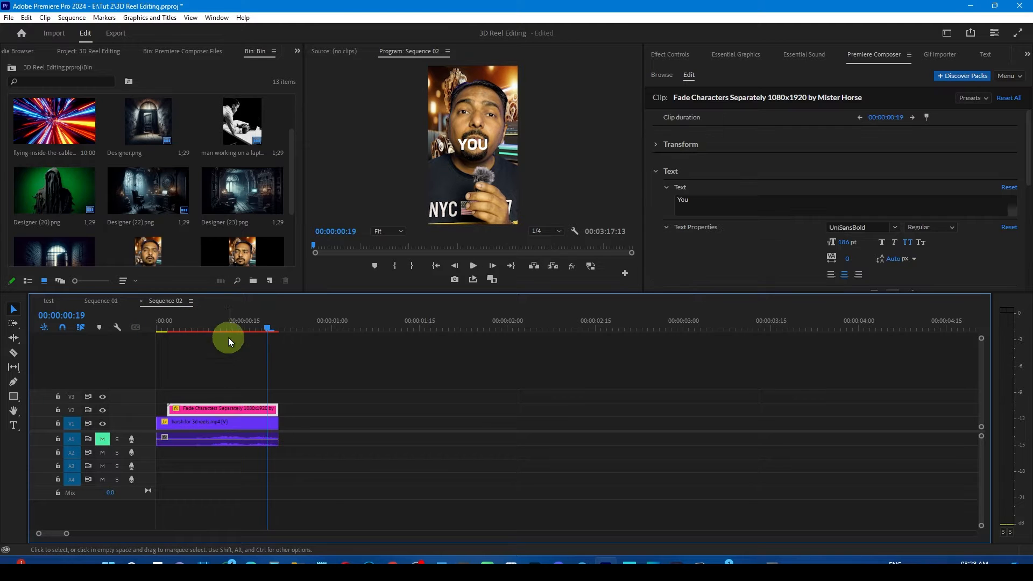
pyautogui.click(228, 330)
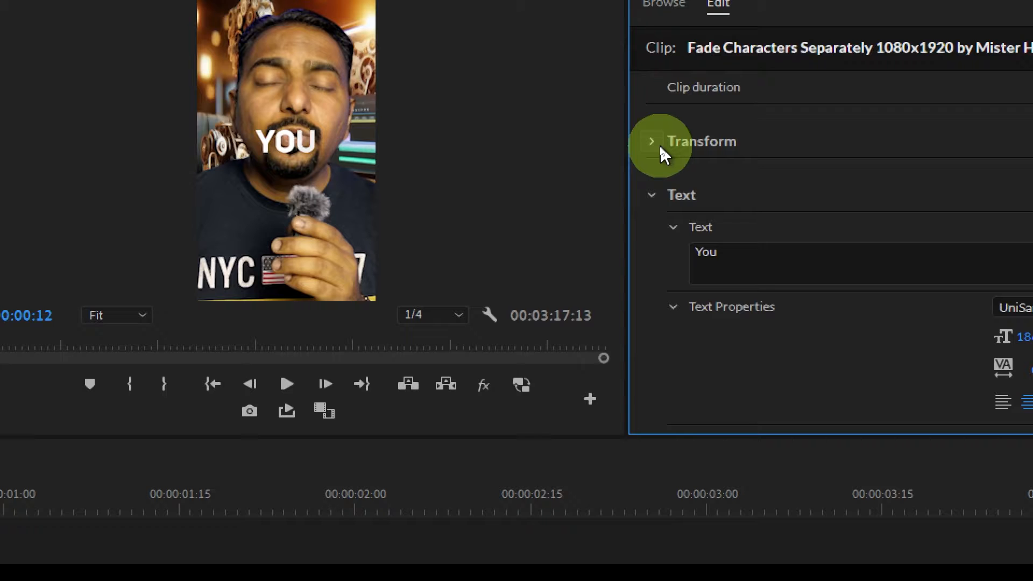
pyautogui.click(657, 145)
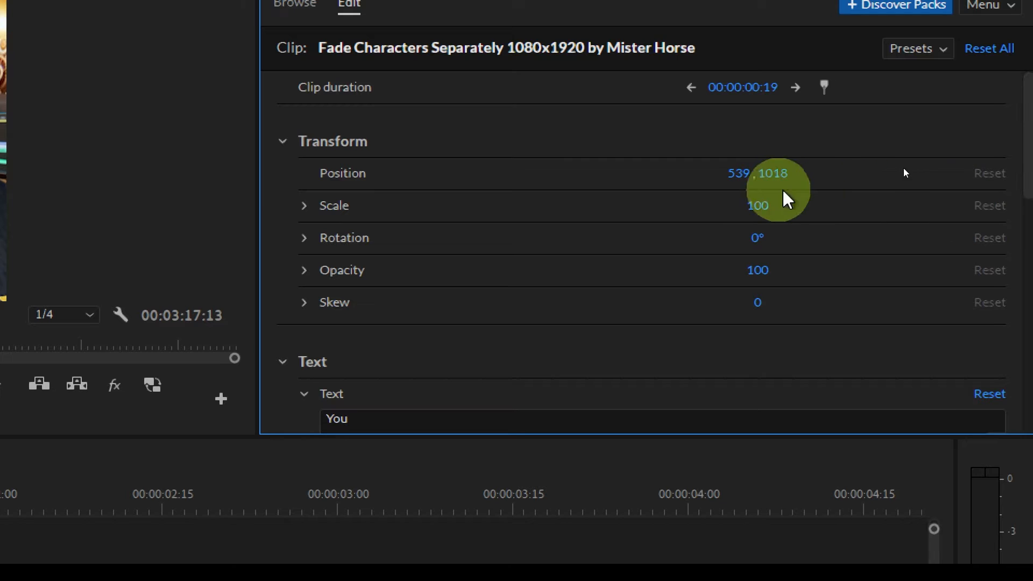
pyautogui.moveTo(780, 177); pyautogui.dragTo(818, 173)
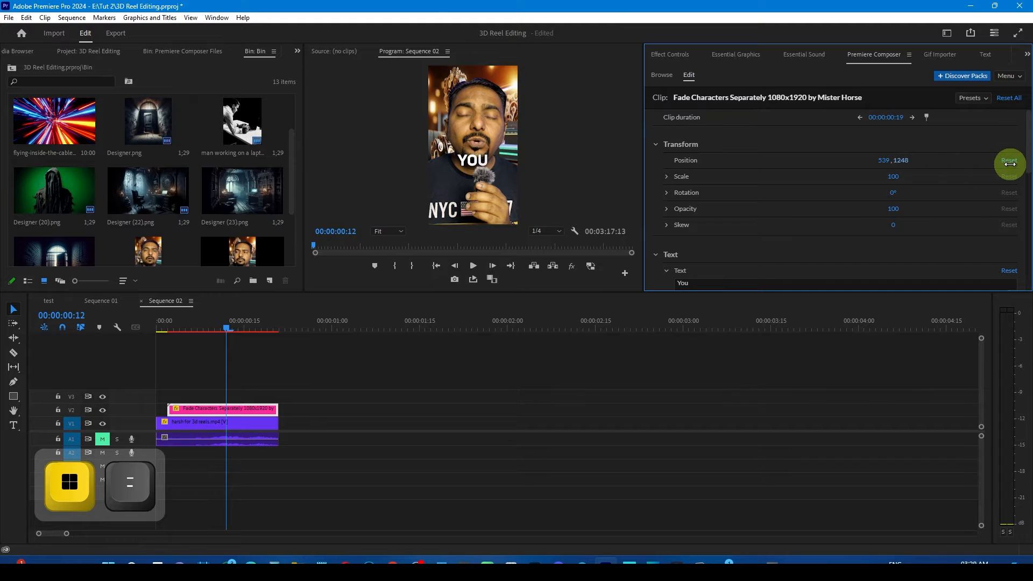
pyautogui.moveTo(226, 328); pyautogui.dragTo(138, 328)
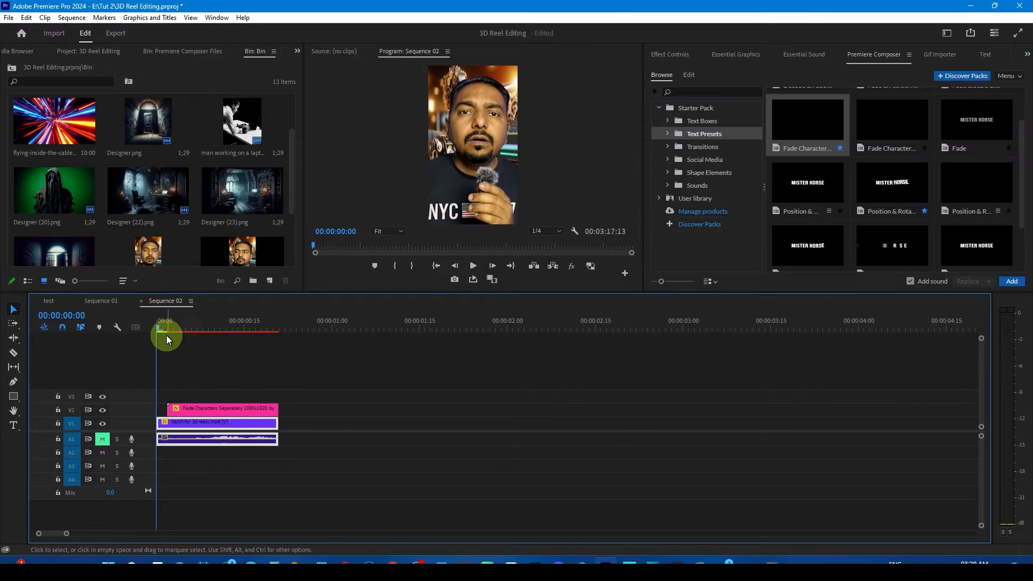
pyautogui.press('space')
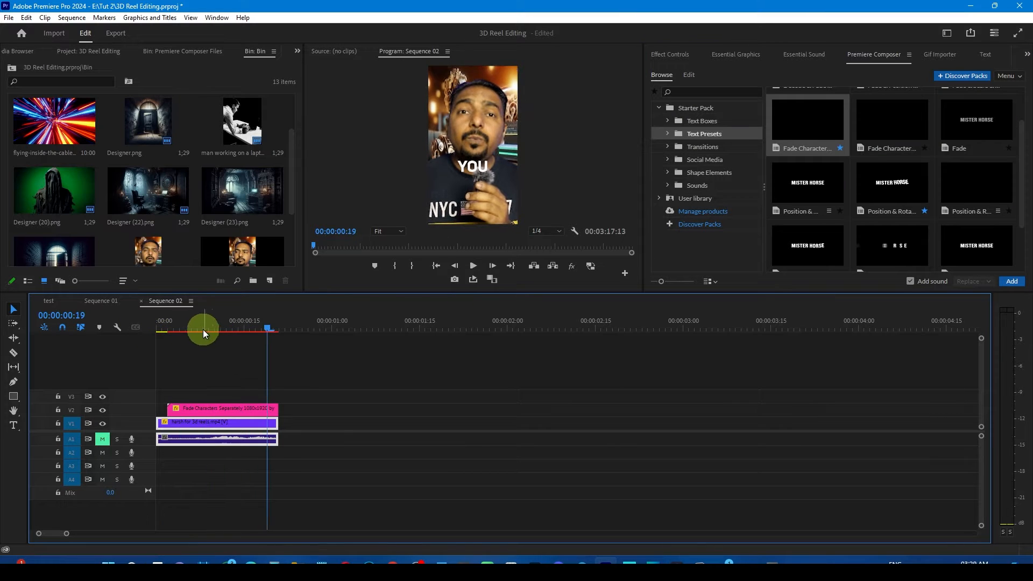
pyautogui.moveTo(202, 330); pyautogui.dragTo(269, 340)
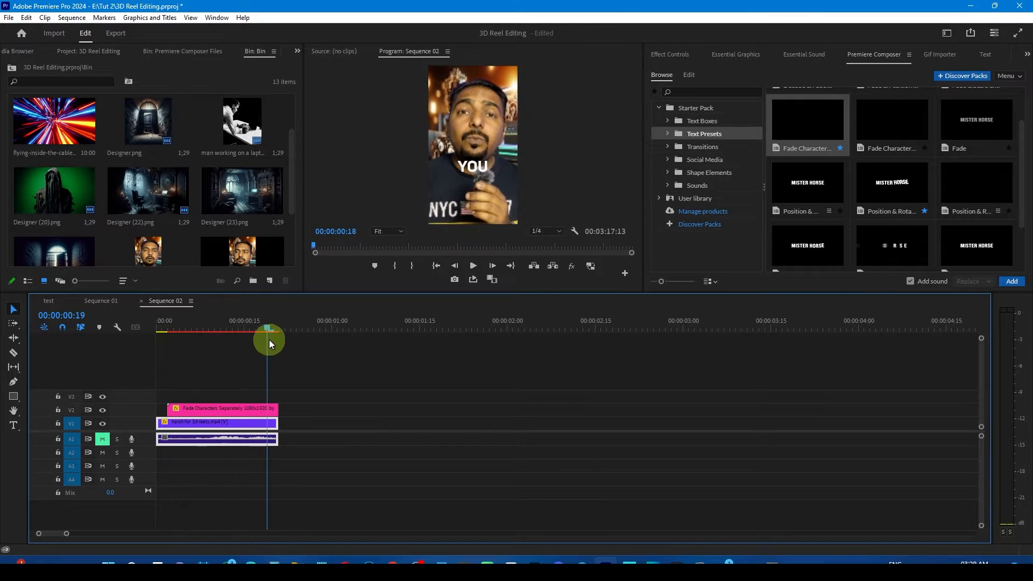
# Step: Compare with the opening of Sequence 01, then add Cross Dissolves to the title and presenter clip in Sequence 02
pyautogui.click(101, 302)
pyautogui.moveTo(168, 323); pyautogui.dragTo(175, 327)
pyautogui.click(166, 301)
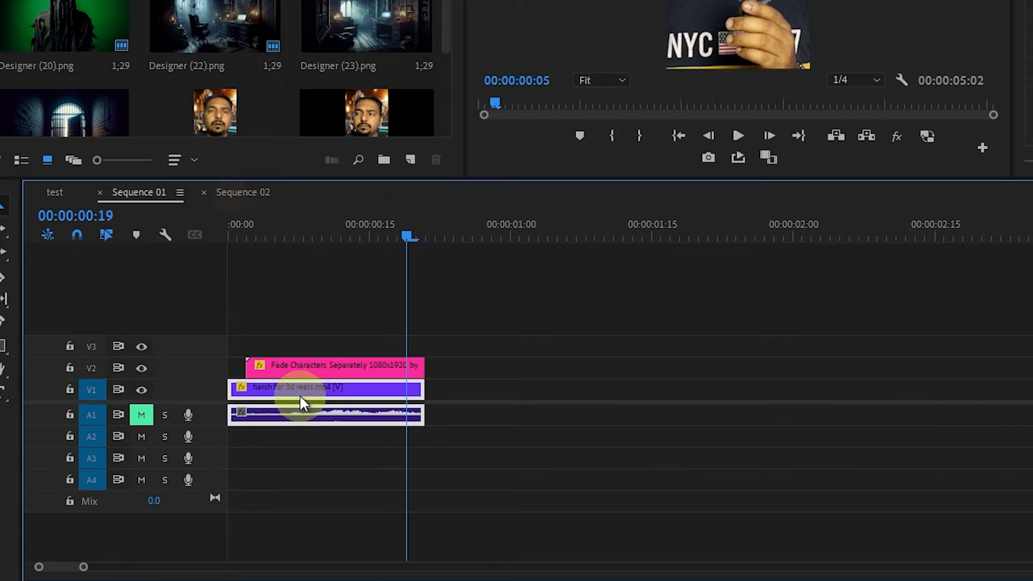
pyautogui.moveTo(290, 397); pyautogui.dragTo(262, 425)
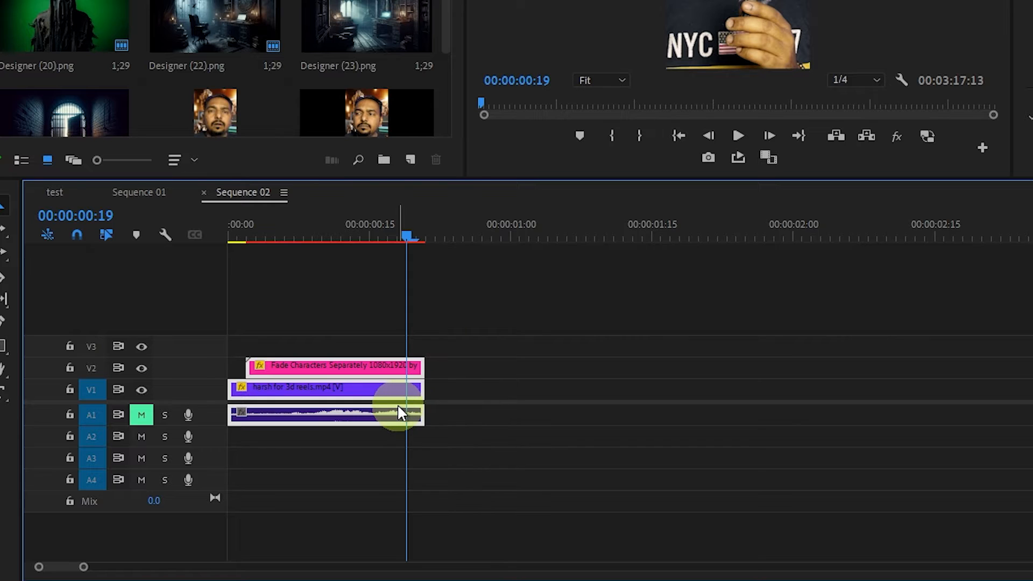
pyautogui.hotkey('ctrl', 'd')
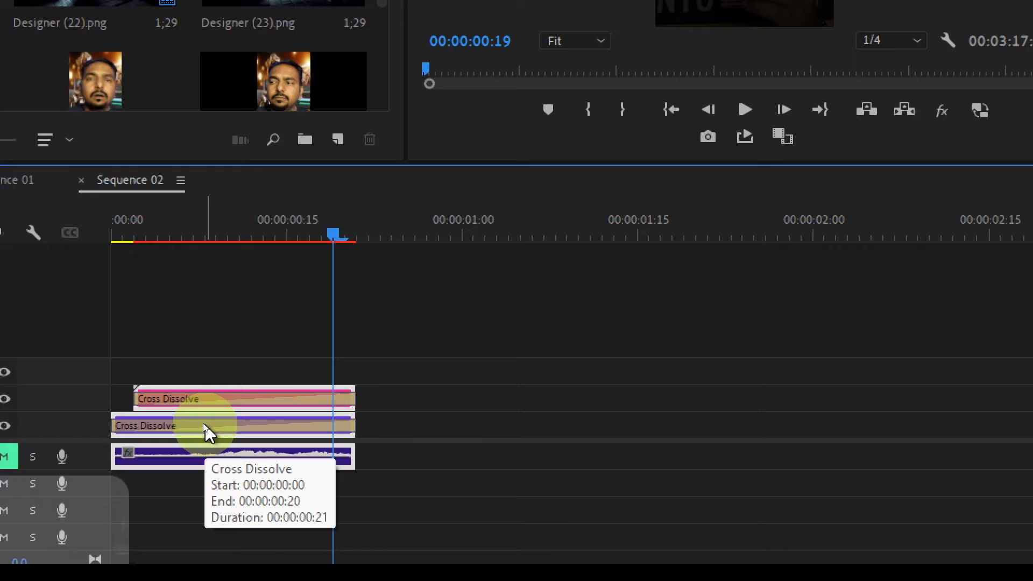
pyautogui.press('=')
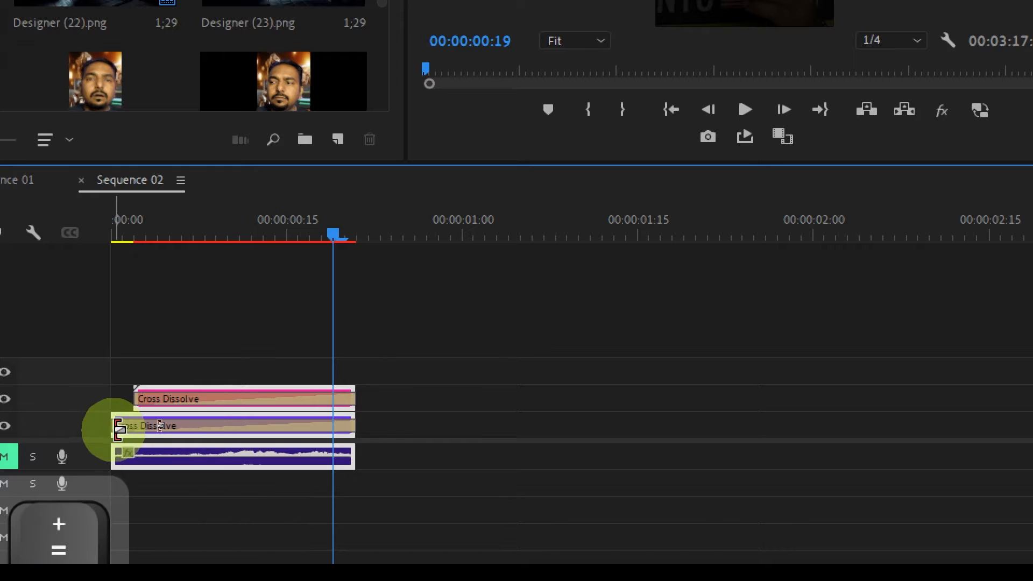
# Step: Shorten both Cross Dissolves to about the last 3 frames of the title and presenter clip, and save the project
pyautogui.moveTo(119, 429); pyautogui.dragTo(328, 432)
pyautogui.moveTo(137, 400); pyautogui.dragTo(332, 414)
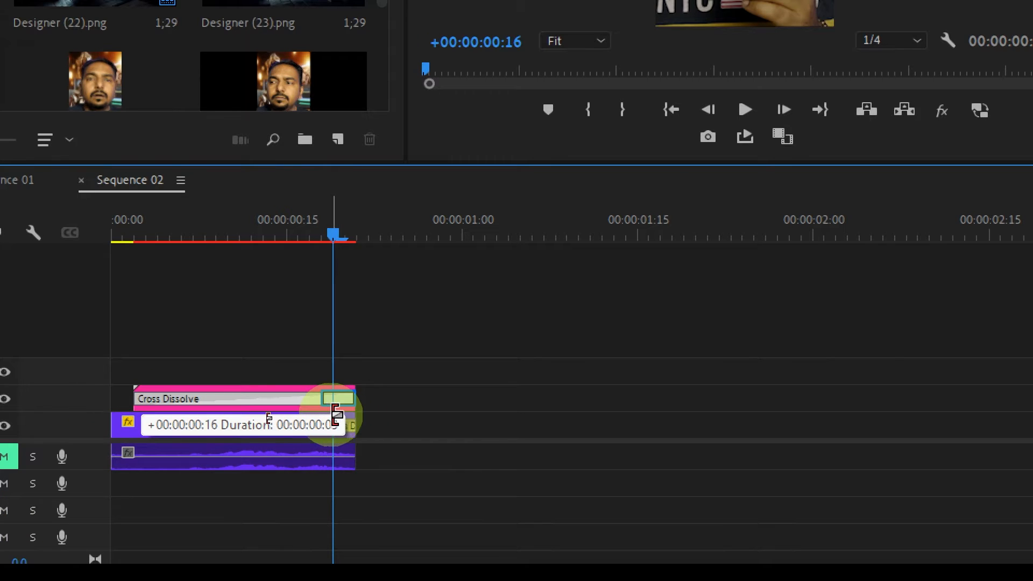
pyautogui.moveTo(358, 248)
pyautogui.mouseDown()
pyautogui.moveTo(307, 248)
pyautogui.moveTo(360, 250)
pyautogui.mouseUp()
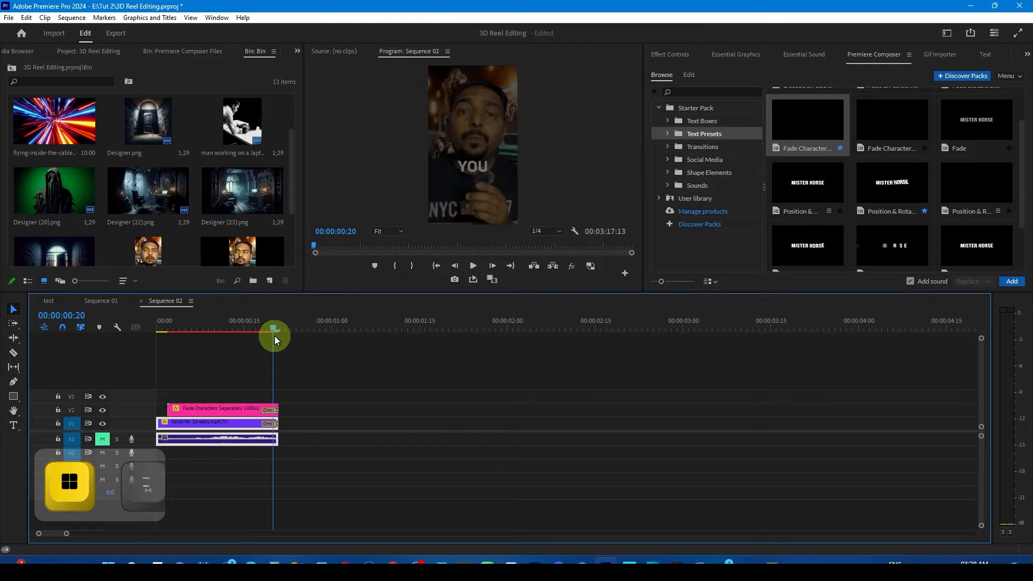
pyautogui.moveTo(281, 336); pyautogui.dragTo(271, 336)
pyautogui.hotkey('ctrl', 's')
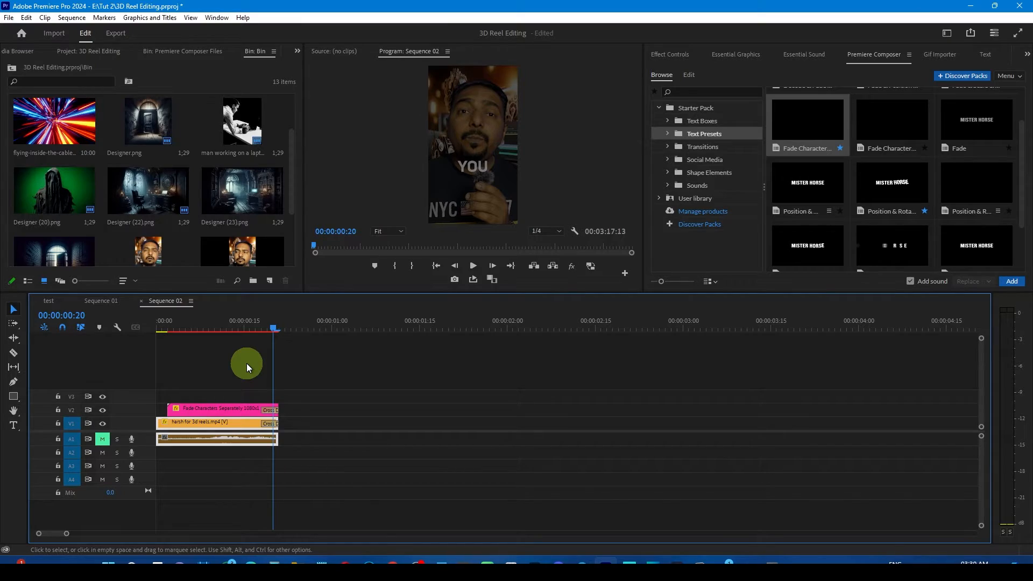
# Step: Add Designer (22).png on V1 directly after the opening clip, with position 10, 960 and scale 314
pyautogui.moveTo(156, 195); pyautogui.dragTo(290, 427)
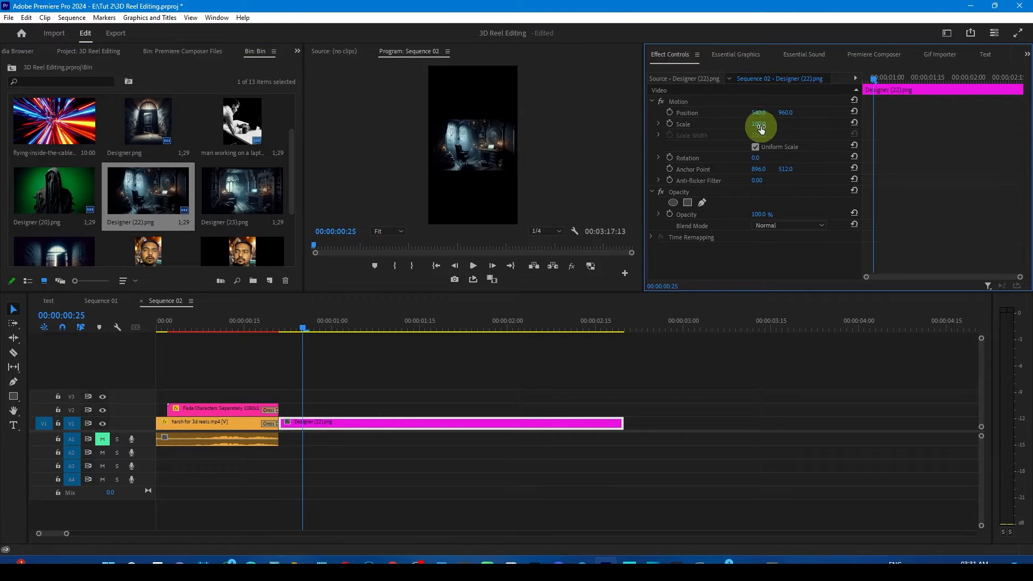
pyautogui.moveTo(762, 129)
pyautogui.mouseDown()
pyautogui.moveTo(819, 120)
pyautogui.moveTo(549, 118)
pyautogui.moveTo(778, 132)
pyautogui.mouseUp()
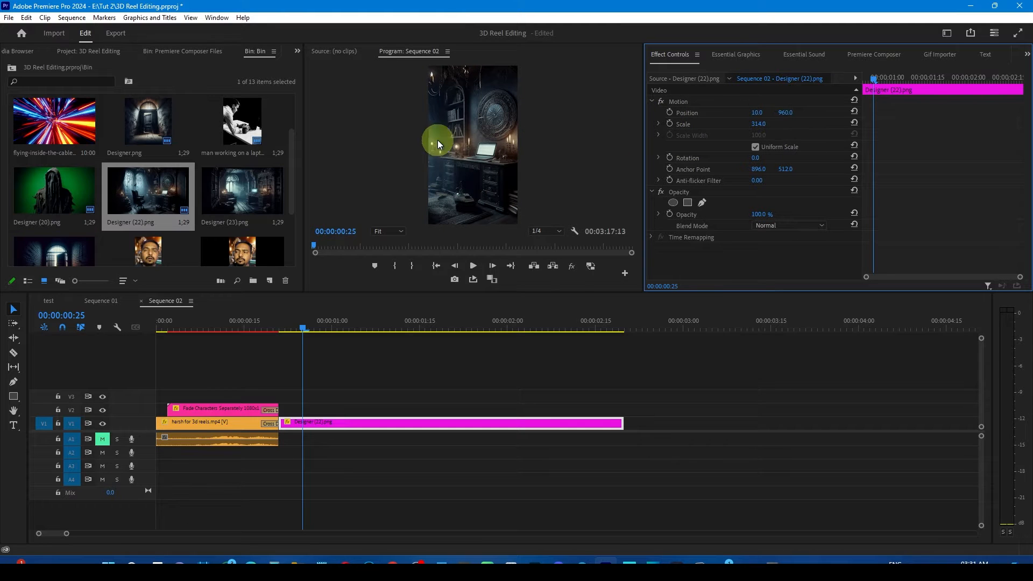
# Step: Add ghost no bg.png on V2 above the Designer (22) clip, with position 540, 1286 and scale 120, and save the project
pyautogui.scroll(-2, 133, 226)
pyautogui.moveTo(75, 237); pyautogui.dragTo(292, 410)
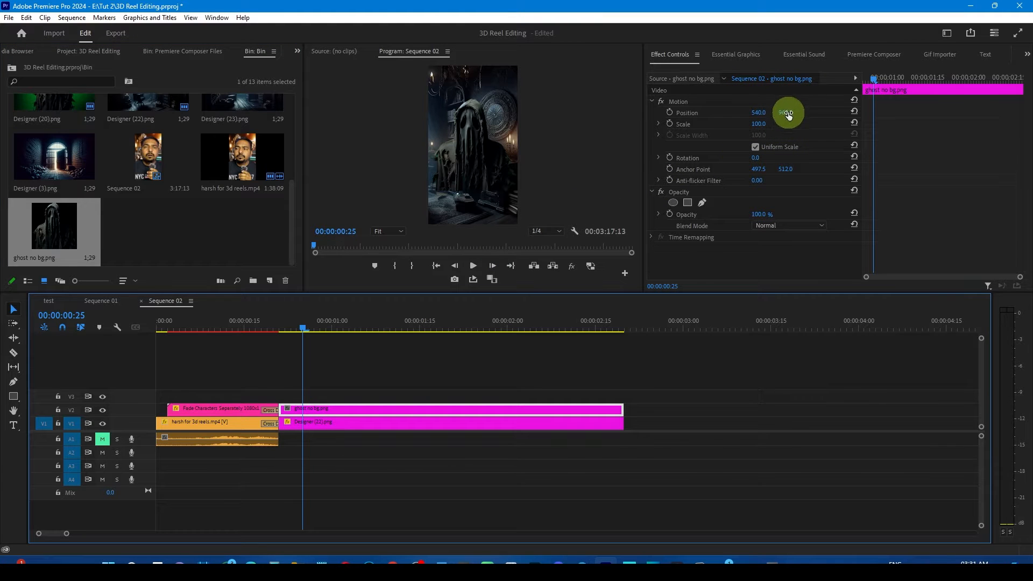
pyautogui.moveTo(789, 114); pyautogui.dragTo(1015, 127)
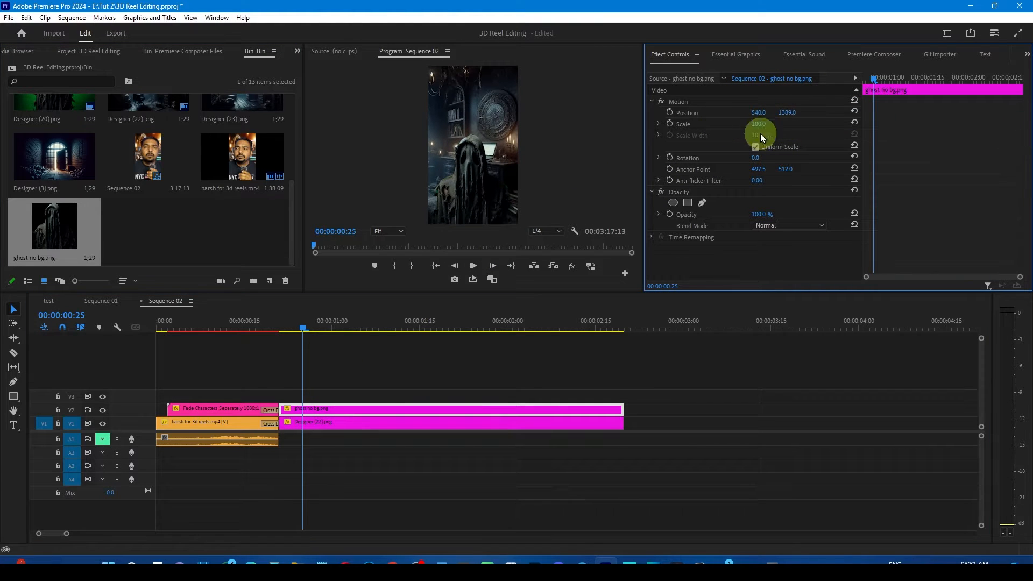
pyautogui.moveTo(761, 126); pyautogui.dragTo(738, 126)
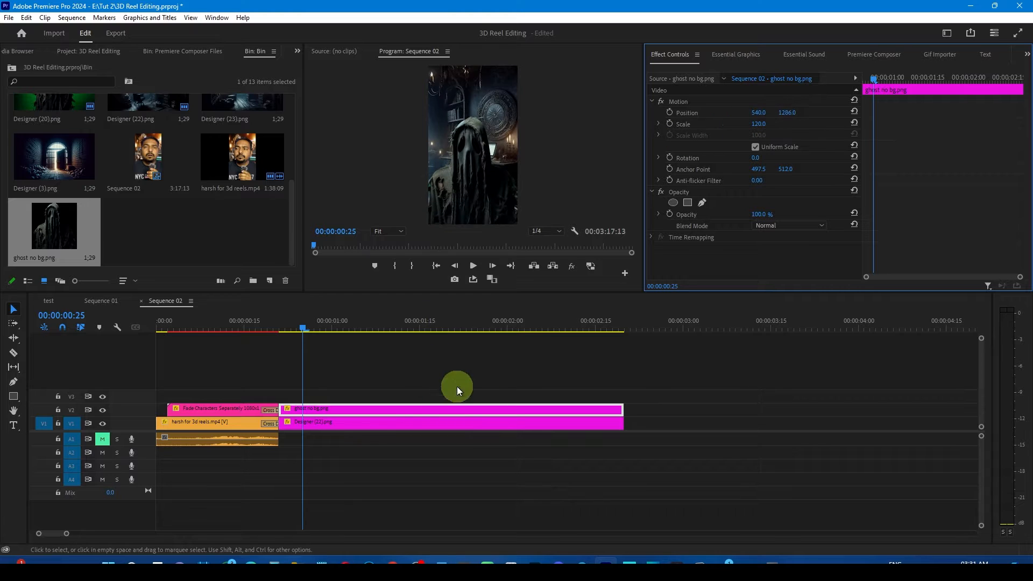
pyautogui.moveTo(299, 329); pyautogui.dragTo(306, 331)
pyautogui.hotkey('ctrl', 's')
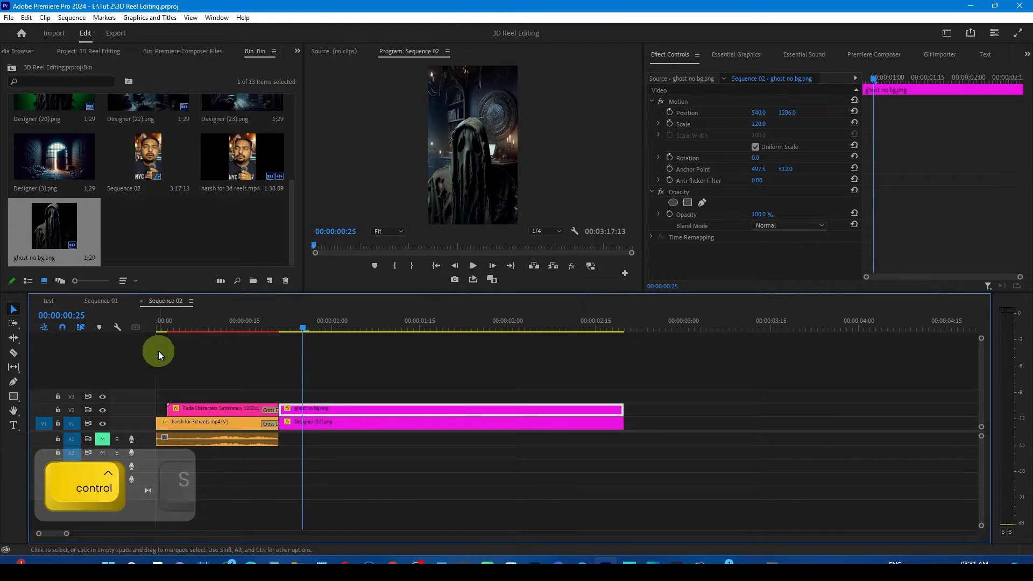
# Step: Check the second shot in Sequence 01, then apply the 360 Transform preset to the ghost and Designer (22) clips in Sequence 02
pyautogui.click(101, 304)
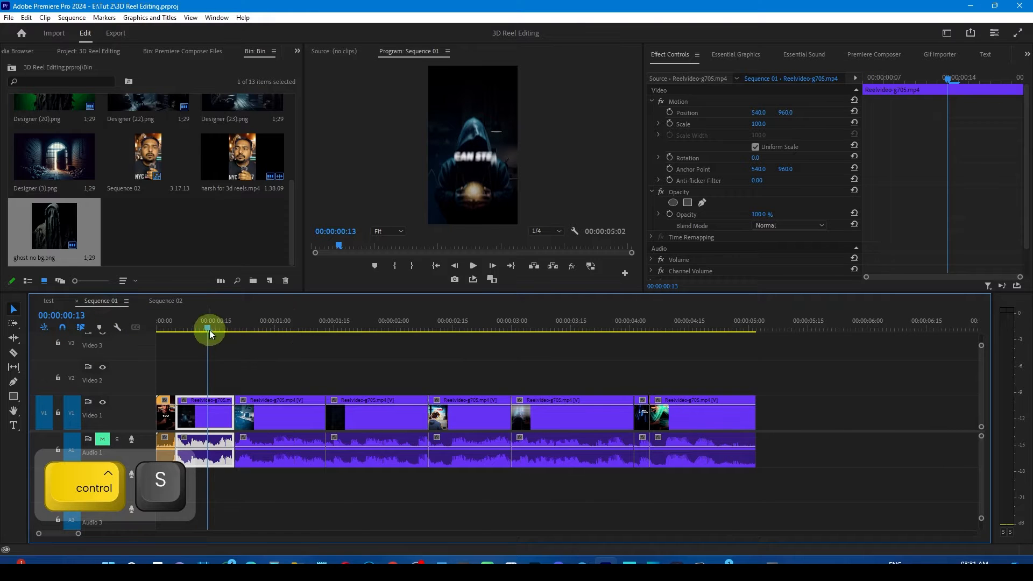
pyautogui.moveTo(209, 330)
pyautogui.mouseDown()
pyautogui.moveTo(179, 331)
pyautogui.moveTo(200, 332)
pyautogui.mouseUp()
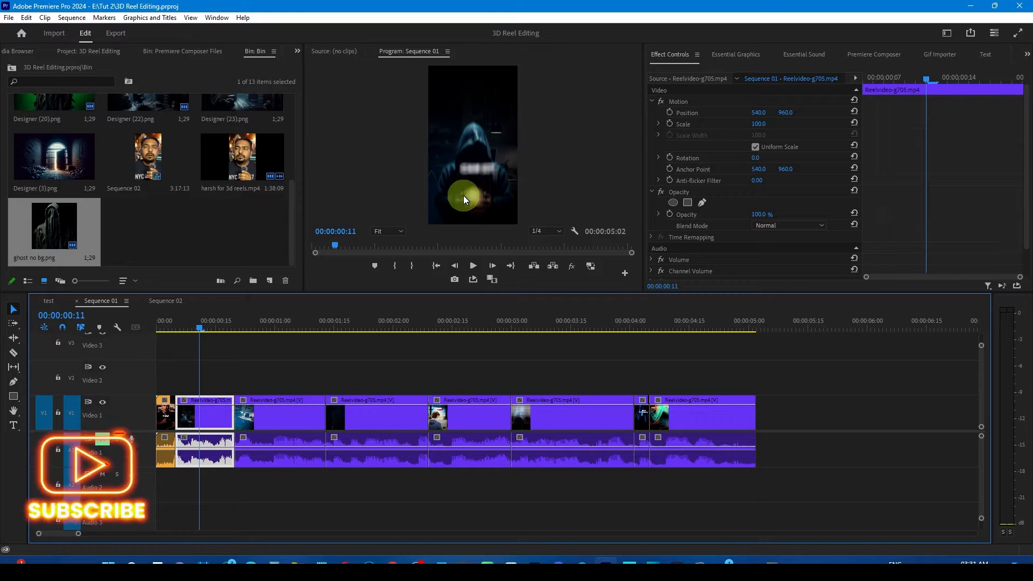
pyautogui.moveTo(198, 331)
pyautogui.mouseDown()
pyautogui.moveTo(178, 333)
pyautogui.moveTo(205, 336)
pyautogui.mouseUp()
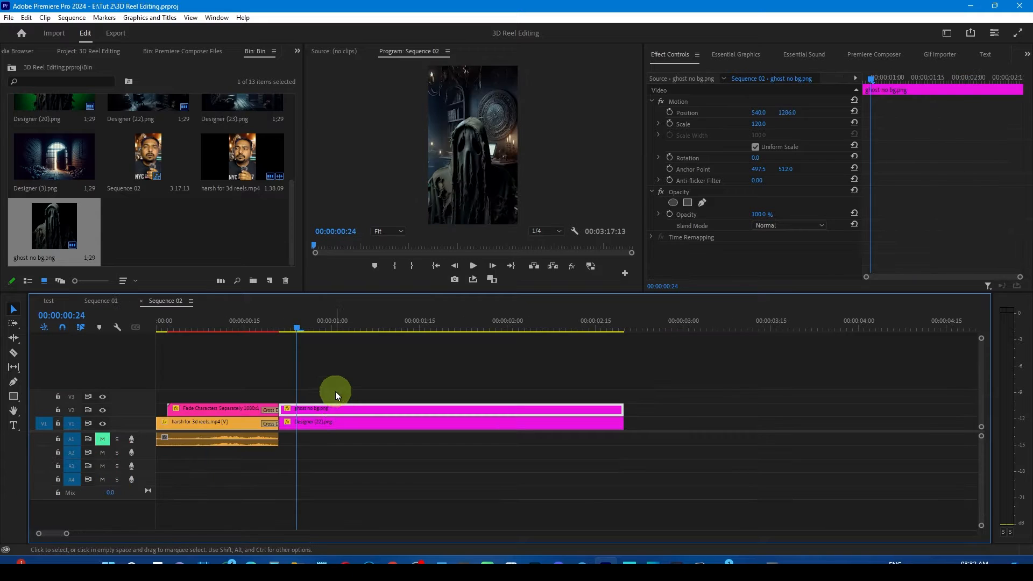
pyautogui.moveTo(334, 396)
pyautogui.mouseDown()
pyautogui.moveTo(330, 434)
pyautogui.moveTo(347, 411)
pyautogui.mouseUp()
pyautogui.click(297, 51)
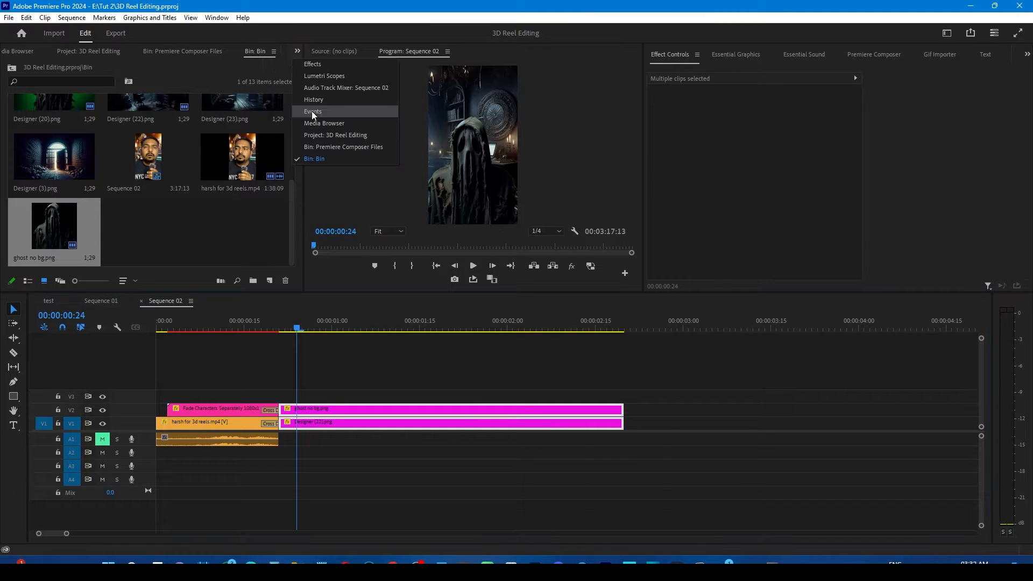
pyautogui.click(315, 65)
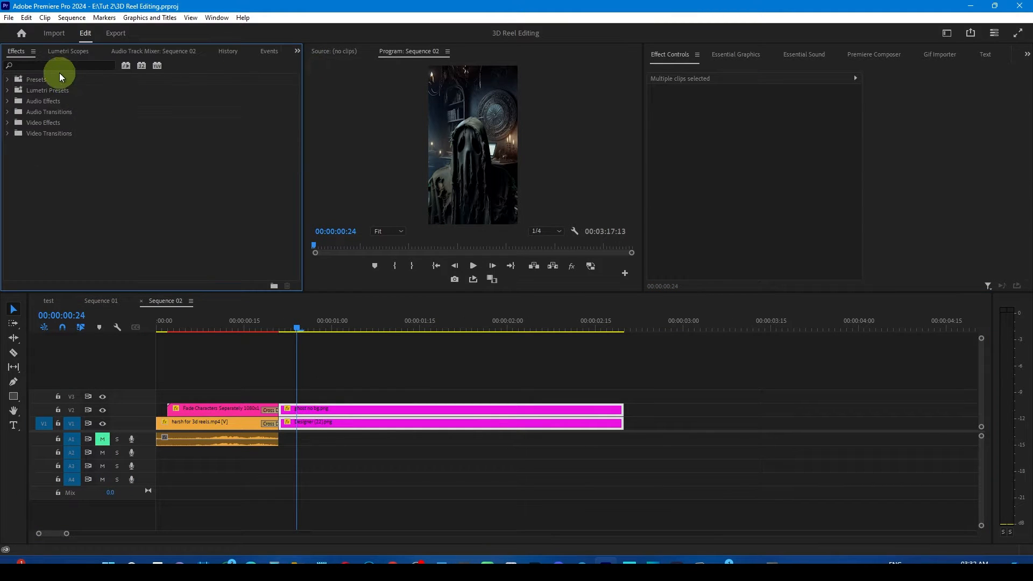
pyautogui.write('360')
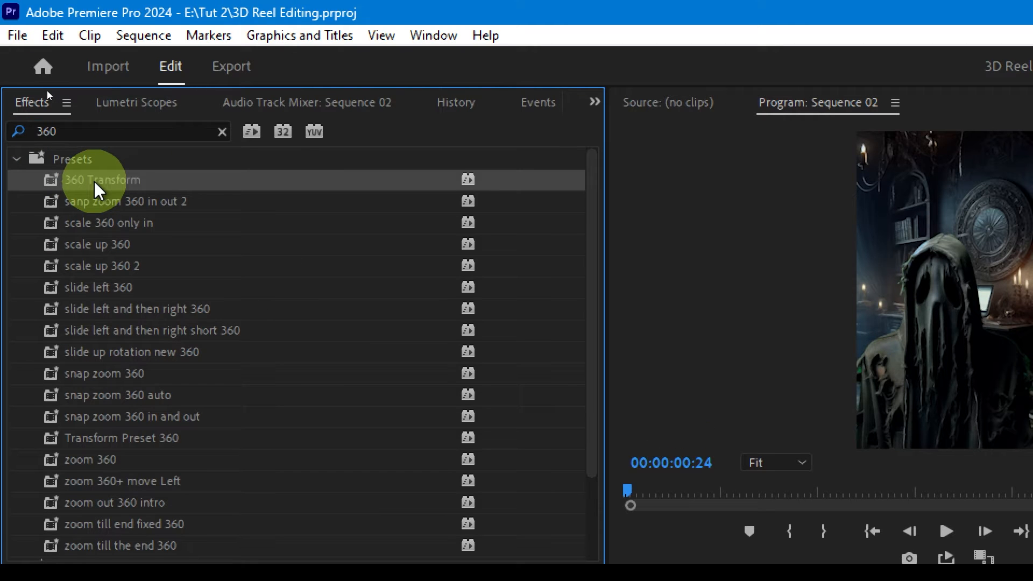
pyautogui.press('super+minus')
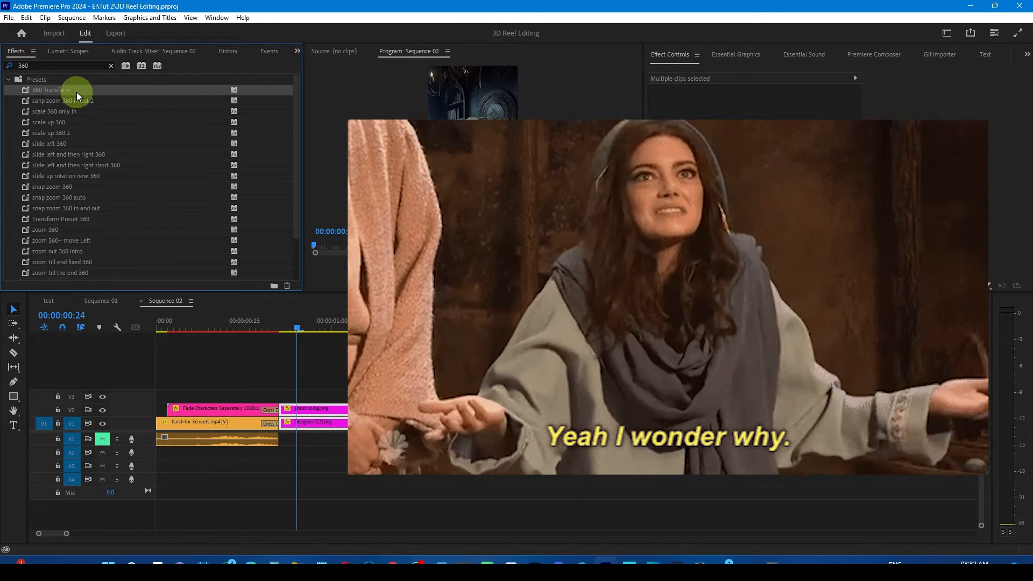
pyautogui.moveTo(64, 89); pyautogui.dragTo(344, 423)
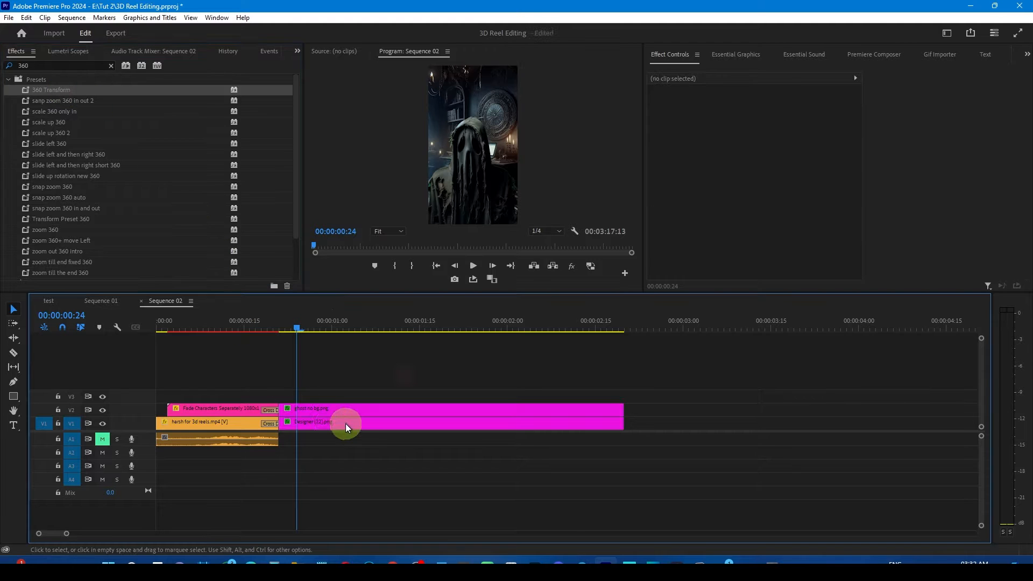
pyautogui.click(329, 422)
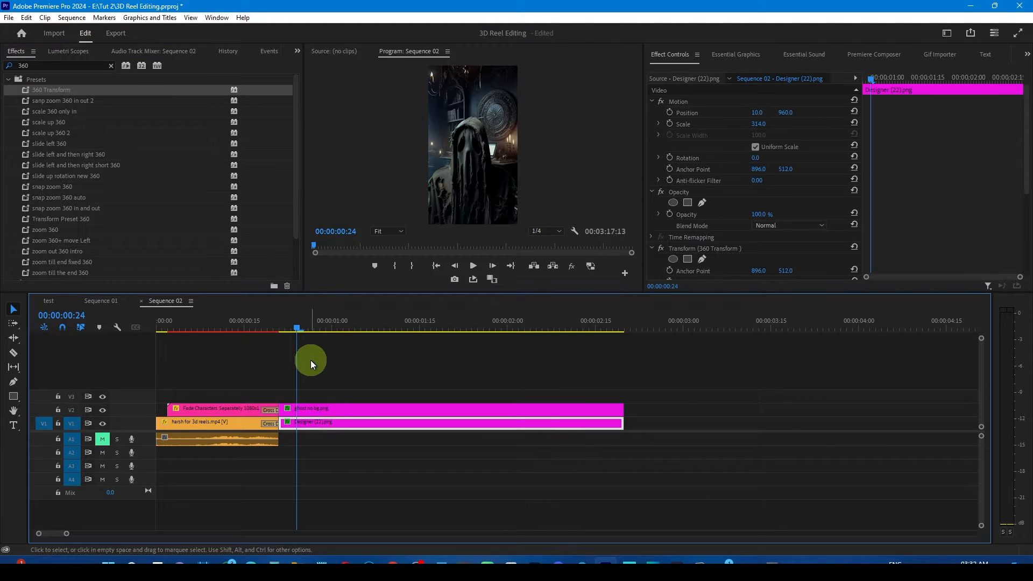
# Step: Rename the Designer (22).png clip on V1 as room and the ghost no bg.png clip on V2 as ghost
pyautogui.rightClick(332, 425)
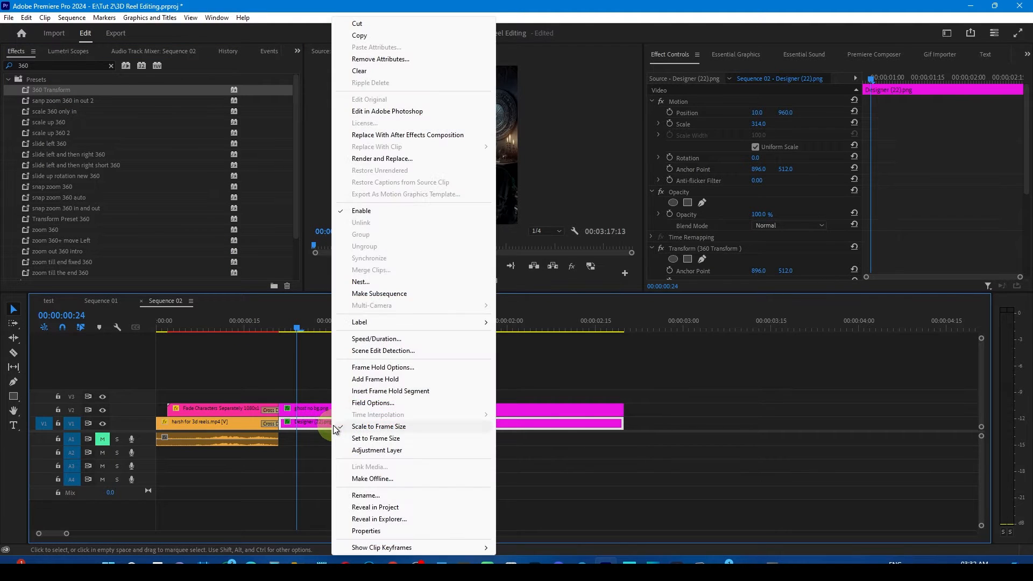
pyautogui.click(376, 497)
pyautogui.write('room')
pyautogui.press('Return')
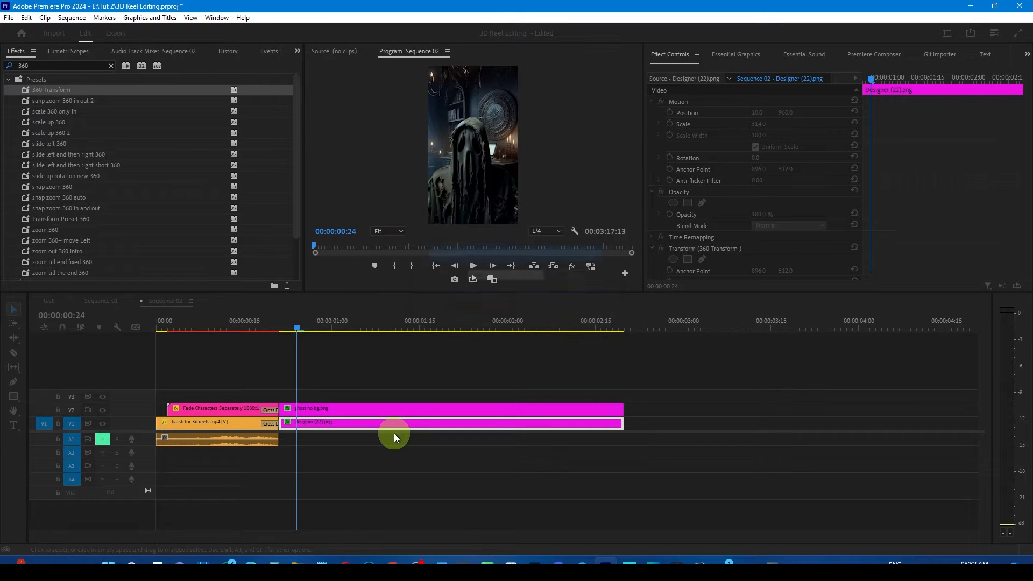
pyautogui.rightClick(306, 413)
pyautogui.click(377, 496)
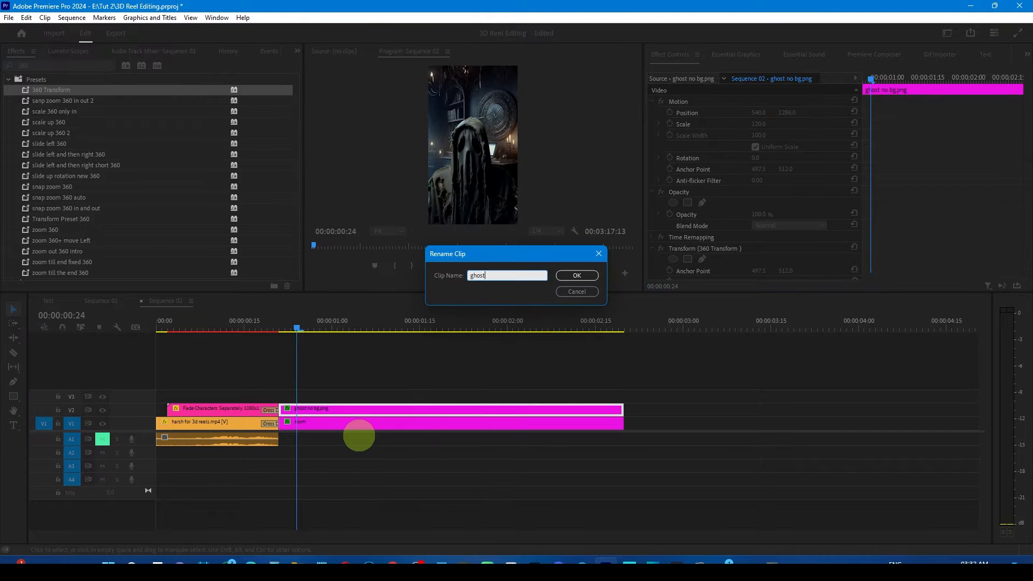
pyautogui.write('ghost')
pyautogui.press('Return')
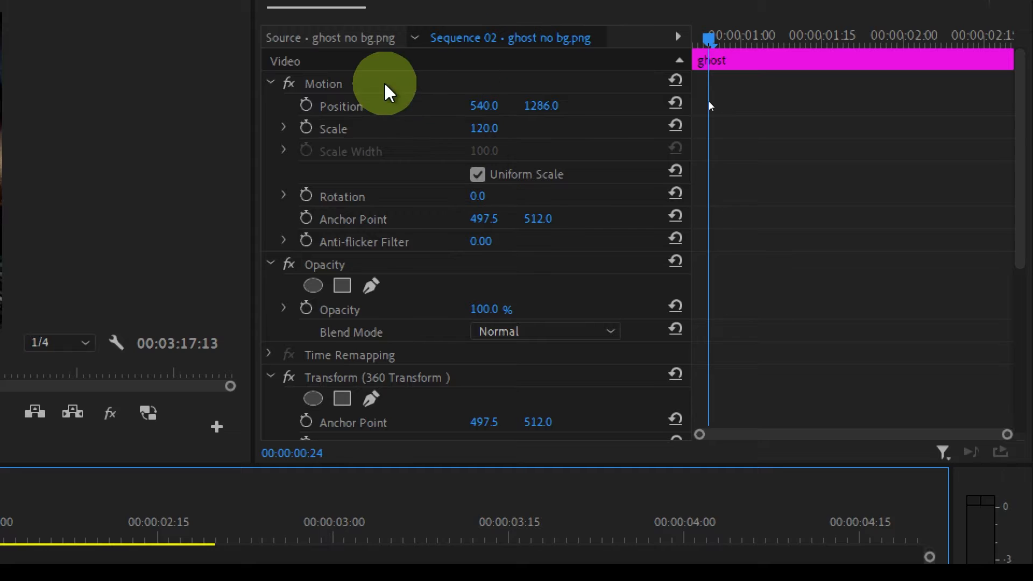
# Step: Animate the room clip's Transform Position from 896, 571 at 00:00:00:22 to 896, 512 at 00:00:01:03
pyautogui.click(50, 269)
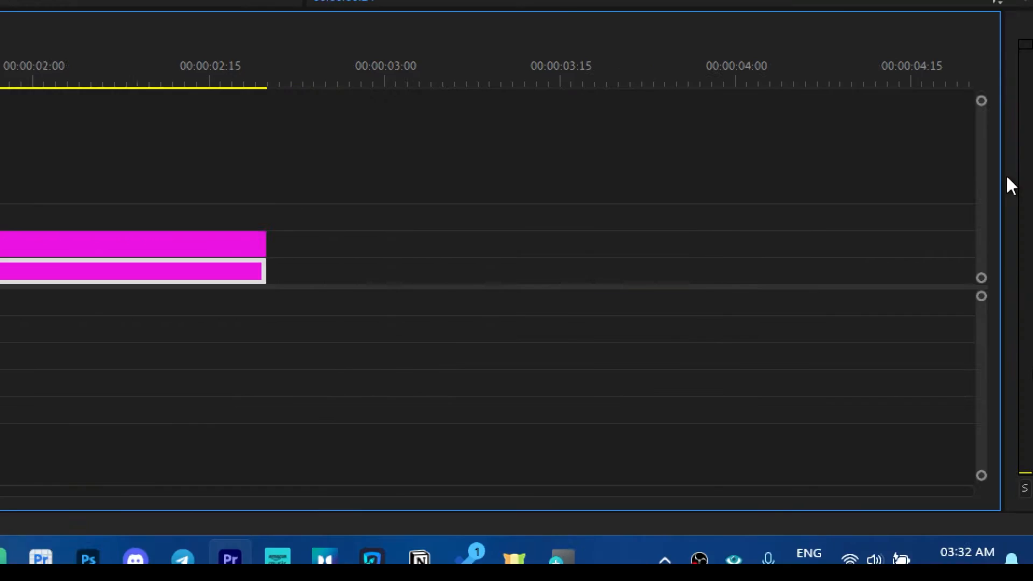
pyautogui.moveTo(1027, 105); pyautogui.dragTo(1029, 267)
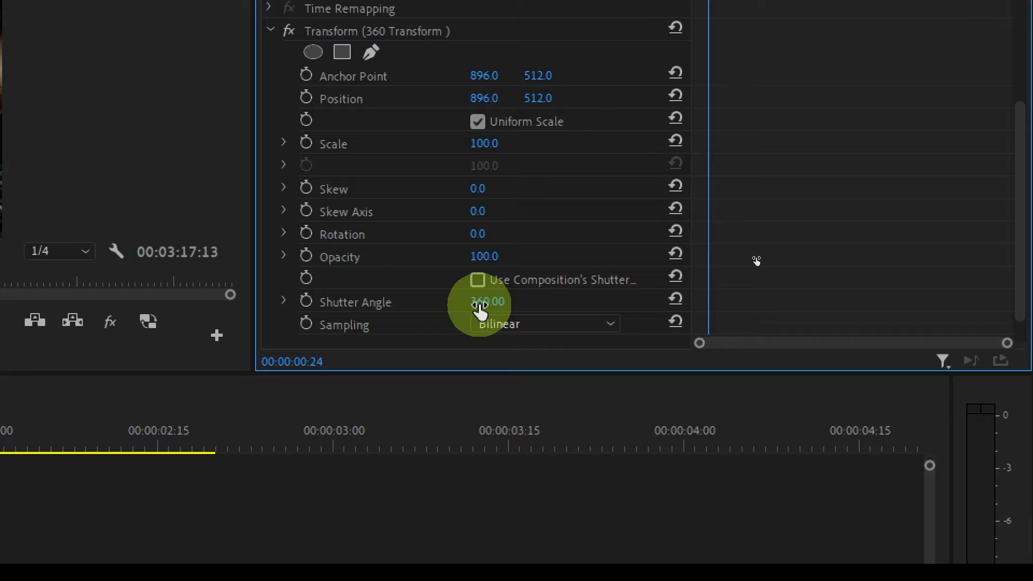
pyautogui.click(306, 98)
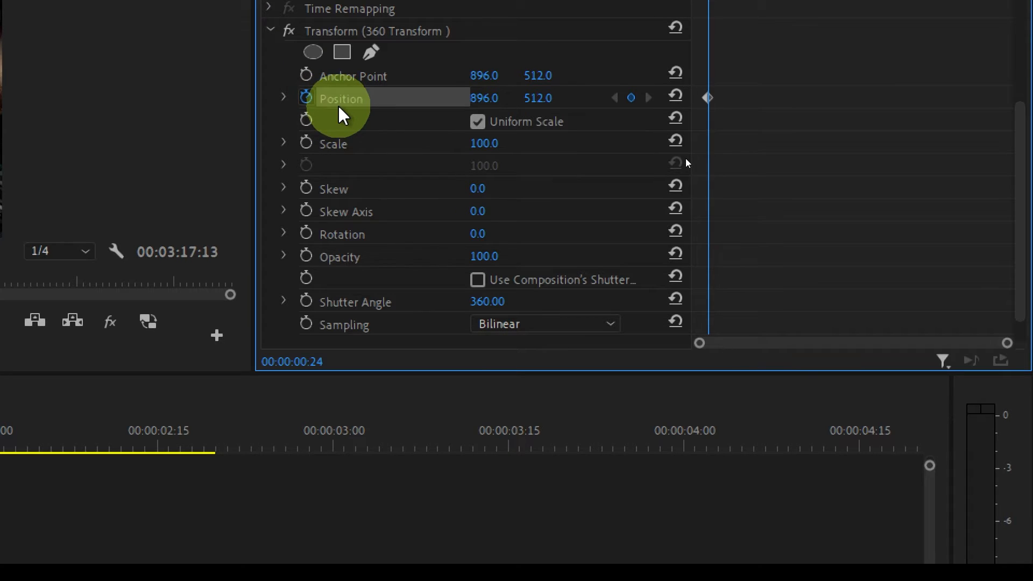
pyautogui.moveTo(708, 97); pyautogui.dragTo(756, 99)
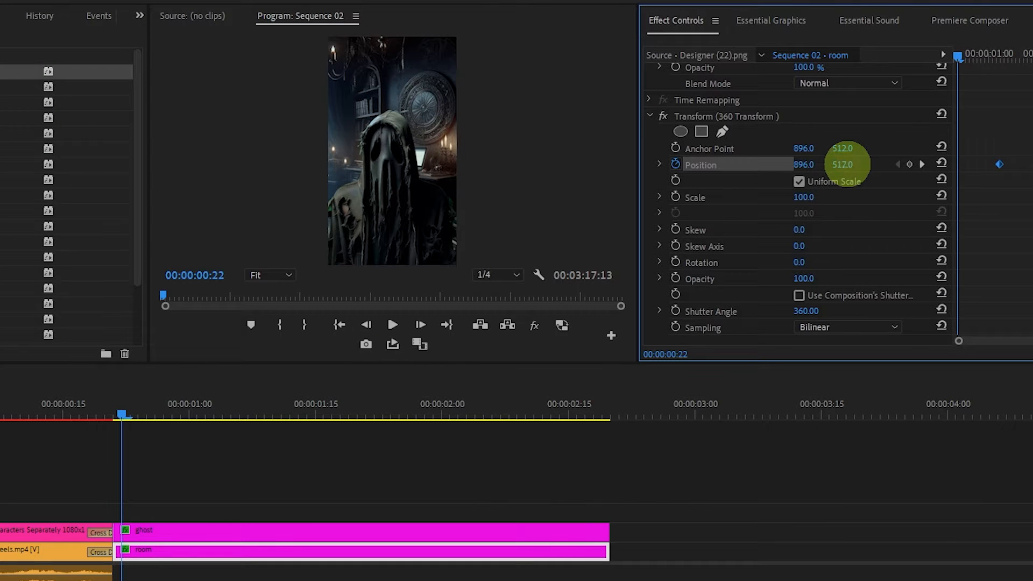
pyautogui.moveTo(847, 165); pyautogui.dragTo(894, 166)
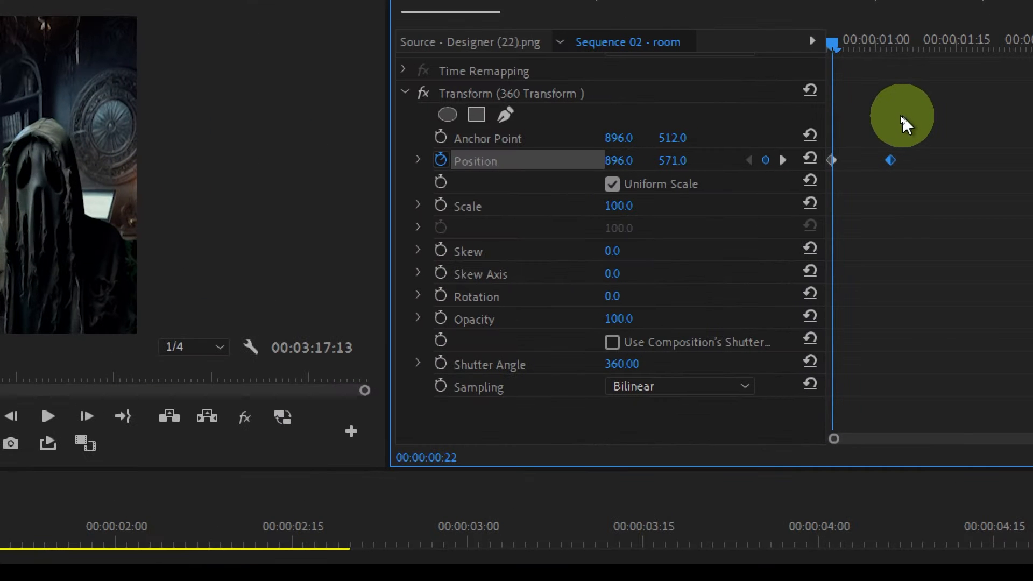
# Step: Review the room's position move, hiding the V2 track for an unobstructed playback
pyautogui.click(864, 78)
pyautogui.moveTo(833, 46); pyautogui.dragTo(838, 42)
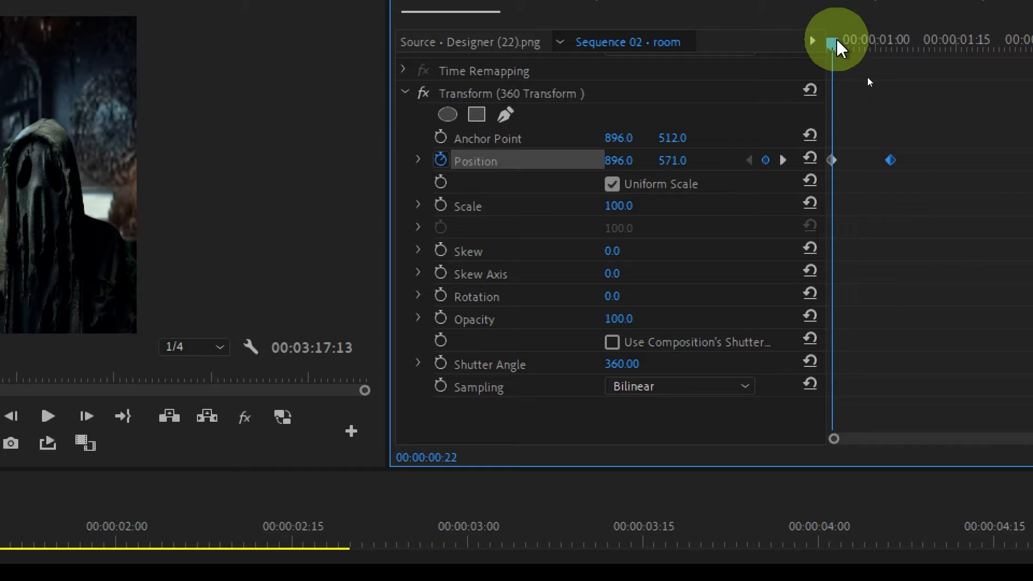
pyautogui.click(833, 162)
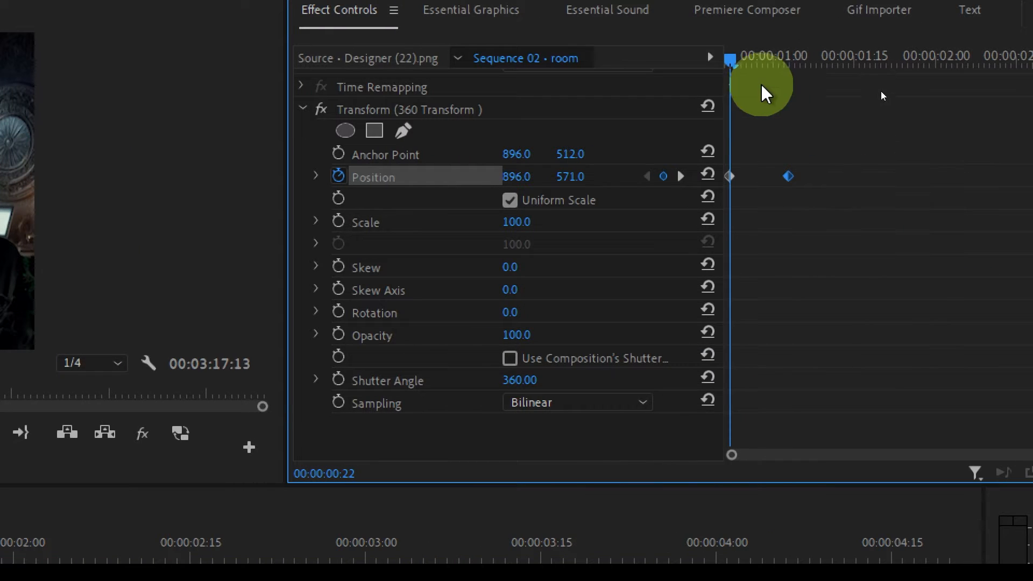
pyautogui.moveTo(735, 59); pyautogui.dragTo(785, 63)
pyautogui.moveTo(785, 64); pyautogui.dragTo(796, 63)
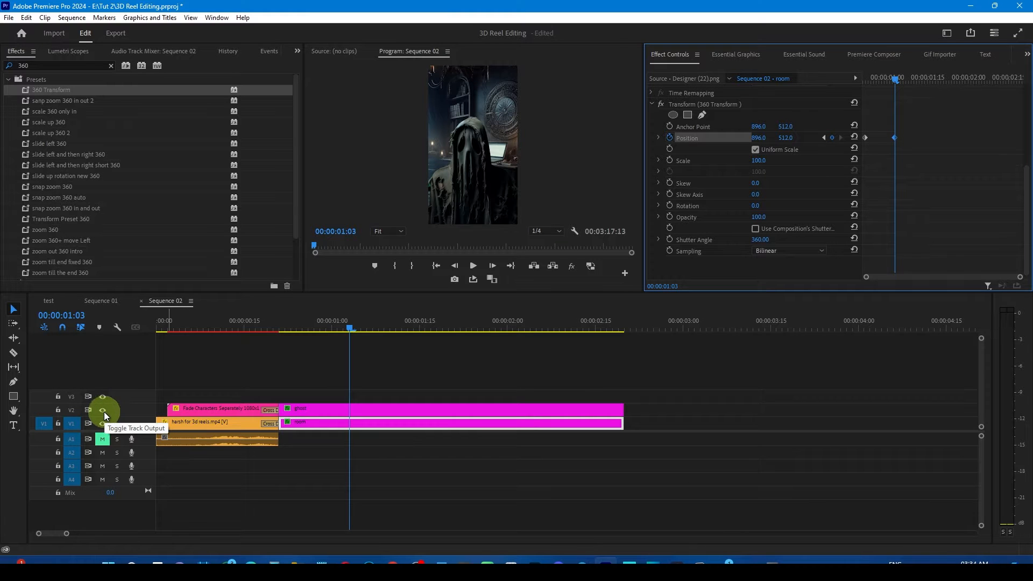
pyautogui.click(104, 411)
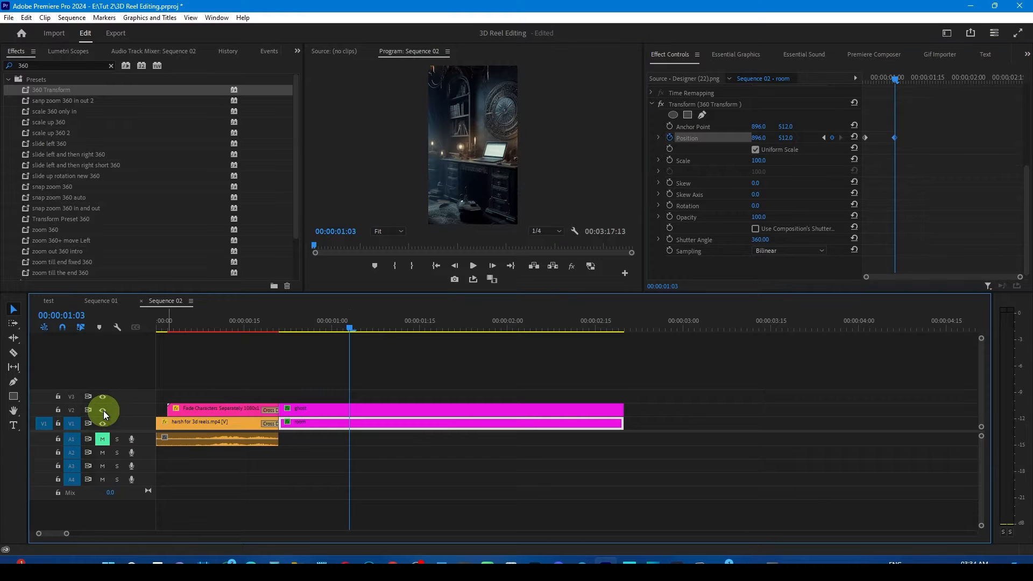
pyautogui.click(284, 329)
pyautogui.press('space')
# Step: Set both room Position keyframes to Auto Bezier and shape the velocity curve to peak early with a long ease at the end
pyautogui.moveTo(914, 122); pyautogui.dragTo(861, 153)
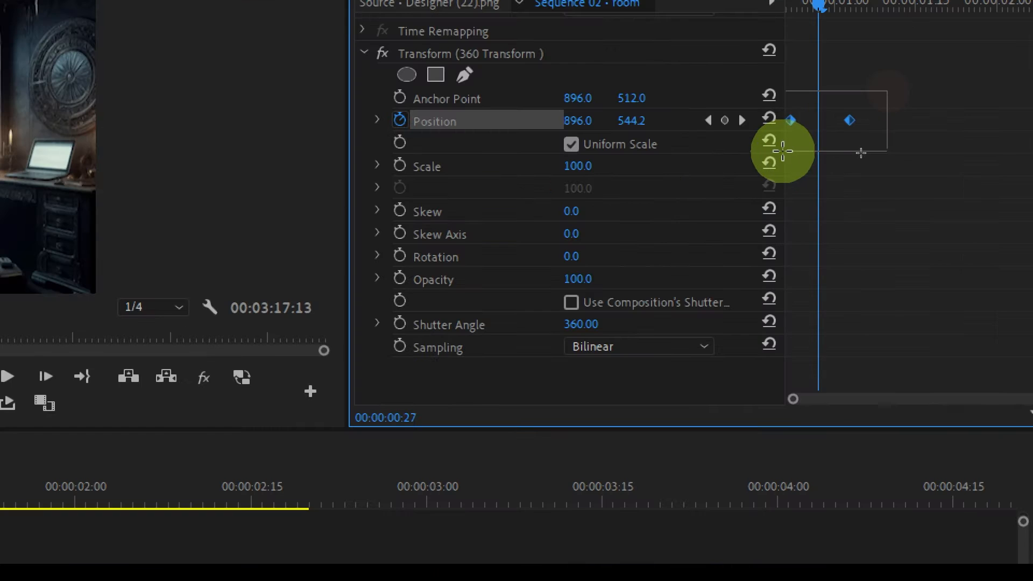
pyautogui.moveTo(783, 151); pyautogui.dragTo(785, 151)
pyautogui.rightClick(786, 120)
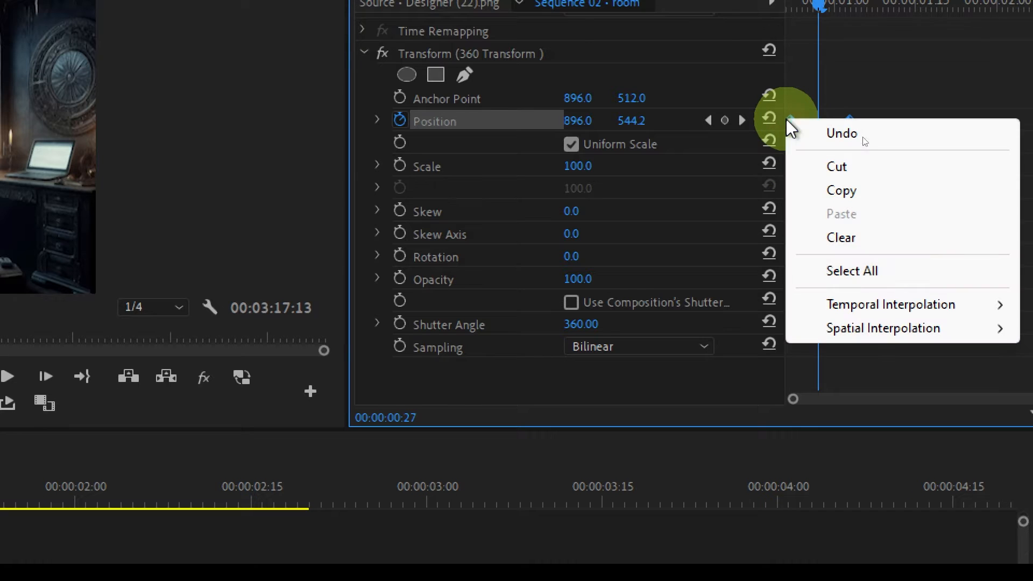
pyautogui.moveTo(823, 306)
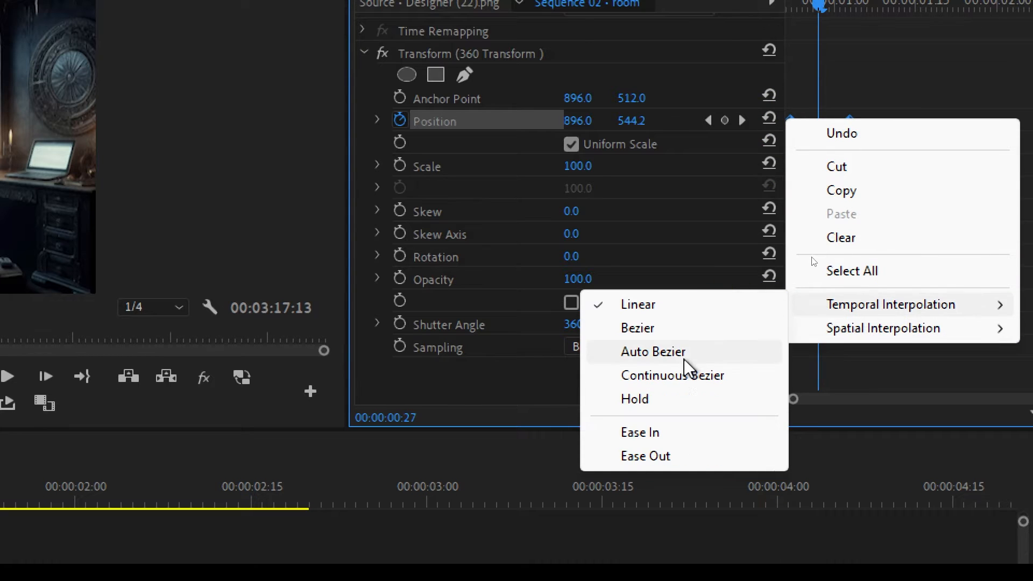
pyautogui.click(683, 358)
pyautogui.click(378, 120)
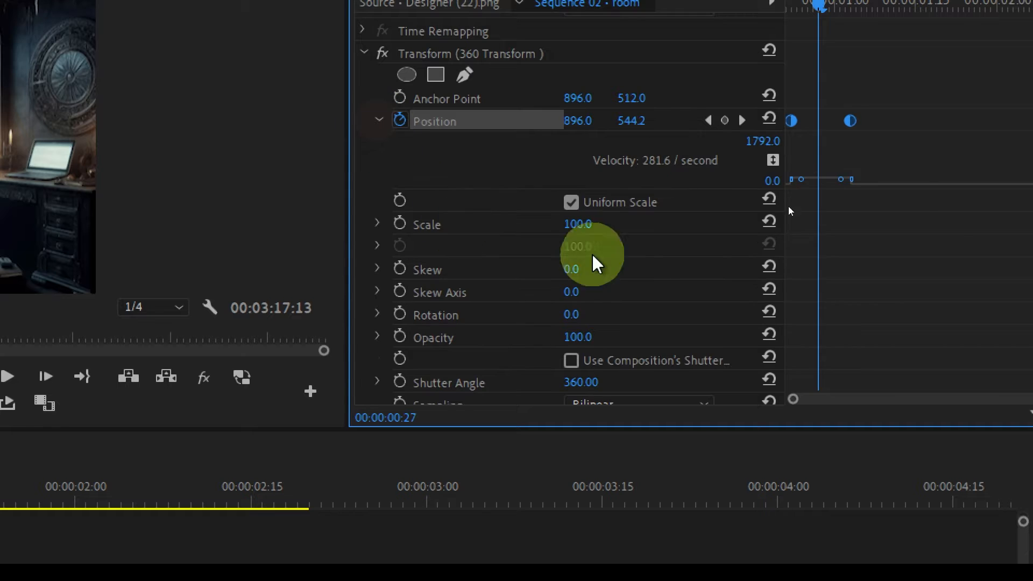
pyautogui.moveTo(827, 186); pyautogui.dragTo(817, 185)
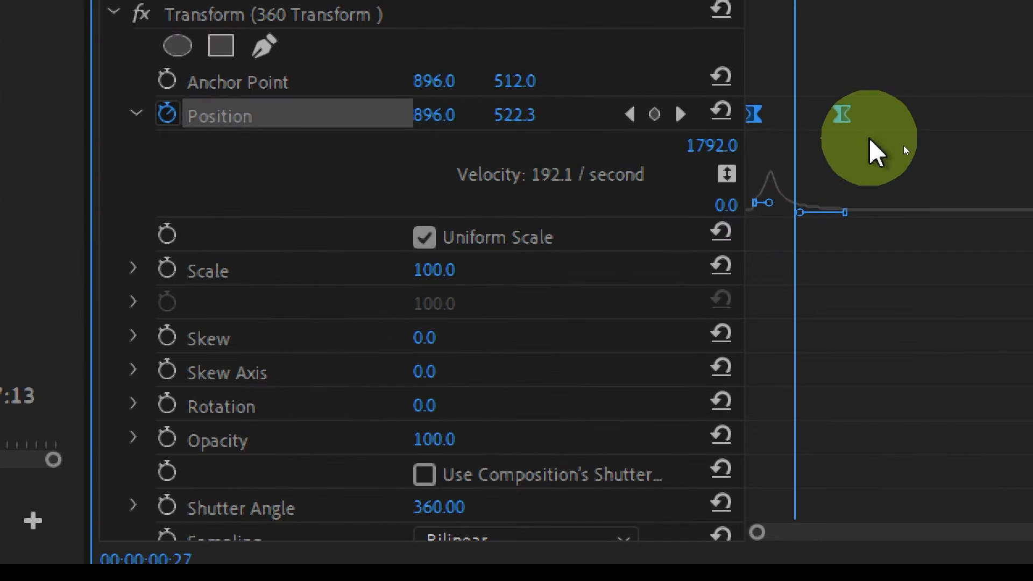
pyautogui.moveTo(779, 27); pyautogui.dragTo(840, 53)
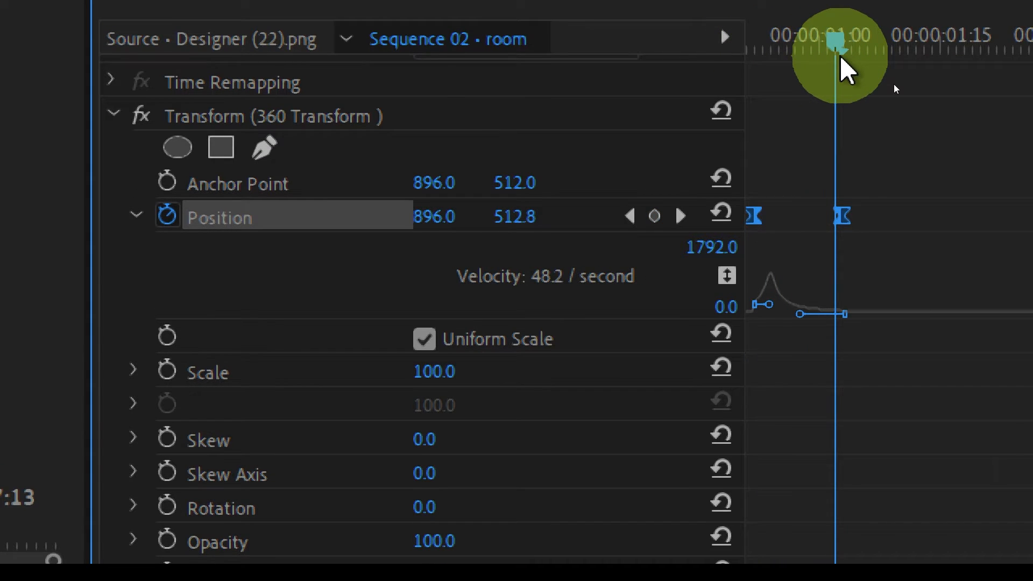
# Step: Check the start of the room's eased move and show the V2 track again
pyautogui.moveTo(280, 330); pyautogui.dragTo(290, 322)
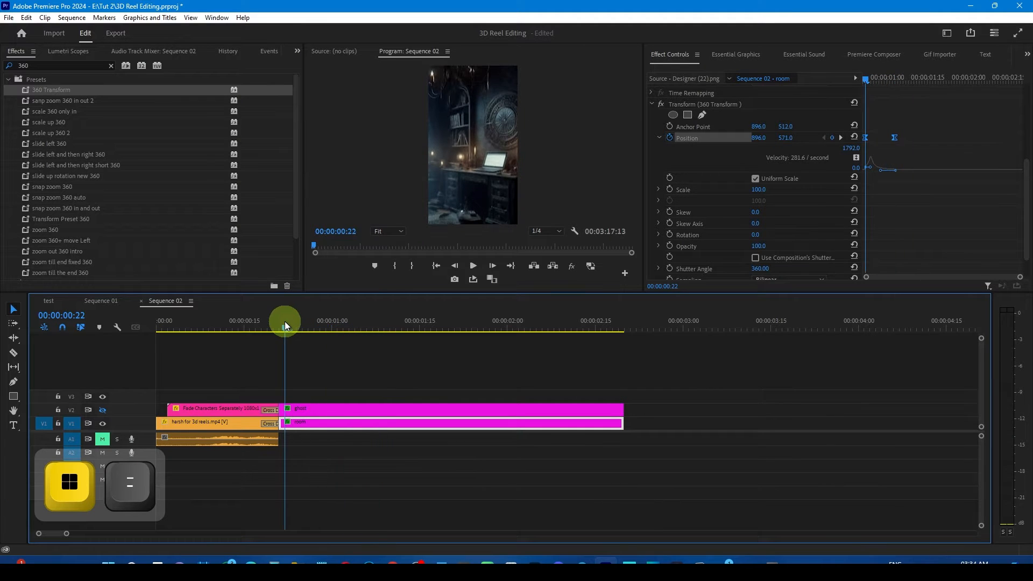
pyautogui.click(202, 406)
pyautogui.click(102, 410)
# Step: Animate the ghost's Transform Position from 497.5, 1823 at 00:00:00:22 to 497.5, 512 about six frames further on
pyautogui.click(301, 407)
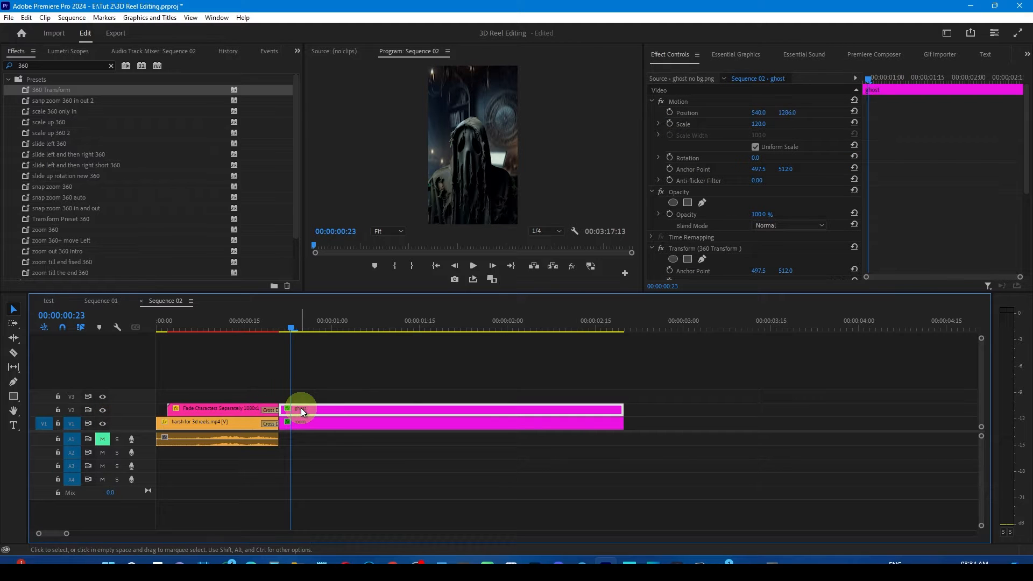
pyautogui.click(295, 324)
pyautogui.moveTo(295, 324); pyautogui.dragTo(316, 330)
pyautogui.scroll(-3, 777, 175)
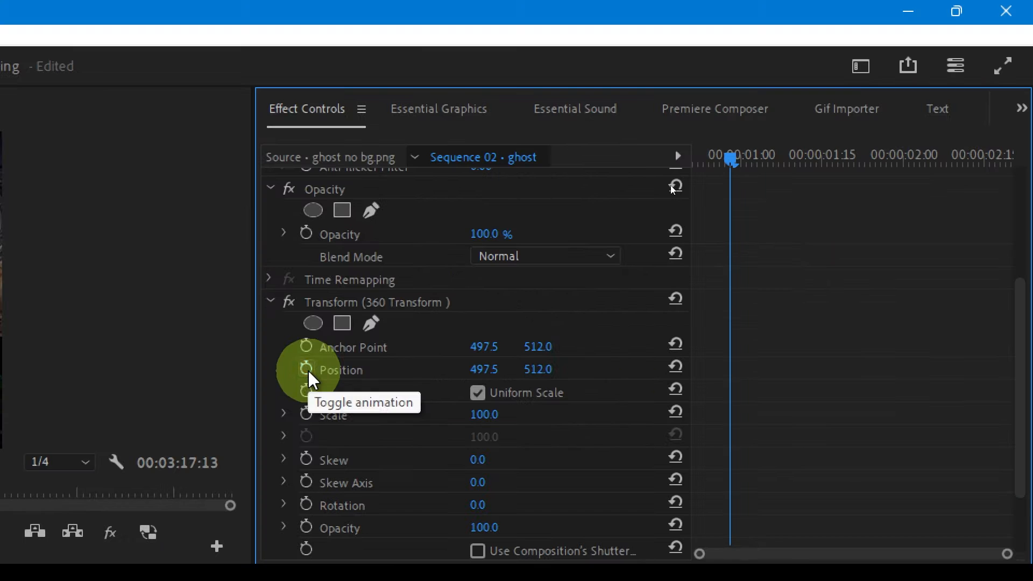
pyautogui.click(670, 184)
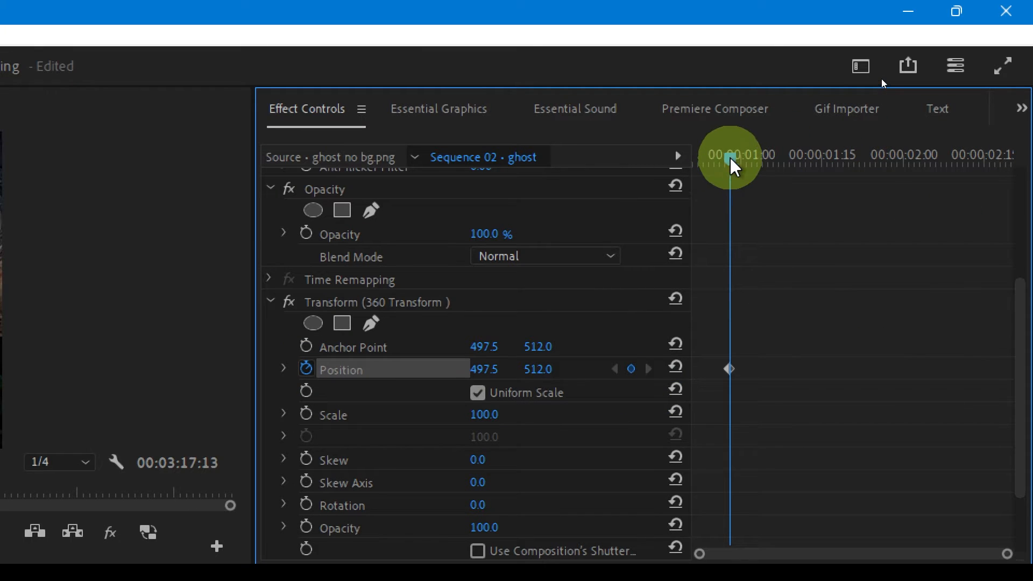
pyautogui.moveTo(735, 167); pyautogui.dragTo(699, 161)
pyautogui.click(554, 366)
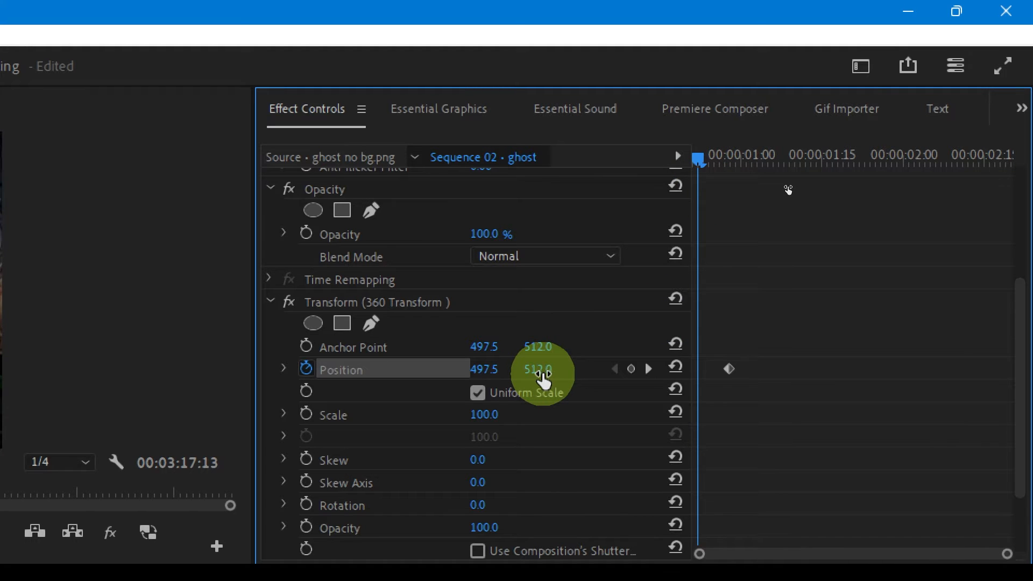
pyautogui.press('super+minus')
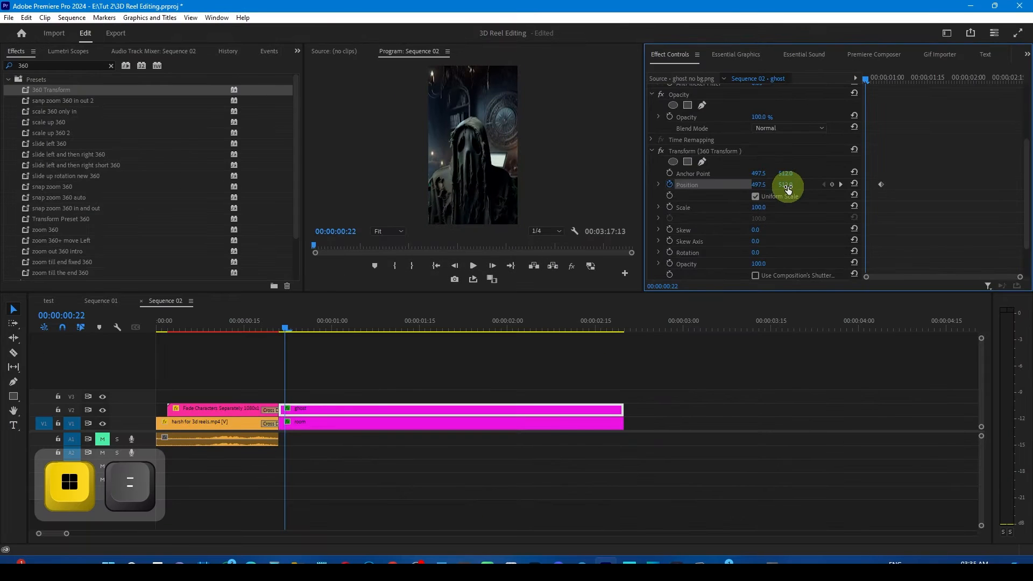
pyautogui.moveTo(788, 186); pyautogui.dragTo(1017, 214)
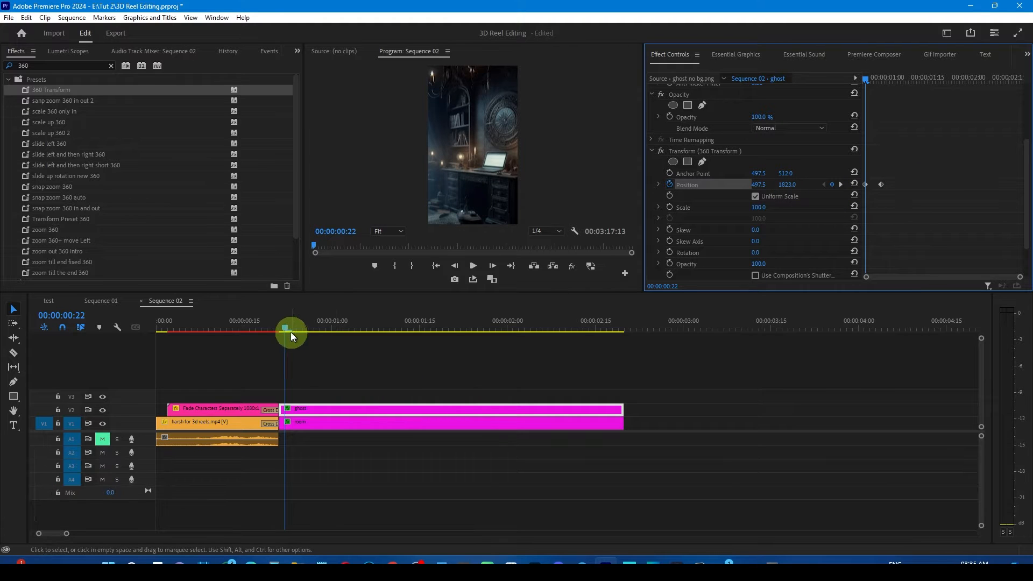
# Step: Move the ghost's second Position keyframe out to about 00:00:01:04 and play back the transition
pyautogui.moveTo(285, 328); pyautogui.dragTo(314, 327)
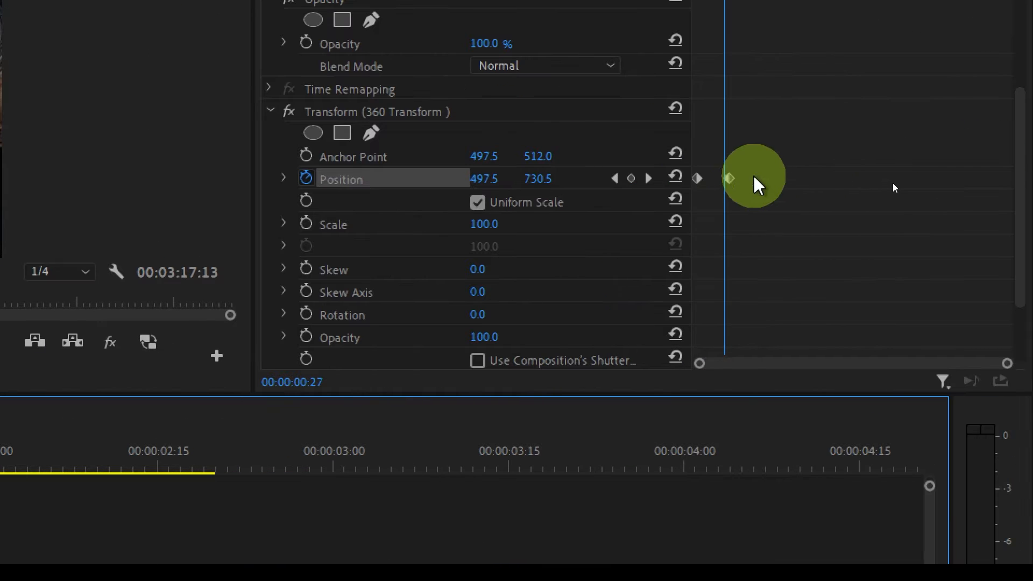
pyautogui.moveTo(731, 179); pyautogui.dragTo(761, 178)
pyautogui.moveTo(286, 325); pyautogui.dragTo(279, 327)
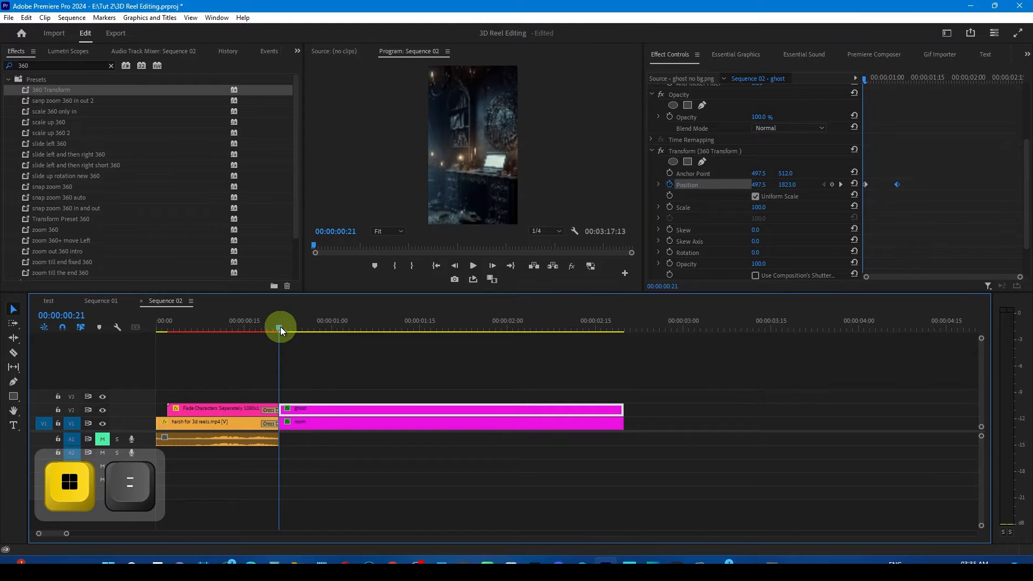
pyautogui.press('space')
pyautogui.click(280, 328)
pyautogui.press('Left')
pyautogui.press('space')
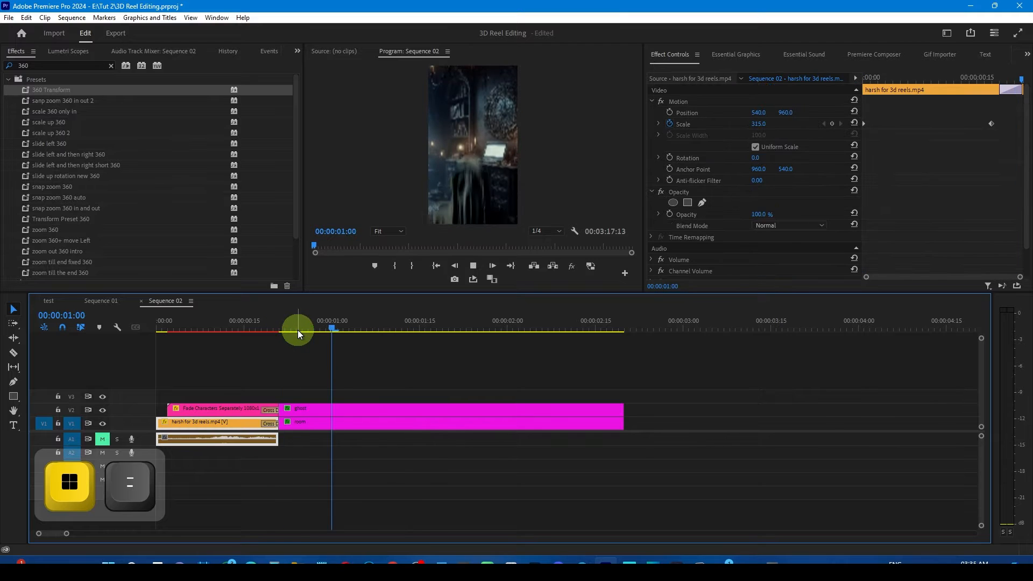
pyautogui.press('space')
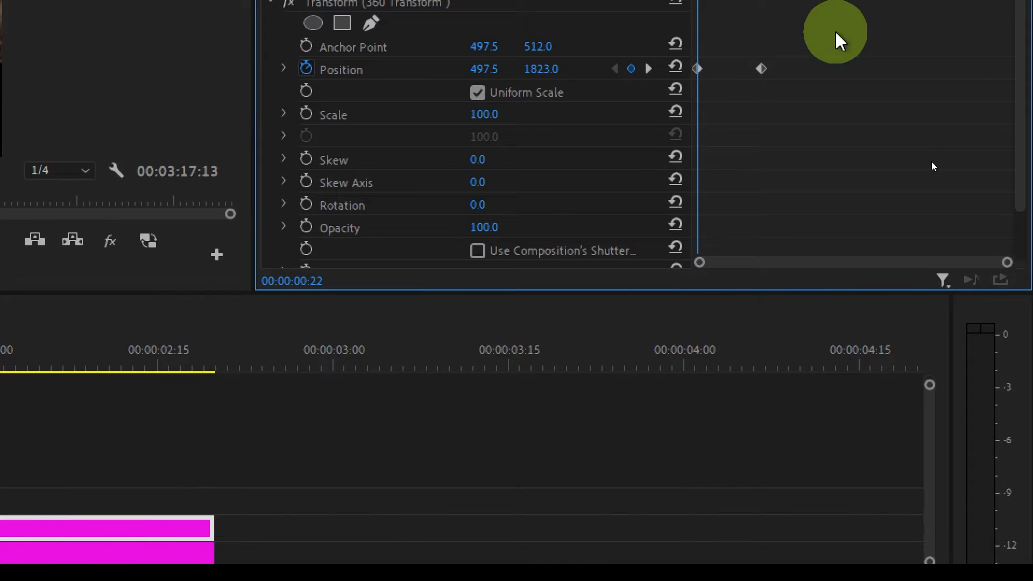
# Step: Set both ghost Position keyframes to Auto Bezier, shape the velocity curve to peak early with a long ease-out, and play it back
pyautogui.moveTo(794, 41); pyautogui.dragTo(673, 87)
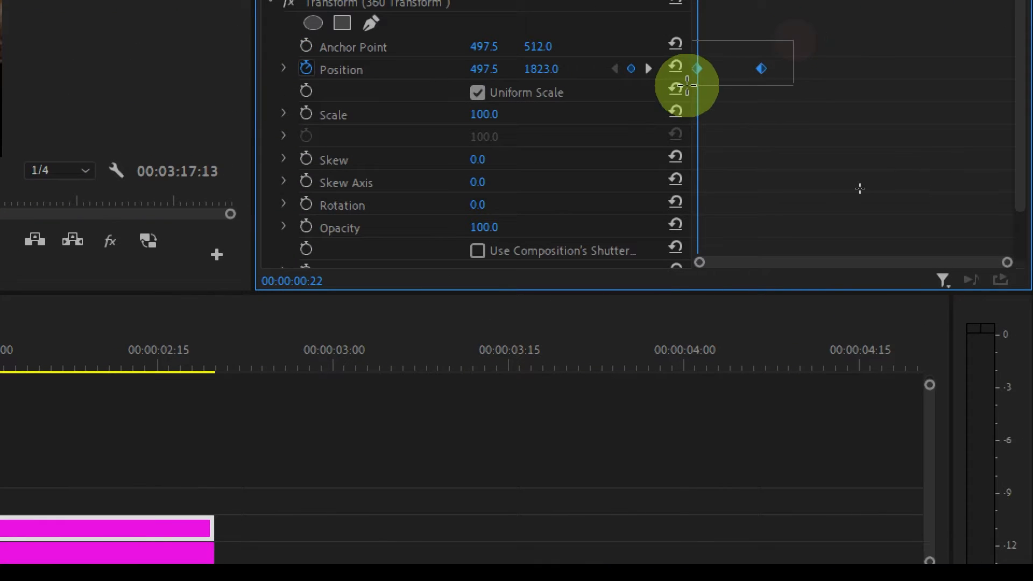
pyautogui.rightClick(763, 69)
pyautogui.moveTo(840, 254)
pyautogui.click(631, 299)
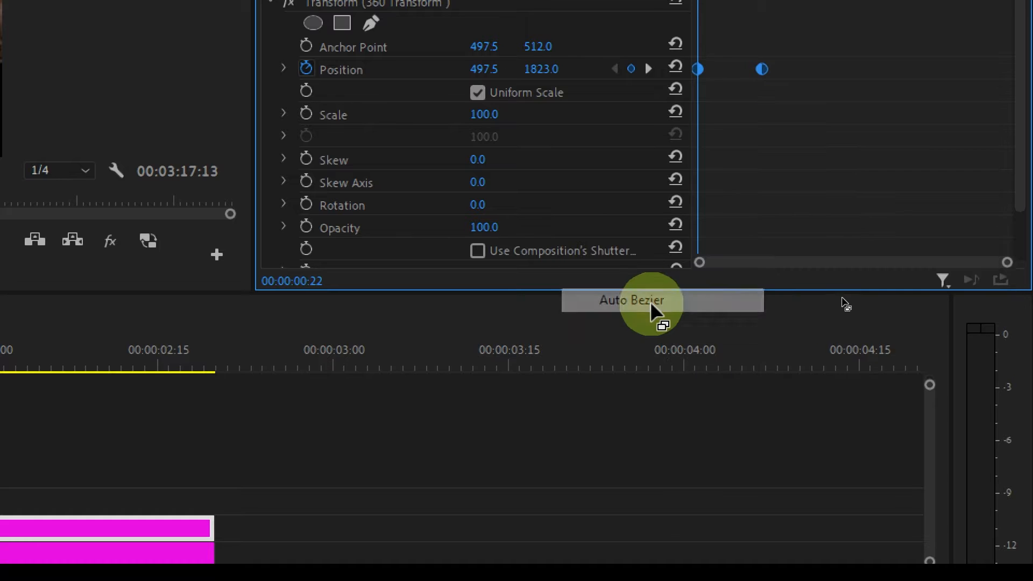
pyautogui.click(283, 69)
pyautogui.moveTo(751, 145); pyautogui.dragTo(731, 189)
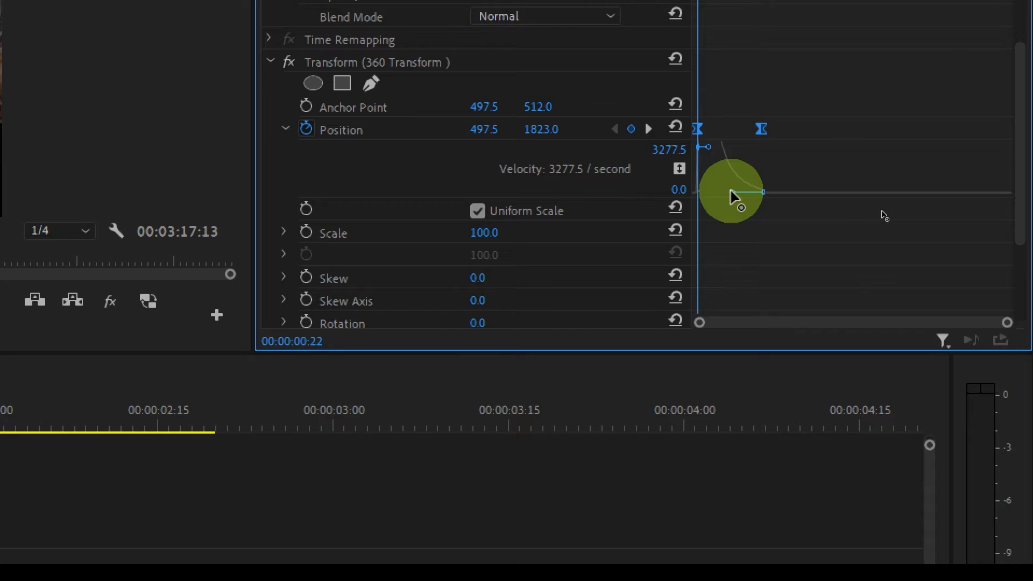
pyautogui.press('super+minus')
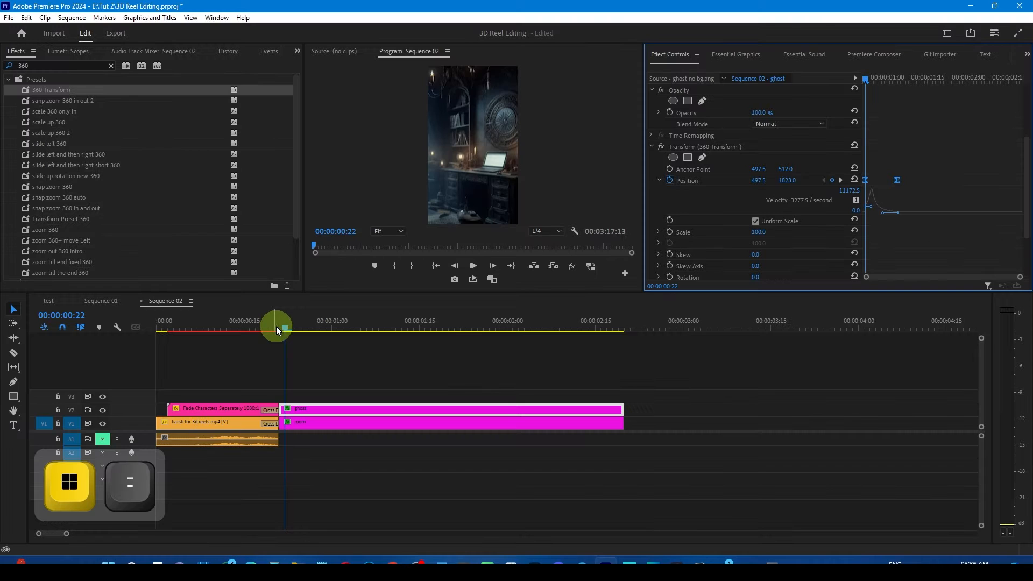
pyautogui.click(272, 325)
pyautogui.press('space')
pyautogui.click(269, 325)
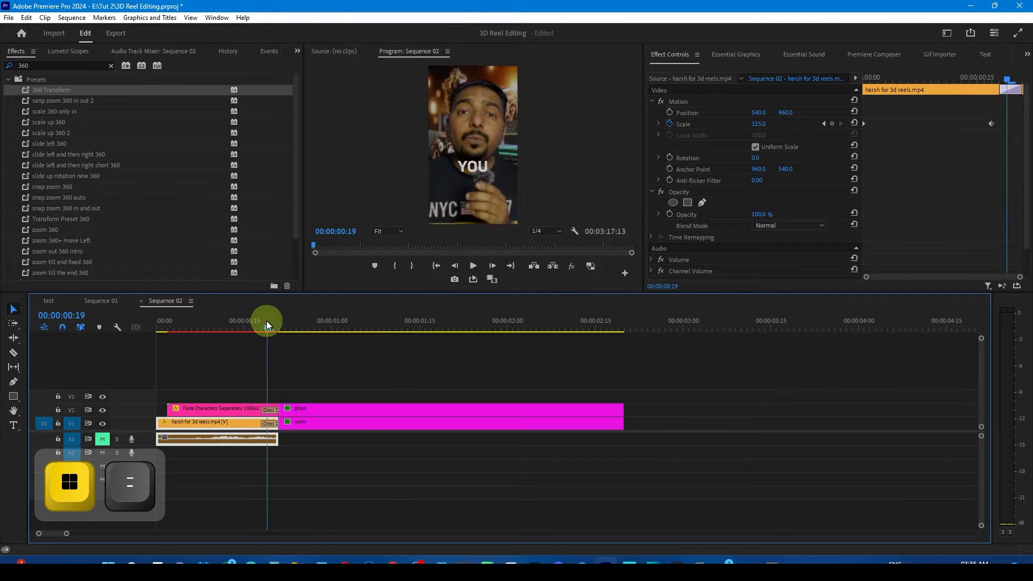
# Step: Play back Sequence 02 from the start to check the transition from the presenter into the ghost scene
pyautogui.click(260, 325)
pyautogui.click(245, 325)
pyautogui.moveTo(244, 325); pyautogui.dragTo(162, 337)
pyautogui.press('space')
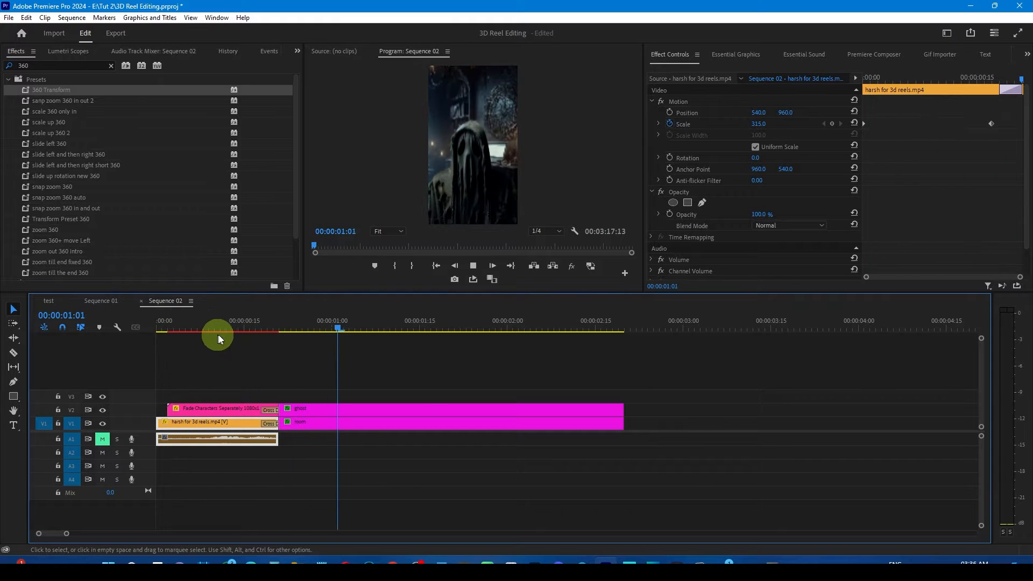
pyautogui.moveTo(281, 325); pyautogui.dragTo(253, 331)
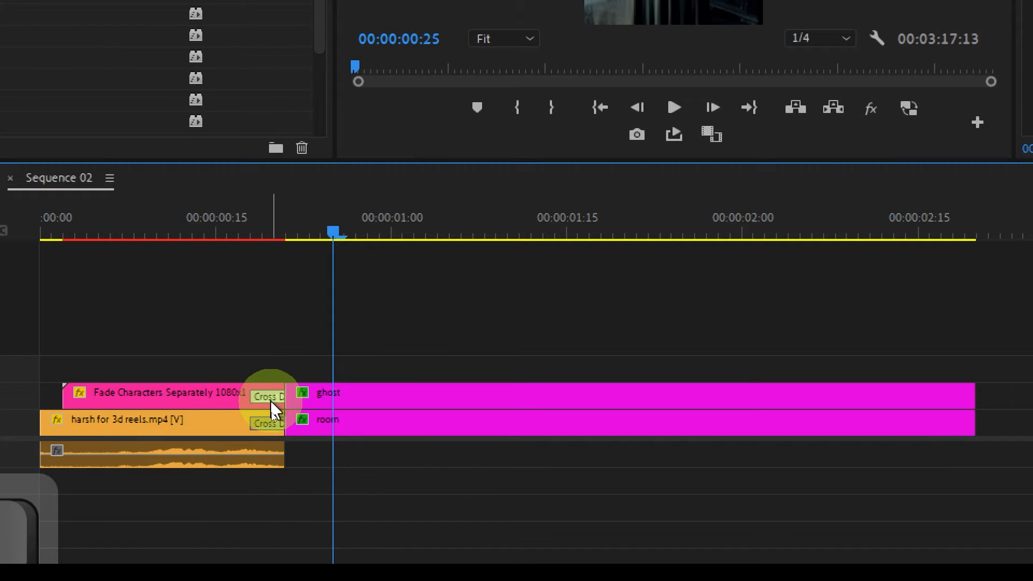
# Step: Replace the cross dissolves on V1 and V2 with Dip to Black across both cuts, each shortened to about eight frames
pyautogui.press('Delete')
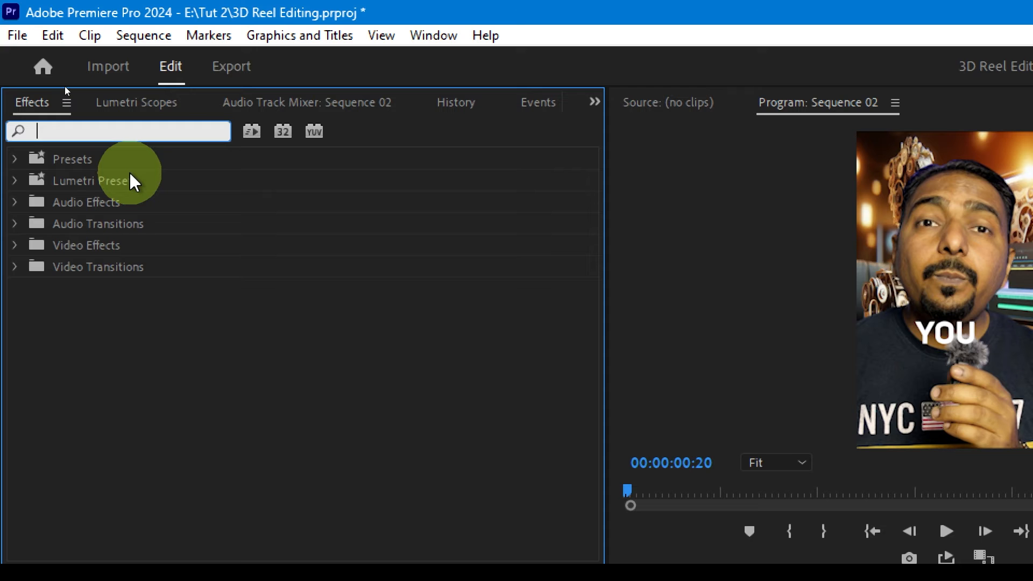
pyautogui.write('dip')
pyautogui.click(143, 311)
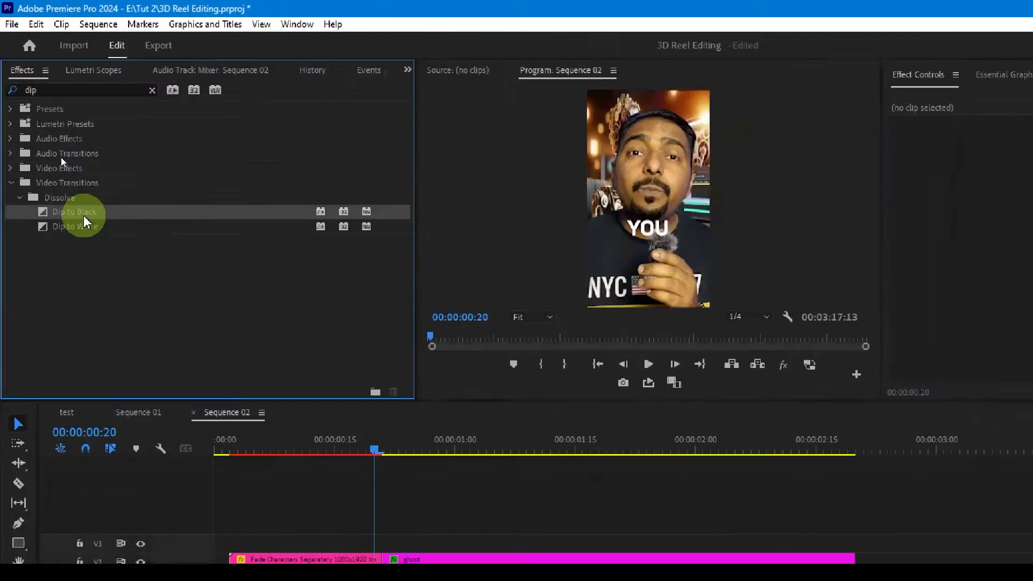
pyautogui.moveTo(62, 156); pyautogui.dragTo(245, 366)
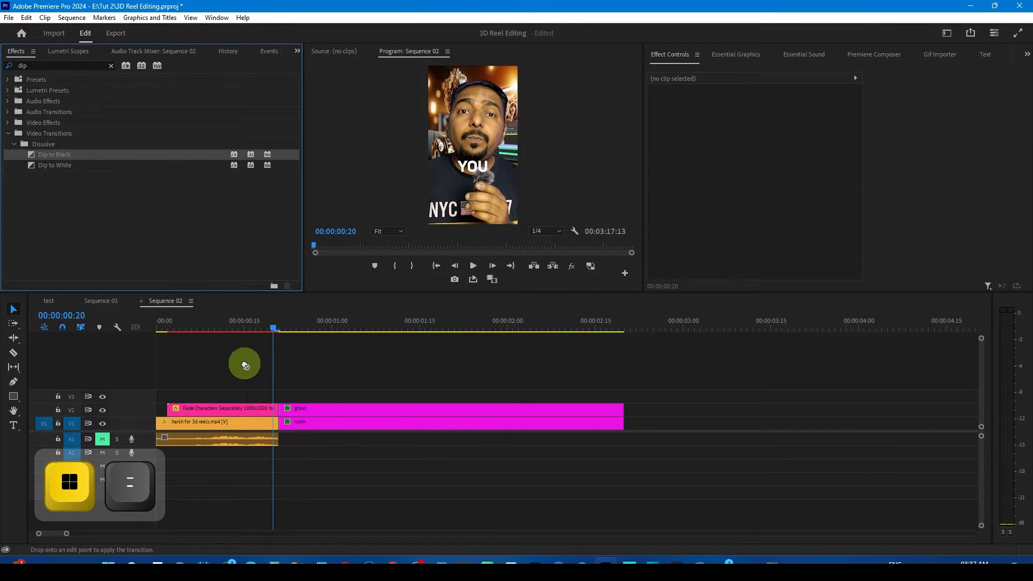
pyautogui.moveTo(283, 411); pyautogui.dragTo(277, 413)
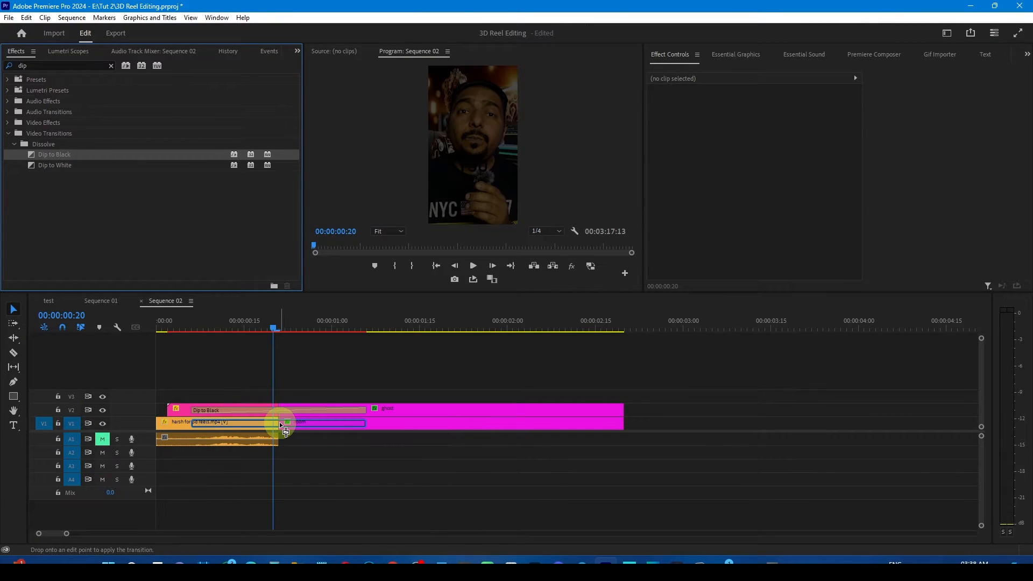
pyautogui.moveTo(279, 422); pyautogui.dragTo(280, 422)
pyautogui.moveTo(96, 394); pyautogui.dragTo(218, 404)
pyautogui.moveTo(92, 432); pyautogui.dragTo(218, 425)
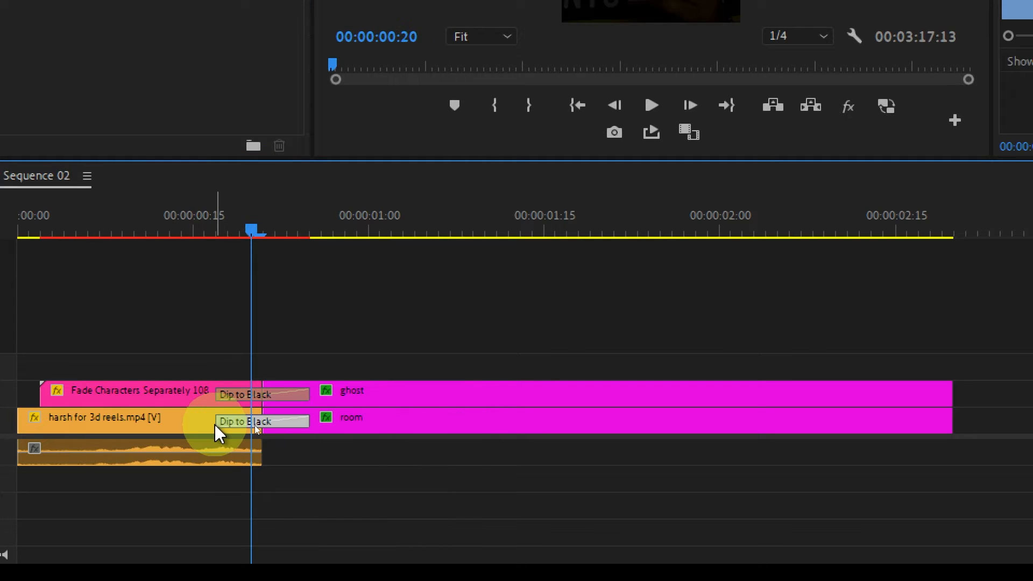
# Step: Play back the dip to black in Sequence 02 and compare it with the same transition in Sequence 01
pyautogui.press('super+minus')
pyautogui.click(167, 328)
pyautogui.press('space')
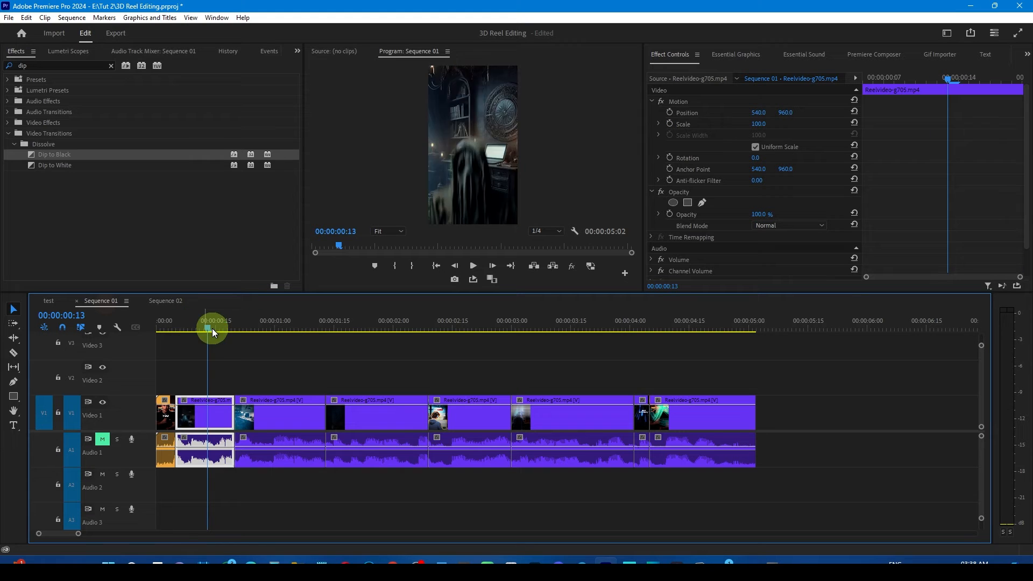
pyautogui.moveTo(212, 328); pyautogui.dragTo(159, 328)
pyautogui.press('space')
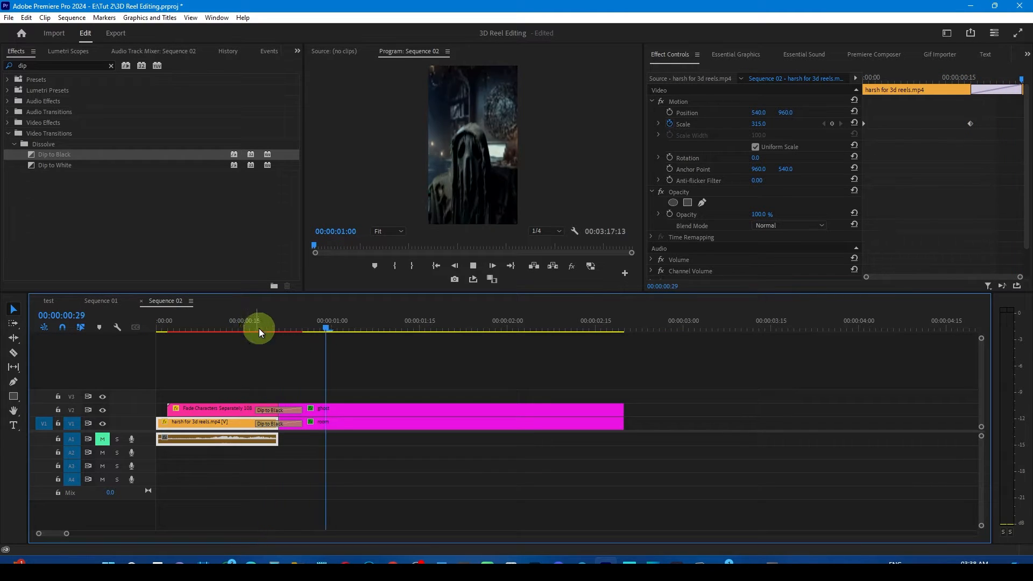
pyautogui.moveTo(259, 328)
pyautogui.mouseDown()
pyautogui.moveTo(234, 328)
pyautogui.moveTo(272, 326)
pyautogui.mouseUp()
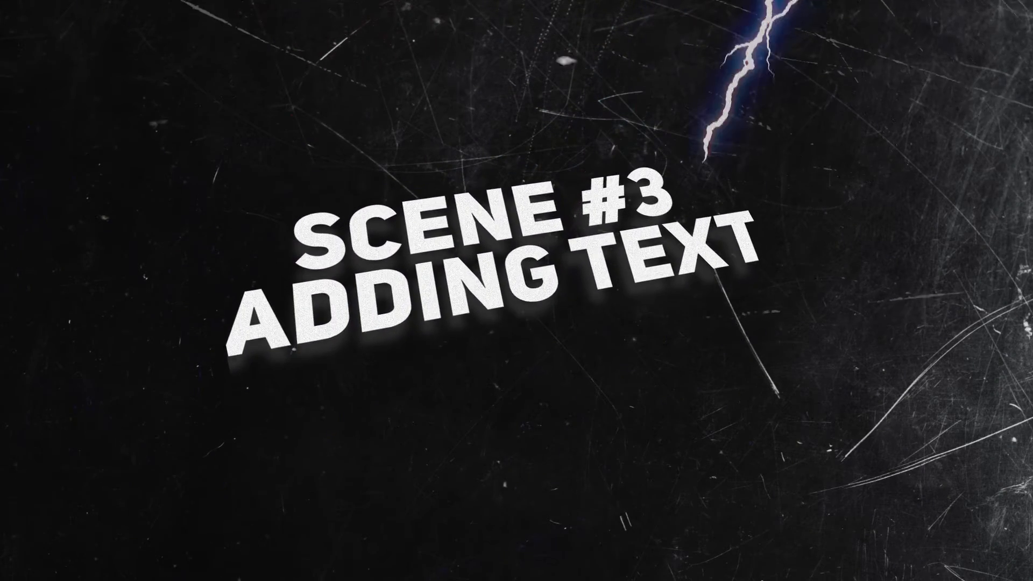
# Step: Save the project and place the Position & Rotate & Scale Characters Overshoot text preset on V3 from about 00:00:01:02
pyautogui.hotkey('ctrl', 's')
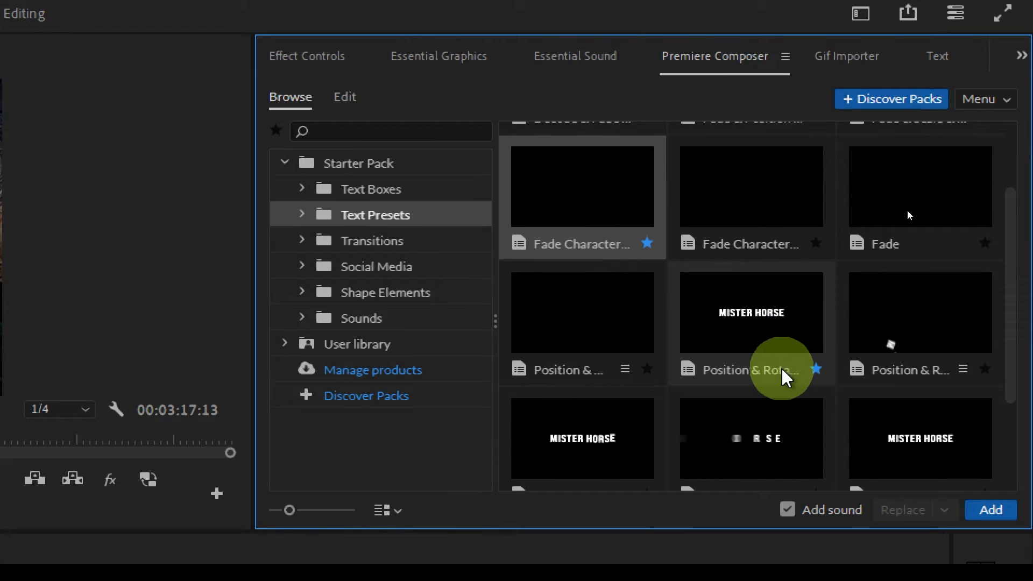
pyautogui.click(783, 340)
pyautogui.press('-')
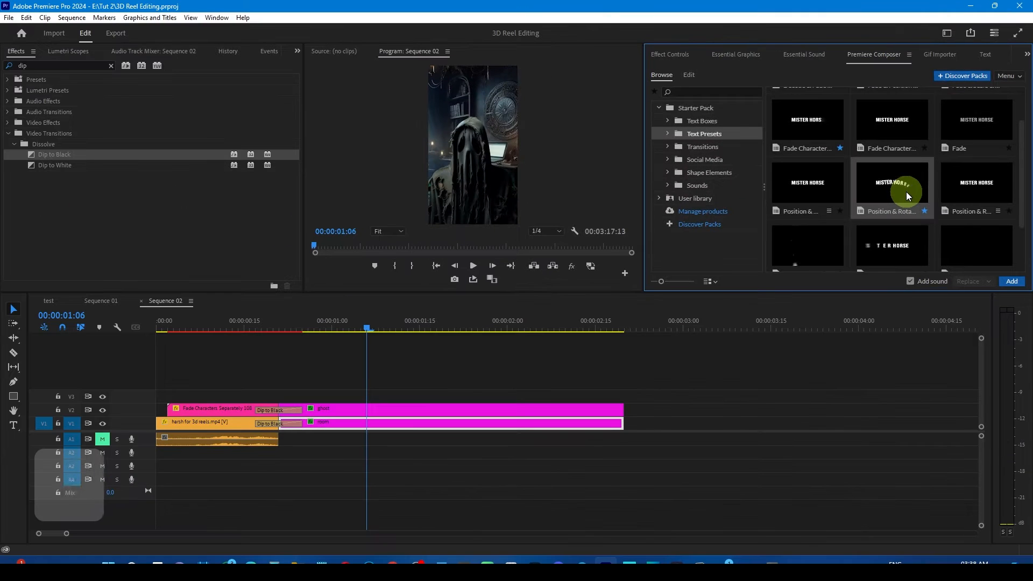
pyautogui.moveTo(903, 186); pyautogui.dragTo(345, 397)
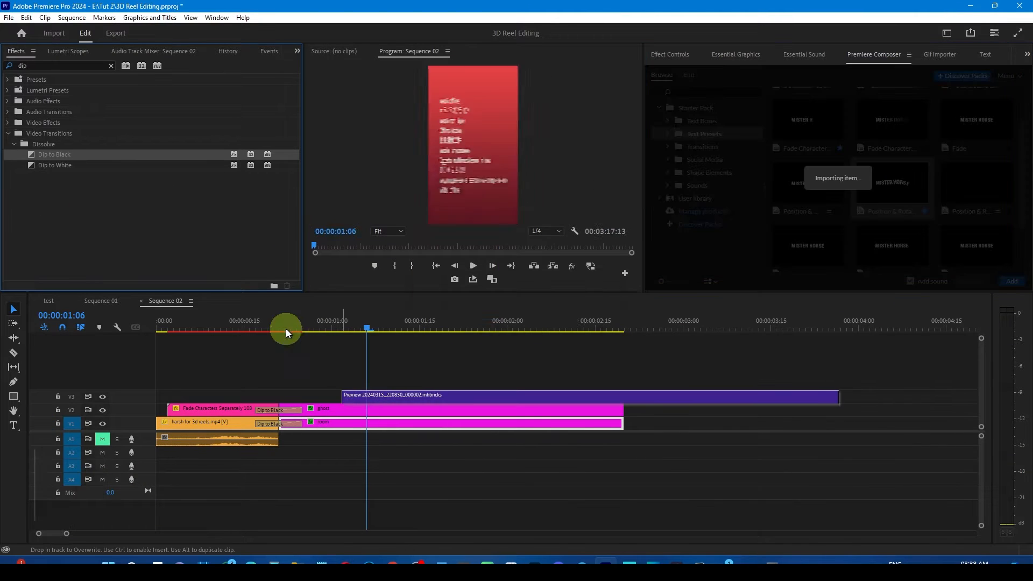
# Step: Check the caption's wording and placement at 00:00:00:15 in Sequence 01, and return to Sequence 02
pyautogui.moveTo(286, 328); pyautogui.dragTo(331, 334)
pyautogui.moveTo(215, 327)
pyautogui.mouseDown()
pyautogui.moveTo(195, 331)
pyautogui.moveTo(215, 331)
pyautogui.mouseUp()
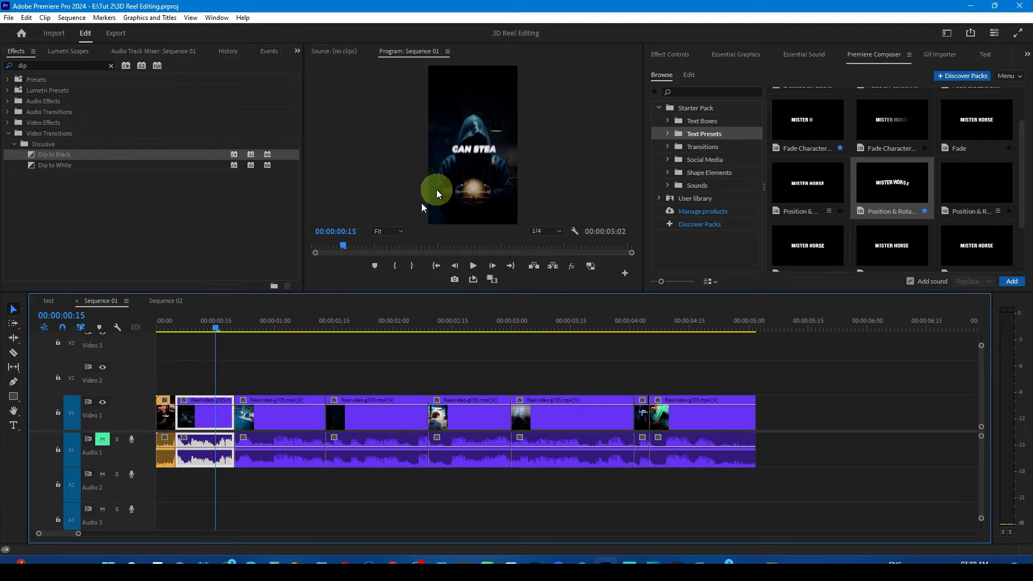
pyautogui.click(180, 302)
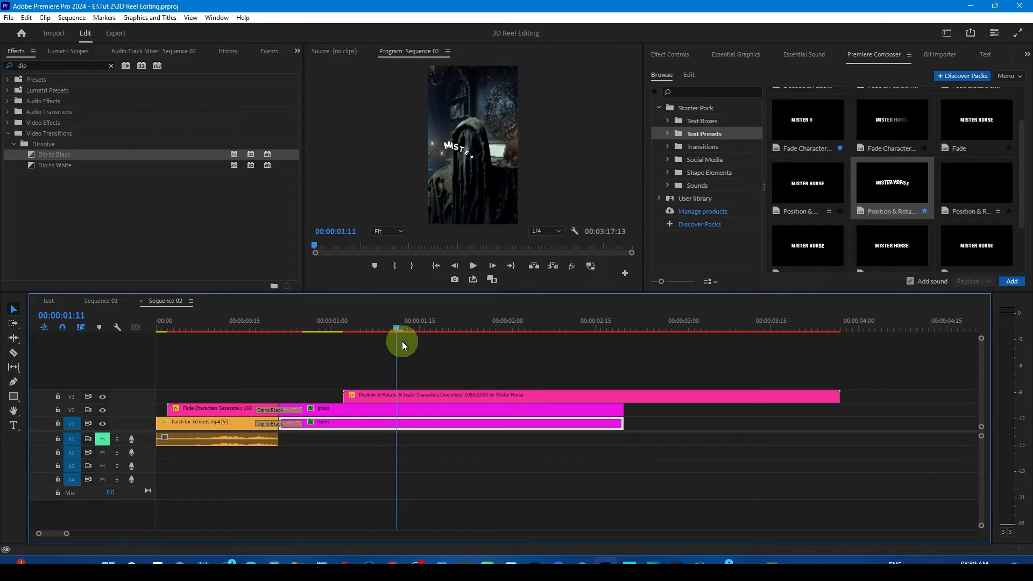
# Step: Turn off Animation Out for the V3 title and set its text to CAN STEAL
pyautogui.moveTo(407, 401); pyautogui.dragTo(400, 398)
pyautogui.scroll(-10, 942, 243)
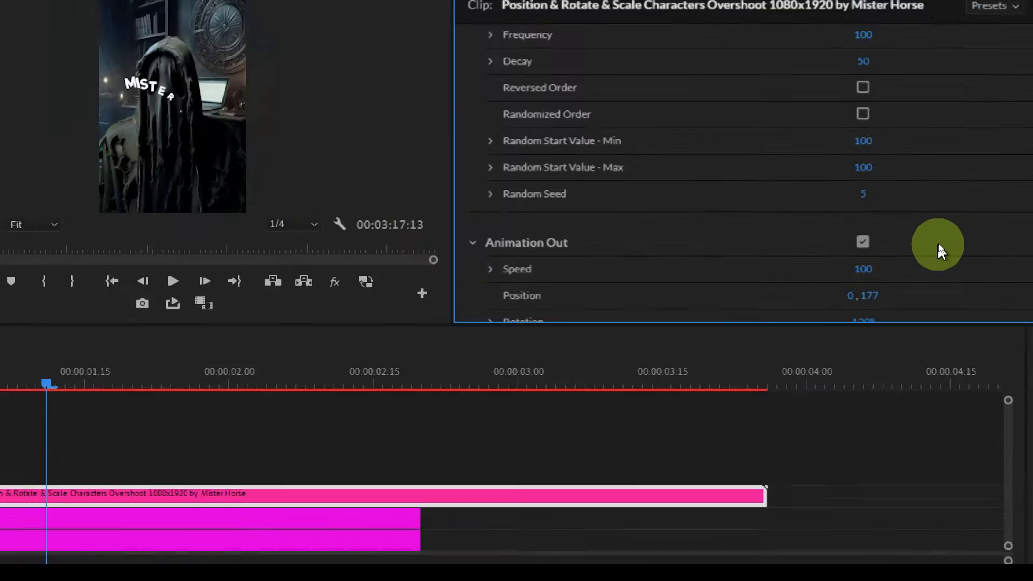
pyautogui.click(846, 242)
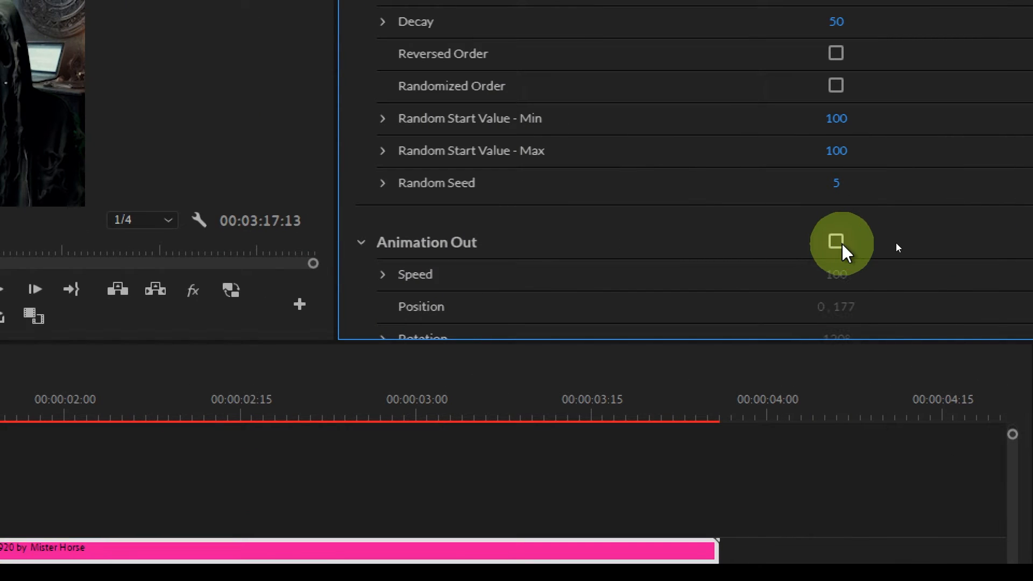
pyautogui.scroll(10, 1017, 214)
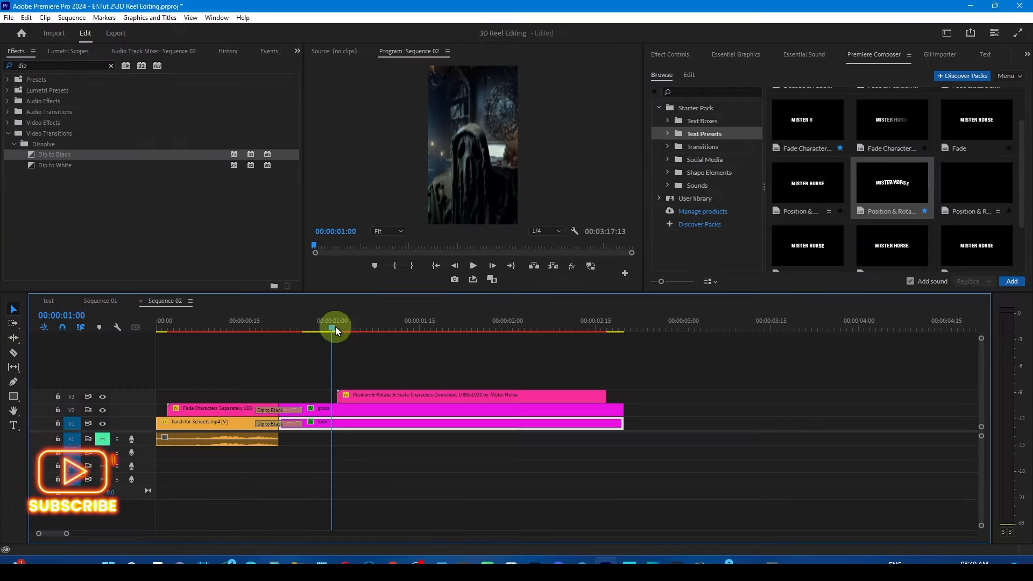
# Step: Keyframe the CAN STEAL title's Motion Position from 1078, 960 at 00:00:01:05 to 540, 960 at 00:00:02:00, and preview the move
pyautogui.moveTo(335, 326); pyautogui.dragTo(530, 330)
pyautogui.click(493, 395)
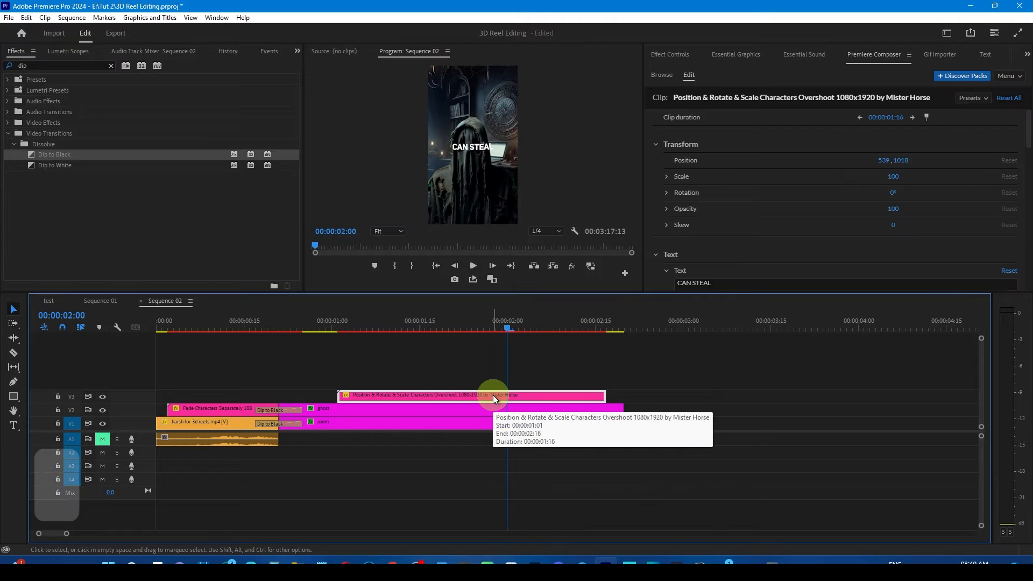
pyautogui.click(670, 54)
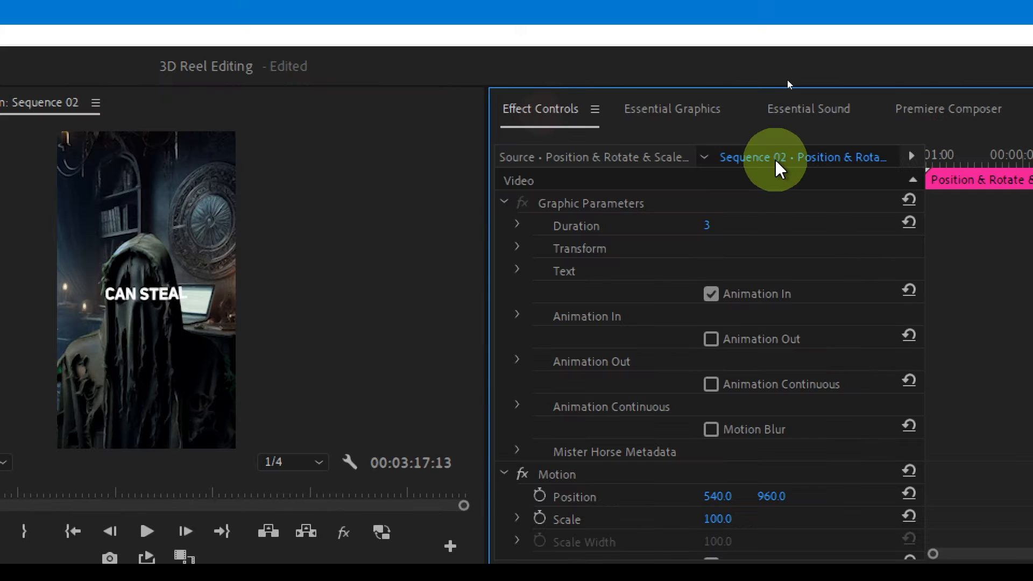
pyautogui.scroll(-3, 726, 307)
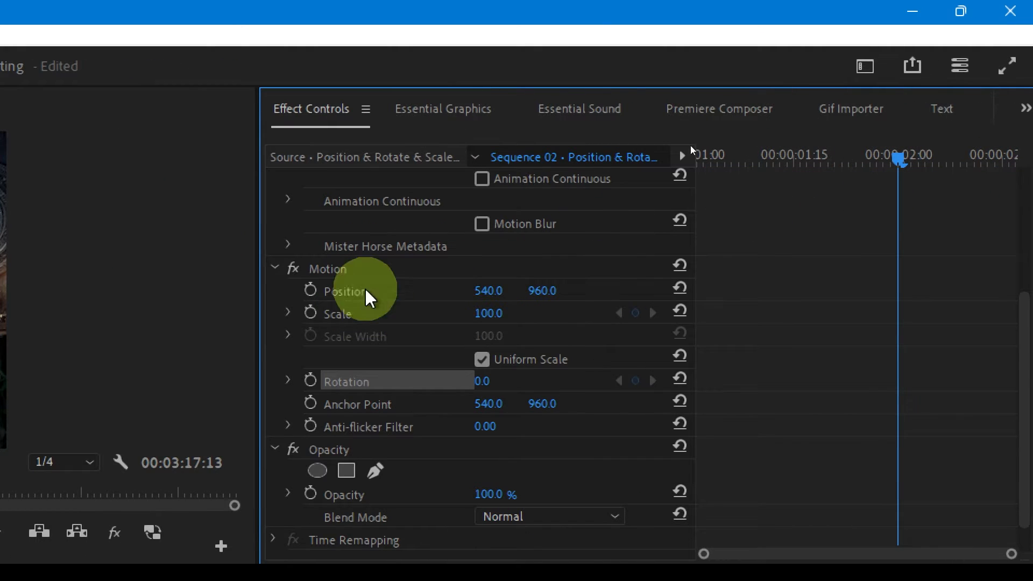
pyautogui.click(312, 292)
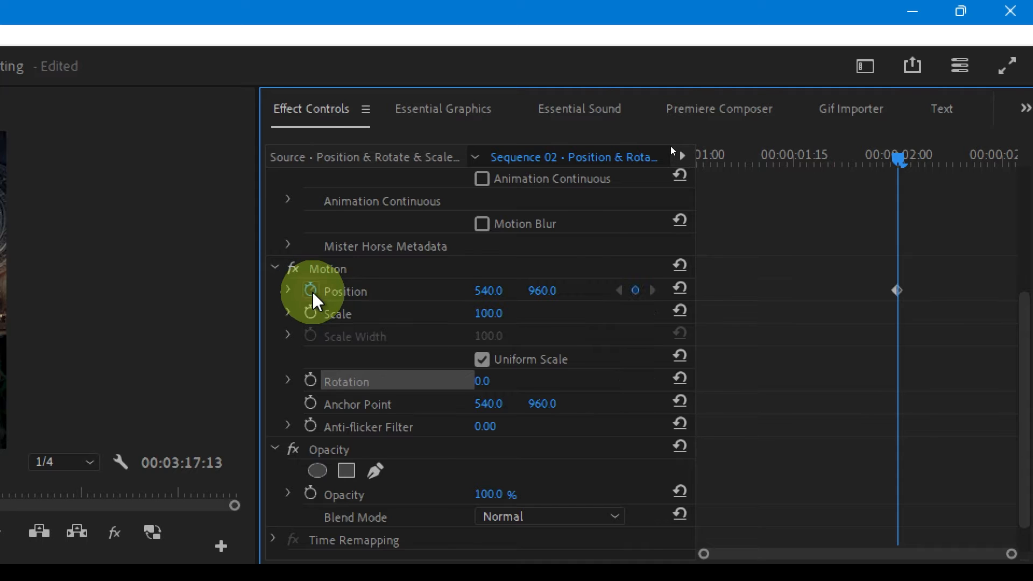
pyautogui.moveTo(836, 154); pyautogui.dragTo(730, 159)
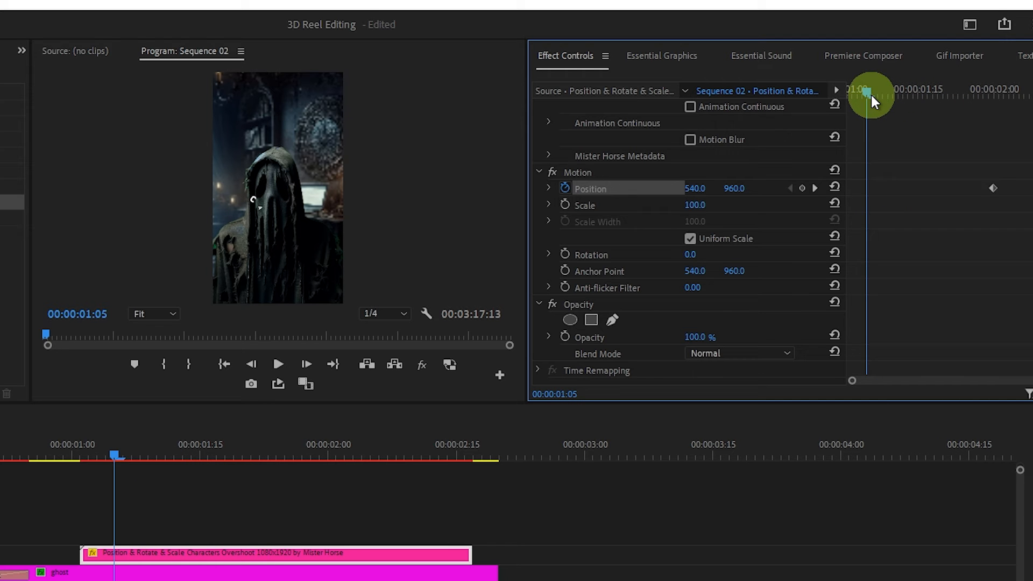
pyautogui.moveTo(871, 92)
pyautogui.mouseDown()
pyautogui.moveTo(860, 98)
pyautogui.moveTo(871, 101)
pyautogui.mouseUp()
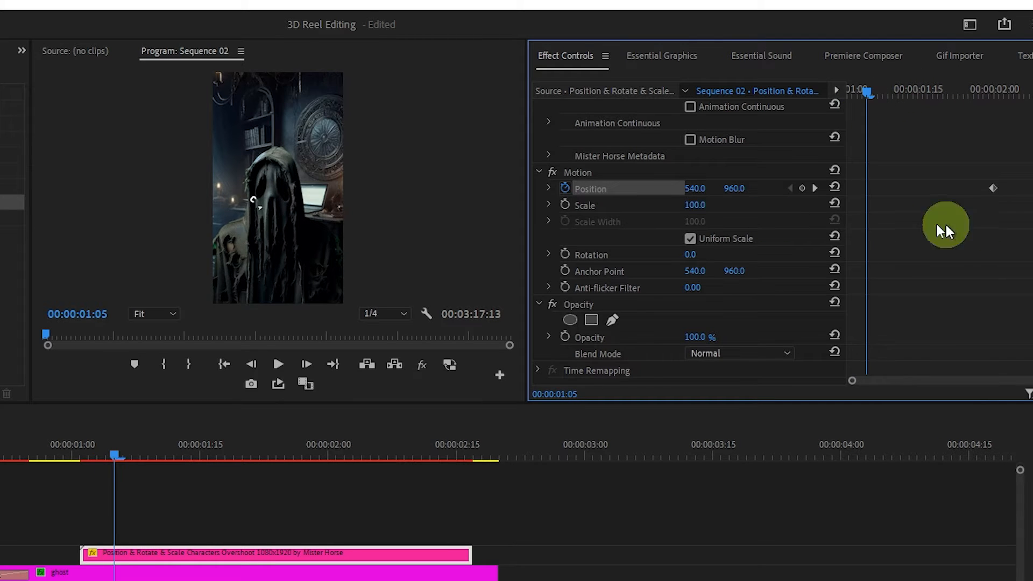
pyautogui.moveTo(700, 189); pyautogui.dragTo(850, 194)
pyautogui.click(72, 456)
pyautogui.moveTo(331, 328); pyautogui.dragTo(425, 326)
# Step: Set the vertical value of the title's starting Position keyframe at 00:00:01:05 to 1309 and play back the entrance
pyautogui.click(1029, 179)
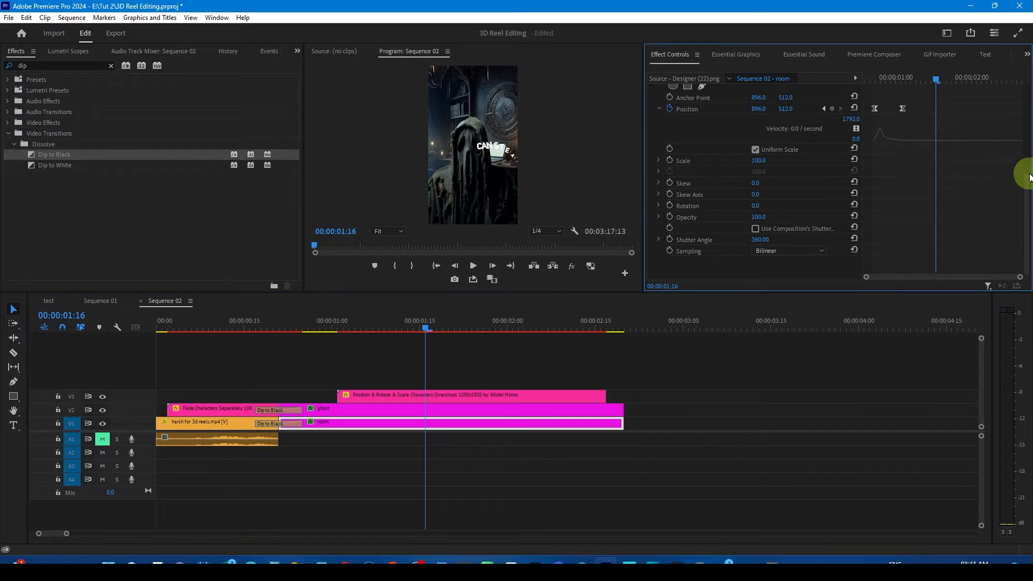
pyautogui.click(1029, 171)
pyautogui.click(571, 397)
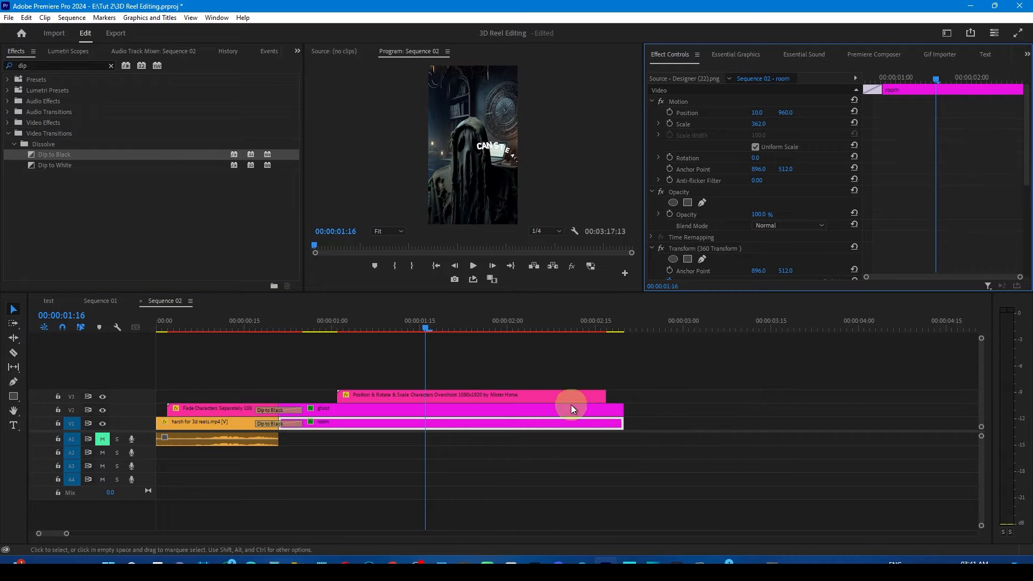
pyautogui.moveTo(915, 77); pyautogui.dragTo(878, 80)
pyautogui.click(753, 237)
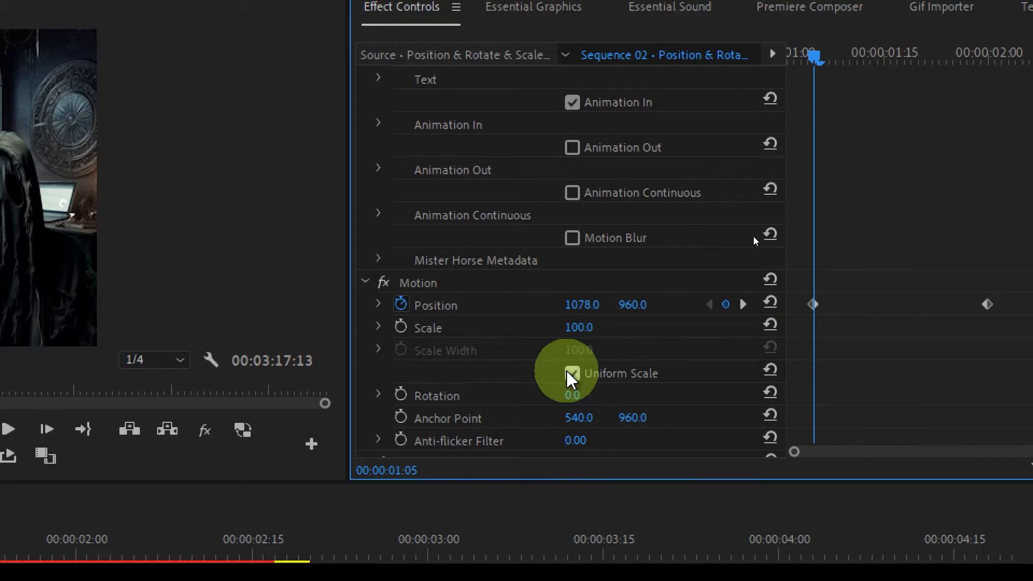
pyautogui.click(635, 305)
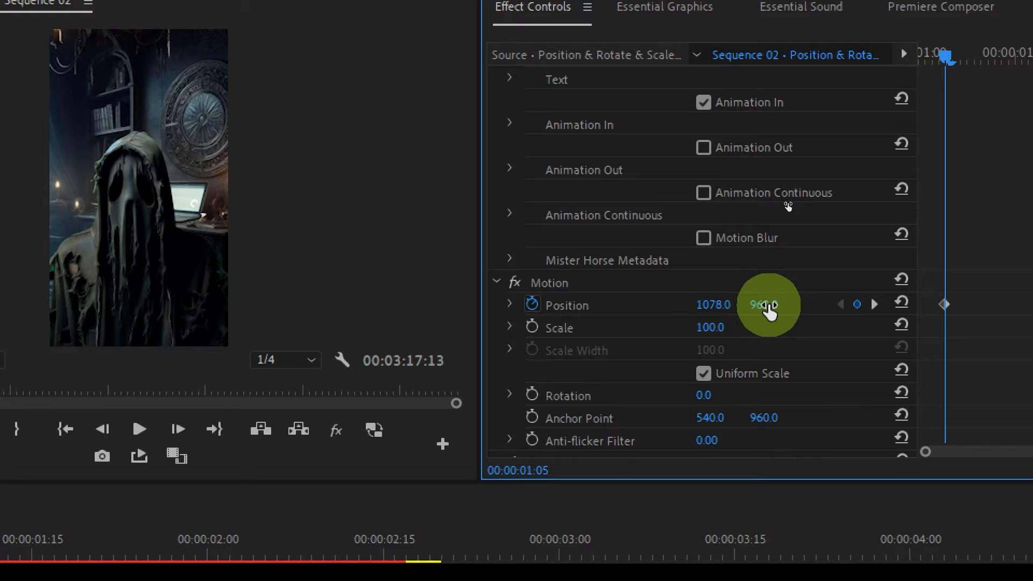
pyautogui.moveTo(768, 311); pyautogui.dragTo(1032, 319)
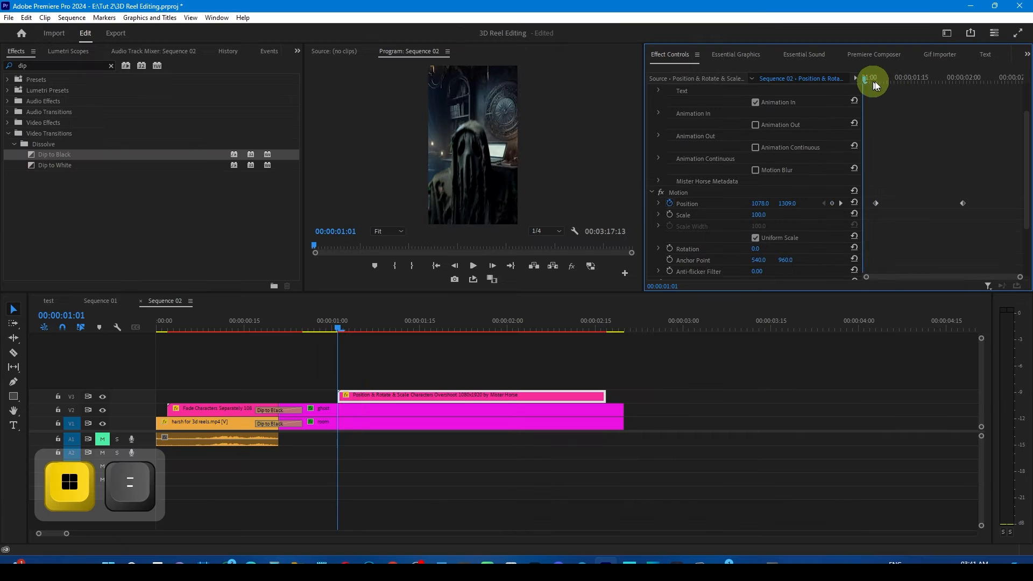
pyautogui.press('space')
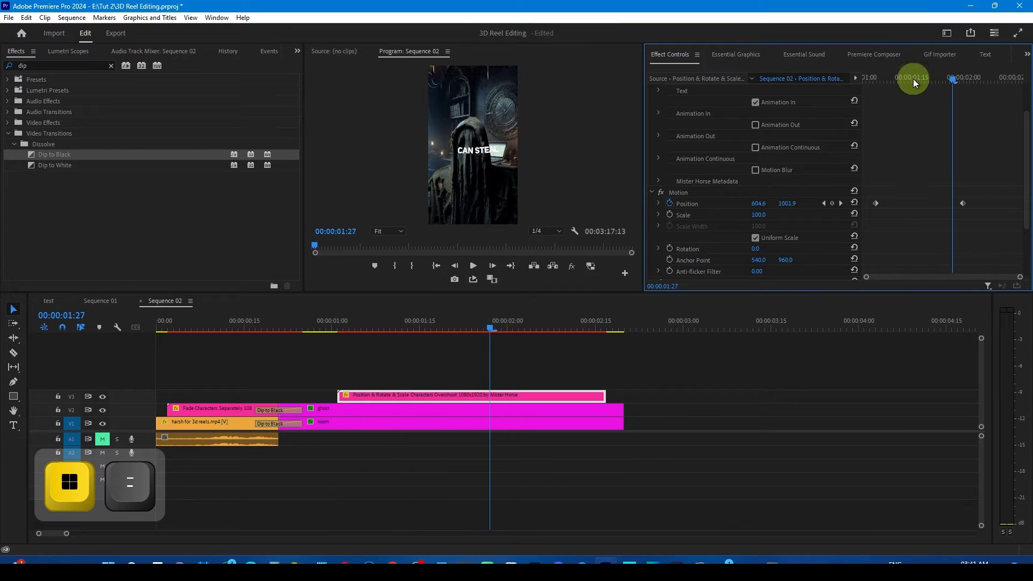
pyautogui.moveTo(913, 79); pyautogui.dragTo(873, 79)
# Step: Apply easing to both title Position keyframes and shape the velocity curve to peak early with a long ease-out
pyautogui.moveTo(980, 197); pyautogui.dragTo(834, 254)
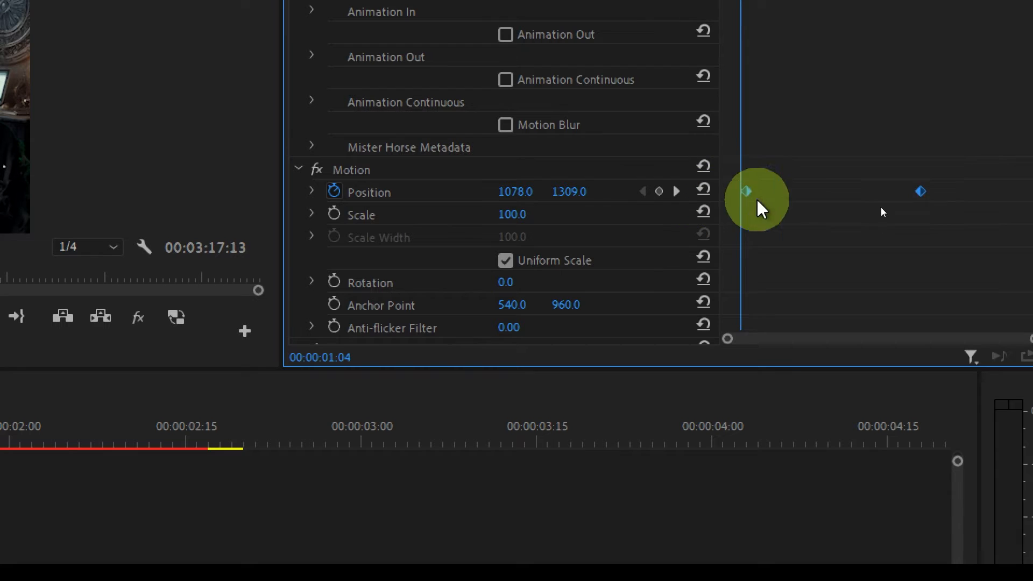
pyautogui.rightClick(748, 193)
pyautogui.click(685, 427)
pyautogui.click(312, 192)
pyautogui.click(893, 229)
pyautogui.moveTo(926, 191); pyautogui.dragTo(907, 191)
# Step: Move the title's second Position keyframe to about 00:00:01:18 and preview the faster entrance
pyautogui.moveTo(952, 250); pyautogui.dragTo(902, 248)
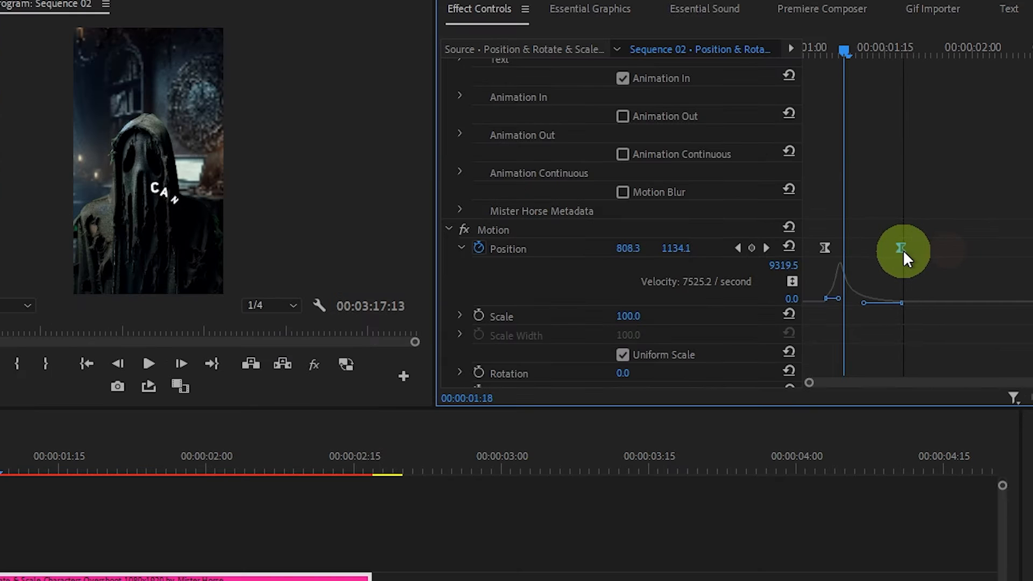
pyautogui.moveTo(844, 51)
pyautogui.mouseDown()
pyautogui.moveTo(775, 51)
pyautogui.moveTo(835, 56)
pyautogui.mouseUp()
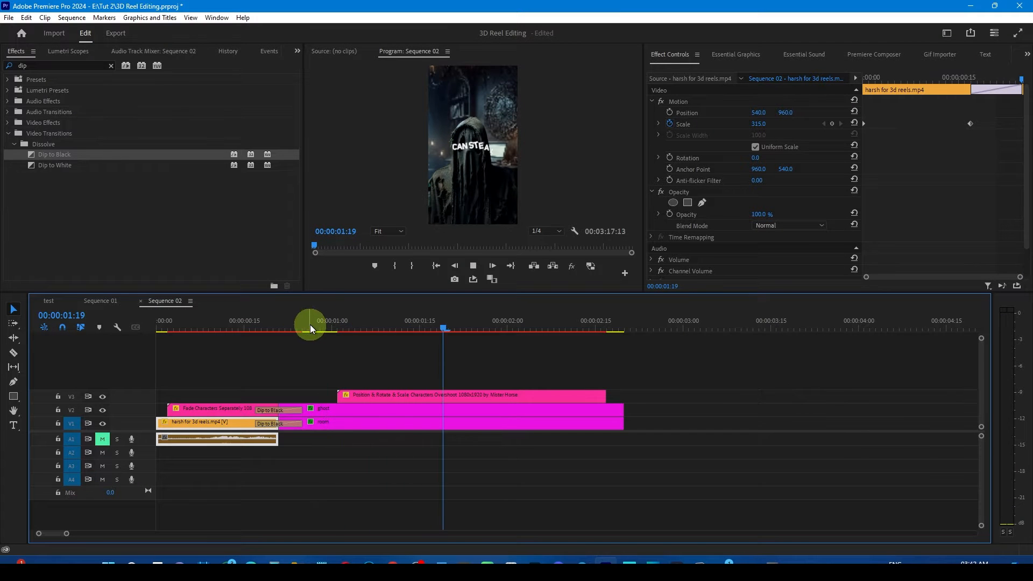
# Step: Review the title's entrance against the ghost scene and shift the title clip on V3 two frames earlier
pyautogui.click(237, 328)
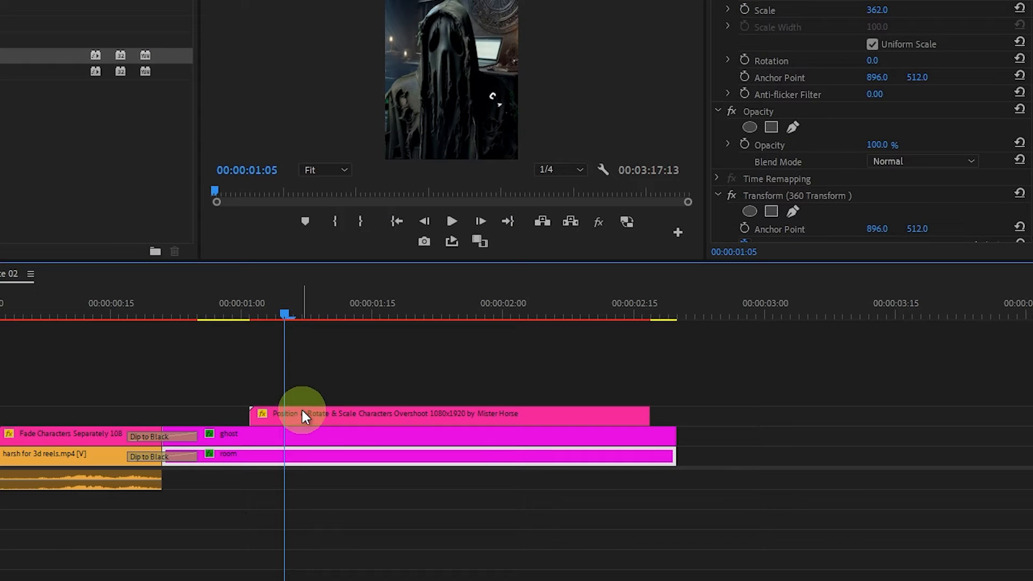
pyautogui.click(384, 396)
pyautogui.moveTo(384, 396); pyautogui.dragTo(373, 399)
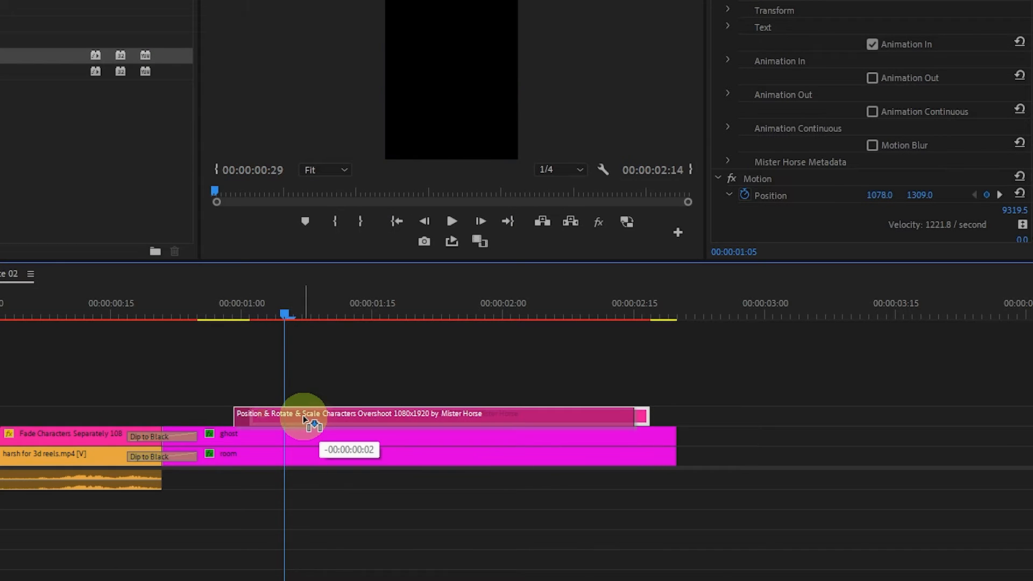
# Step: Play back the opening with the title clip on V3 shifted two frames earlier, and set the title's Transform Y position to 1159
pyautogui.moveTo(303, 416); pyautogui.dragTo(302, 415)
pyautogui.click(104, 314)
pyautogui.press('space')
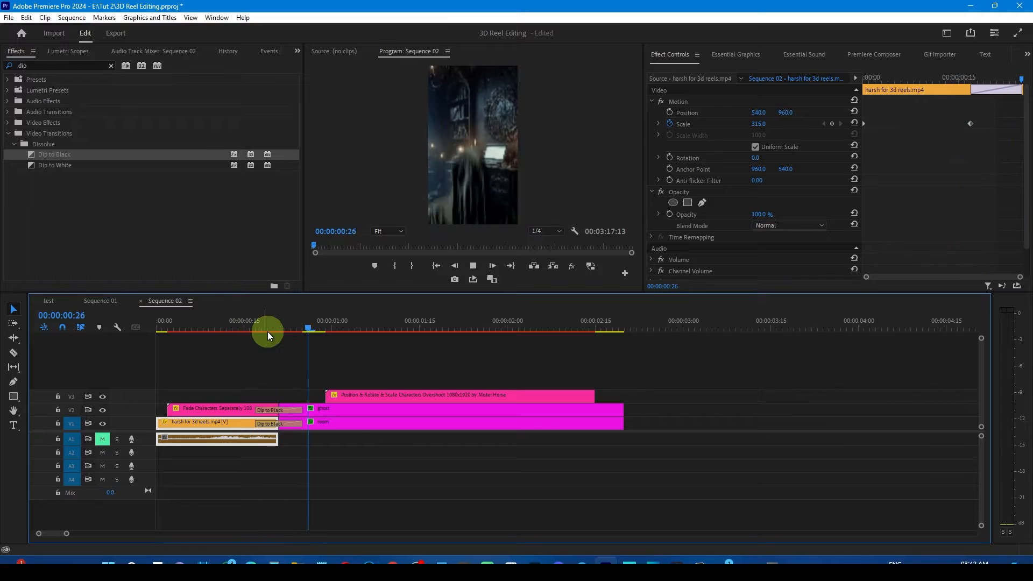
pyautogui.click(234, 325)
pyautogui.press('space')
pyautogui.press('space')
pyautogui.click(371, 397)
pyautogui.moveTo(788, 136); pyautogui.dragTo(814, 136)
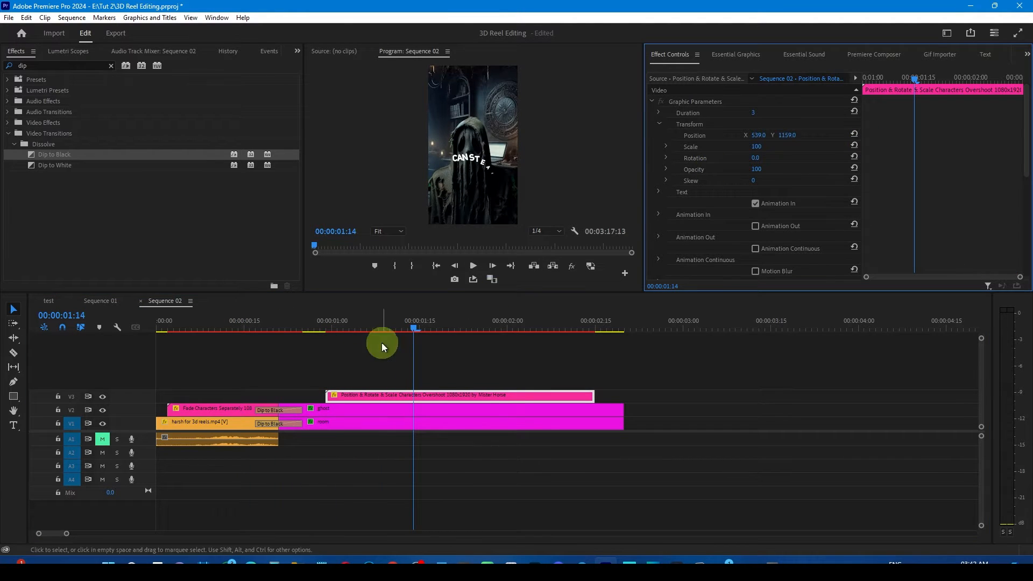
# Step: Play back Sequence 02 from the start and compare its CAN STEAL title with the matching scene in Sequence 01
pyautogui.moveTo(381, 342); pyautogui.dragTo(159, 342)
pyautogui.press('space')
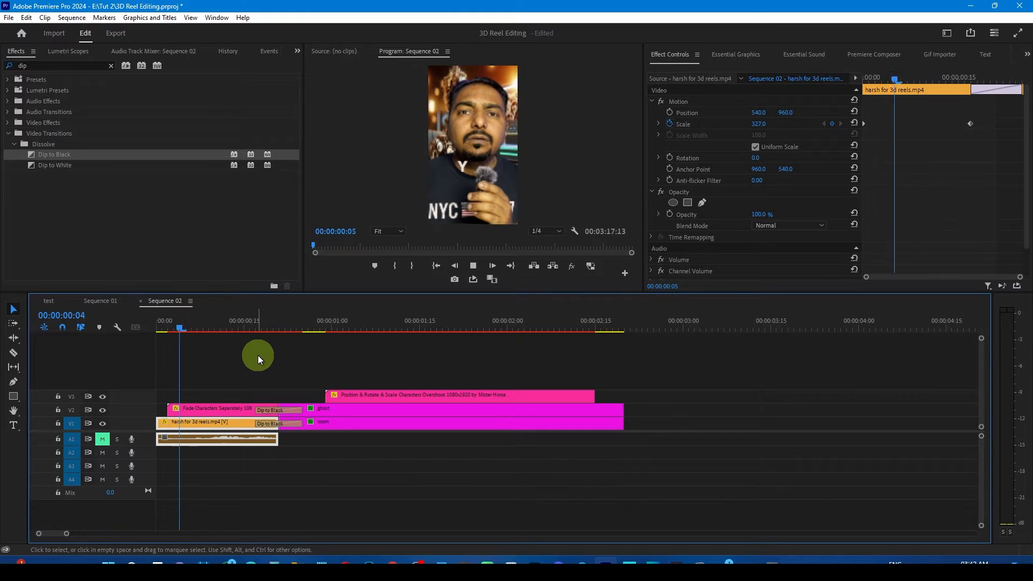
pyautogui.press('space')
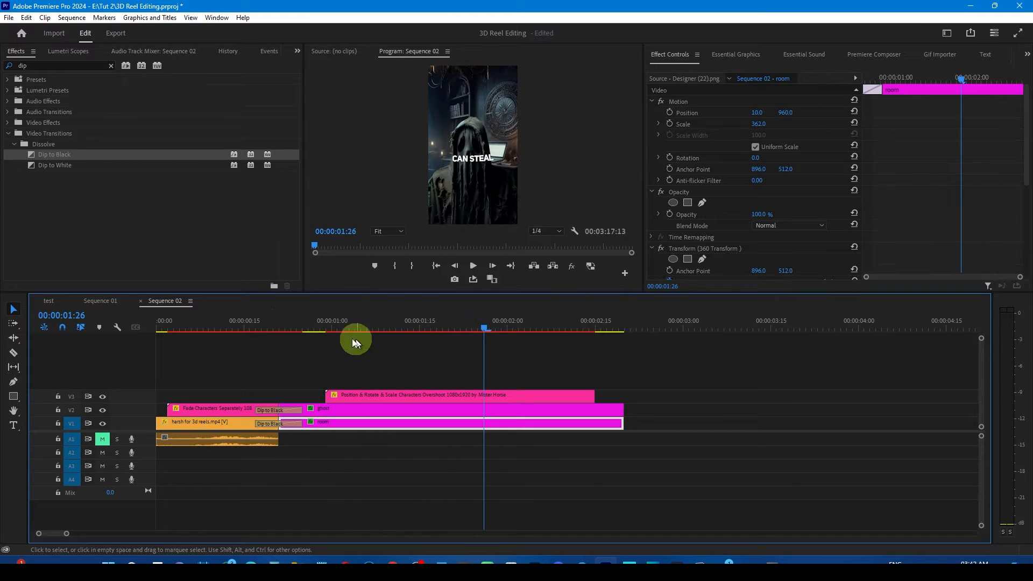
pyautogui.click(100, 301)
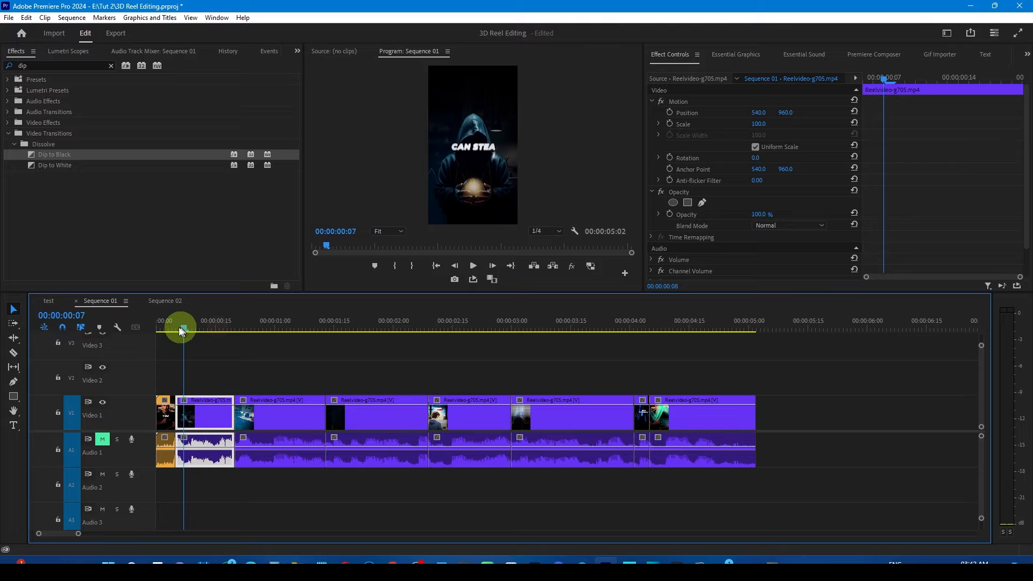
pyautogui.moveTo(181, 330); pyautogui.dragTo(242, 328)
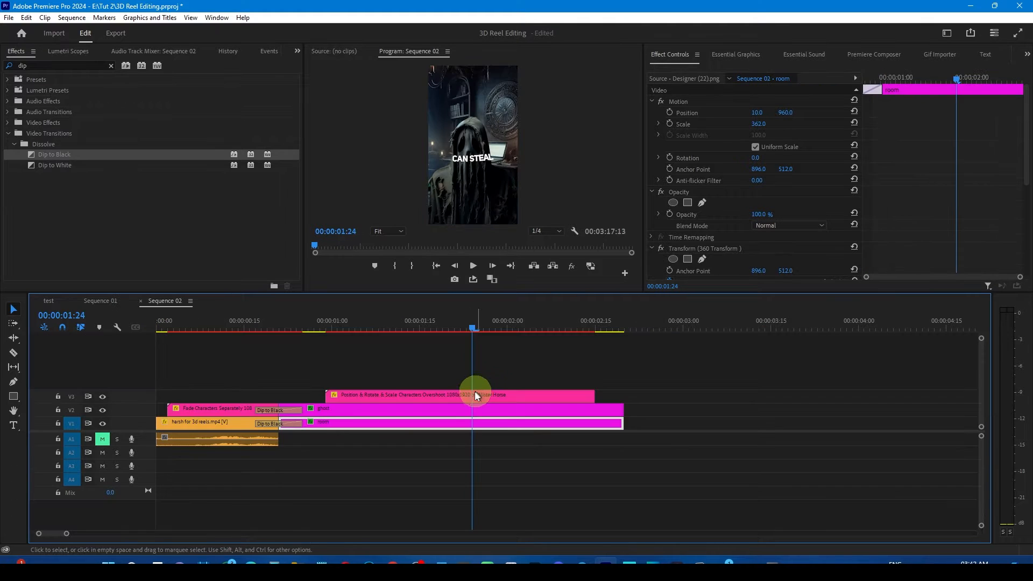
# Step: Set the CAN STEAL title's font size to 129 pt and play the sequence from the start
pyautogui.click(475, 393)
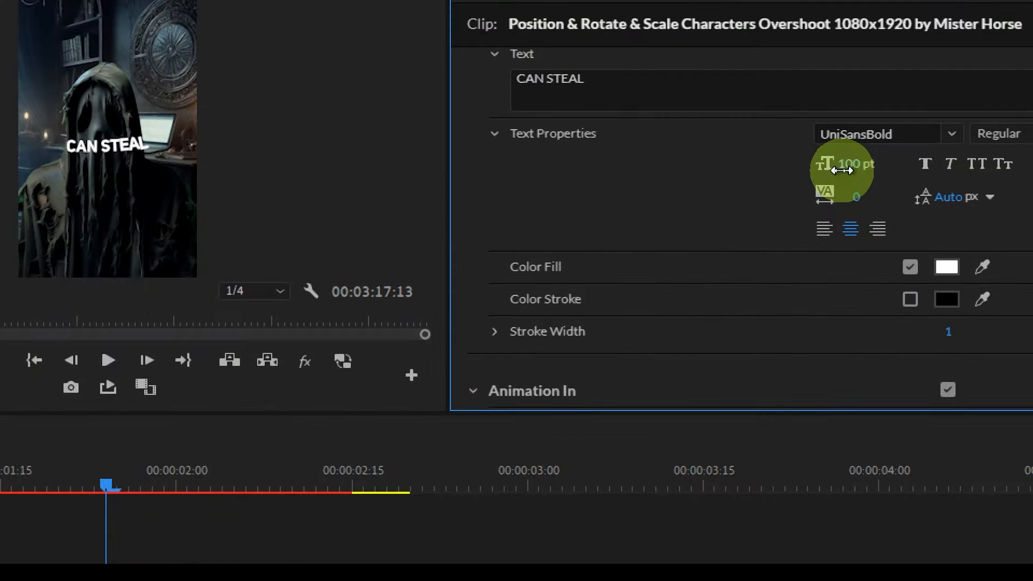
pyautogui.moveTo(842, 169); pyautogui.dragTo(856, 170)
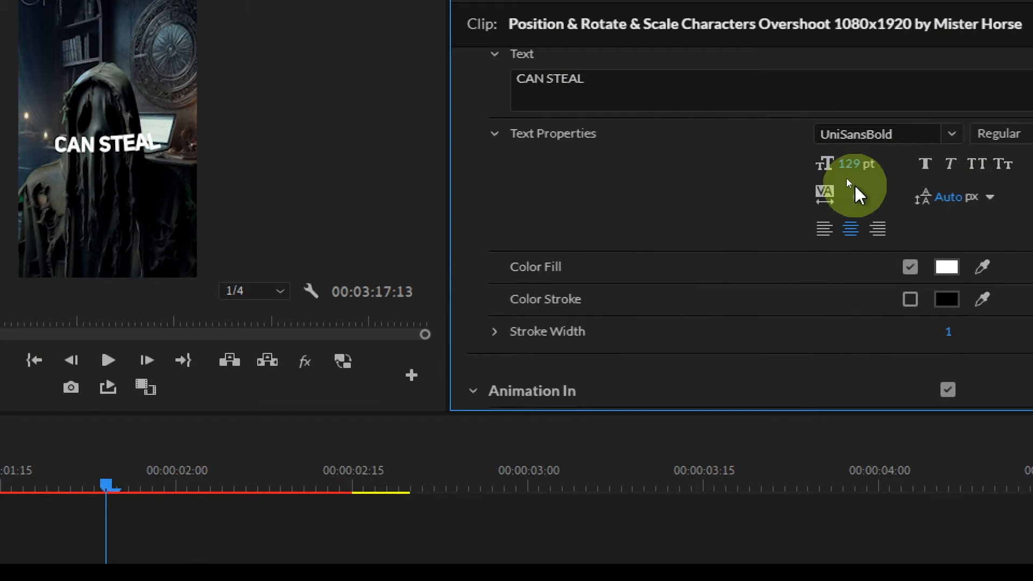
pyautogui.press('super+minus')
pyautogui.click(163, 332)
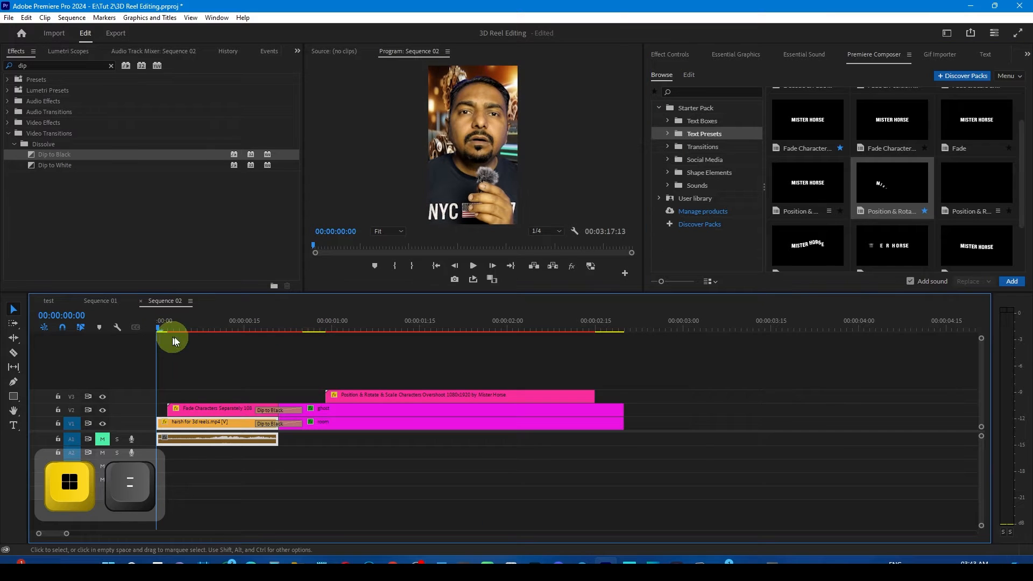
pyautogui.press('space')
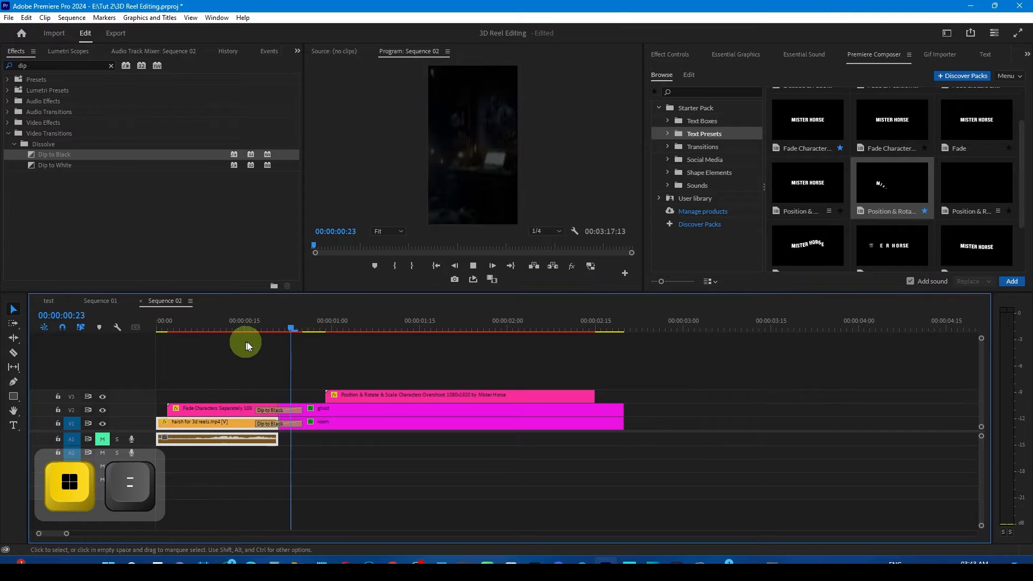
# Step: Split the title, ghost and room clips at 00:00:01:26, delete the parts after the cut and save the project
pyautogui.moveTo(354, 329); pyautogui.dragTo(483, 346)
pyautogui.moveTo(589, 373); pyautogui.dragTo(544, 457)
pyautogui.hotkey('ctrl', 'k')
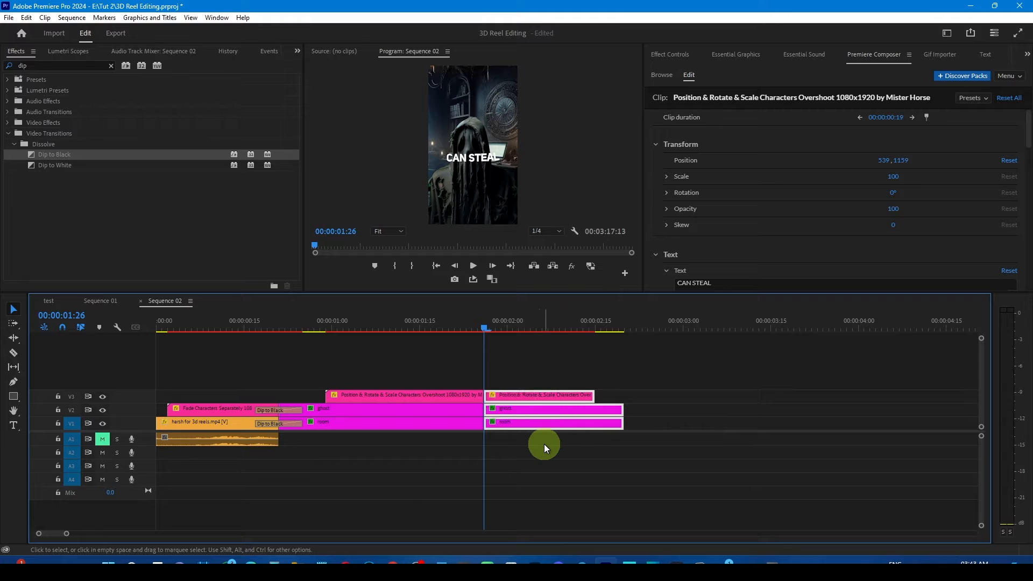
pyautogui.press('Delete')
pyautogui.hotkey('ctrl', 's')
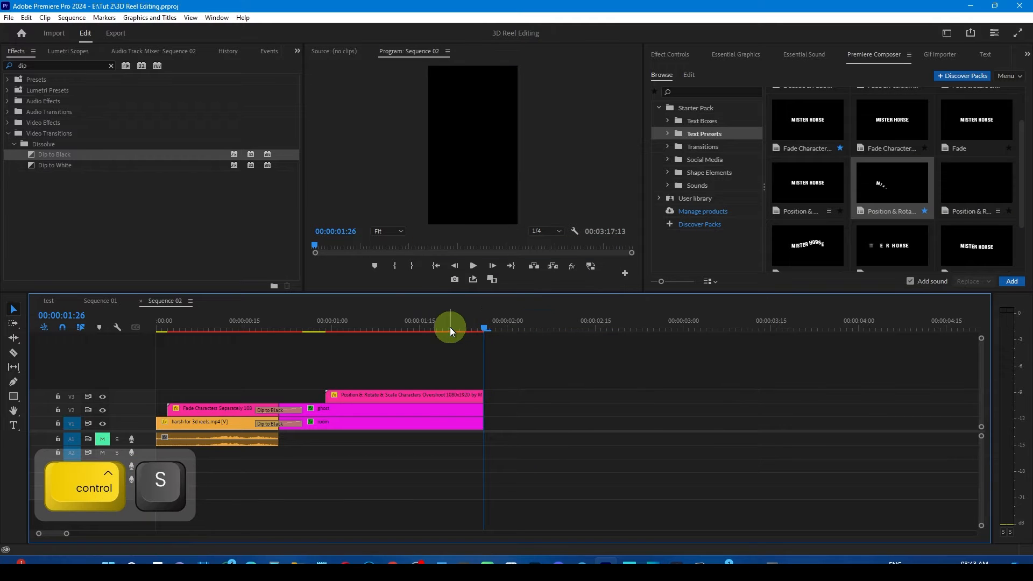
# Step: Create a white color matte (FFFFFF) in the project for the scene change
pyautogui.moveTo(450, 330); pyautogui.dragTo(483, 333)
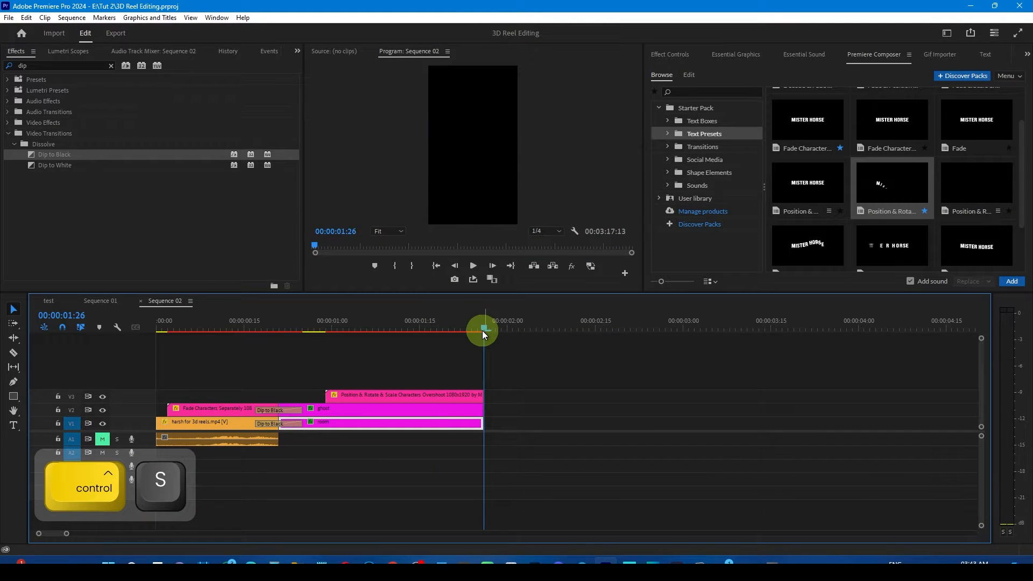
pyautogui.click(270, 282)
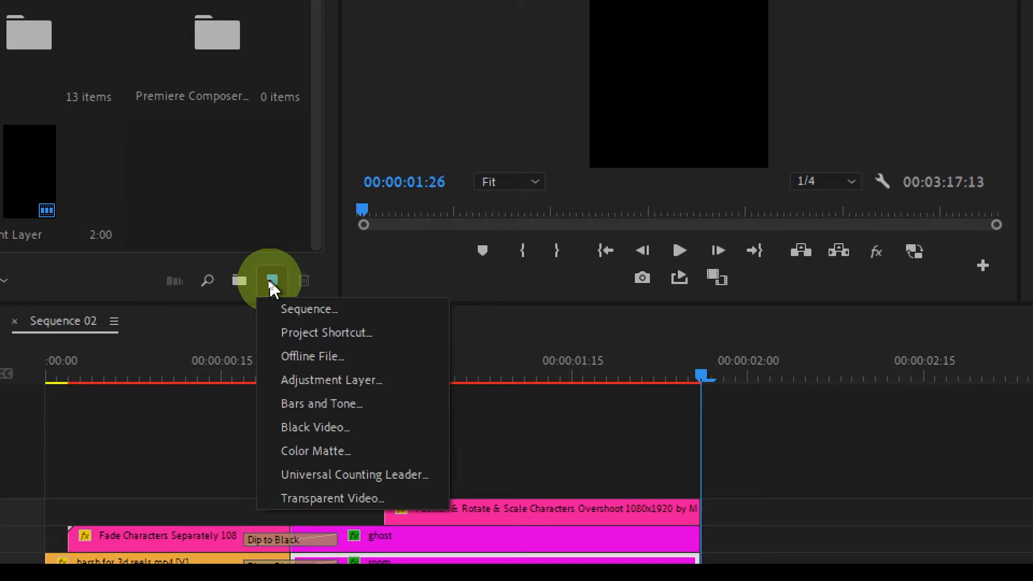
pyautogui.click(329, 456)
pyautogui.click(800, 353)
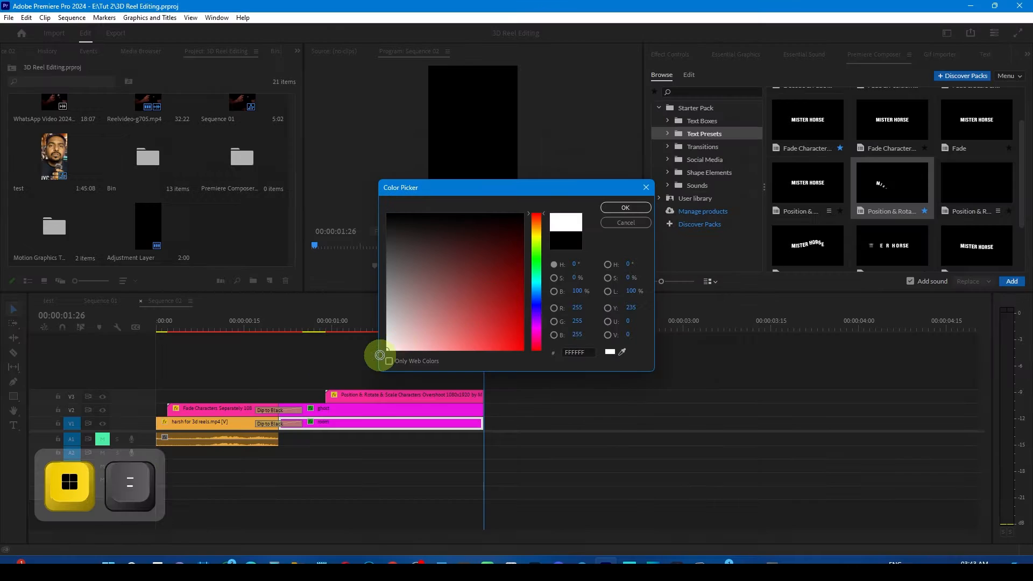
pyautogui.click(990, 145)
pyautogui.press('Return')
# Step: Place the white color matte on V4 over the end of the ghost scene, trimmed to about two frames starting at 00:00:01:25
pyautogui.moveTo(237, 232); pyautogui.dragTo(488, 385)
pyautogui.scroll(3, 489, 384)
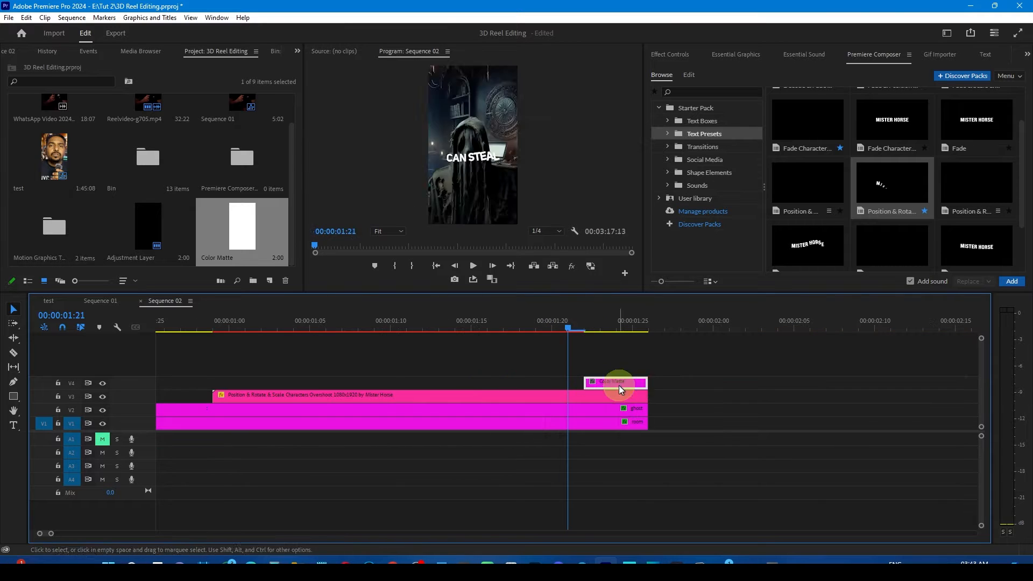
pyautogui.moveTo(619, 386); pyautogui.dragTo(628, 382)
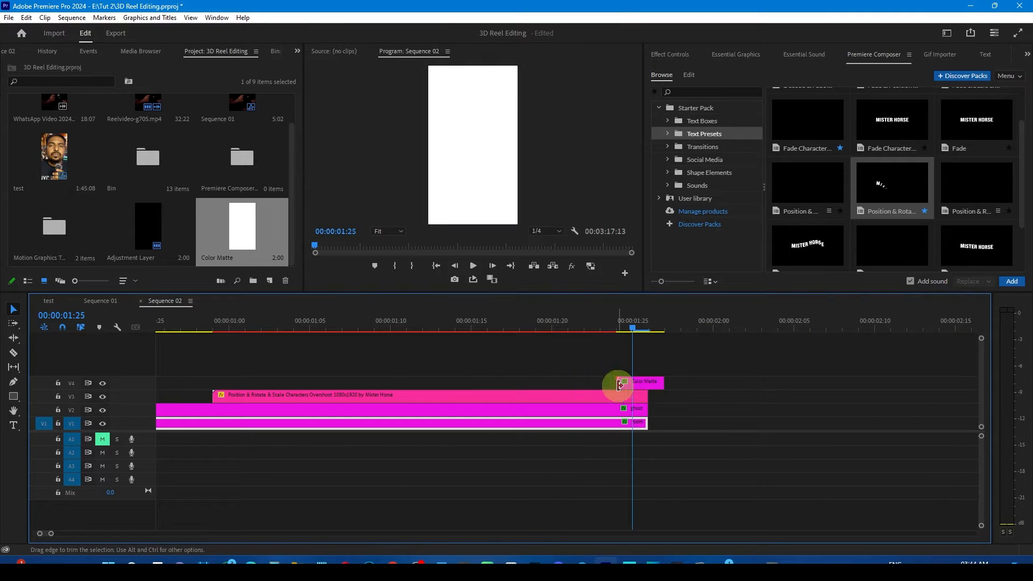
pyautogui.moveTo(618, 384); pyautogui.dragTo(634, 384)
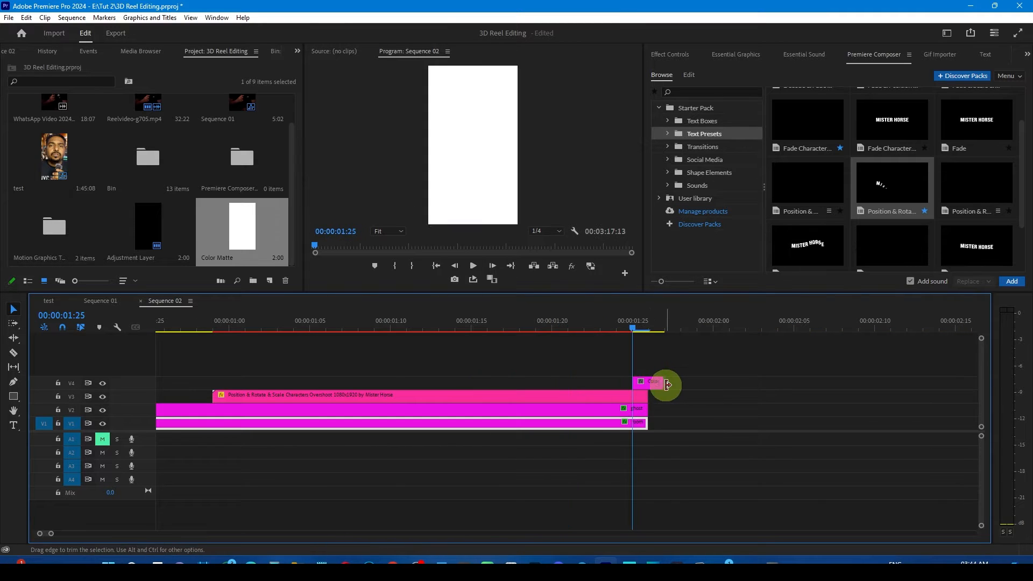
# Step: Review the "that STRATEGY" scene in Sequence 01 and extend the room clip on V1 of Sequence 02 to about 00:00:02:27
pyautogui.moveTo(360, 329); pyautogui.dragTo(378, 336)
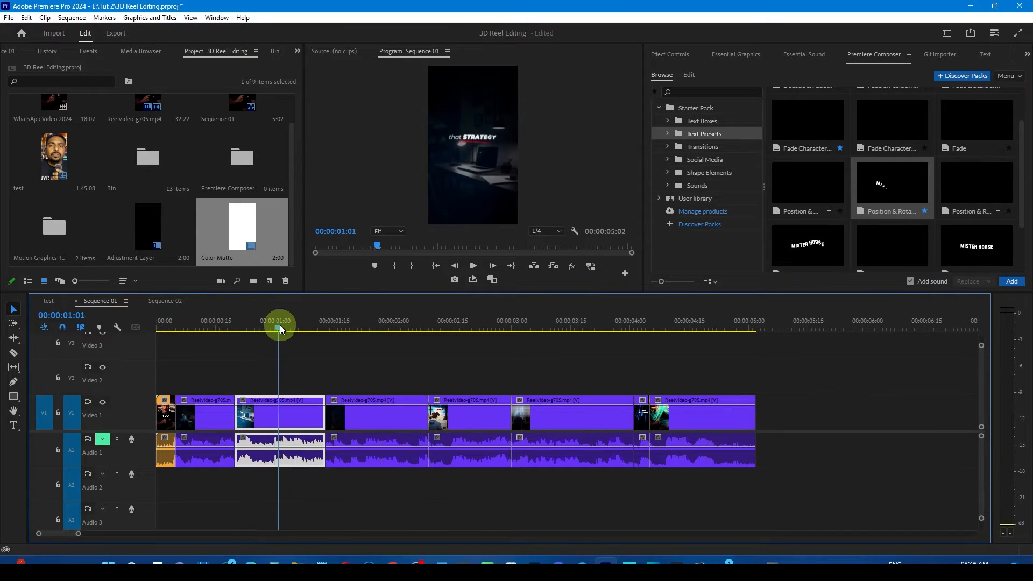
pyautogui.moveTo(279, 326); pyautogui.dragTo(315, 344)
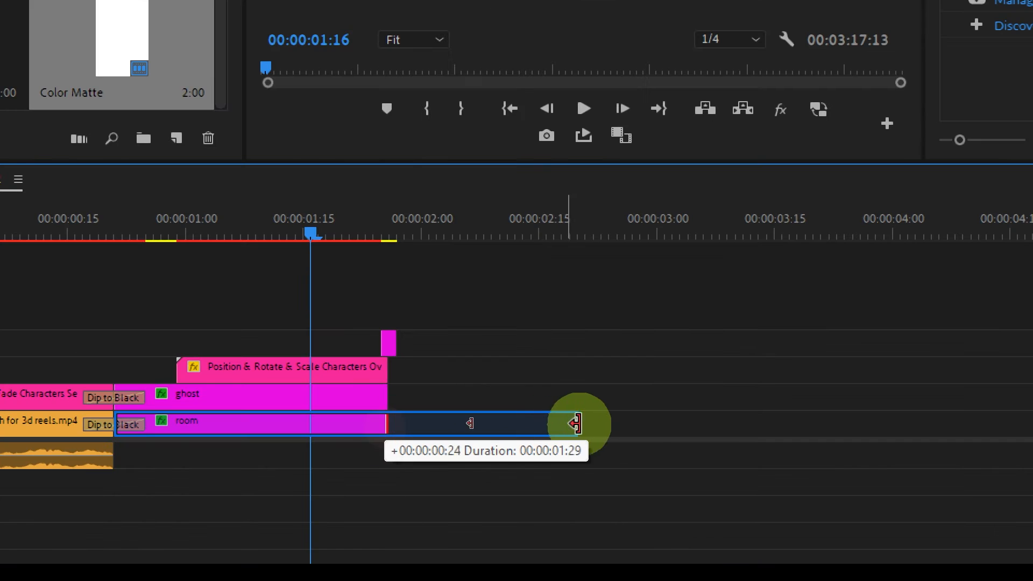
pyautogui.moveTo(469, 423); pyautogui.dragTo(500, 424)
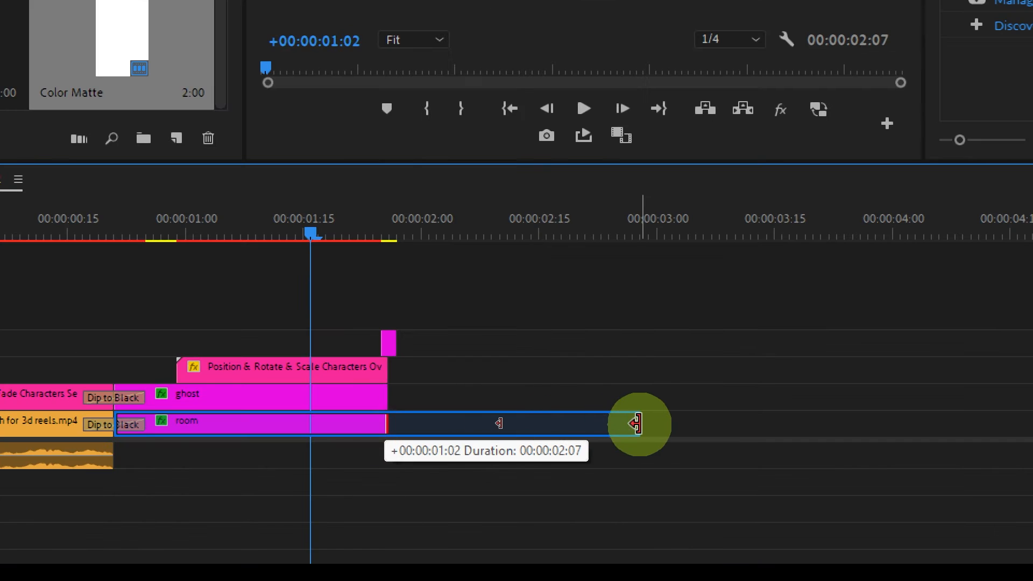
pyautogui.moveTo(639, 423); pyautogui.dragTo(624, 424)
# Step: Add a third Position keyframe at 896, 512 to the room clip's Transform effect and move it to about 00:00:01:24
pyautogui.moveTo(330, 216); pyautogui.dragTo(383, 325)
pyautogui.press('super+minus')
pyautogui.click(670, 53)
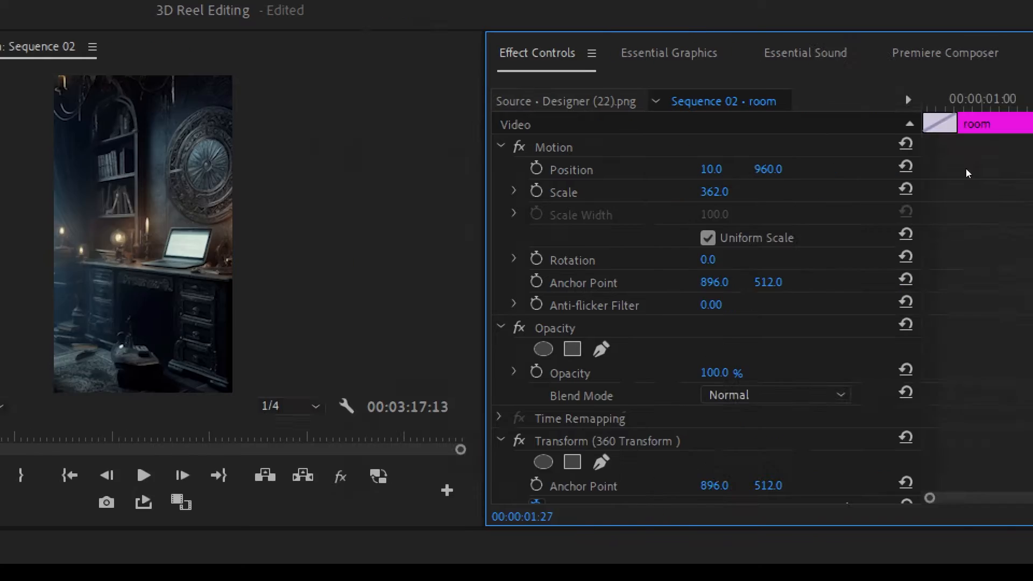
pyautogui.moveTo(1026, 292); pyautogui.dragTo(1025, 414)
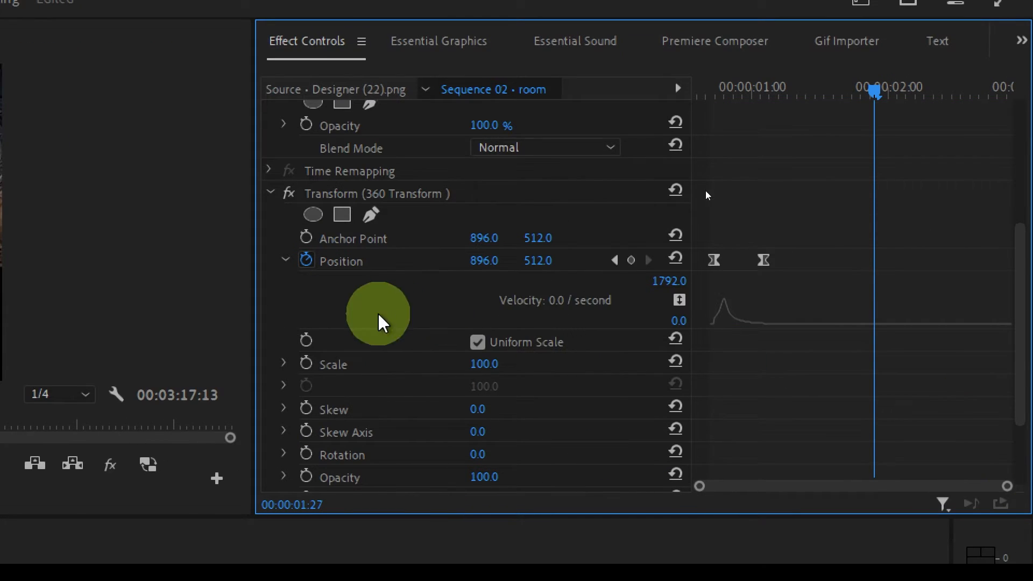
pyautogui.click(631, 261)
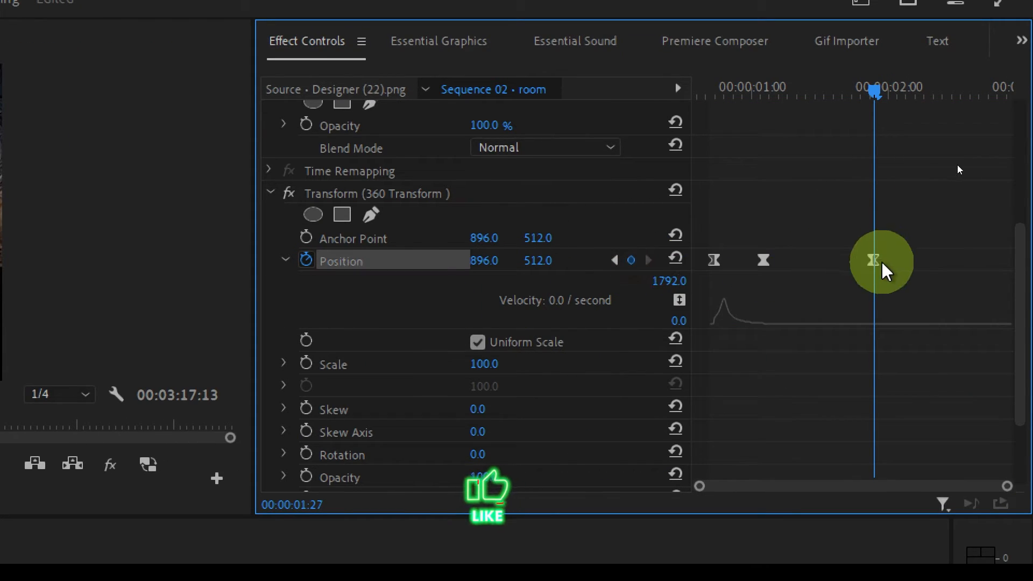
pyautogui.moveTo(877, 267); pyautogui.dragTo(867, 276)
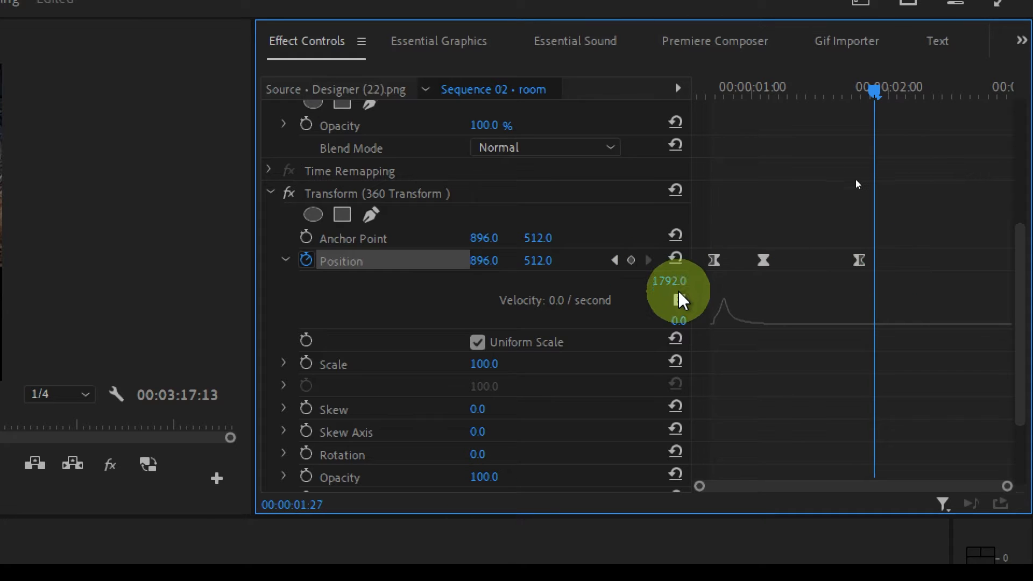
# Step: Keyframe the room clip's Transform Scale to grow slightly from 100 at about 00:00:01:24 until about 00:00:02:10, and preview the zoom
pyautogui.click(306, 363)
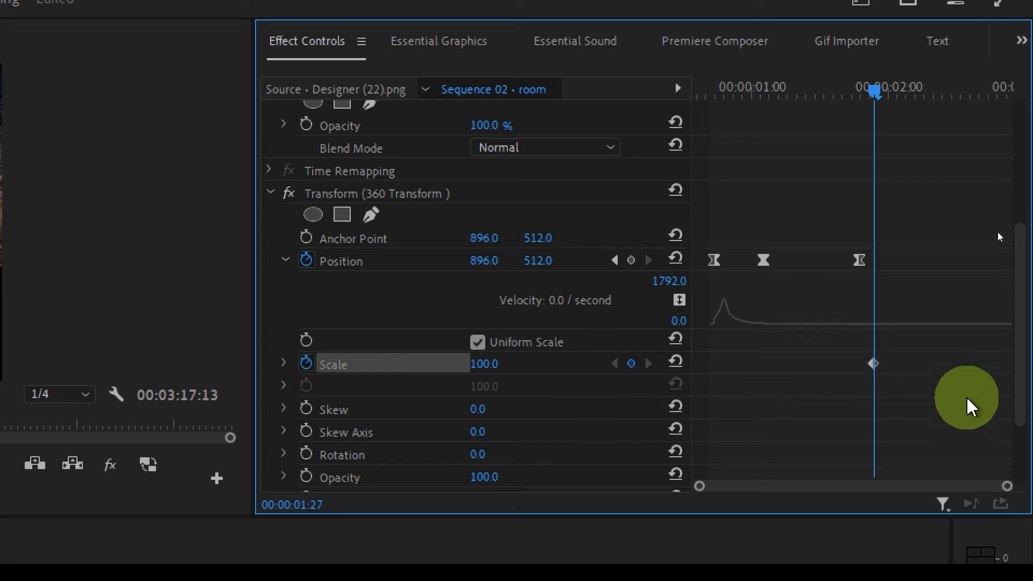
pyautogui.moveTo(875, 369); pyautogui.dragTo(861, 371)
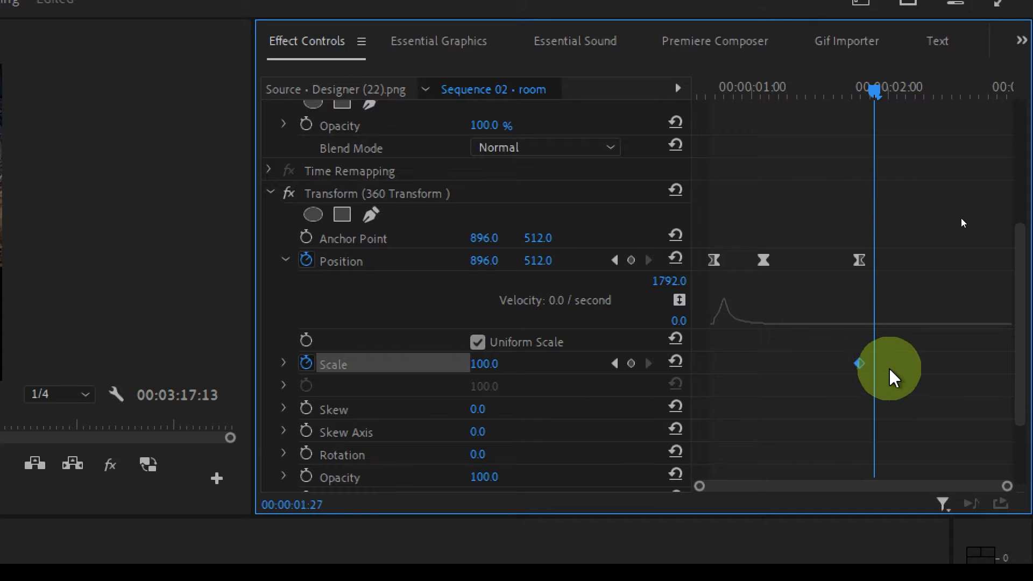
pyautogui.click(888, 375)
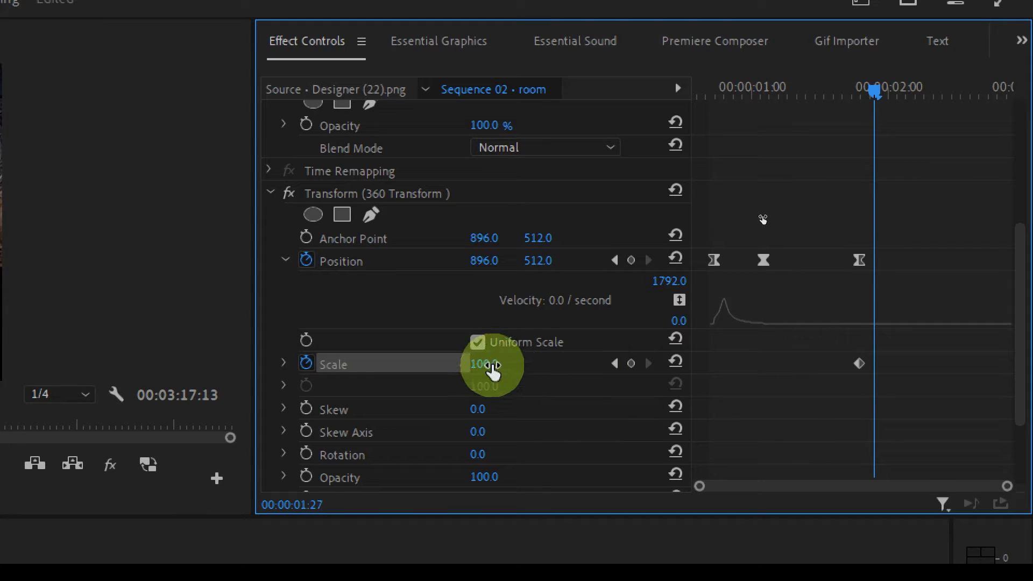
pyautogui.moveTo(493, 371); pyautogui.dragTo(500, 372)
pyautogui.moveTo(876, 365); pyautogui.dragTo(934, 359)
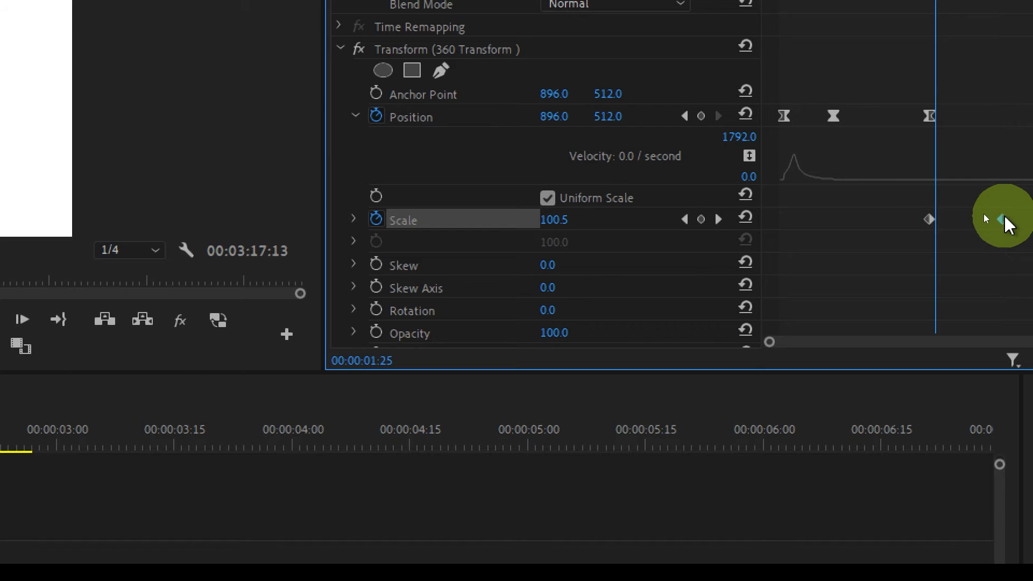
pyautogui.click(939, 80)
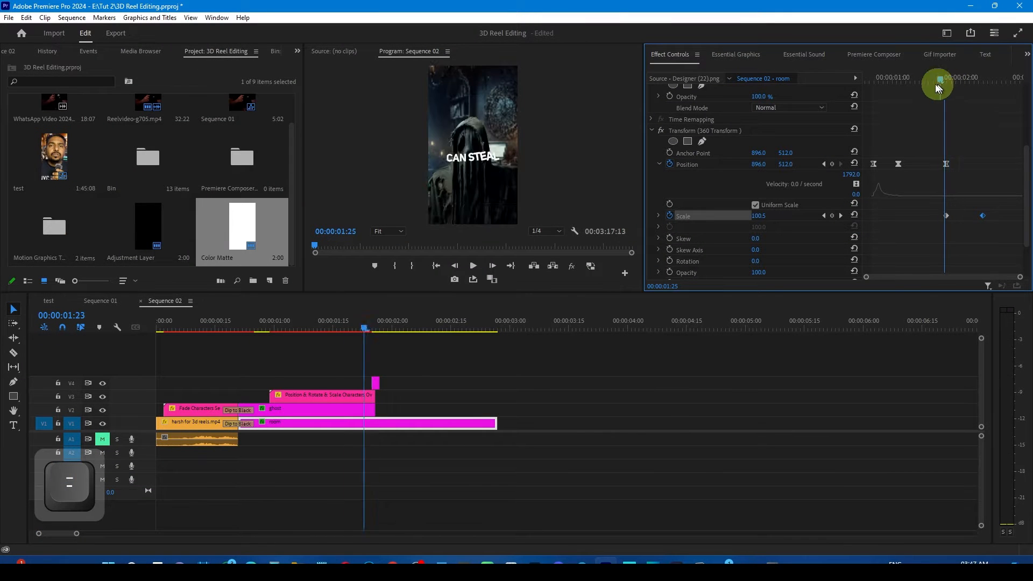
pyautogui.moveTo(938, 87); pyautogui.dragTo(979, 94)
# Step: Apply easing to both room Scale keyframes, shape the velocity curve to peak early with a long ease-out, and preview the zoom
pyautogui.moveTo(992, 214); pyautogui.dragTo(930, 219)
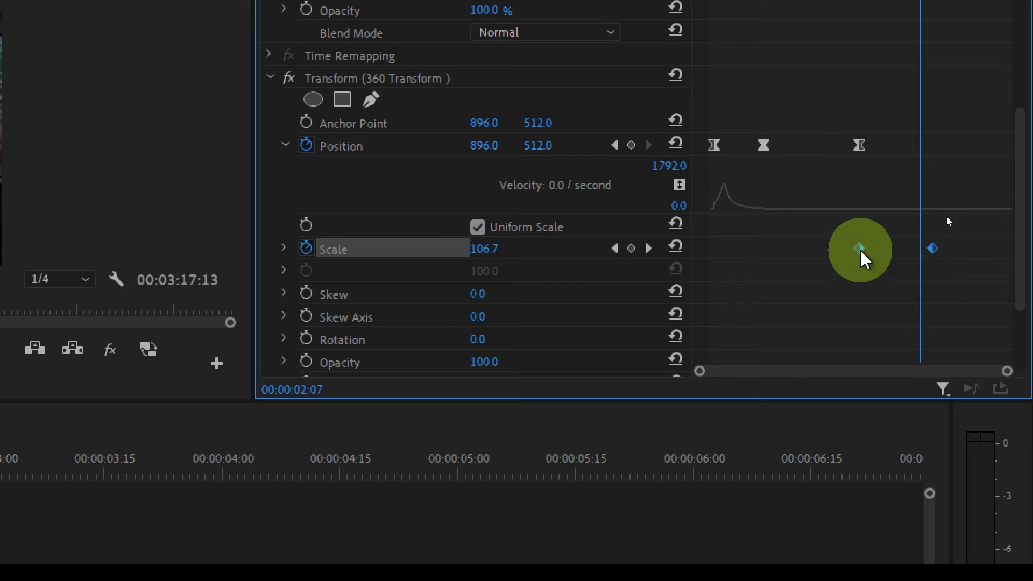
pyautogui.rightClick(860, 251)
pyautogui.click(880, 499)
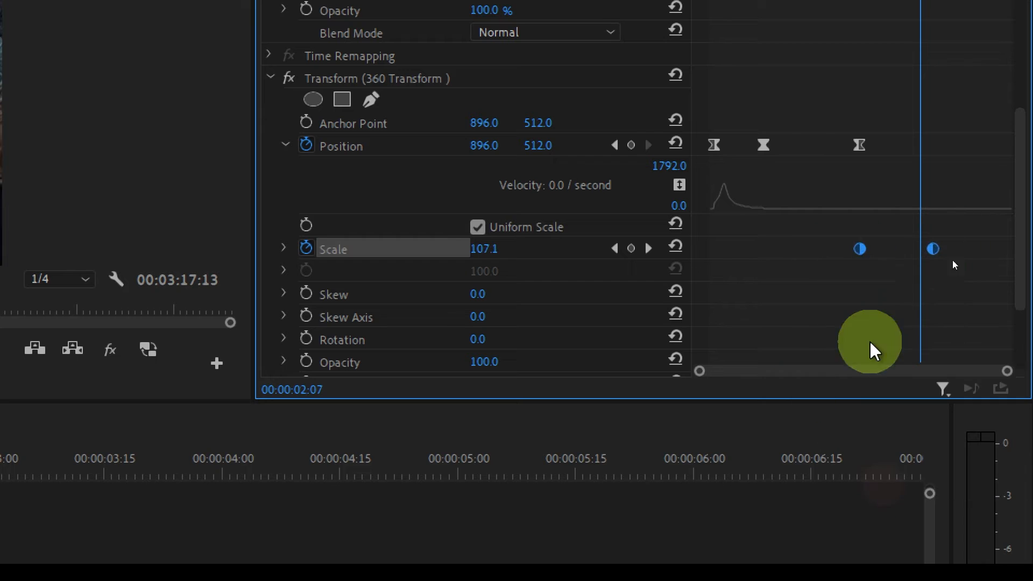
pyautogui.click(283, 247)
pyautogui.moveTo(1023, 243); pyautogui.dragTo(1023, 300)
pyautogui.moveTo(921, 219); pyautogui.dragTo(909, 224)
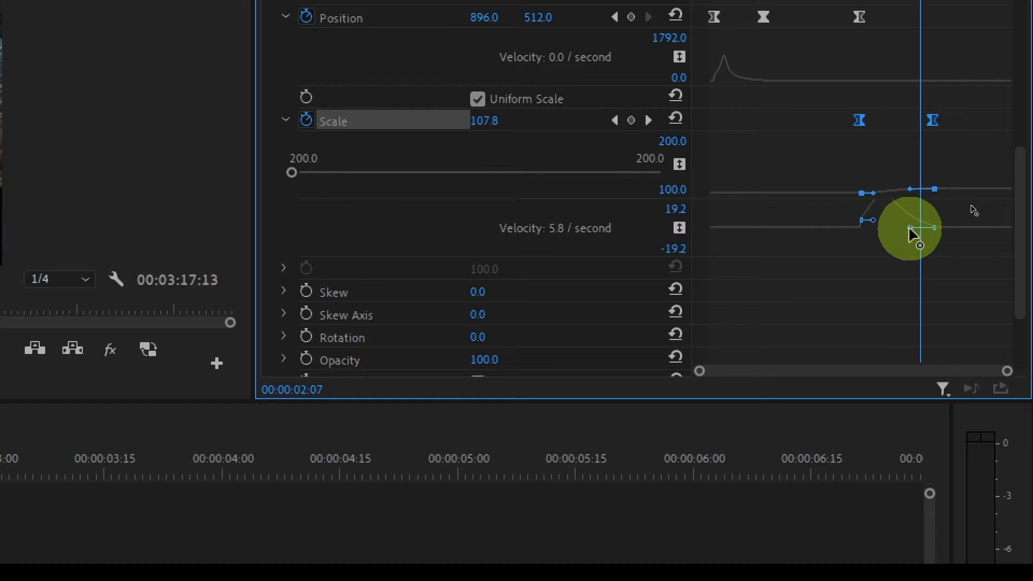
pyautogui.moveTo(351, 323); pyautogui.dragTo(398, 324)
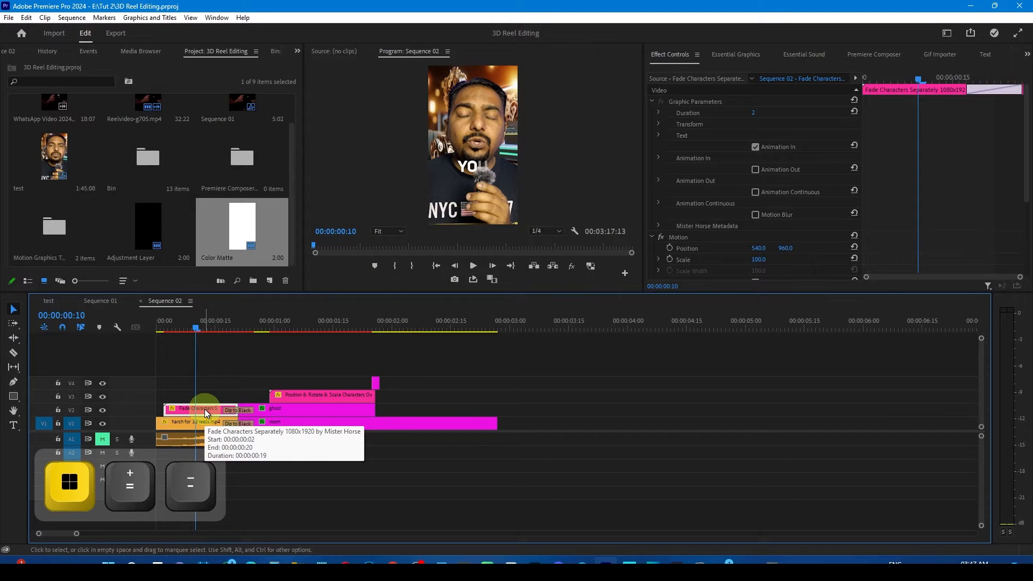
# Step: Place a copy of the Fade Characters Separately title on V3 at 00:00:02:00, above the extended room clip, and select it
pyautogui.moveTo(205, 412); pyautogui.dragTo(431, 395)
pyautogui.moveTo(393, 333); pyautogui.dragTo(430, 332)
pyautogui.click(428, 396)
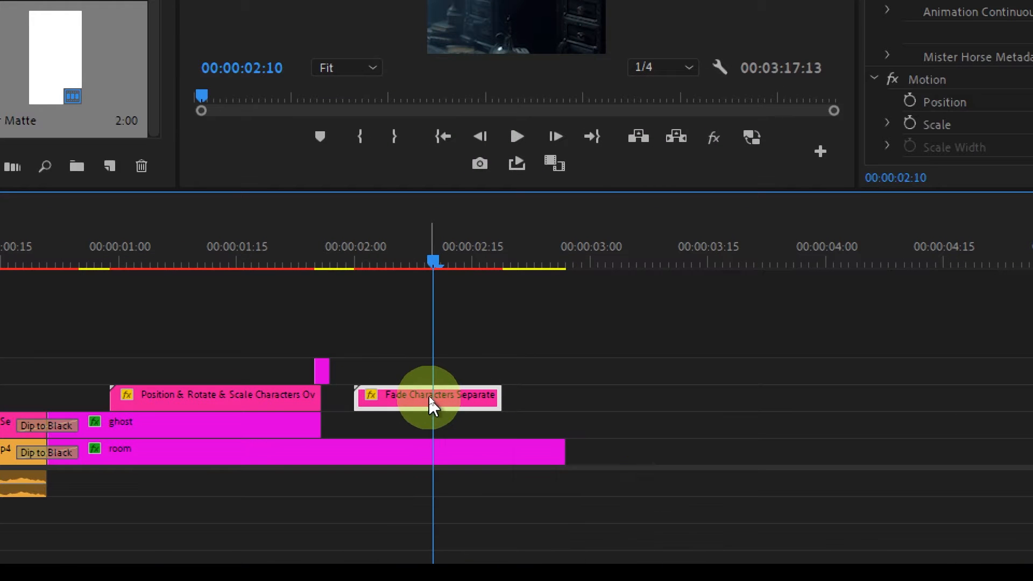
# Step: Duplicate the Fade Characters Separately title onto V4 and change the copy's text to "that"
pyautogui.moveTo(429, 397)
pyautogui.mouseDown()
pyautogui.moveTo(421, 389)
pyautogui.moveTo(437, 385)
pyautogui.mouseUp()
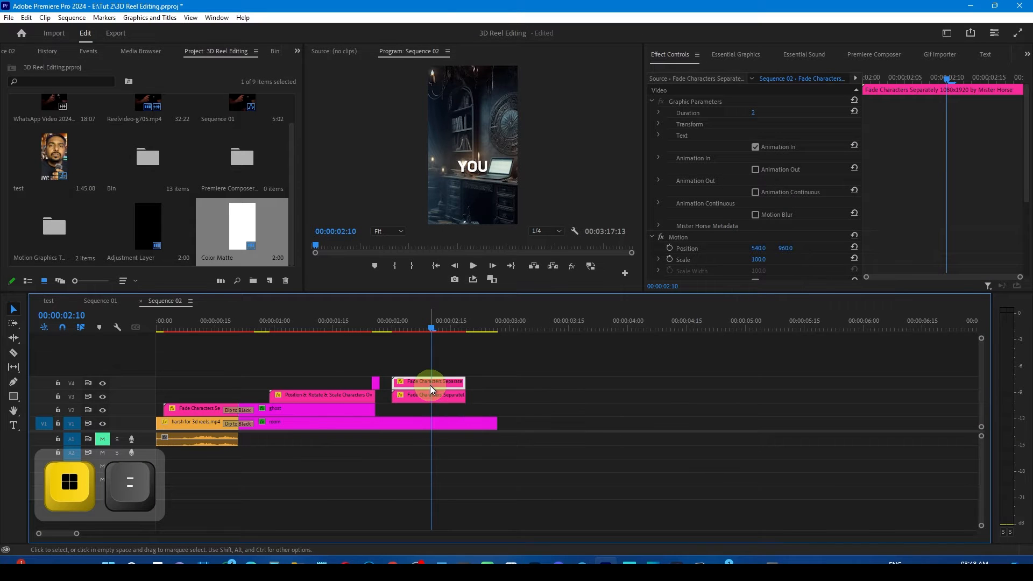
pyautogui.doubleClick(430, 385)
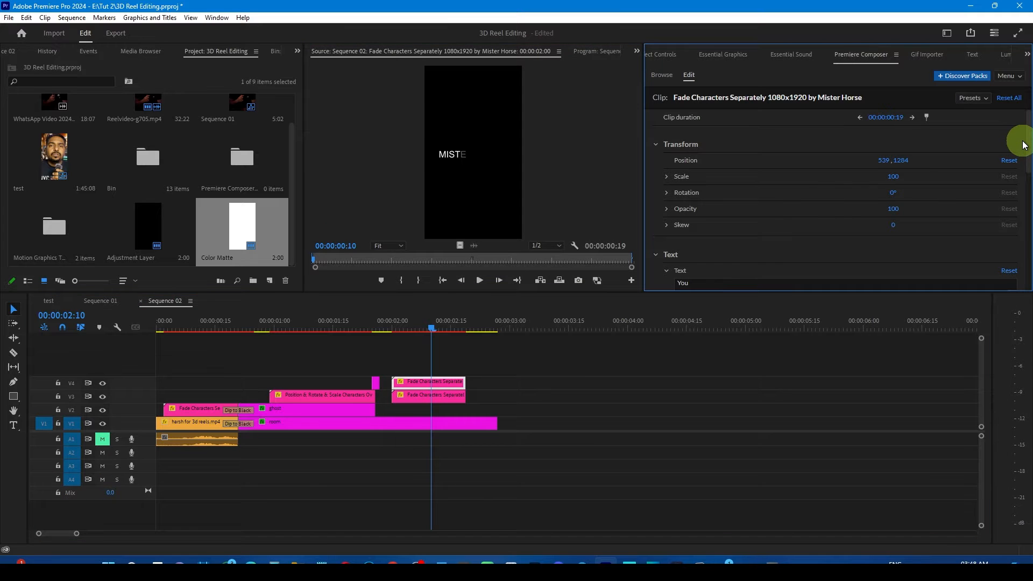
pyautogui.press('super+plus')
pyautogui.doubleClick(698, 284)
pyautogui.scroll(-1, 750, 275)
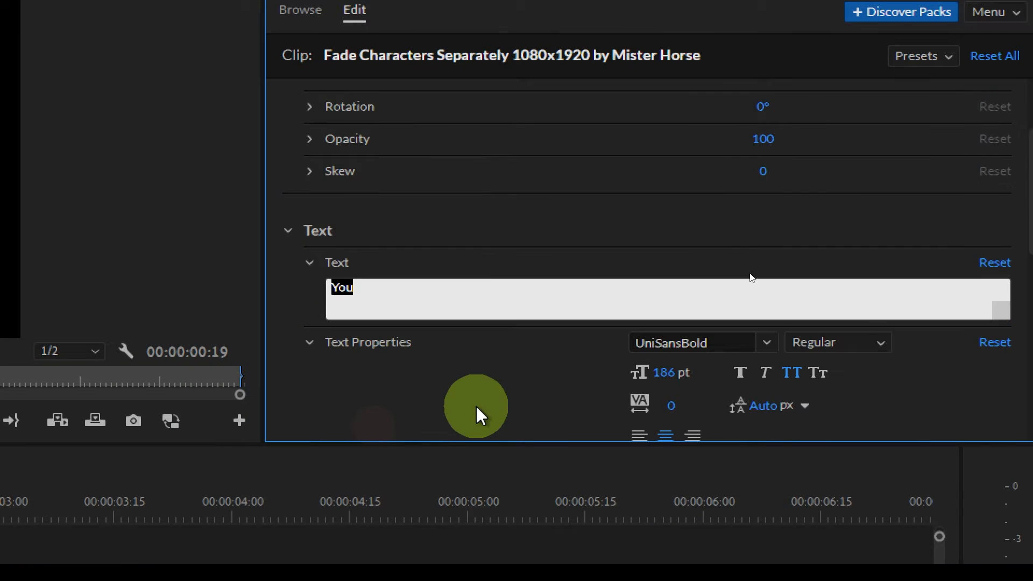
pyautogui.write('that')
# Step: Set the "that" title's font to UniSansBook, its Scale to 60 and its horizontal Position to 225
pyautogui.click(695, 343)
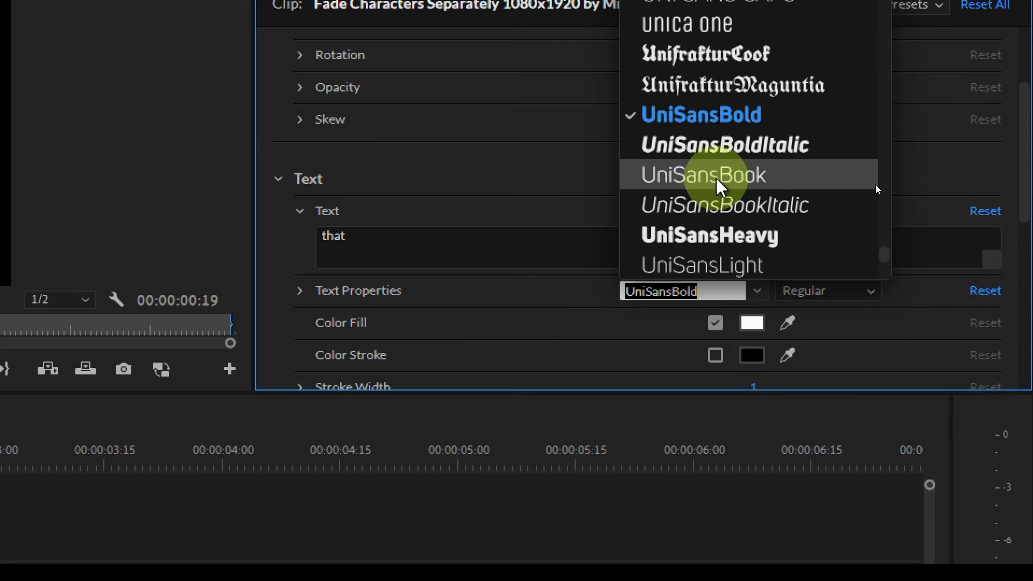
pyautogui.click(737, 175)
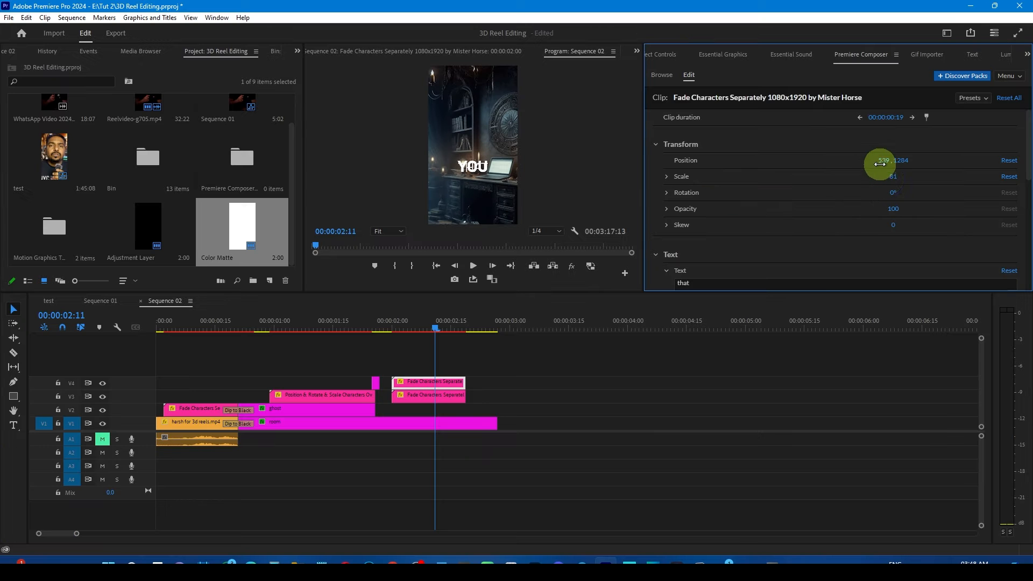
# Step: Change the V3 title's text to "Strategy", scale it to about 58 and shift its horizontal Position to about 647, beside "that"
pyautogui.click(455, 399)
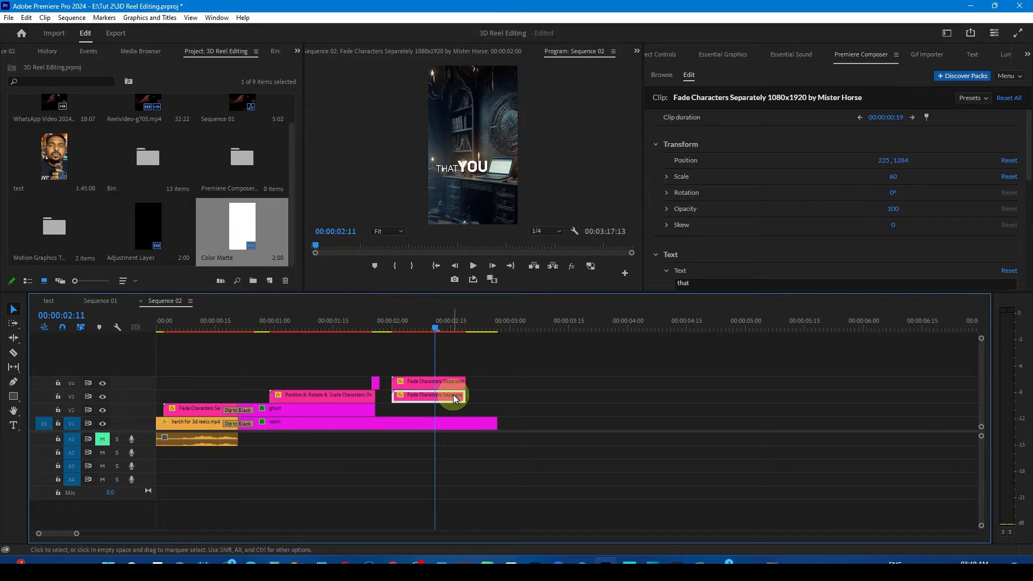
pyautogui.scroll(-2, 731, 217)
pyautogui.click(731, 217)
pyautogui.hotkey('ctrl', 'a')
pyautogui.write('Strategy')
pyautogui.click(533, 396)
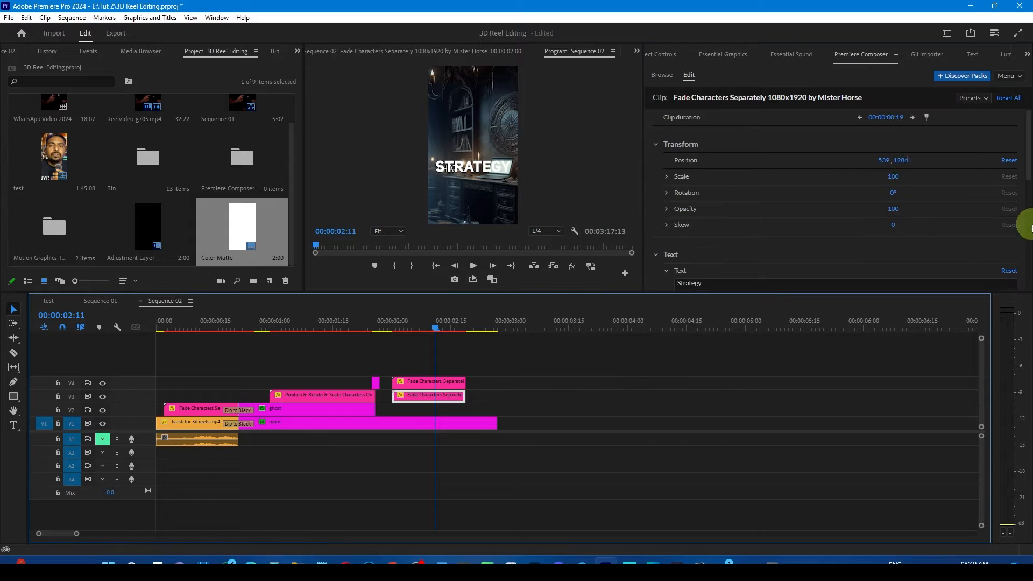
pyautogui.moveTo(896, 177); pyautogui.dragTo(876, 178)
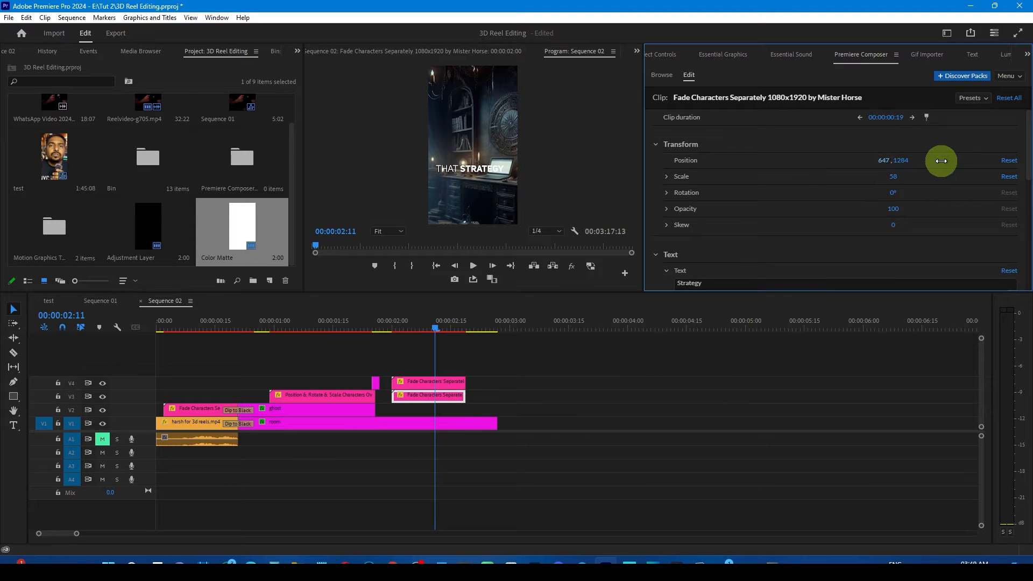
pyautogui.moveTo(379, 328)
pyautogui.mouseDown()
pyautogui.moveTo(432, 325)
pyautogui.moveTo(399, 327)
pyautogui.mouseUp()
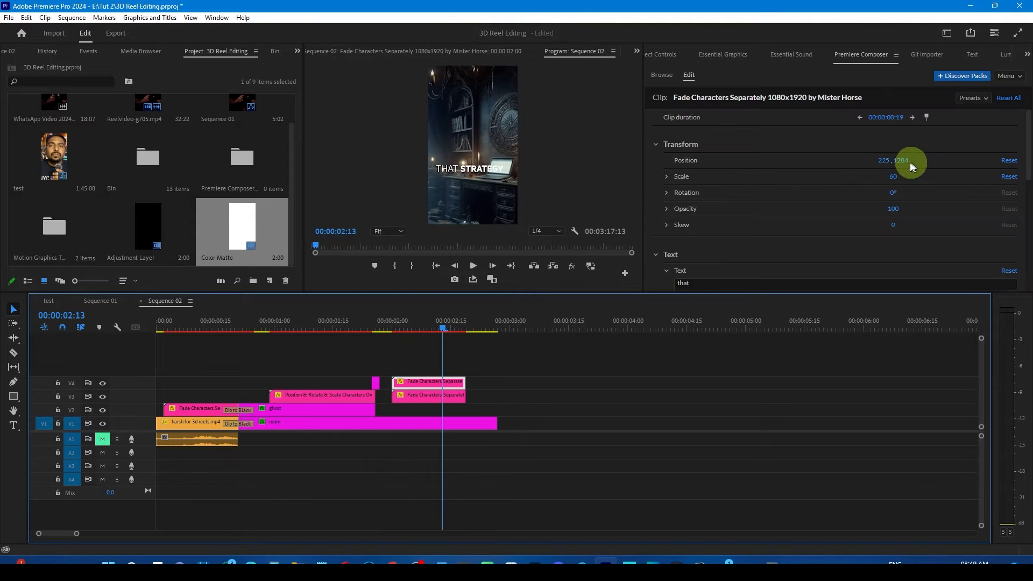
# Step: Raise the "that" title to vertical Position 1065 and the "Strategy" title to about 1057, preview both, and save the project
pyautogui.moveTo(909, 162); pyautogui.dragTo(819, 161)
pyautogui.moveTo(819, 162); pyautogui.dragTo(811, 162)
pyautogui.click(447, 397)
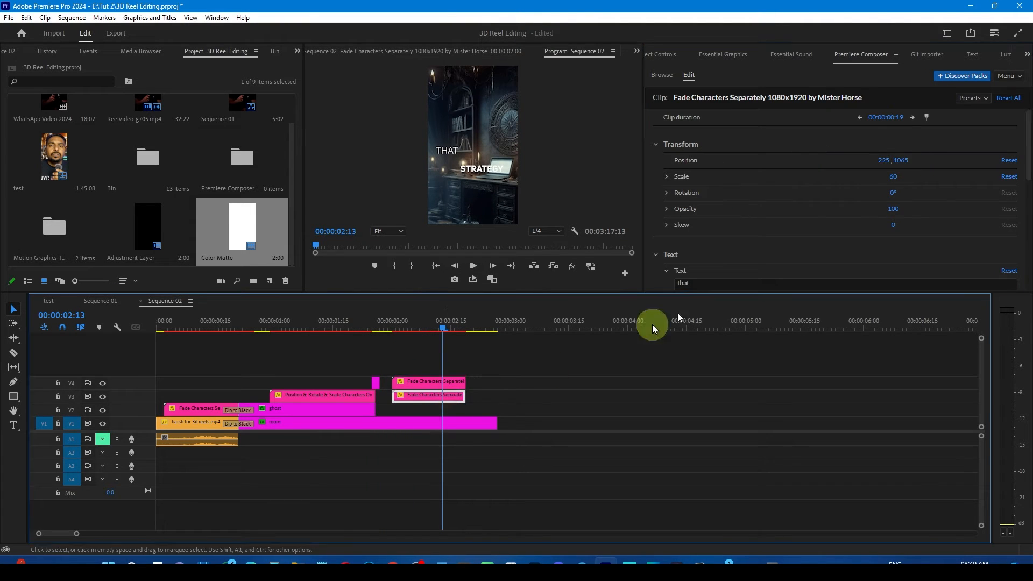
pyautogui.moveTo(901, 160); pyautogui.dragTo(814, 159)
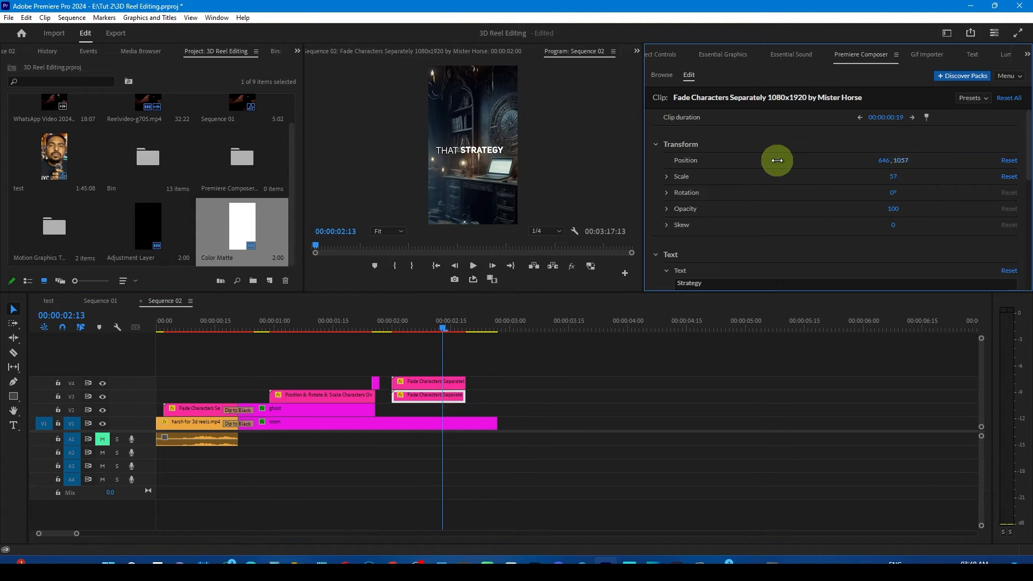
pyautogui.moveTo(392, 333); pyautogui.dragTo(439, 328)
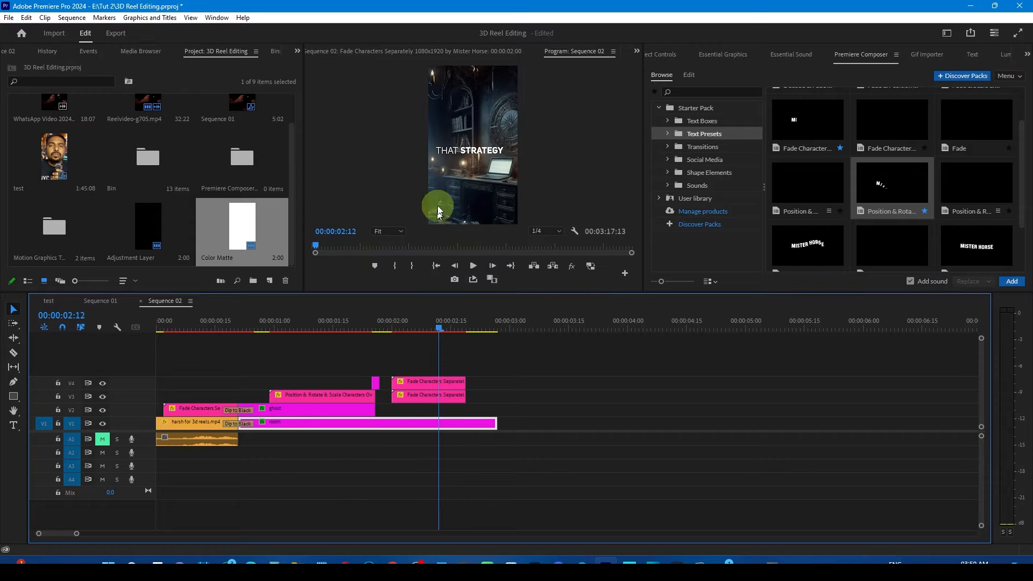
pyautogui.hotkey('ctrl', 's')
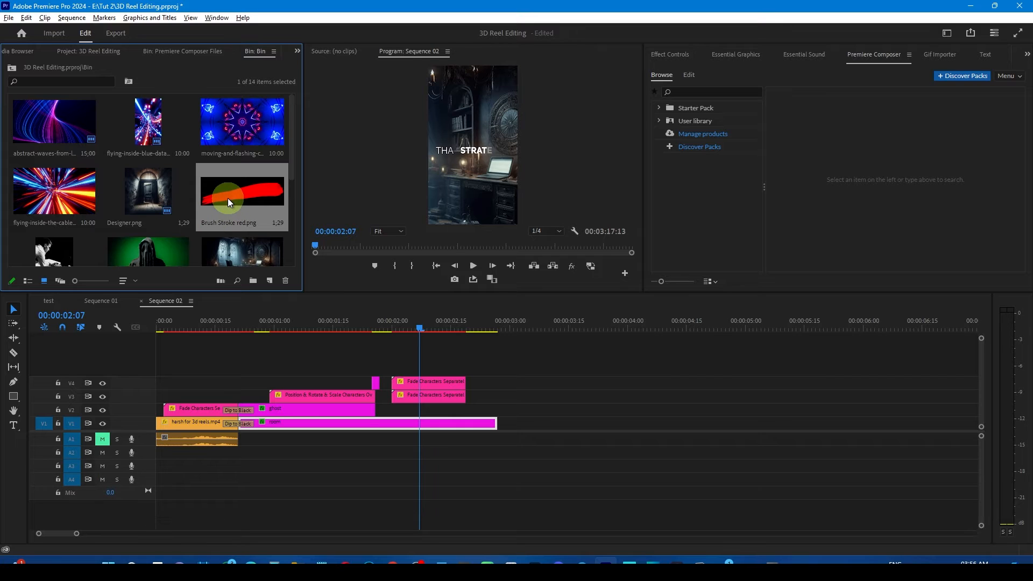
# Step: Place Brush Stroke red.png on V5 at 00:00:02:00 above the two titles and trim its end to match theirs
pyautogui.moveTo(227, 198)
pyautogui.mouseDown()
pyautogui.moveTo(426, 352)
pyautogui.moveTo(396, 371)
pyautogui.mouseUp()
pyautogui.moveTo(431, 380); pyautogui.dragTo(430, 371)
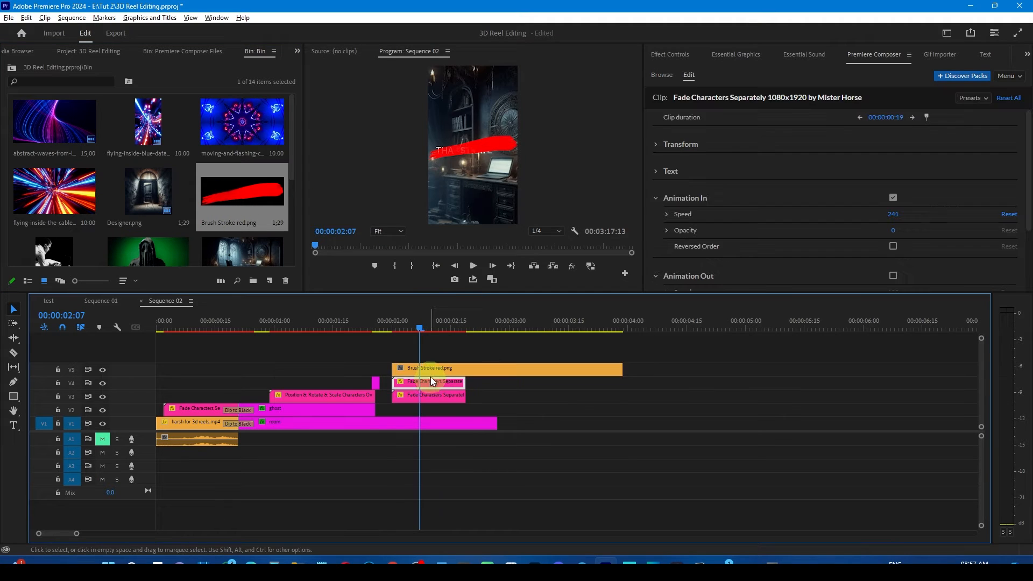
pyautogui.moveTo(621, 369); pyautogui.dragTo(461, 367)
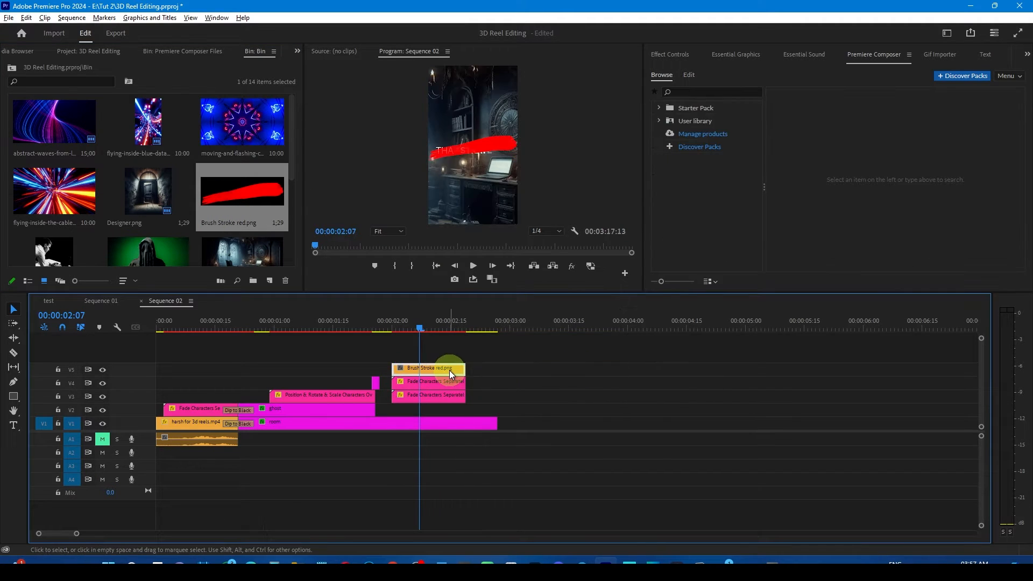
# Step: Fit the brush stroke under the titles as an underline with Position 409.9, 1119.9, Scale 43.6 and Rotation 10.5°
pyautogui.click(670, 55)
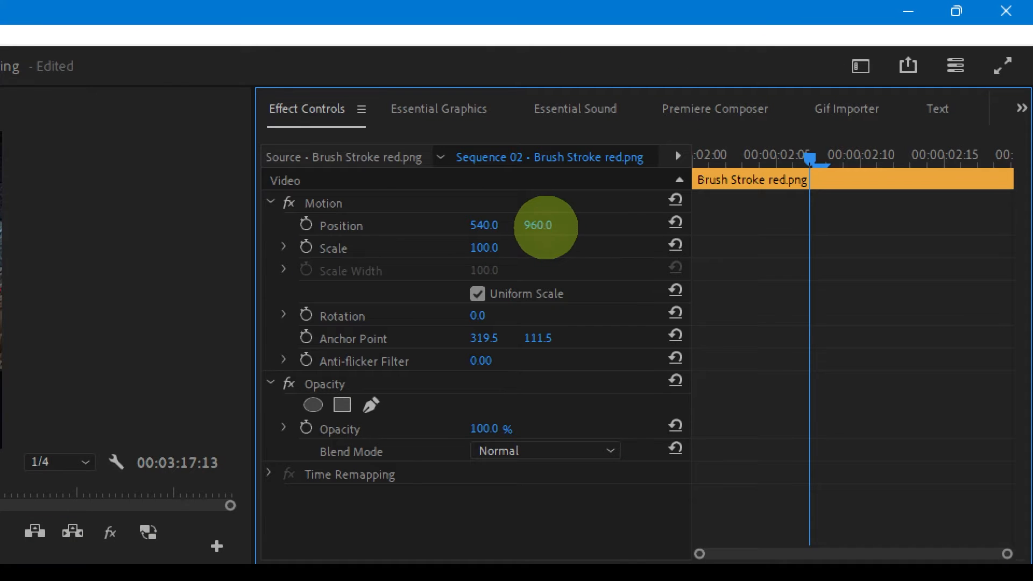
pyautogui.moveTo(546, 226)
pyautogui.mouseDown()
pyautogui.moveTo(662, 235)
pyautogui.moveTo(548, 227)
pyautogui.mouseUp()
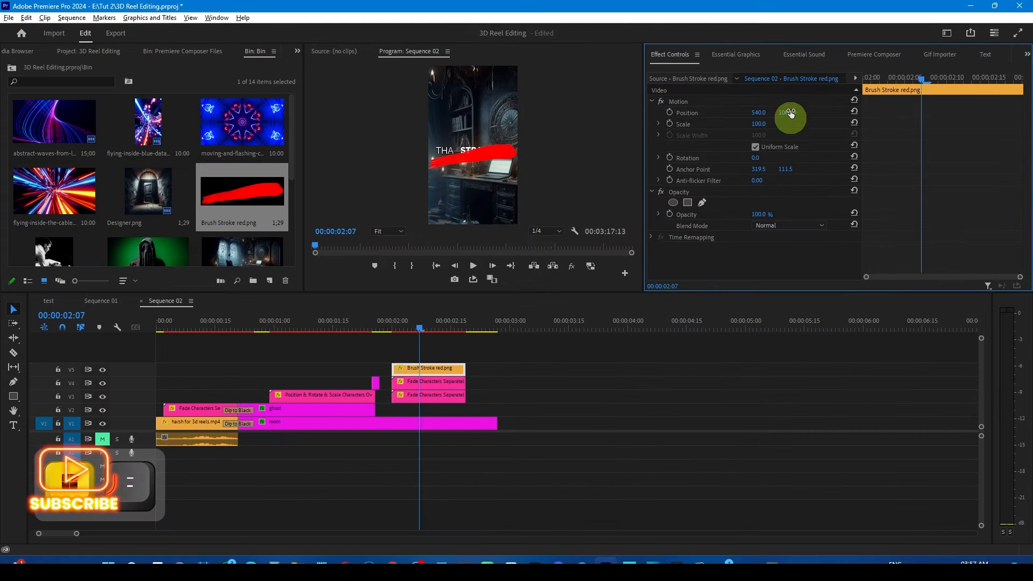
pyautogui.moveTo(791, 113); pyautogui.dragTo(844, 110)
pyautogui.moveTo(758, 124); pyautogui.dragTo(692, 108)
pyautogui.moveTo(482, 165); pyautogui.dragTo(493, 174)
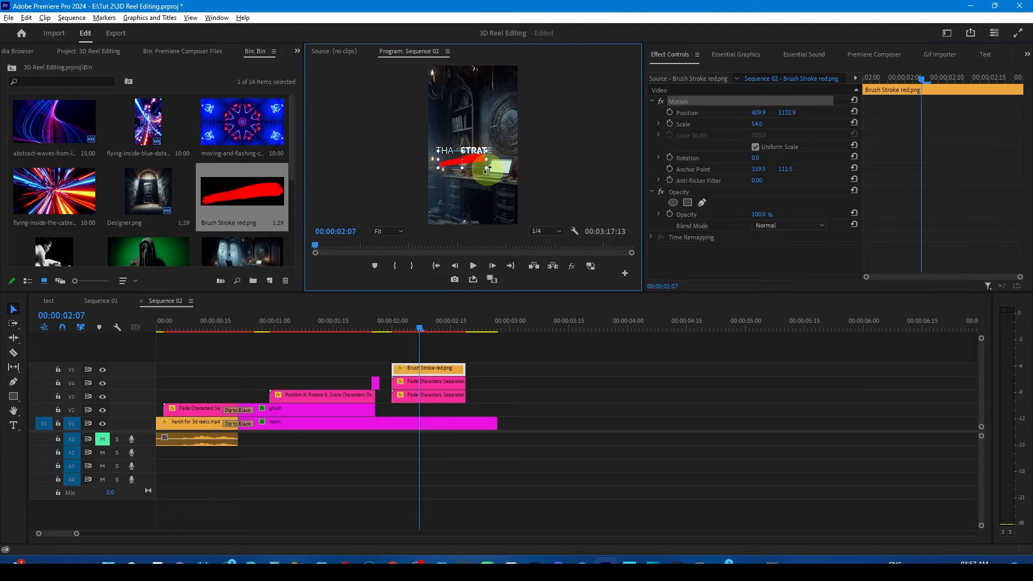
pyautogui.moveTo(788, 113); pyautogui.dragTo(780, 112)
pyautogui.moveTo(485, 171); pyautogui.dragTo(480, 168)
# Step: Apply the 360 Transform preset to the brush stroke clip and turn off its Uniform Scale
pyautogui.hotkey('shift', '7')
pyautogui.moveTo(52, 91); pyautogui.dragTo(358, 270)
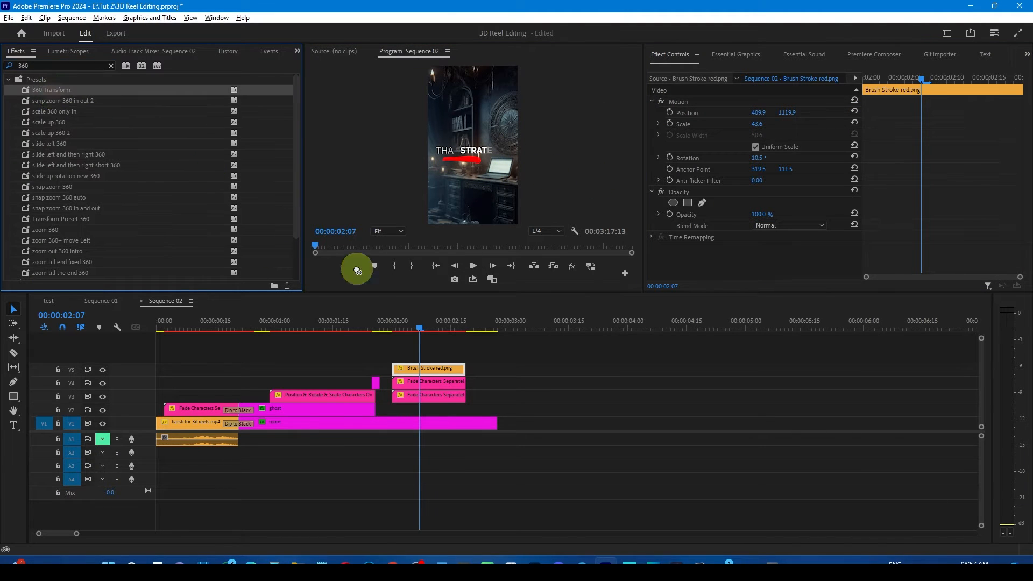
pyautogui.moveTo(418, 375); pyautogui.dragTo(419, 375)
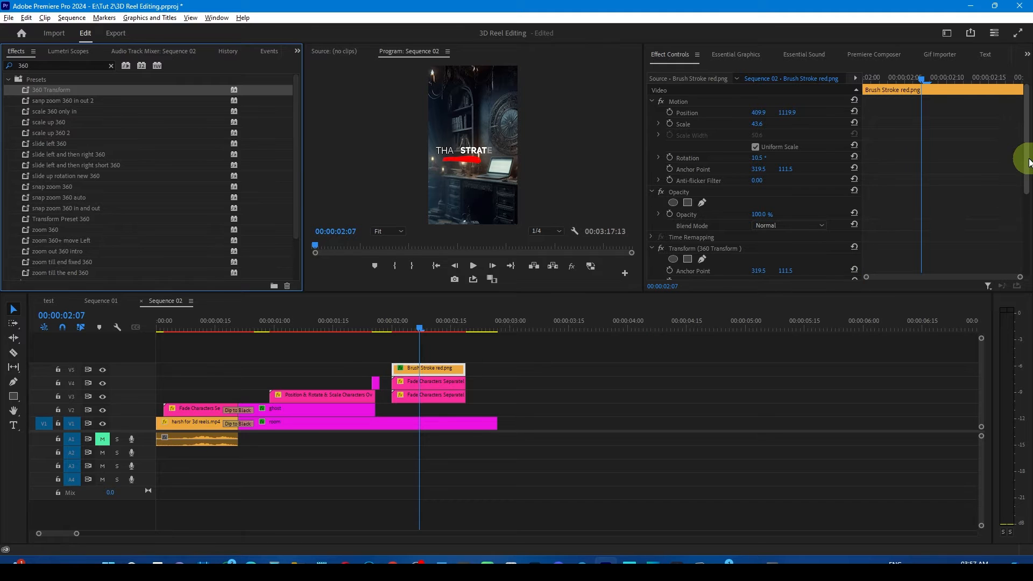
pyautogui.moveTo(1029, 162); pyautogui.dragTo(1029, 209)
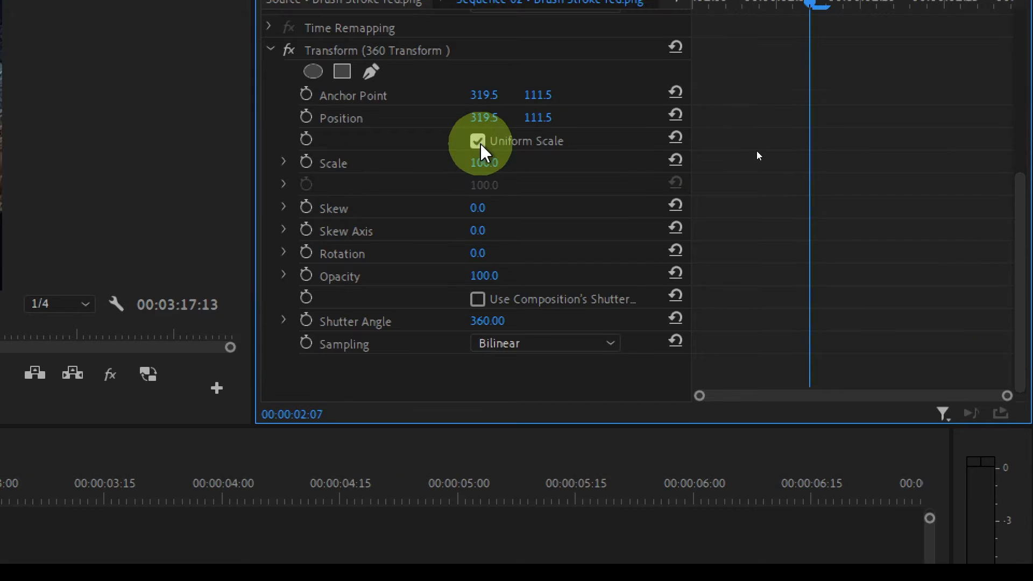
pyautogui.click(481, 144)
pyautogui.press('super+minus')
# Step: Keyframe the brush stroke's Transform Scale Width from 0 at 00:00:02:02 to 100 at about 00:00:02:09, and preview the reveal
pyautogui.click(891, 83)
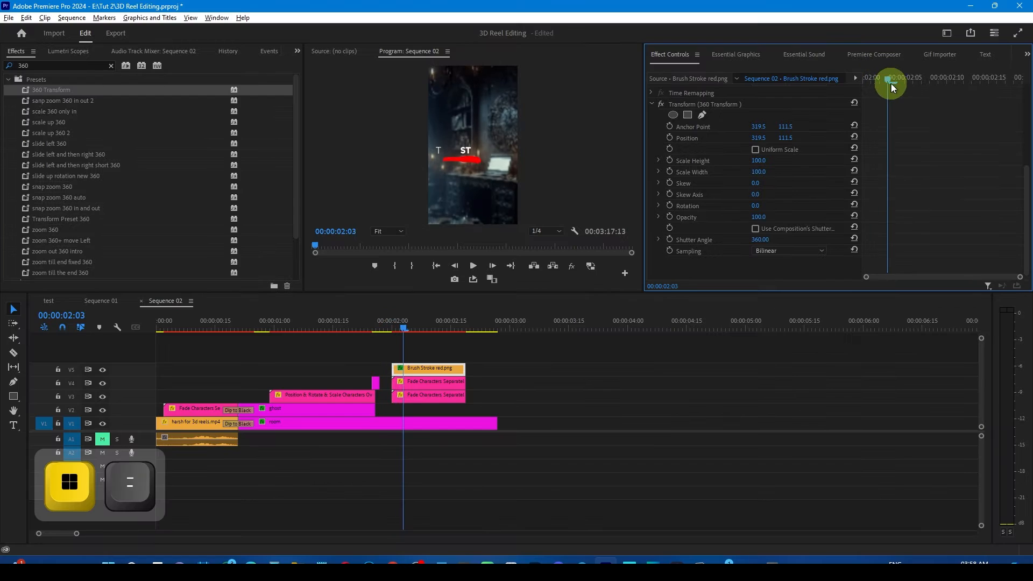
pyautogui.moveTo(892, 85); pyautogui.dragTo(942, 85)
pyautogui.press('super+plus')
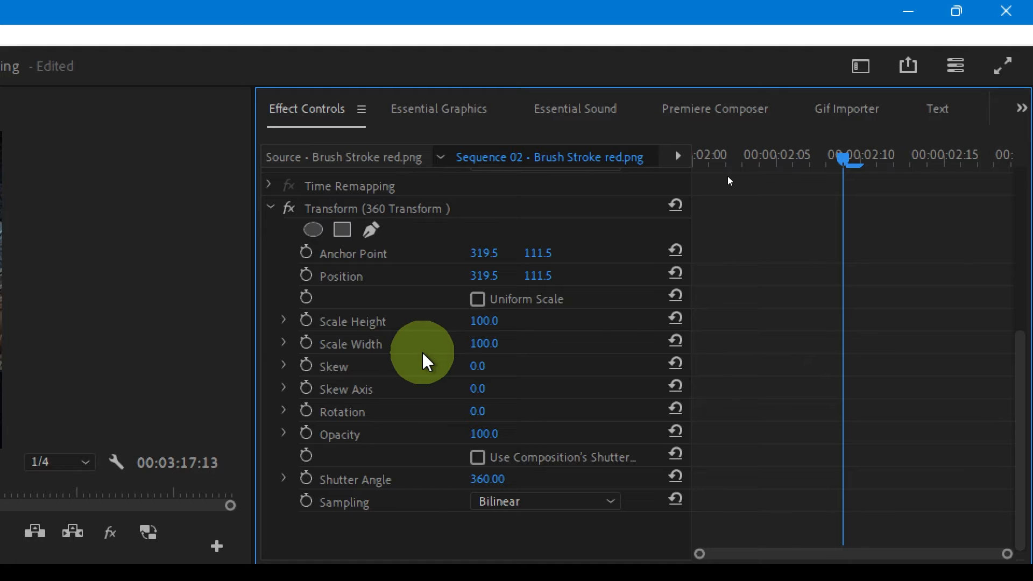
pyautogui.click(307, 345)
pyautogui.moveTo(844, 166); pyautogui.dragTo(727, 161)
pyautogui.click(483, 343)
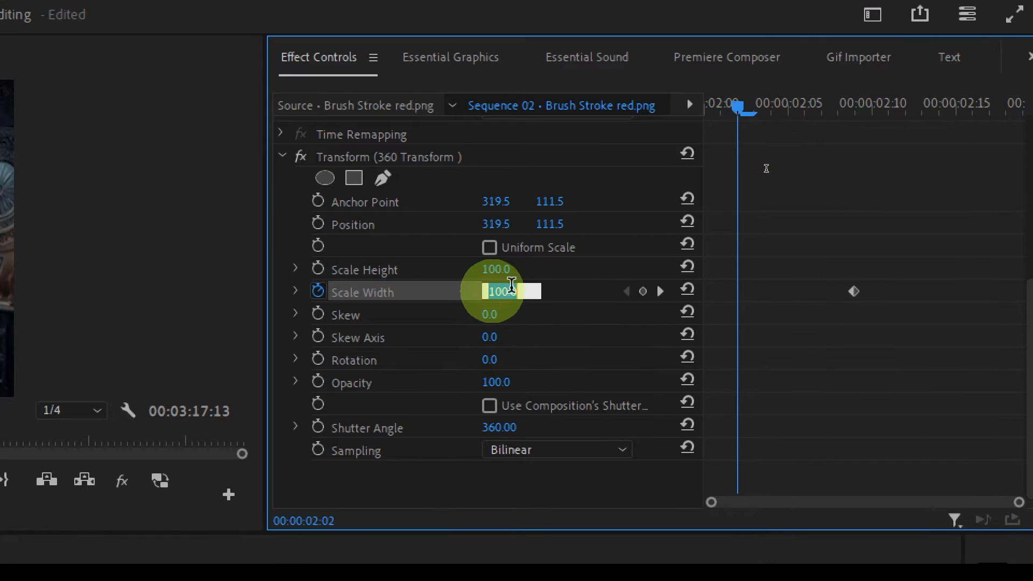
pyautogui.write('0')
pyautogui.press('Return')
pyautogui.press('super+minus')
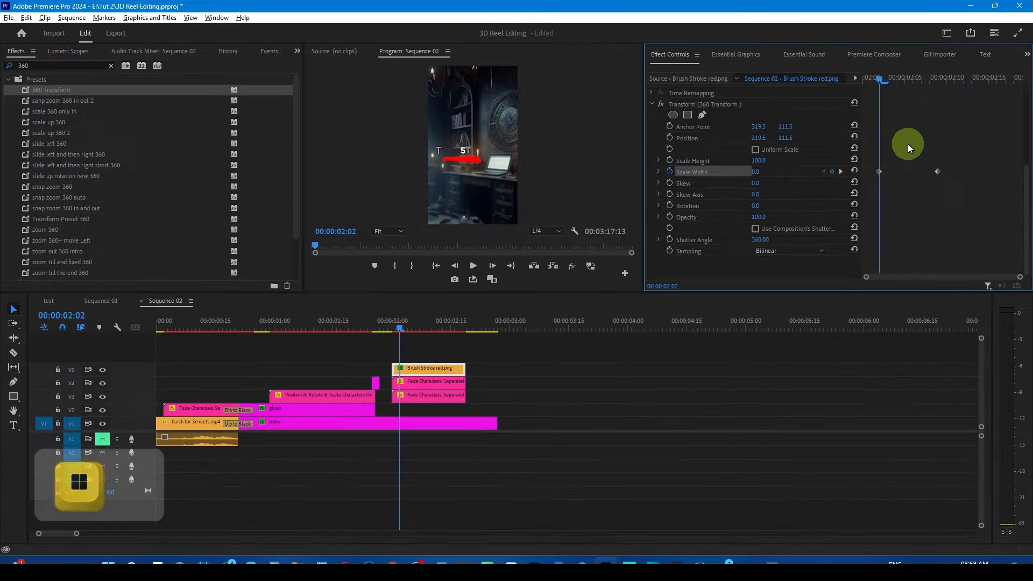
pyautogui.moveTo(402, 331)
pyautogui.mouseDown()
pyautogui.moveTo(393, 321)
pyautogui.moveTo(418, 328)
pyautogui.mouseUp()
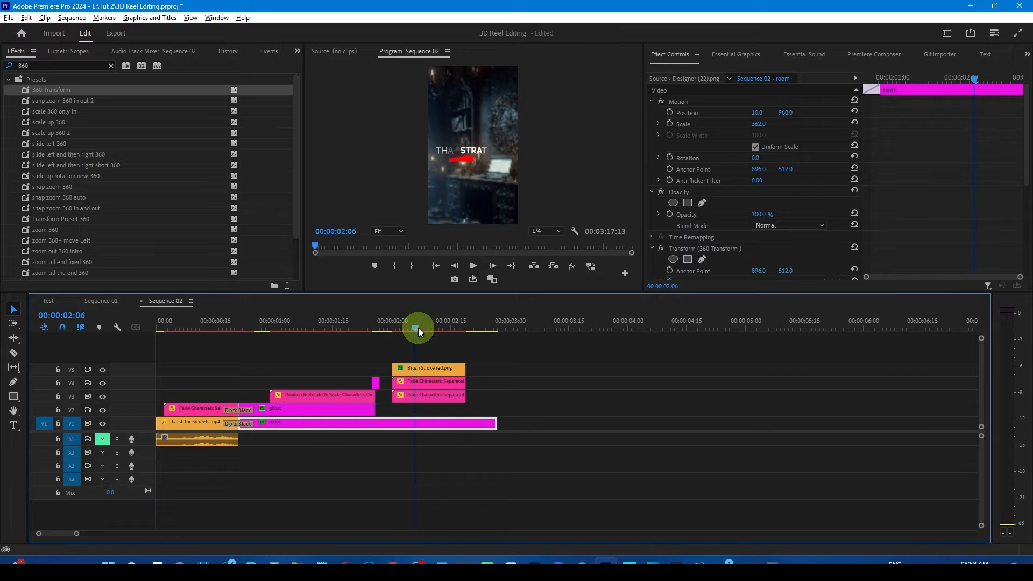
pyautogui.press('super+plus')
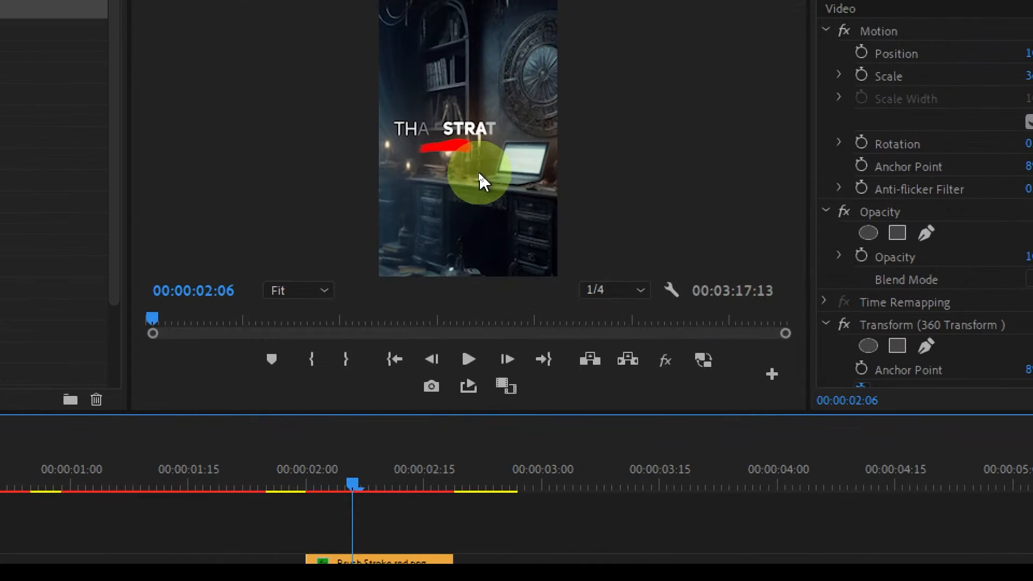
# Step: Animate the red brush stroke drawing in under the text by keyframing its Scale Width with Uniform Scale off
pyautogui.moveTo(340, 386); pyautogui.dragTo(361, 373)
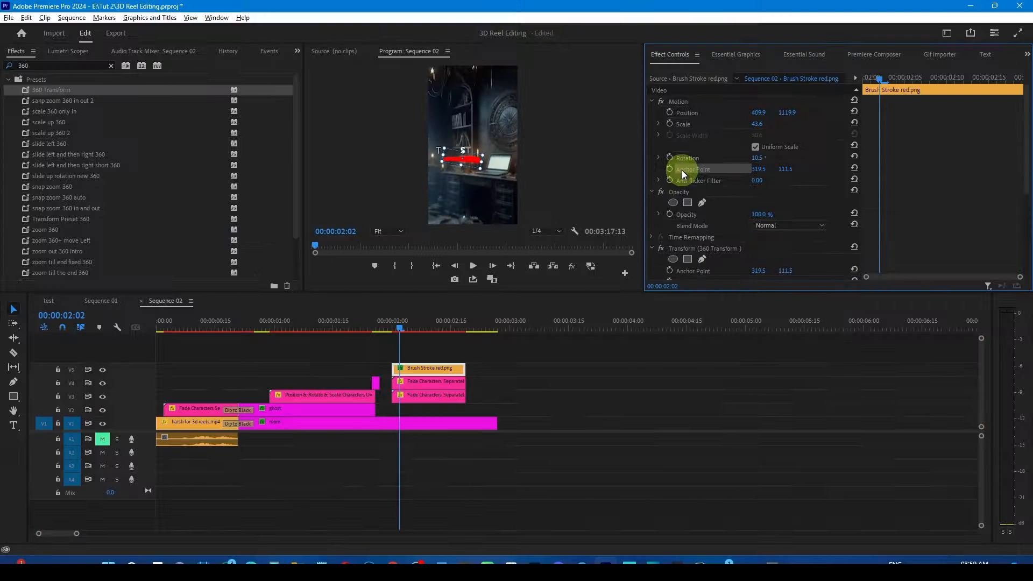
pyautogui.press('super+plus')
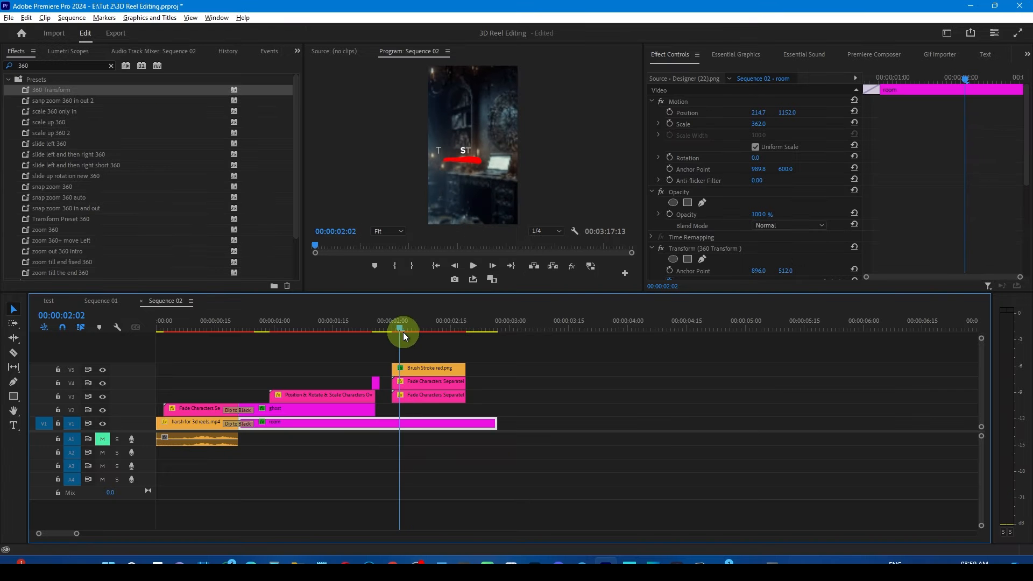
pyautogui.moveTo(402, 332); pyautogui.dragTo(429, 338)
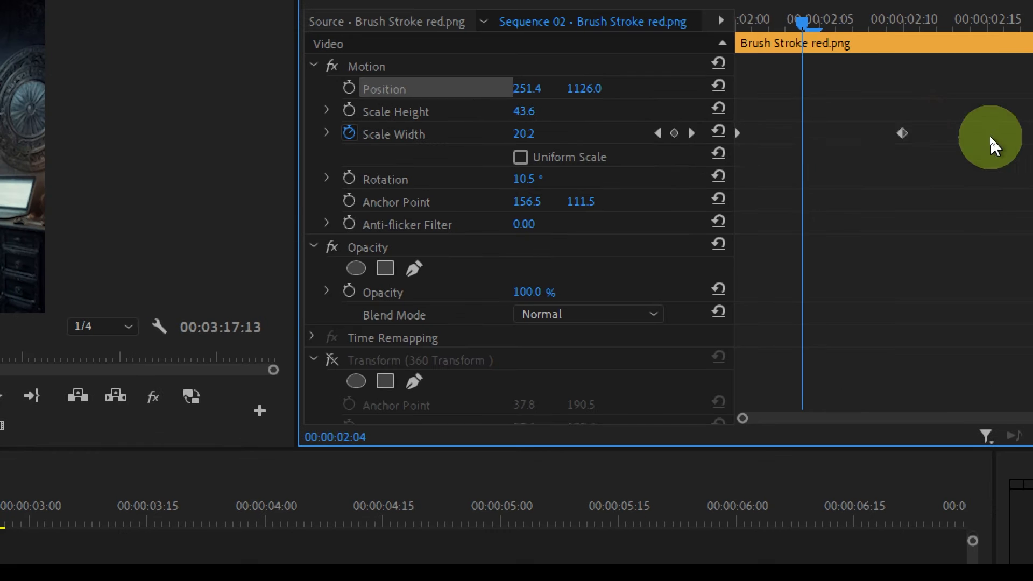
pyautogui.click(327, 133)
pyautogui.click(876, 195)
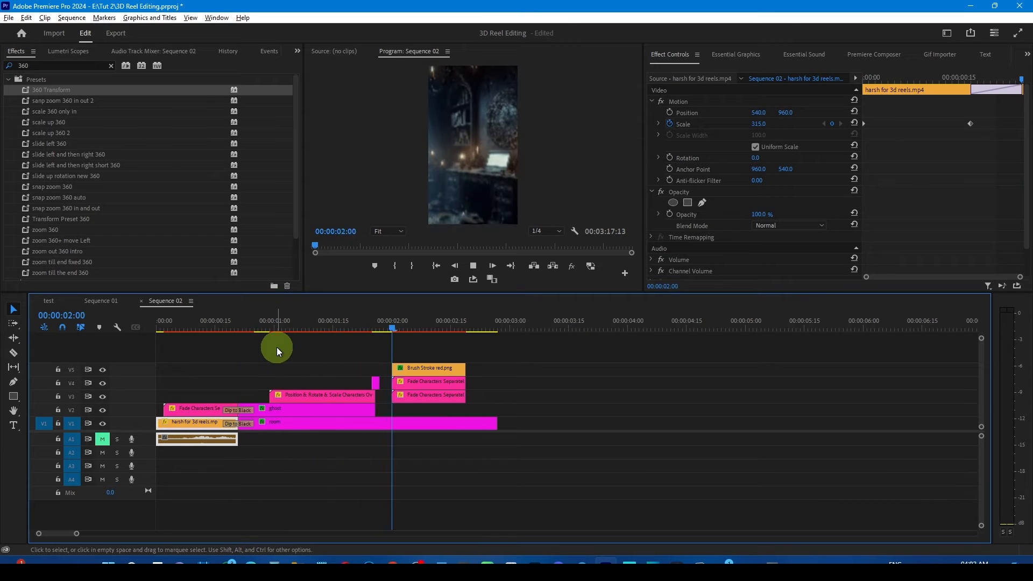
# Step: Preview the text and brush stroke animation, and compare it with the reference video in Sequence 01
pyautogui.moveTo(380, 337); pyautogui.dragTo(450, 334)
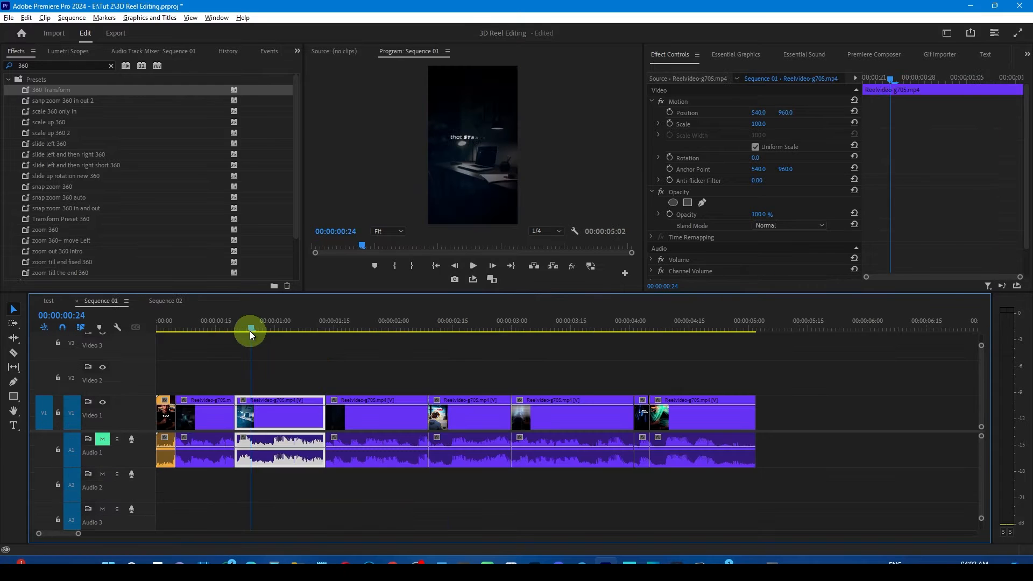
pyautogui.moveTo(250, 331)
pyautogui.mouseDown()
pyautogui.moveTo(279, 330)
pyautogui.moveTo(225, 333)
pyautogui.moveTo(255, 332)
pyautogui.mouseUp()
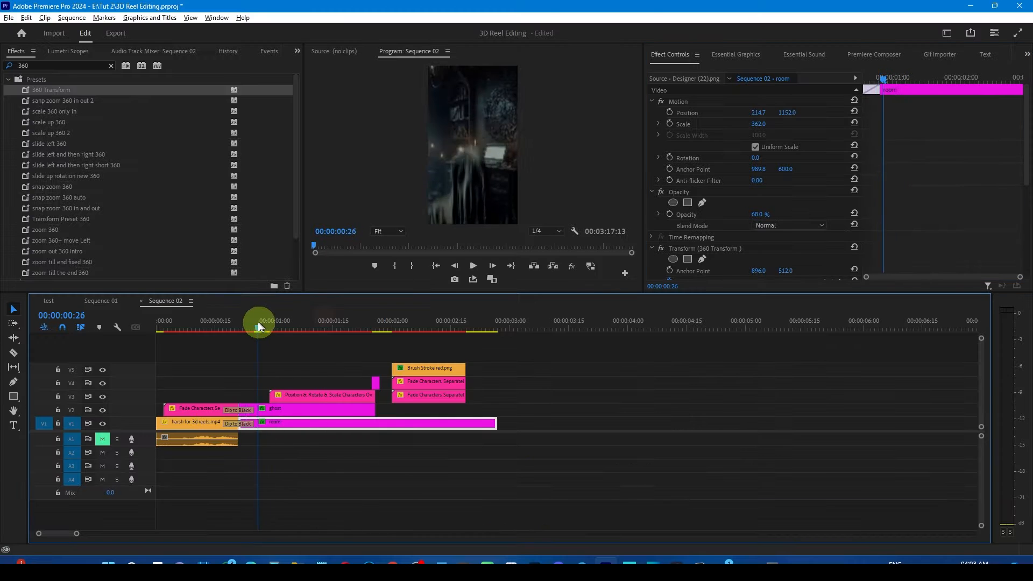
# Step: Split the room clip at 00:00:01:26 and lower the second part's opacity to 51%
pyautogui.moveTo(258, 325); pyautogui.dragTo(377, 329)
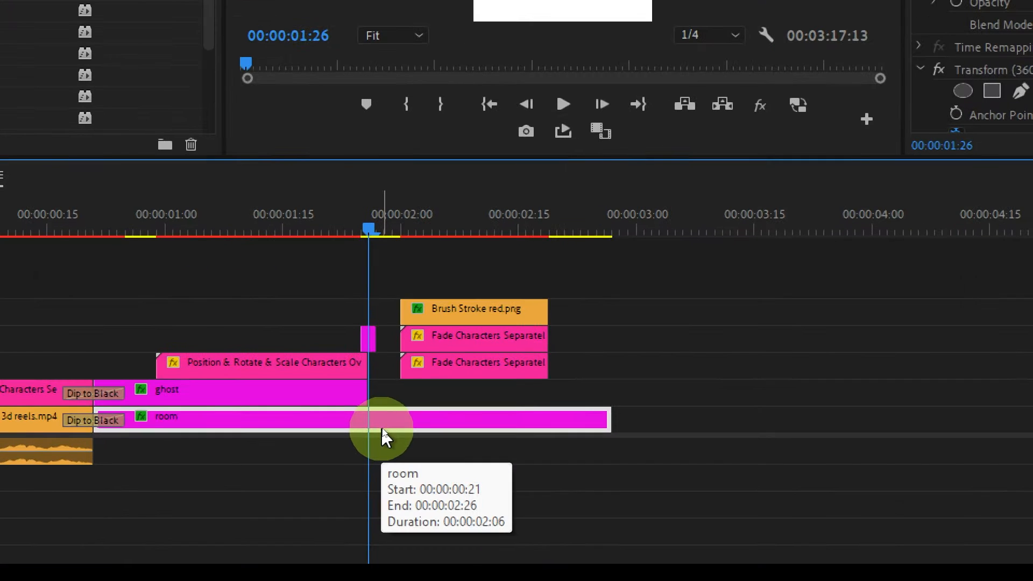
pyautogui.hotkey('ctrl', 'k')
pyautogui.click(386, 422)
pyautogui.click(404, 226)
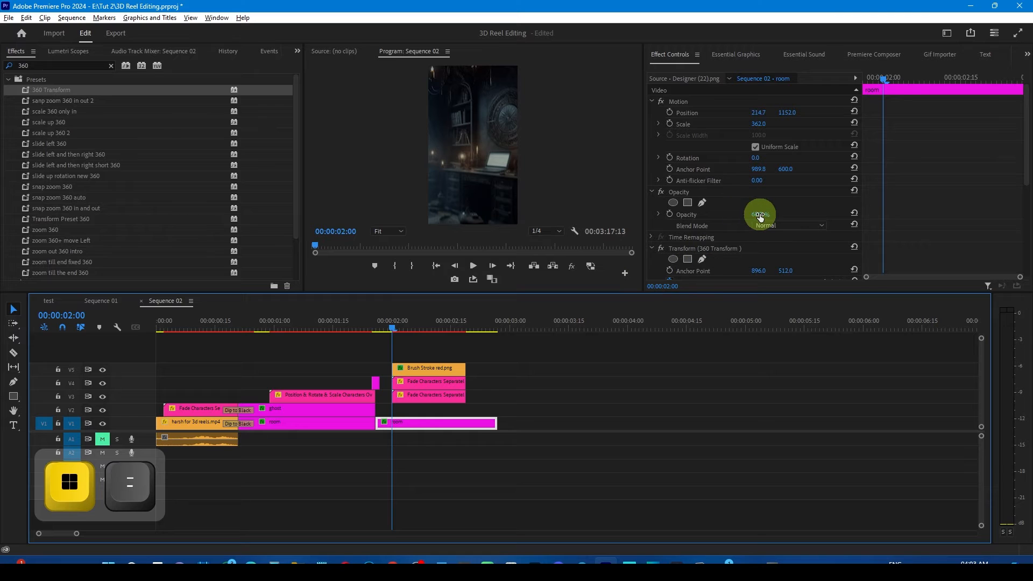
pyautogui.moveTo(760, 216); pyautogui.dragTo(751, 214)
pyautogui.moveTo(458, 331)
pyautogui.mouseDown()
pyautogui.moveTo(348, 330)
pyautogui.moveTo(448, 333)
pyautogui.mouseUp()
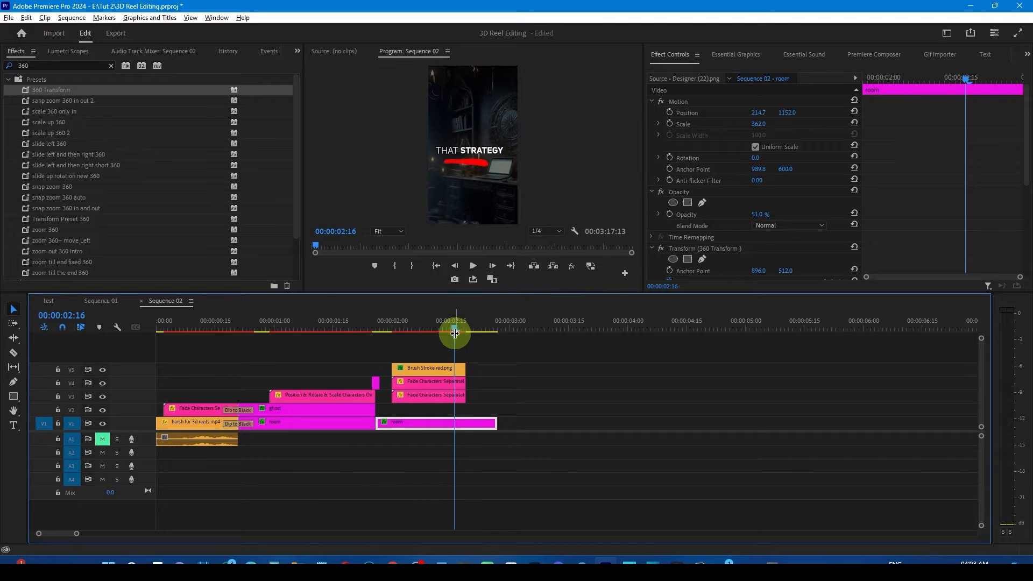
# Step: Check the following transition in Sequence 01, and trim the second room clip in Sequence 02 to end with the text clips
pyautogui.click(101, 301)
pyautogui.moveTo(273, 329)
pyautogui.mouseDown()
pyautogui.moveTo(324, 331)
pyautogui.moveTo(283, 334)
pyautogui.moveTo(314, 334)
pyautogui.moveTo(291, 331)
pyautogui.mouseUp()
pyautogui.click(166, 300)
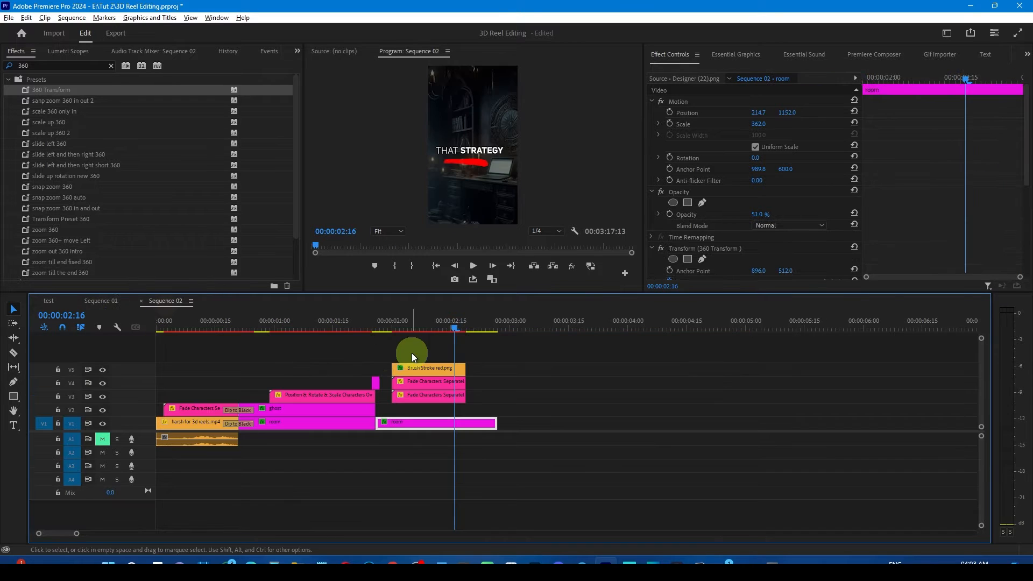
pyautogui.moveTo(450, 329); pyautogui.dragTo(460, 327)
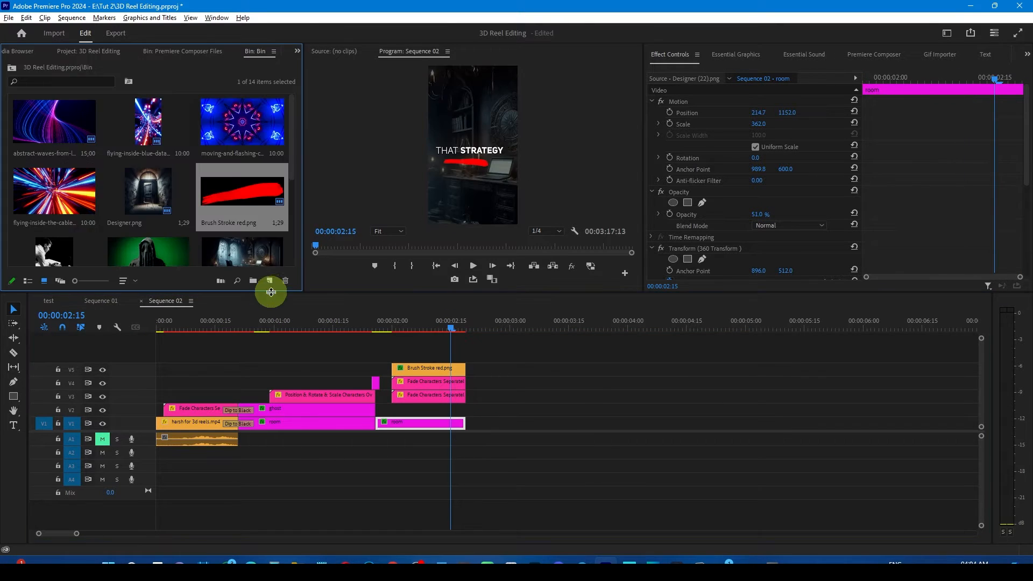
# Step: Create a 1080 x 1920, 30 fps adjustment layer and place it as a short clip on V6 starting at 00:00:02:15
pyautogui.click(269, 280)
pyautogui.click(295, 331)
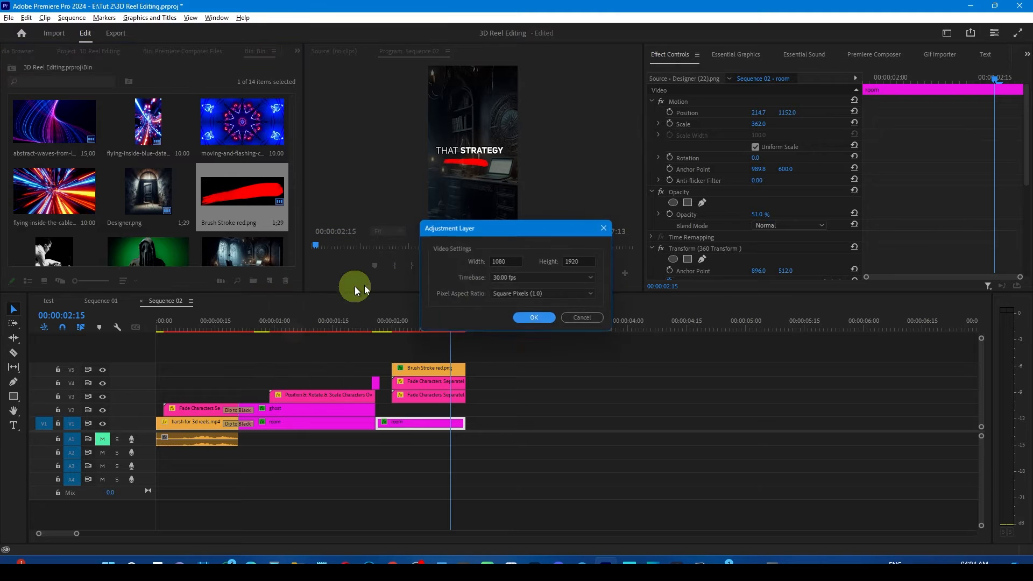
pyautogui.press('Return')
pyautogui.moveTo(514, 334); pyautogui.dragTo(468, 363)
pyautogui.click(466, 359)
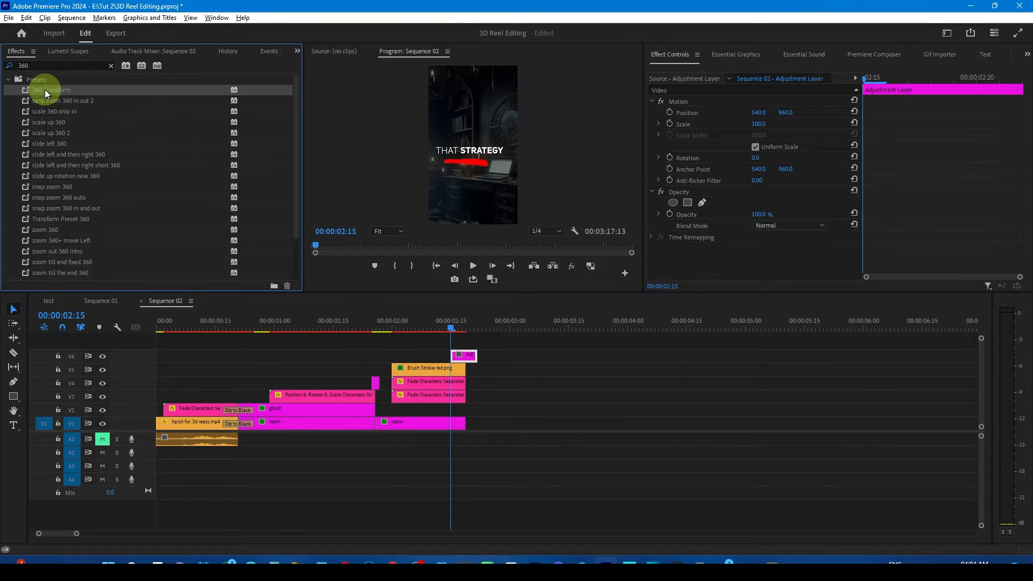
# Step: Apply the 360 Transform preset to the adjustment layer and keyframe its Position from 540, 960 at 00:00:02:15 to below the frame at 00:00:02:18
pyautogui.moveTo(461, 356); pyautogui.dragTo(462, 357)
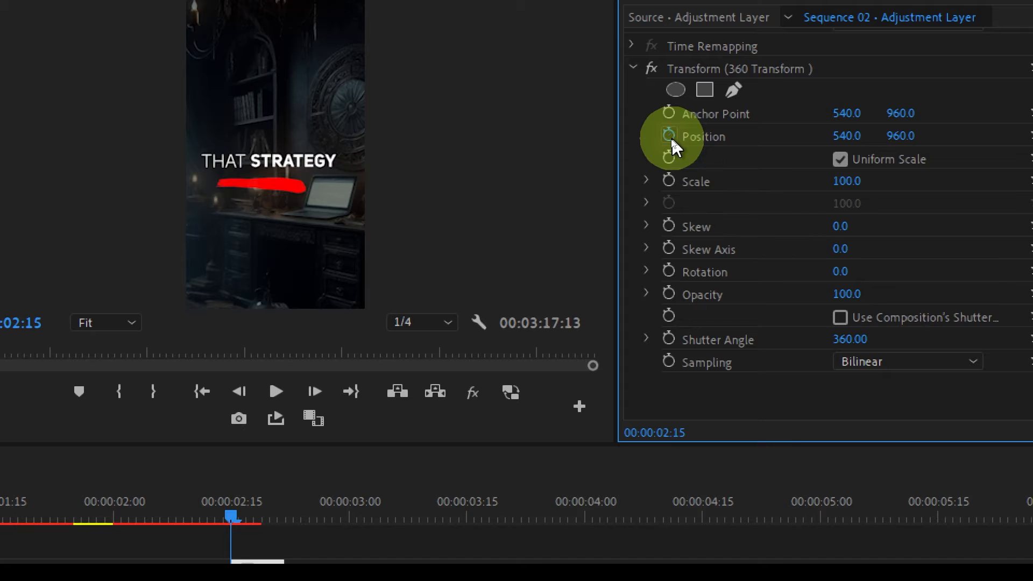
pyautogui.click(671, 137)
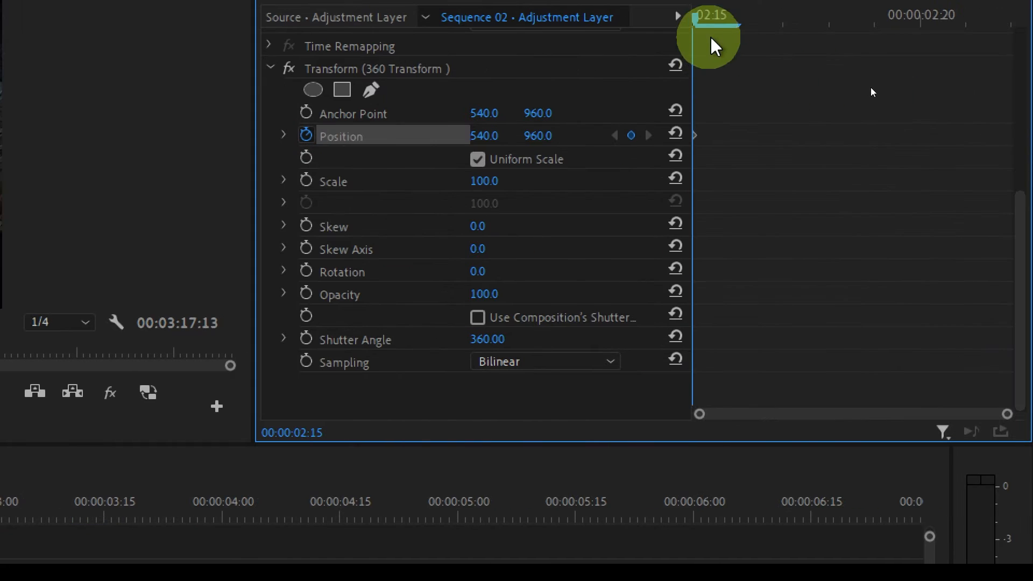
pyautogui.moveTo(775, 24); pyautogui.dragTo(824, 36)
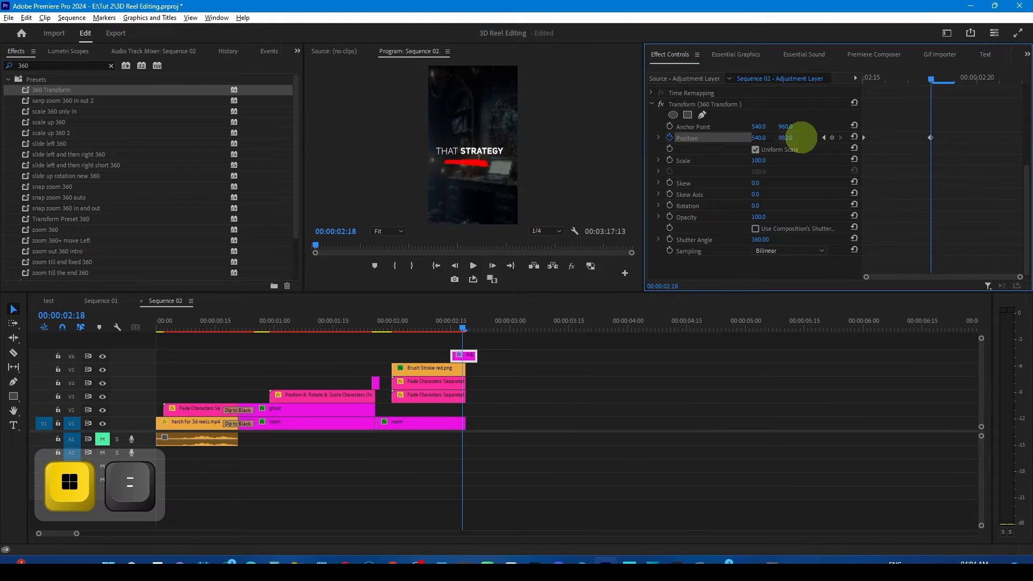
pyautogui.moveTo(800, 138); pyautogui.dragTo(897, 140)
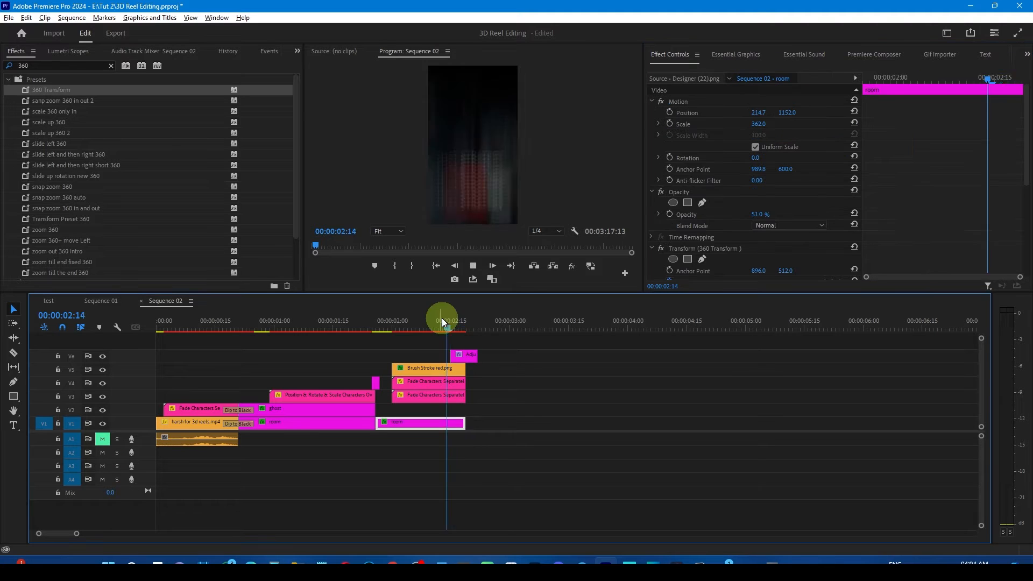
# Step: Preview the downward slide and move the adjustment layer's second Position keyframe to the end of the layer
pyautogui.moveTo(442, 321)
pyautogui.mouseDown()
pyautogui.moveTo(469, 321)
pyautogui.moveTo(457, 325)
pyautogui.mouseUp()
pyautogui.click(462, 355)
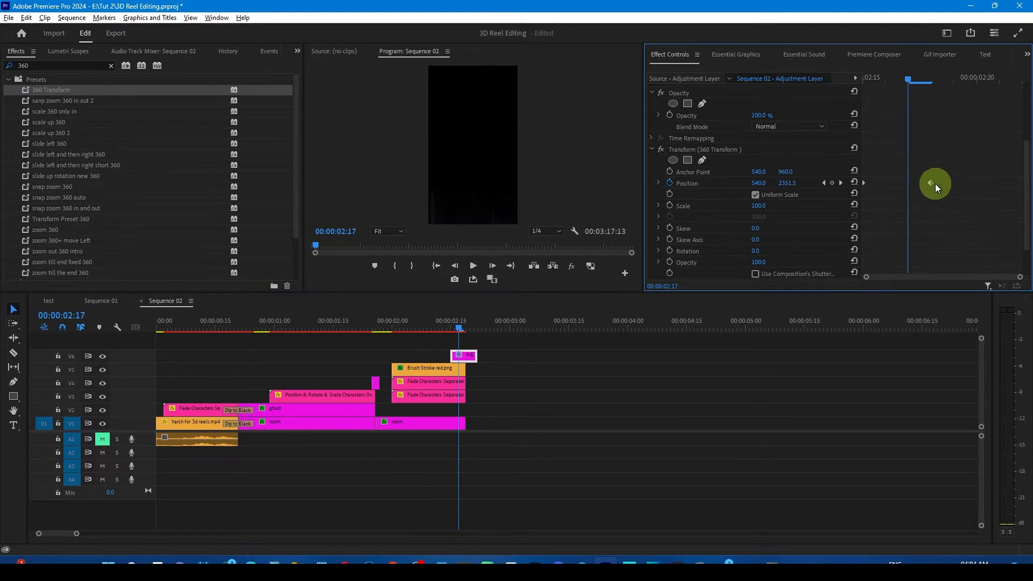
pyautogui.moveTo(935, 185); pyautogui.dragTo(694, 214)
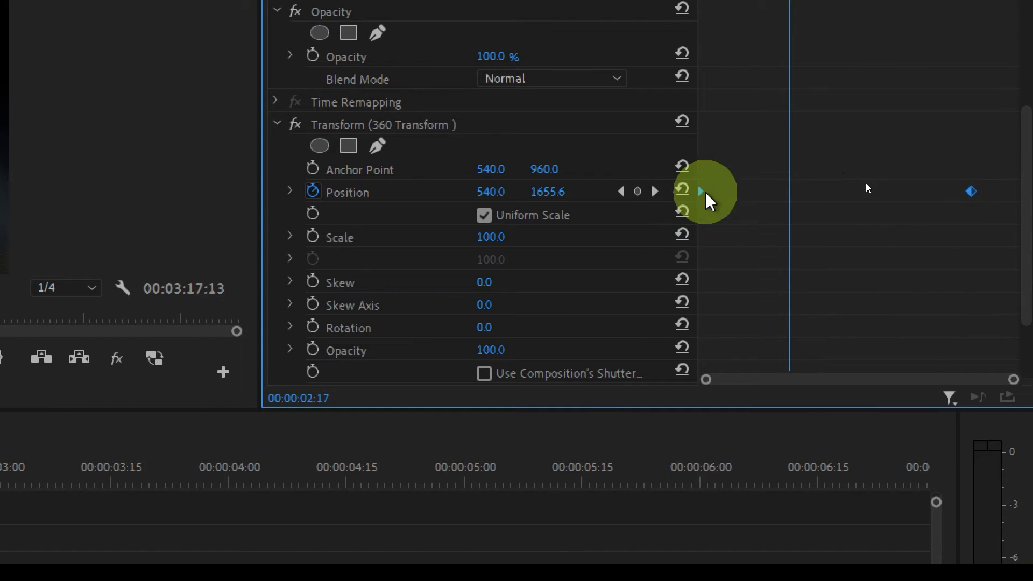
# Step: Smooth both Transform Position keyframes and shape the velocity graph to start and end near zero with a late peak
pyautogui.rightClick(705, 191)
pyautogui.moveTo(831, 376)
pyautogui.click(565, 425)
pyautogui.click(290, 191)
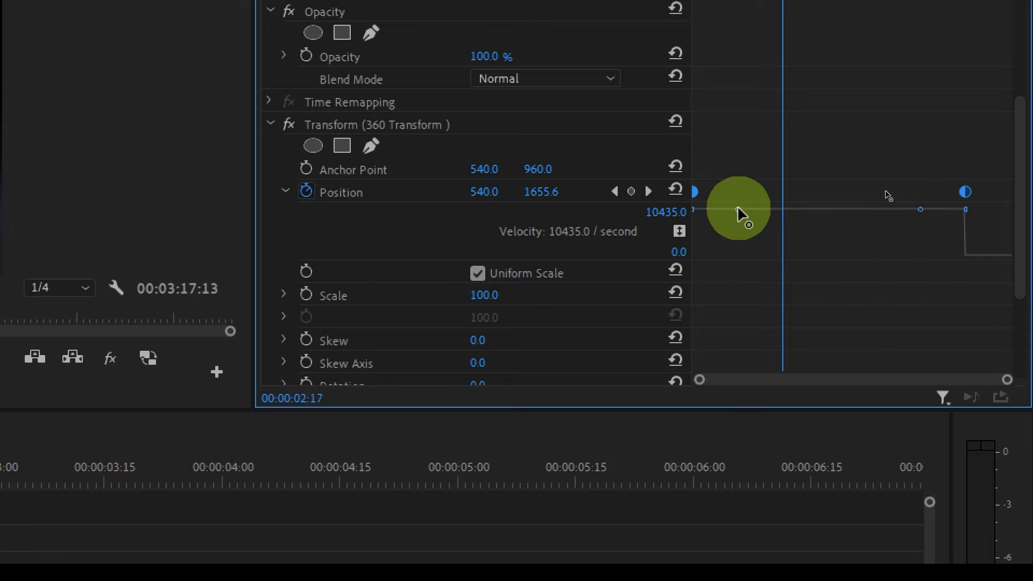
pyautogui.moveTo(751, 245); pyautogui.dragTo(776, 257)
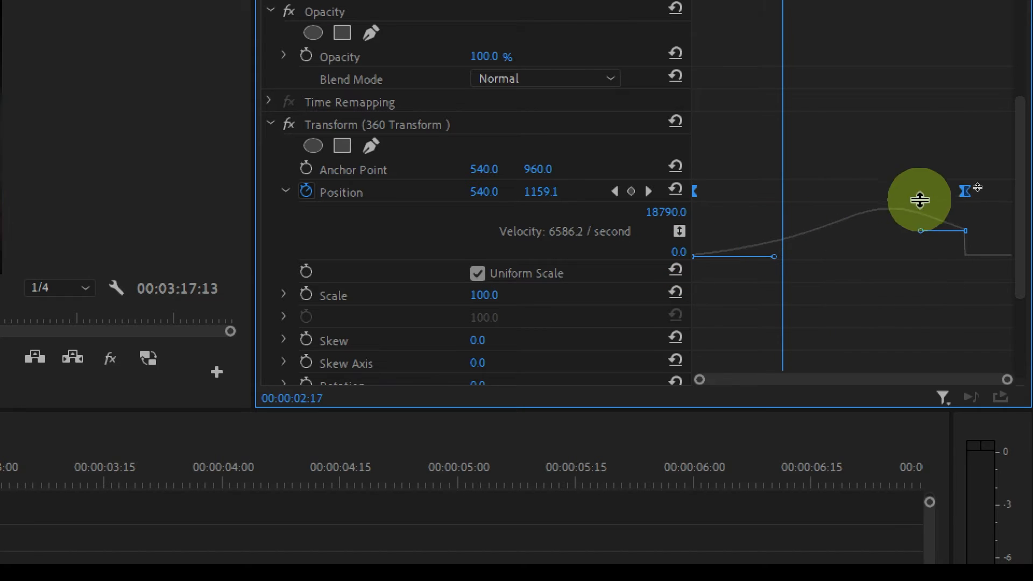
pyautogui.moveTo(924, 233); pyautogui.dragTo(927, 257)
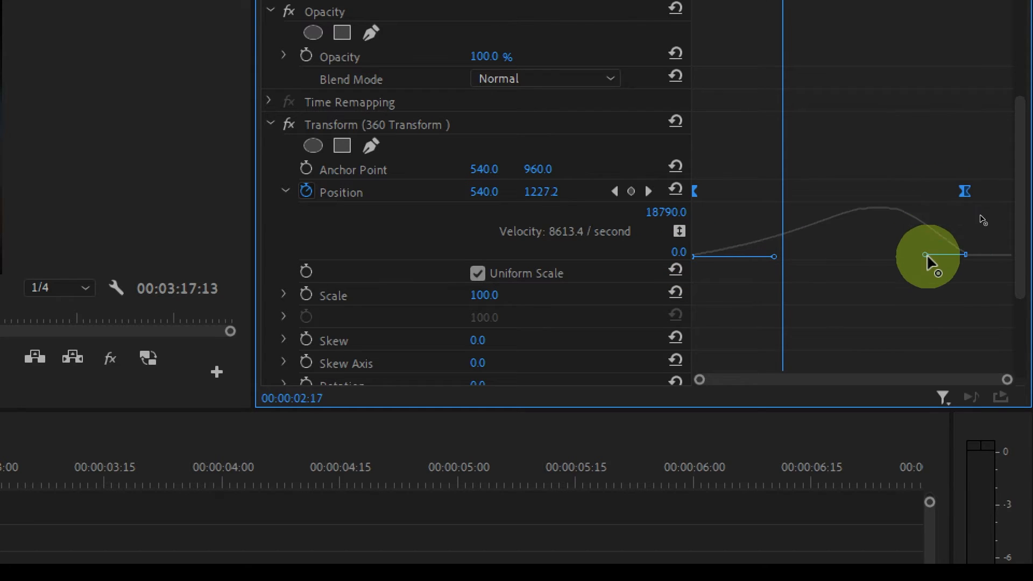
pyautogui.press('super+minus')
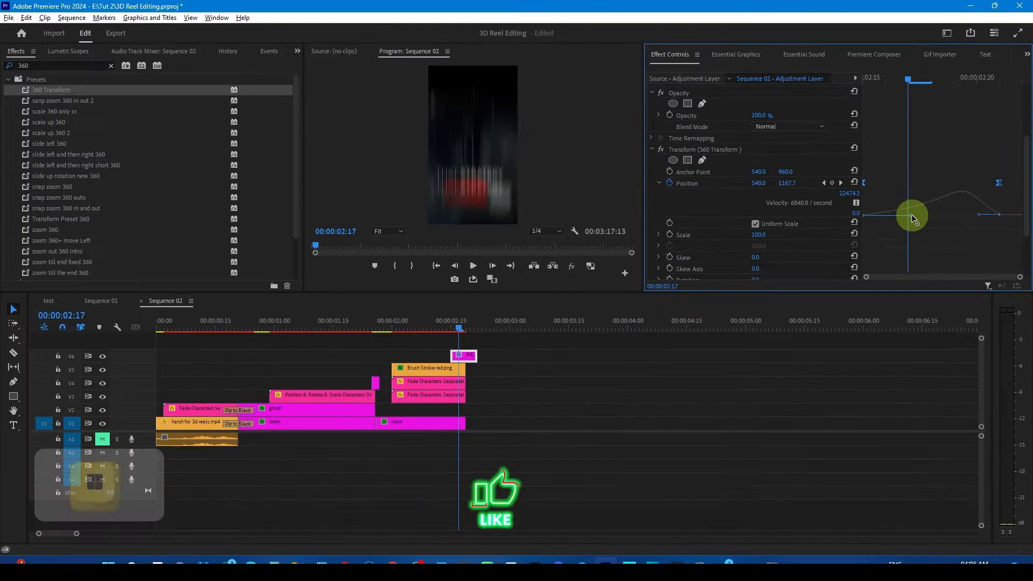
# Step: Extend the end of the adjustment layer, move its second Position keyframe later, and preview the slide transition
pyautogui.click(391, 324)
pyautogui.moveTo(391, 324); pyautogui.dragTo(423, 323)
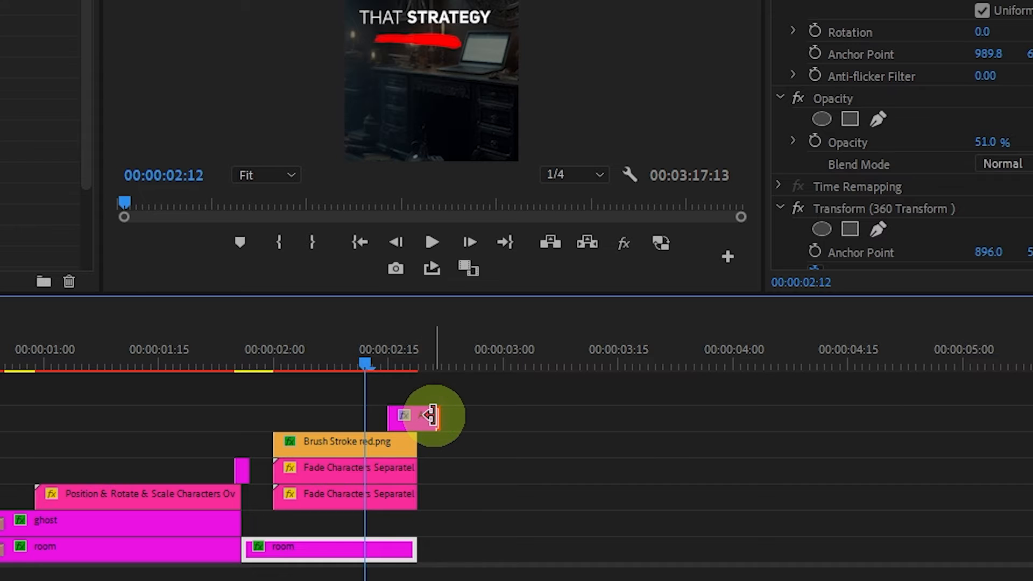
pyautogui.moveTo(476, 356); pyautogui.dragTo(485, 357)
pyautogui.click(459, 324)
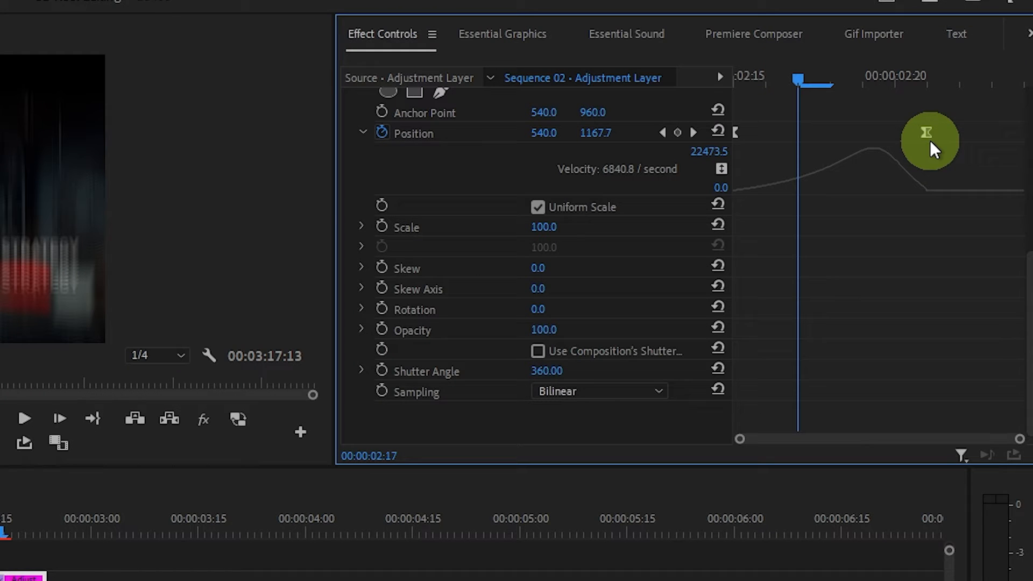
pyautogui.moveTo(930, 140); pyautogui.dragTo(996, 144)
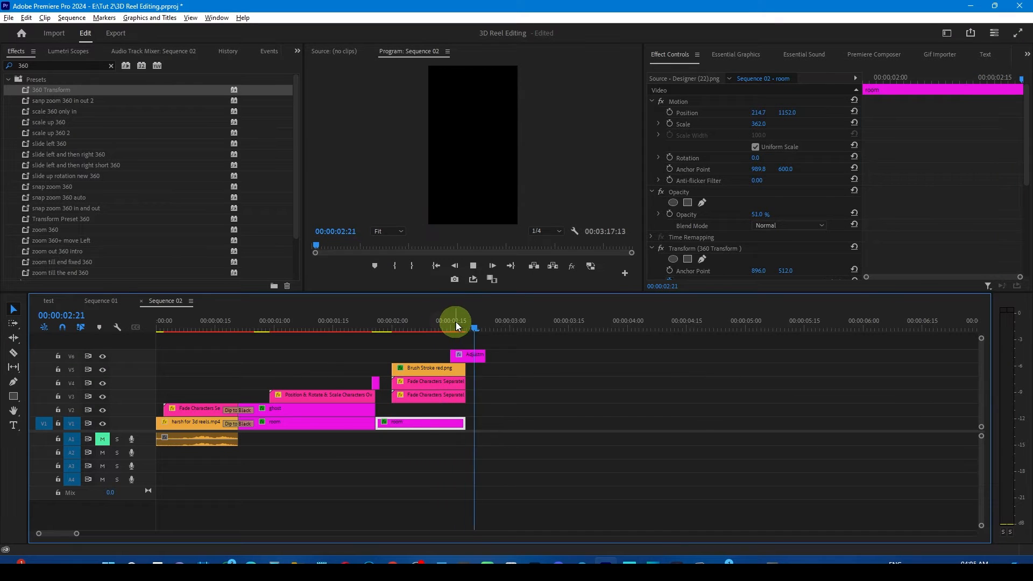
pyautogui.moveTo(456, 321); pyautogui.dragTo(480, 324)
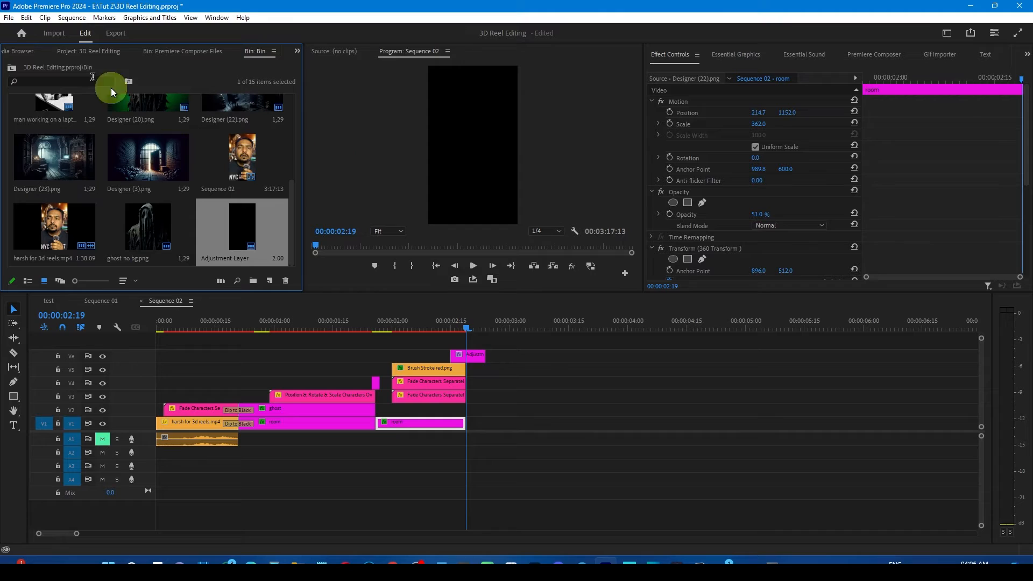
# Step: Place Designer (3).png on V3 shortly after the text clips and set its scale to 318
pyautogui.moveTo(111, 88); pyautogui.dragTo(475, 400)
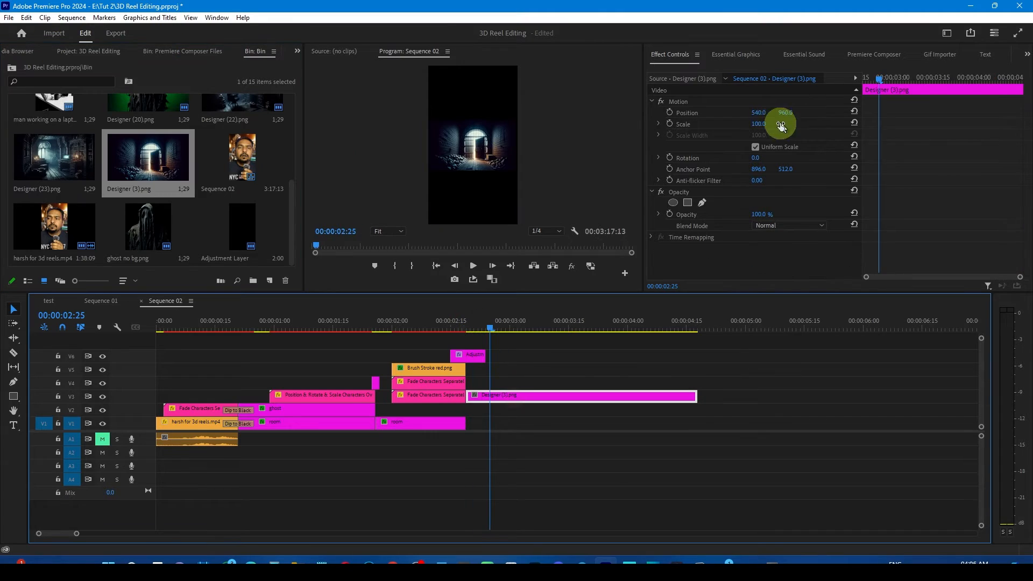
pyautogui.moveTo(763, 127); pyautogui.dragTo(826, 125)
pyautogui.moveTo(507, 398); pyautogui.dragTo(511, 399)
# Step: Place the man working on a laptop halftone image on V4 above the Designer (3).png clip and check the composite
pyautogui.scroll(2, 146, 178)
pyautogui.moveTo(54, 186); pyautogui.dragTo(517, 385)
pyautogui.moveTo(502, 330); pyautogui.dragTo(514, 331)
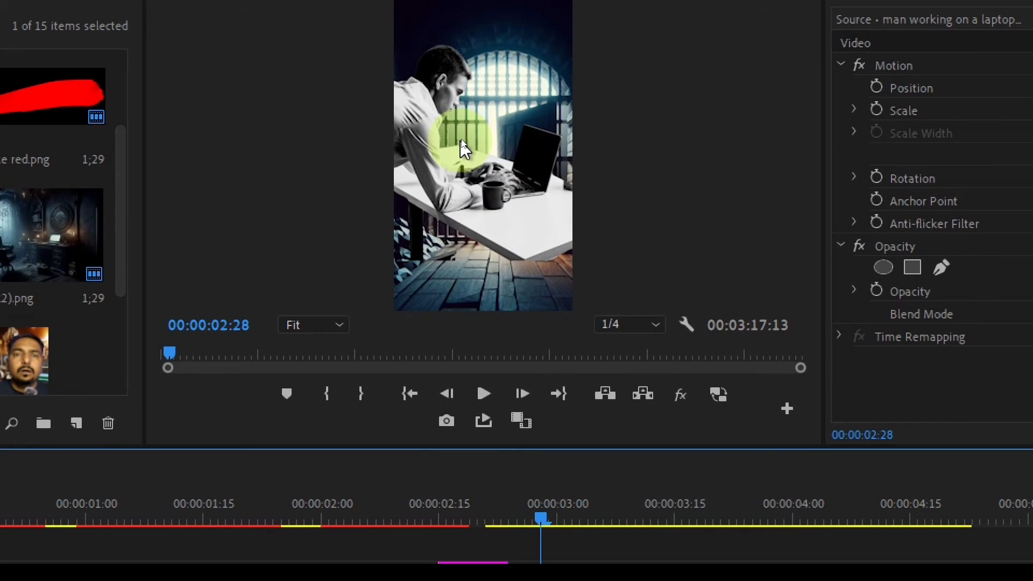
pyautogui.press('super+minus')
pyautogui.click(492, 328)
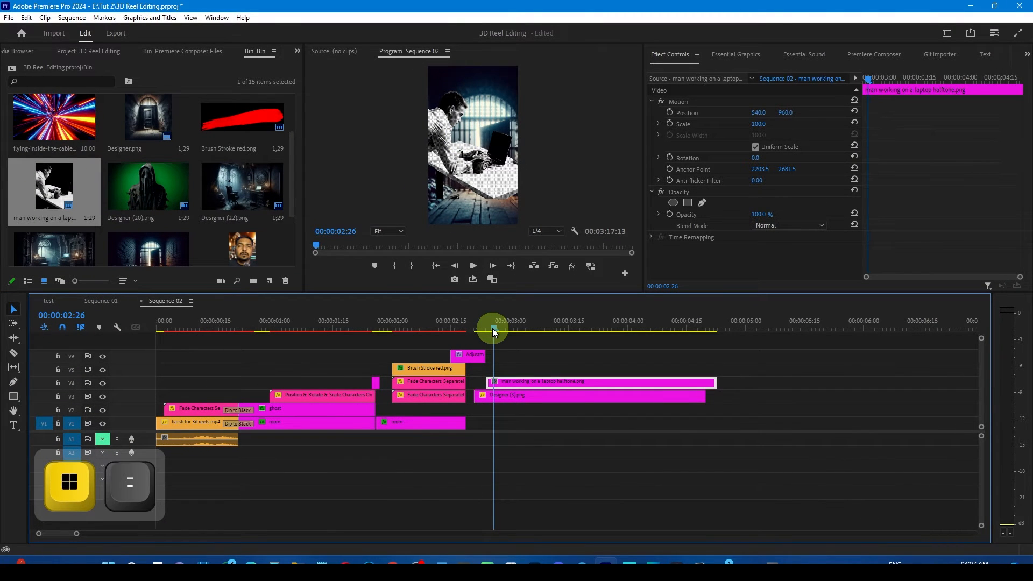
pyautogui.moveTo(493, 330)
pyautogui.mouseDown()
pyautogui.moveTo(438, 333)
pyautogui.moveTo(494, 334)
pyautogui.mouseUp()
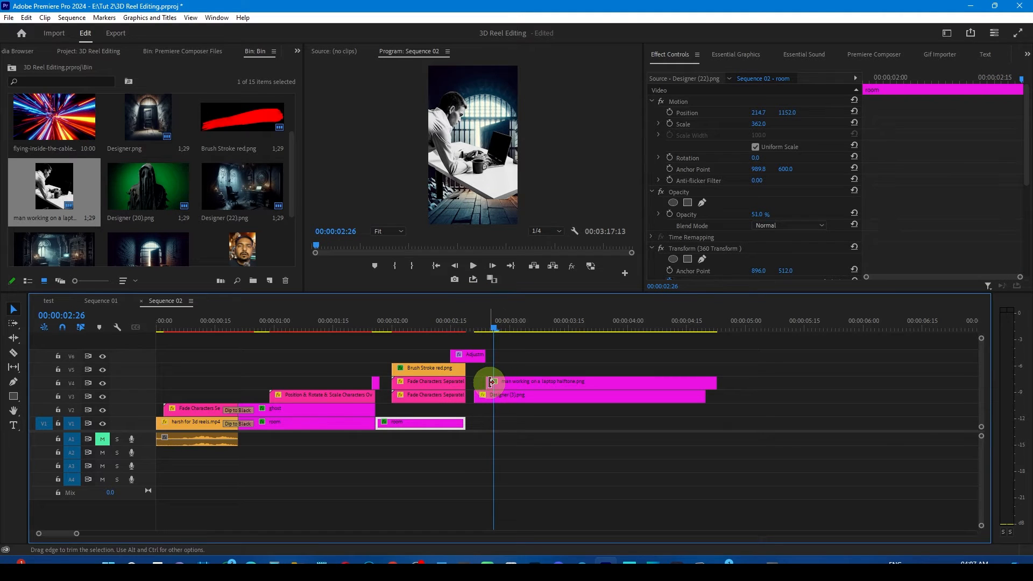
# Step: Trim the laptop man and Designer (3).png clips so that both start and end together
pyautogui.click(522, 383)
pyautogui.click(521, 398)
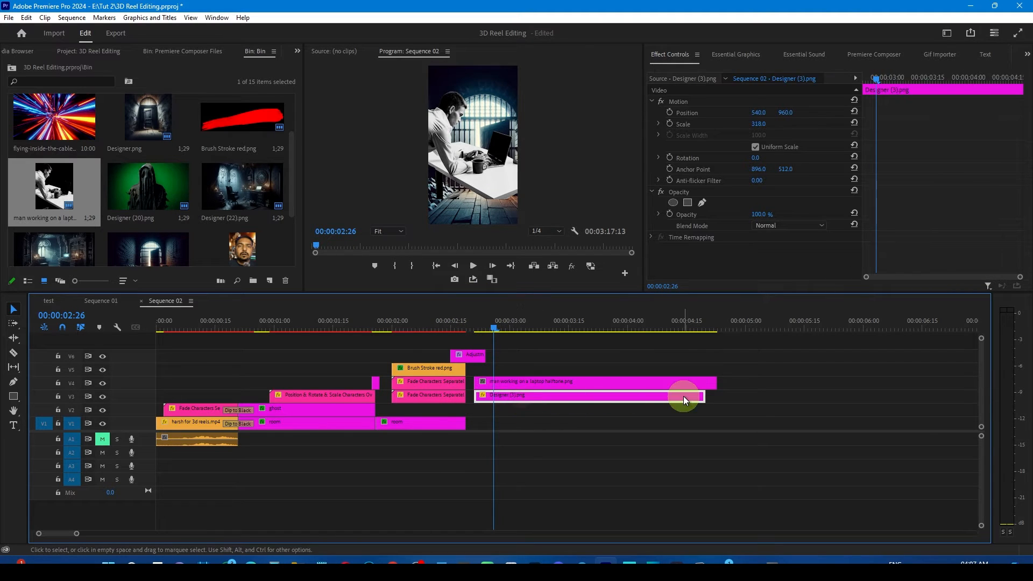
pyautogui.moveTo(704, 396); pyautogui.dragTo(716, 397)
pyautogui.click(553, 382)
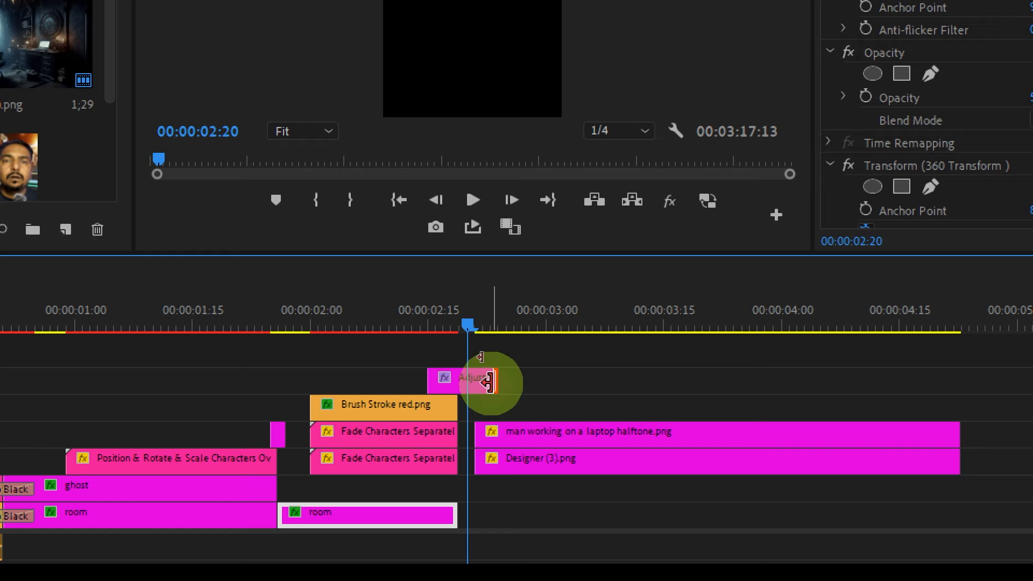
# Step: Shorten the first adjustment layer to end at the start of the new images, and place another adjustment layer on V6 above them
pyautogui.moveTo(485, 356); pyautogui.dragTo(473, 379)
pyautogui.moveTo(466, 323); pyautogui.dragTo(478, 323)
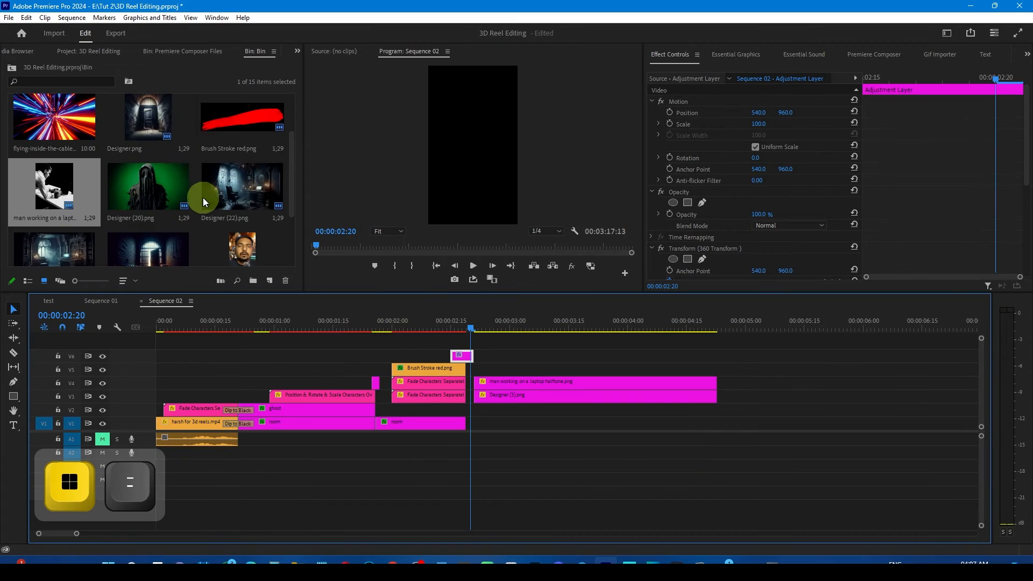
pyautogui.scroll(-3, 204, 202)
pyautogui.moveTo(236, 215); pyautogui.dragTo(479, 357)
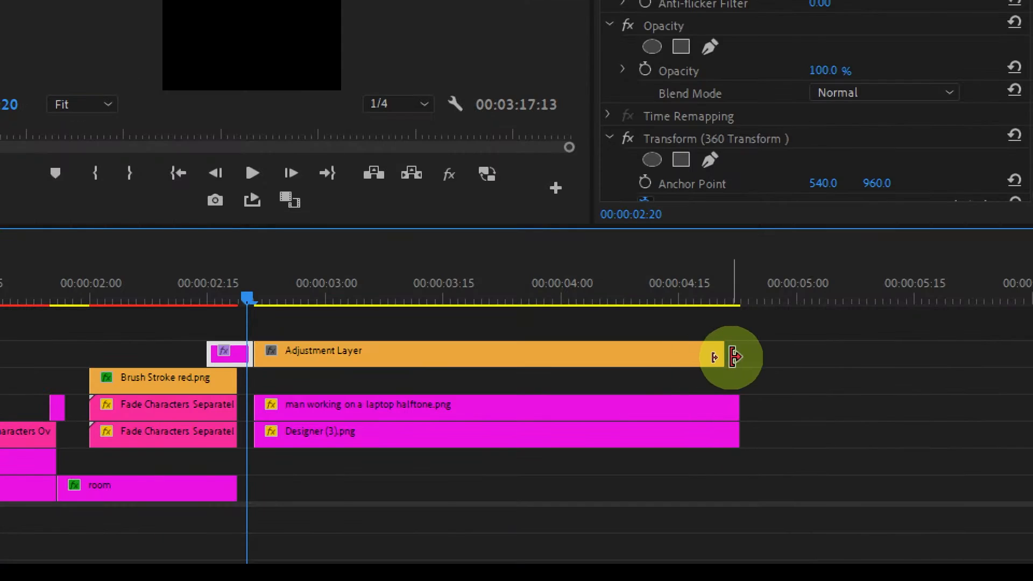
# Step: Trim the second adjustment layer to a short clip at the start of the laptop images and apply the 360 Transform preset to it
pyautogui.moveTo(709, 357); pyautogui.dragTo(488, 355)
pyautogui.click(296, 52)
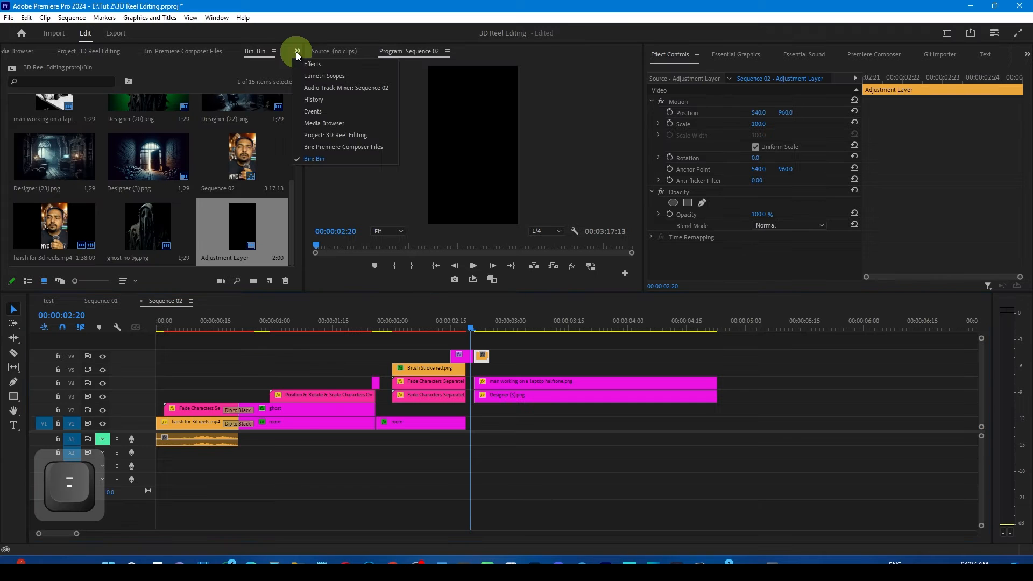
pyautogui.click(311, 67)
pyautogui.moveTo(59, 93); pyautogui.dragTo(484, 355)
# Step: Keyframe the Transform Position at 540, 960 on frame 00:00:02:24, and lower its vertical value at 00:00:02:21 for a slide-in; preview the motion
pyautogui.click(477, 330)
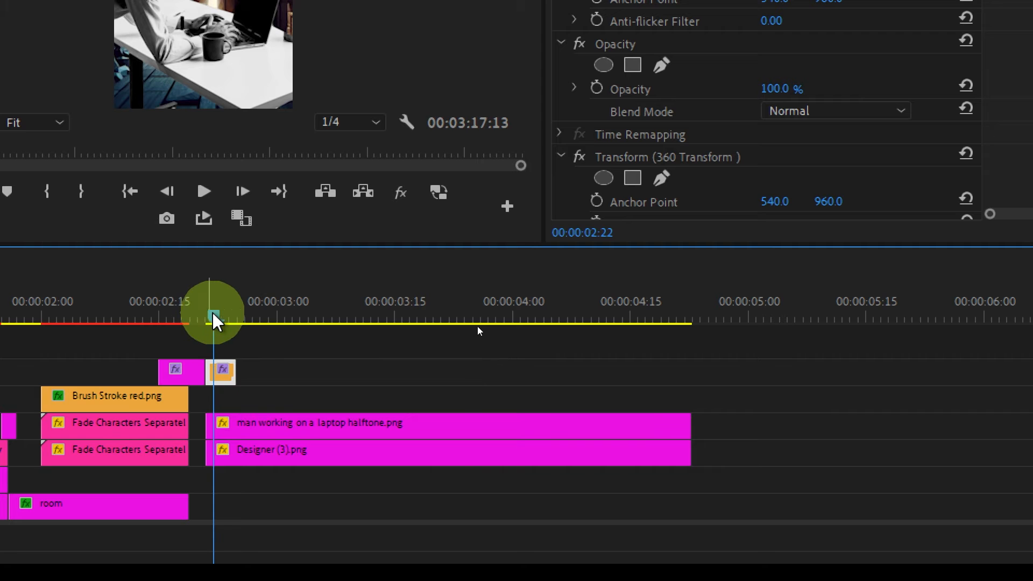
pyautogui.moveTo(213, 314); pyautogui.dragTo(220, 313)
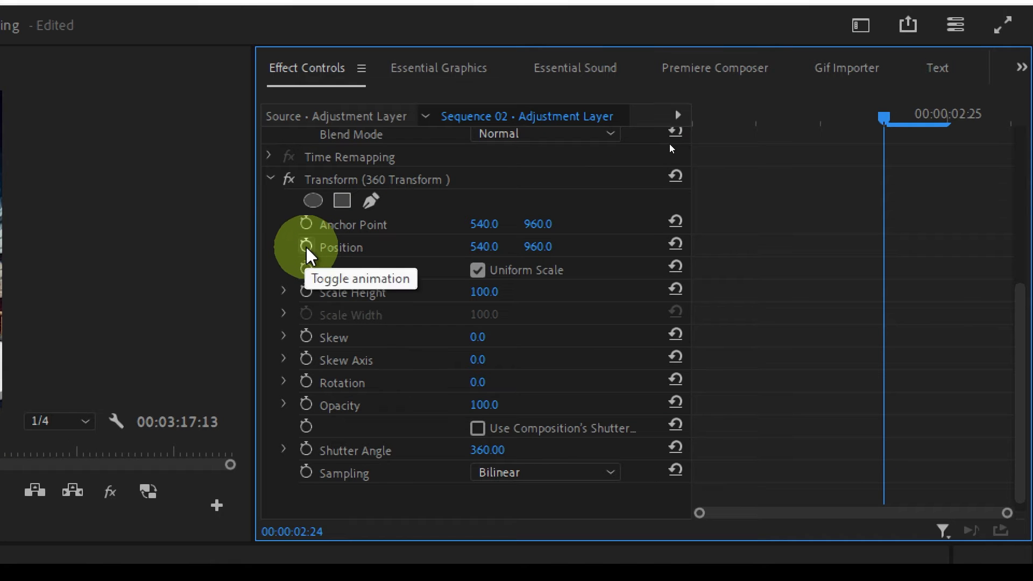
pyautogui.click(306, 246)
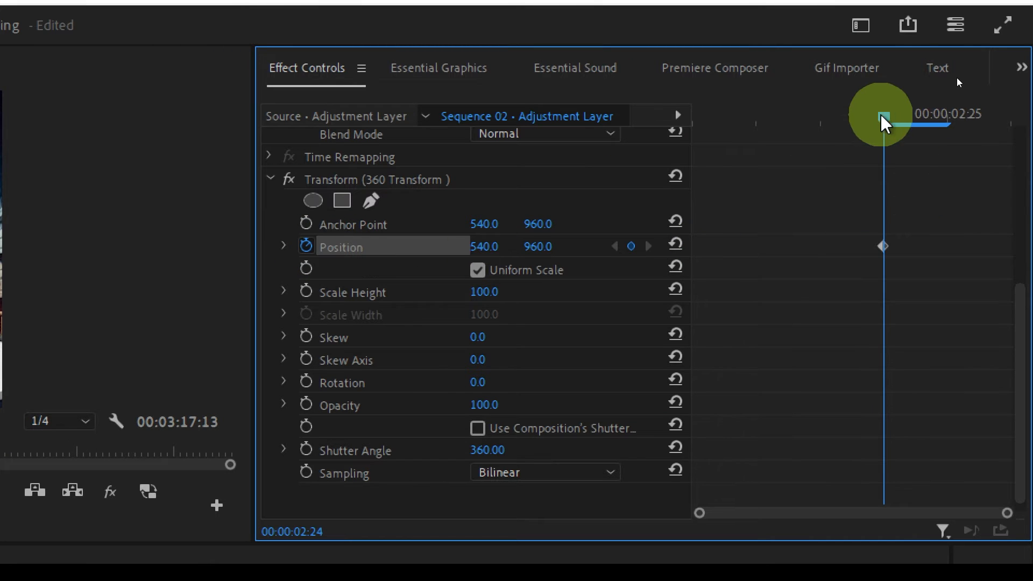
pyautogui.moveTo(883, 120); pyautogui.dragTo(721, 136)
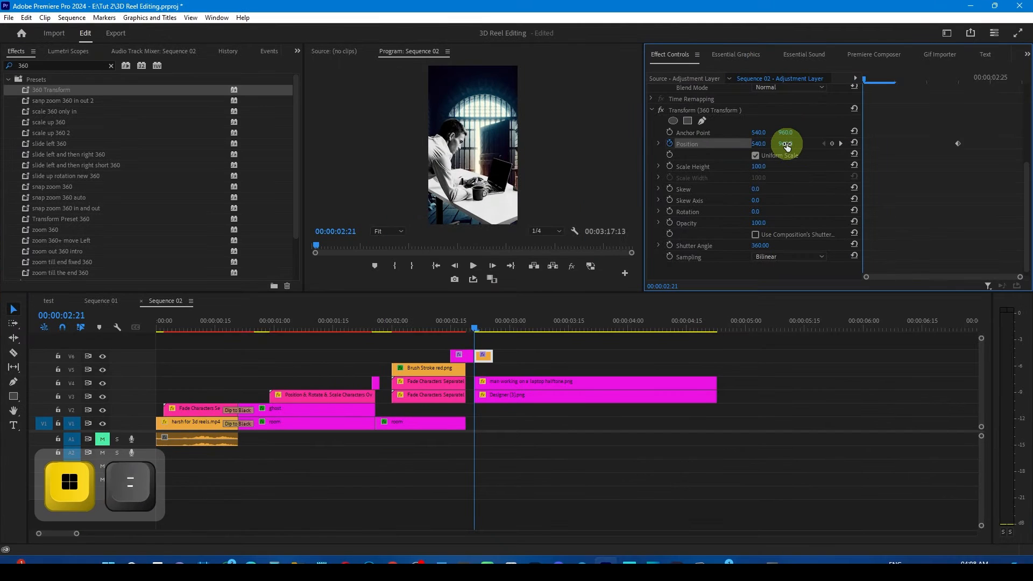
pyautogui.moveTo(787, 144); pyautogui.dragTo(870, 148)
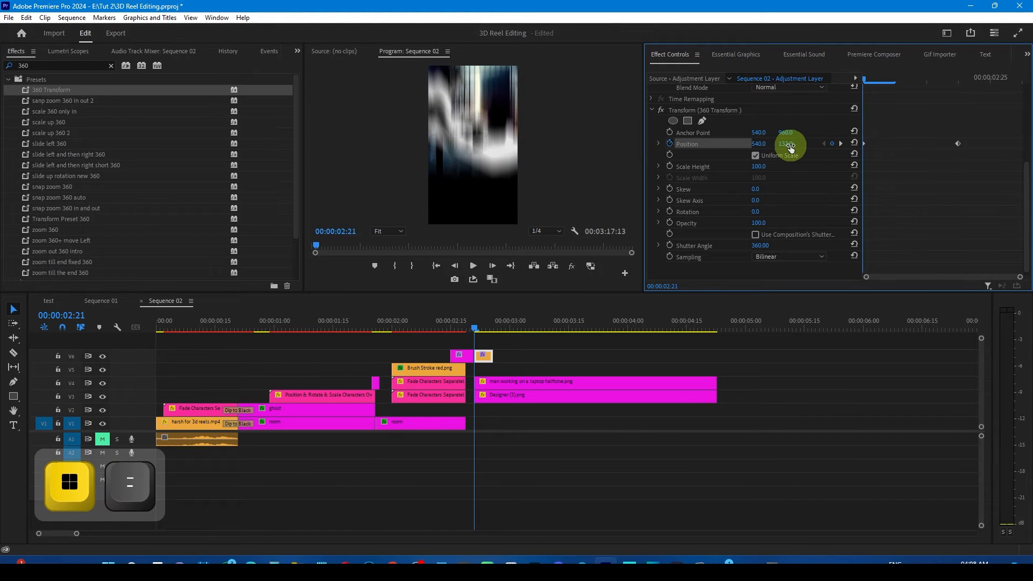
pyautogui.moveTo(791, 148); pyautogui.dragTo(347, 162)
pyautogui.moveTo(456, 328); pyautogui.dragTo(521, 356)
pyautogui.press('space')
# Step: Lengthen the second adjustment layer slightly and move its last Position keyframe later, past 00:00:02:26
pyautogui.click(487, 357)
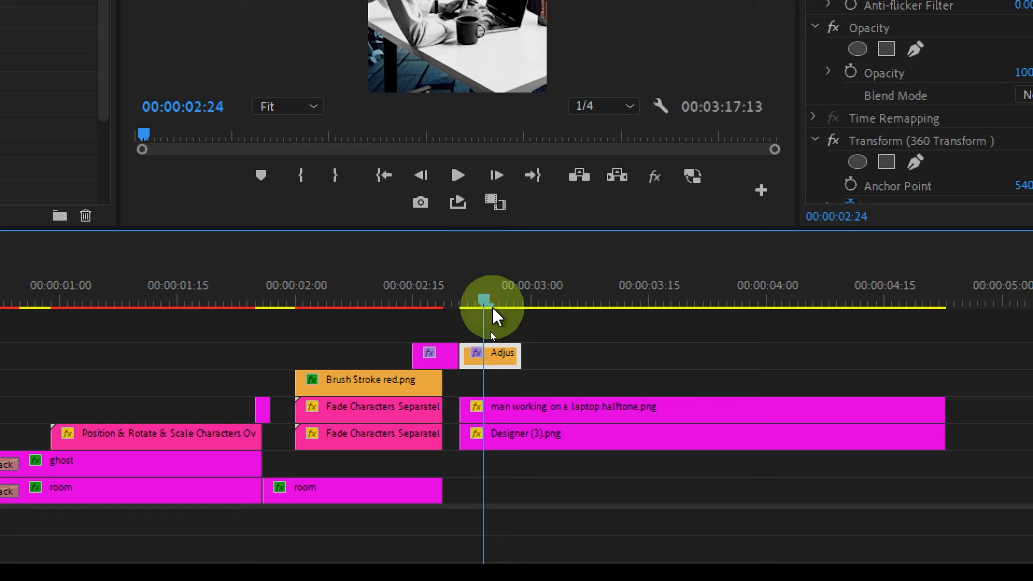
pyautogui.moveTo(486, 299); pyautogui.dragTo(496, 295)
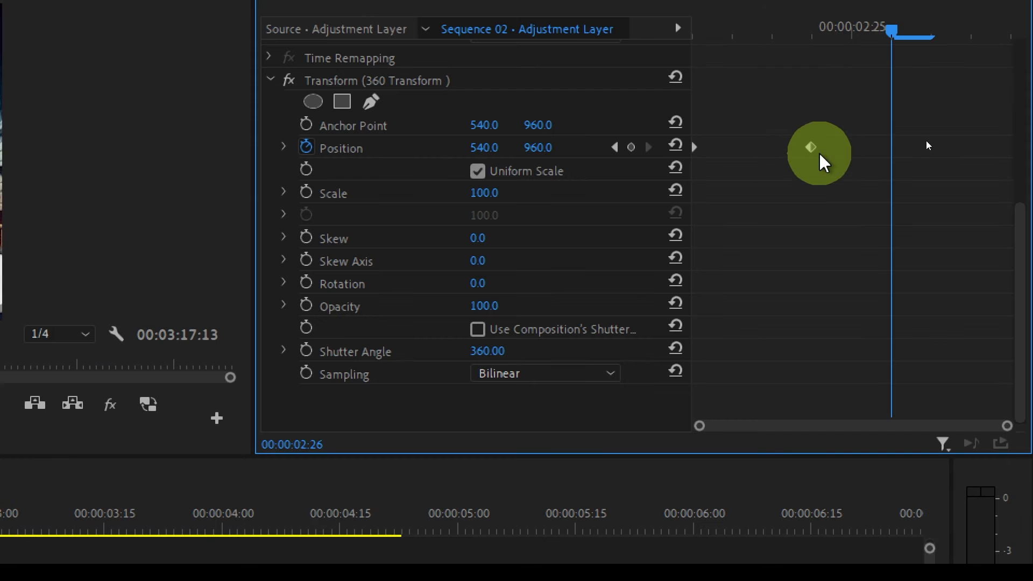
pyautogui.moveTo(813, 144); pyautogui.dragTo(914, 162)
# Step: Set both Position keyframes to Auto Bezier and shape the velocity curve with an early peak and a long ease-out
pyautogui.moveTo(674, 174); pyautogui.dragTo(676, 172)
pyautogui.rightClick(697, 145)
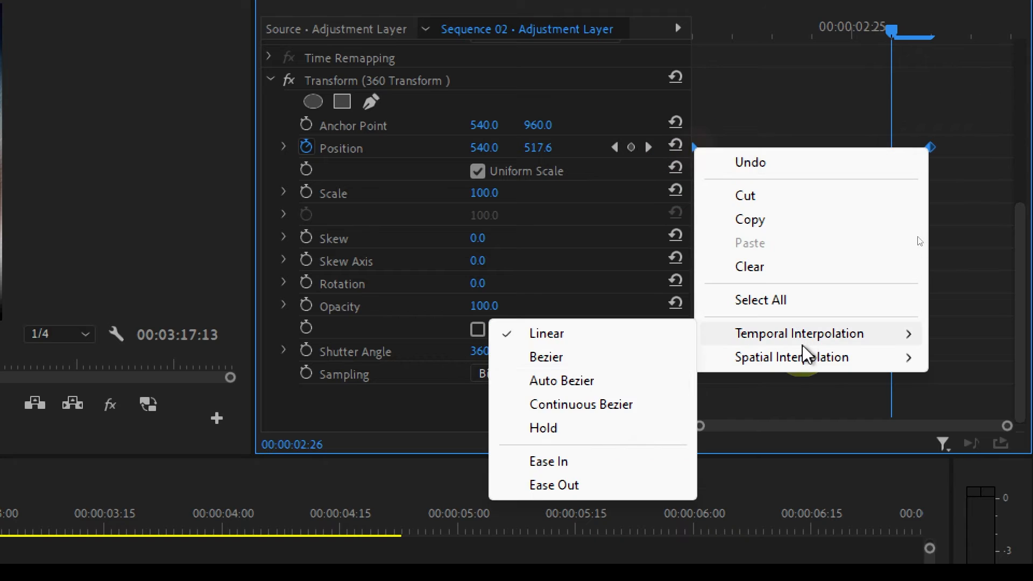
pyautogui.click(570, 386)
pyautogui.click(285, 149)
pyautogui.moveTo(891, 174); pyautogui.dragTo(673, 214)
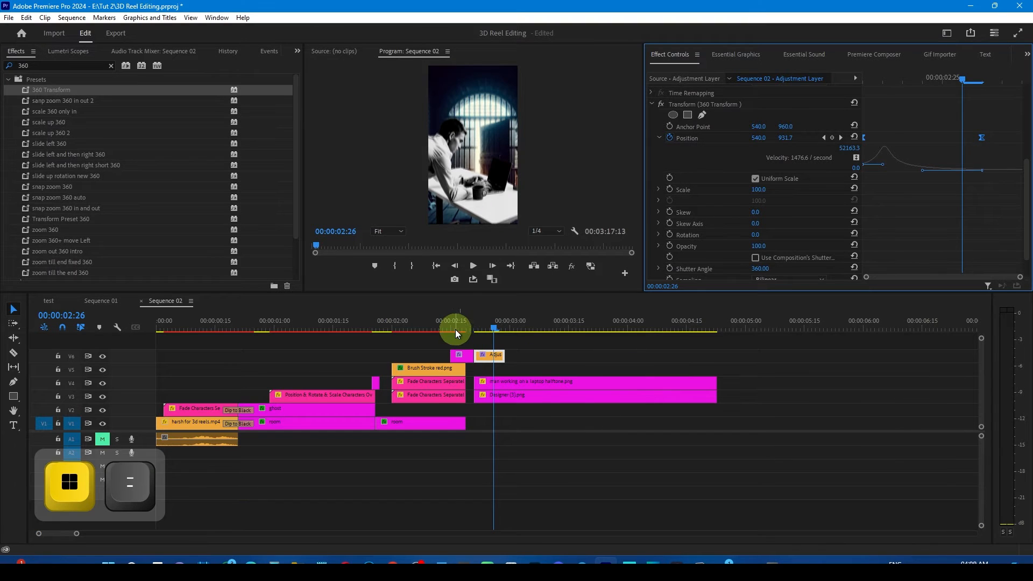
# Step: Play back the slide transition in Sequence 02 and check the matching moment in the reference Sequence 01
pyautogui.moveTo(455, 329)
pyautogui.mouseDown()
pyautogui.moveTo(453, 316)
pyautogui.moveTo(470, 318)
pyautogui.mouseUp()
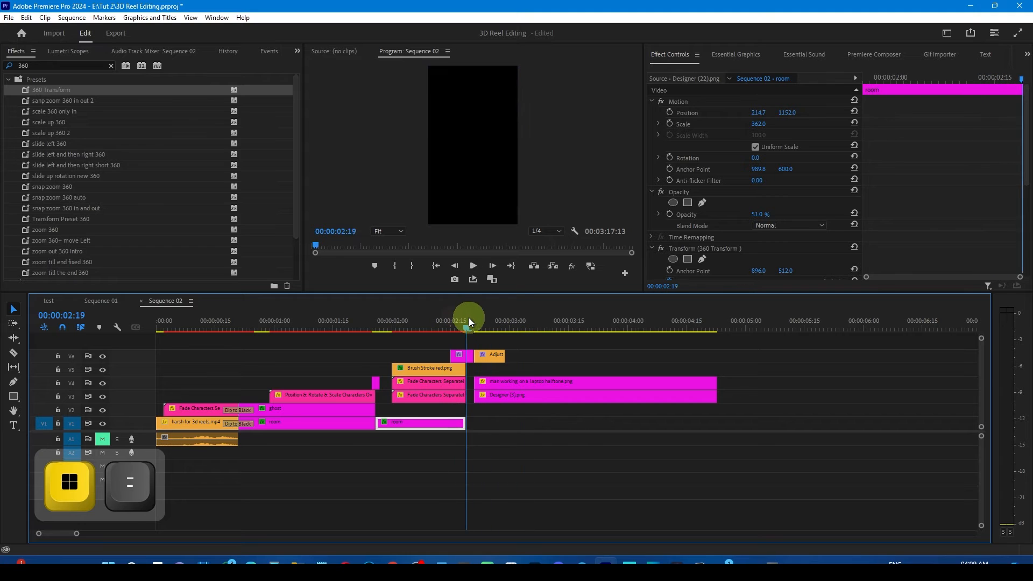
pyautogui.press('space')
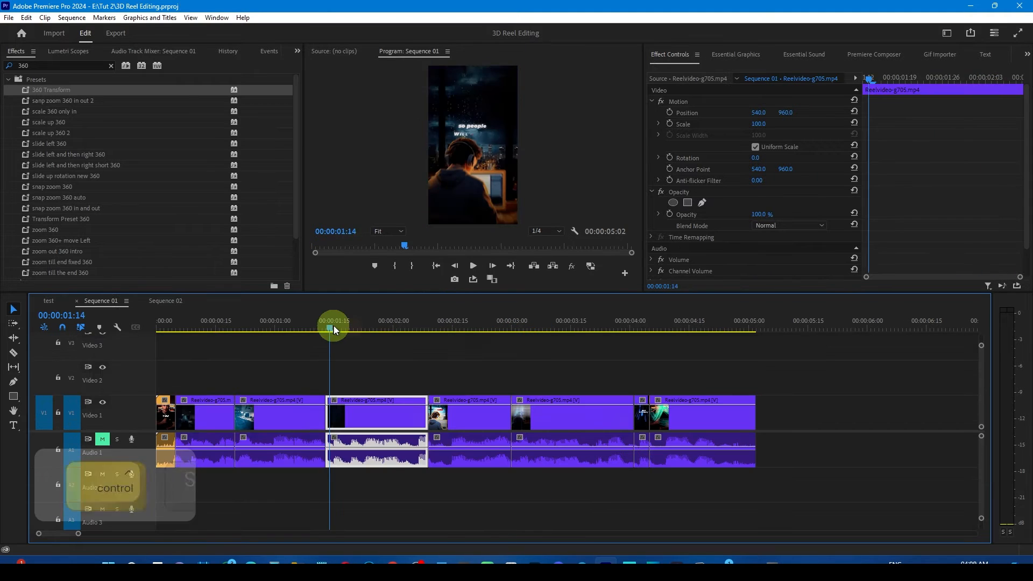
pyautogui.moveTo(334, 330); pyautogui.dragTo(375, 335)
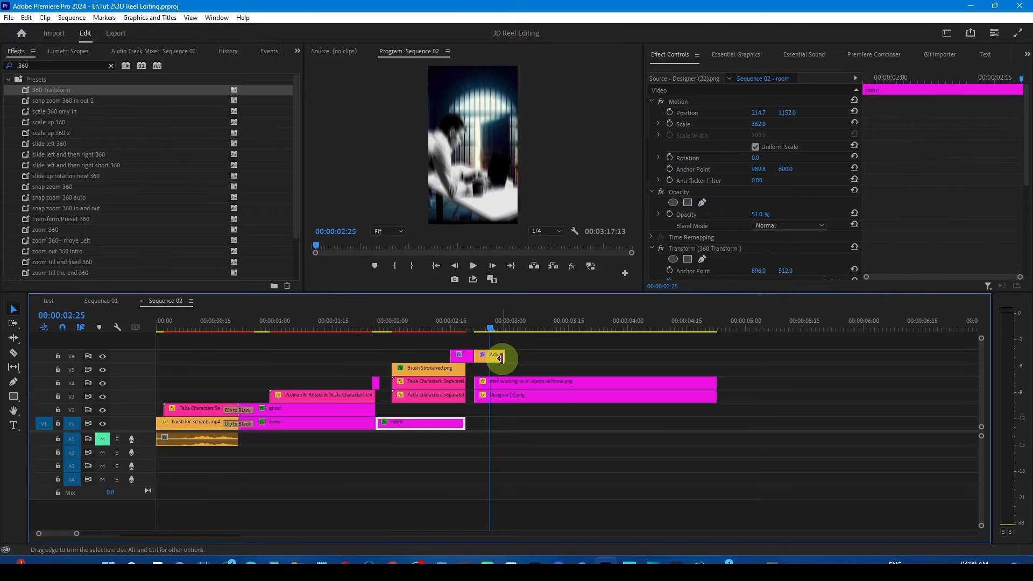
# Step: Extend the adjustment layer further over the laptop images and add a Transform Scale keyframe of 100 just before 00:00:02:28
pyautogui.moveTo(502, 357); pyautogui.dragTo(578, 358)
pyautogui.moveTo(490, 330); pyautogui.dragTo(497, 328)
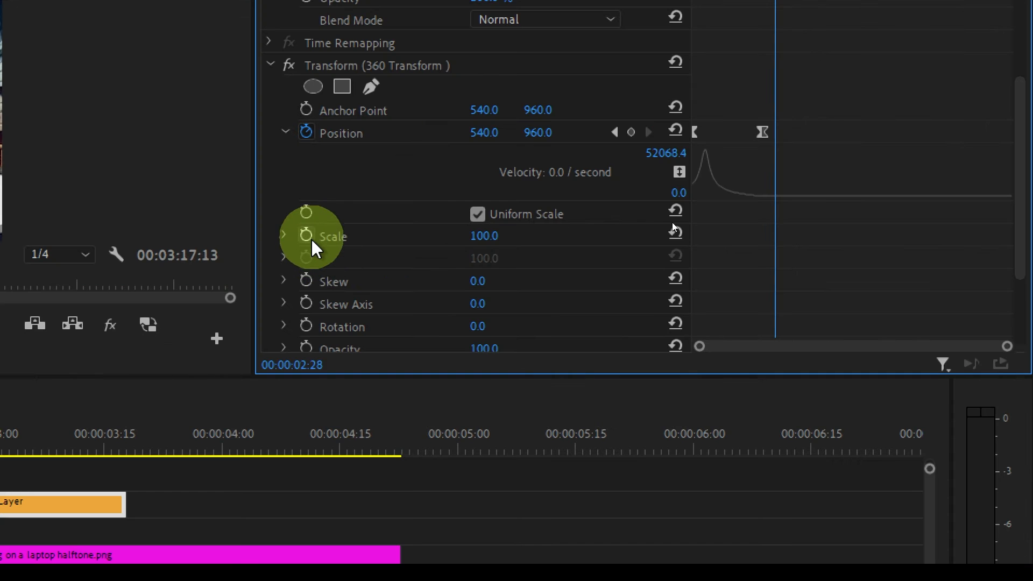
pyautogui.click(306, 236)
pyautogui.click(775, 236)
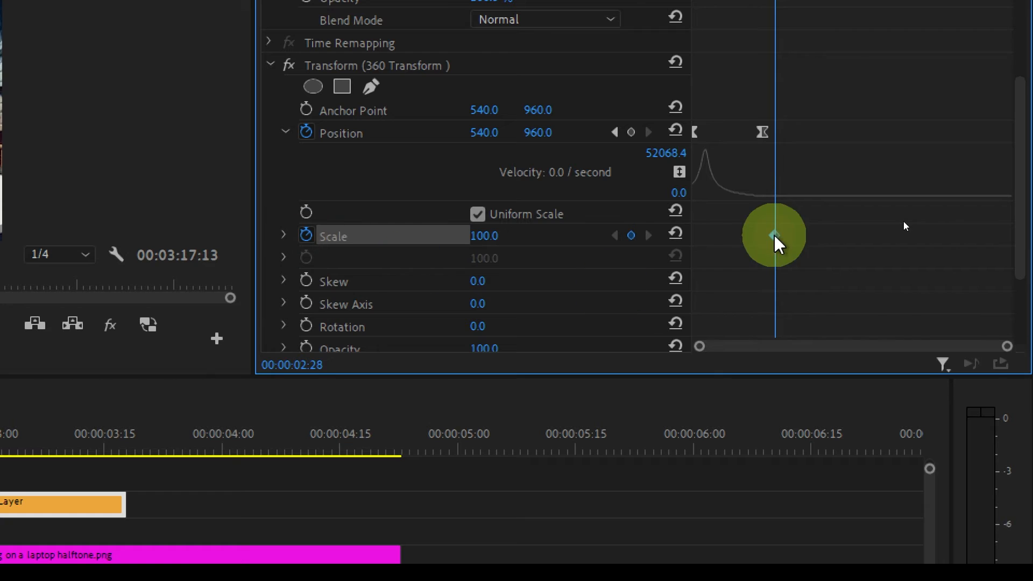
pyautogui.moveTo(749, 235); pyautogui.dragTo(738, 235)
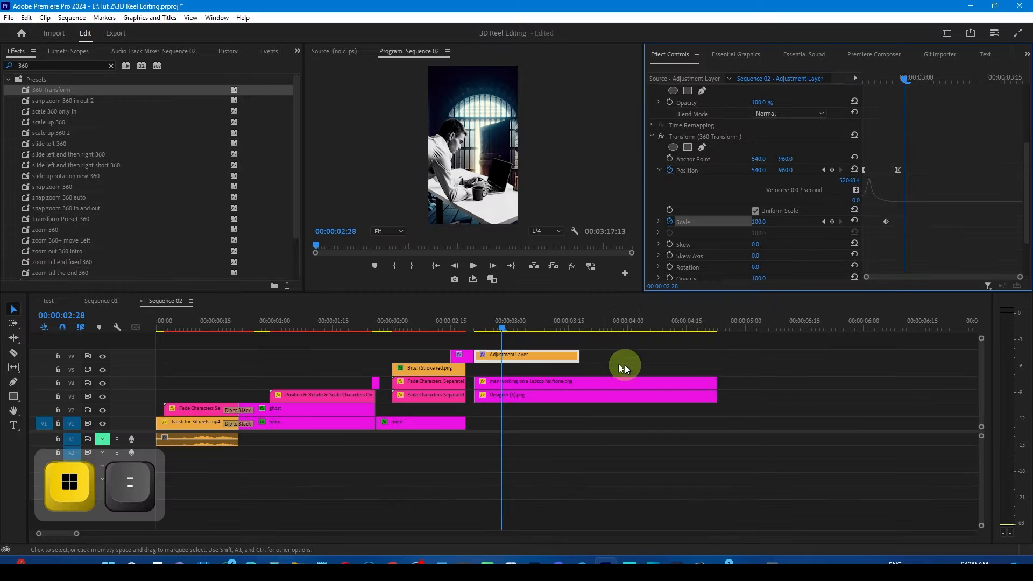
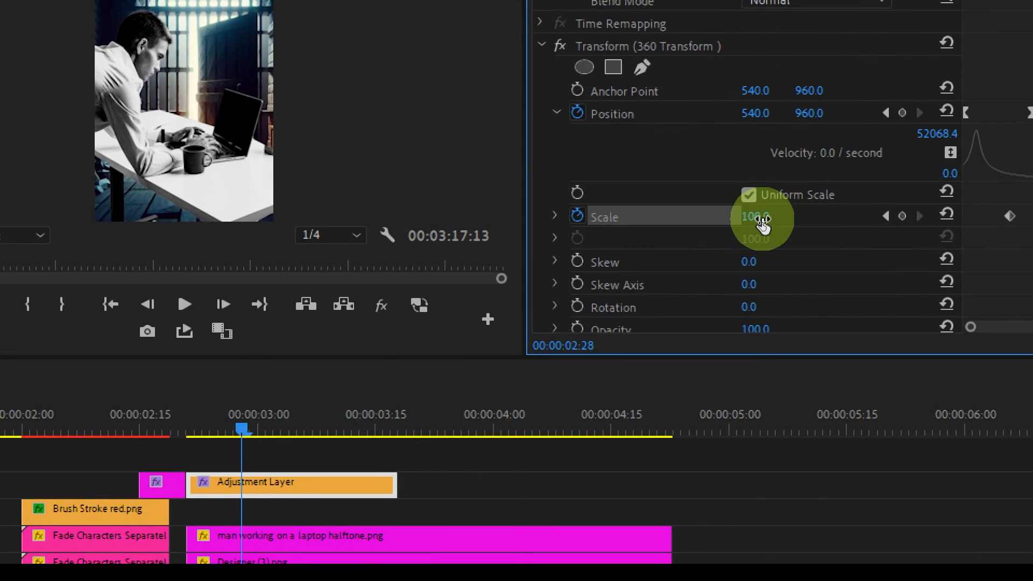
# Step: Add a second Scale keyframe of 130.1, preview the zoom, and move that keyframe later, to just before 00:00:03:10
pyautogui.moveTo(756, 216); pyautogui.dragTo(773, 217)
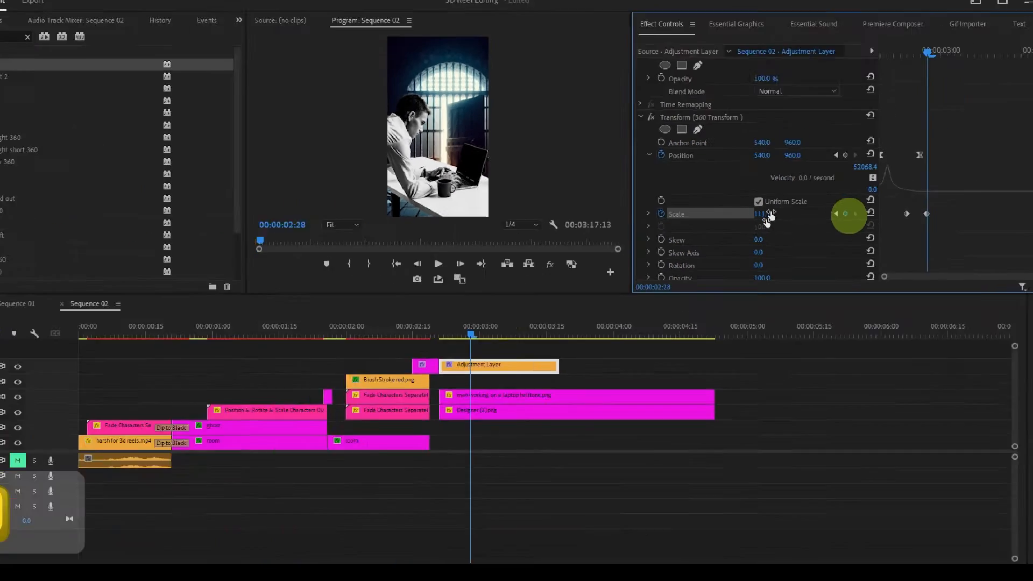
pyautogui.press('Up')
pyautogui.press('space')
pyautogui.press('space')
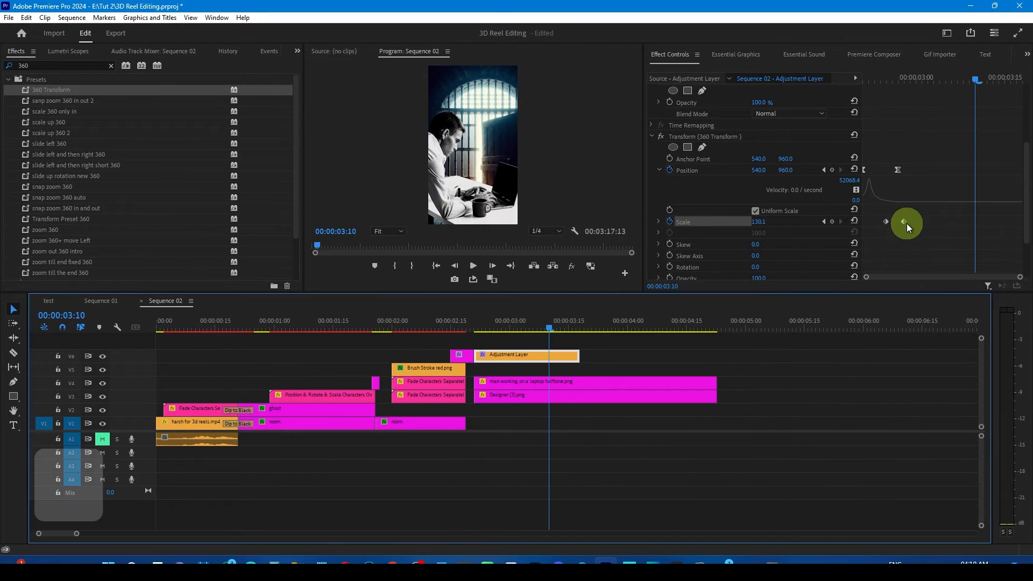
pyautogui.press('super+plus')
pyautogui.moveTo(906, 223); pyautogui.dragTo(1017, 220)
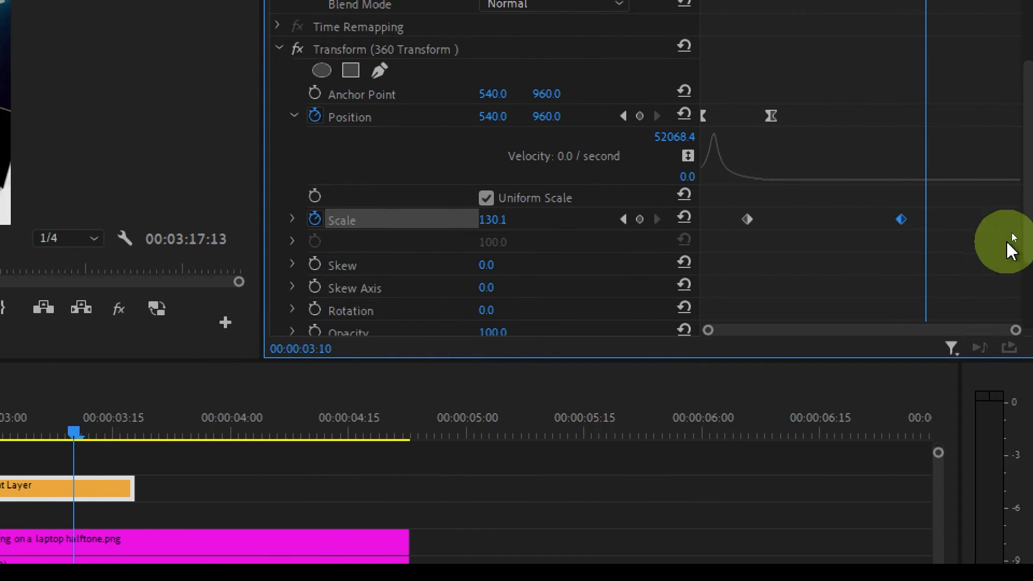
# Step: Set both Scale keyframes to Auto Bezier and reshape the velocity curve so the zoom starts slowly and peaks near the end
pyautogui.moveTo(700, 225); pyautogui.dragTo(705, 226)
pyautogui.rightClick(748, 220)
pyautogui.click(792, 450)
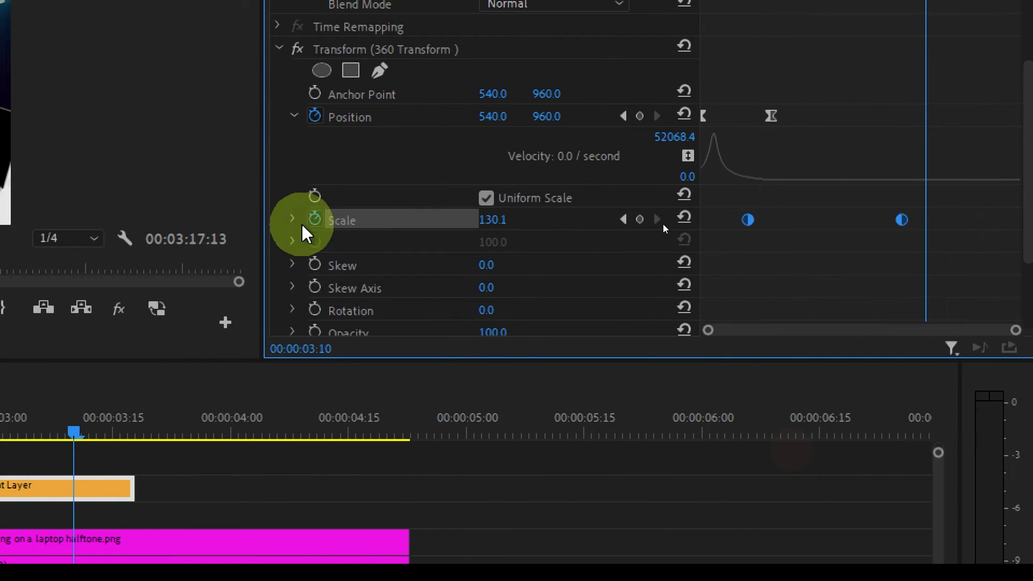
pyautogui.click(293, 218)
pyautogui.moveTo(1028, 194); pyautogui.dragTo(1028, 298)
pyautogui.scroll(3, 870, 82)
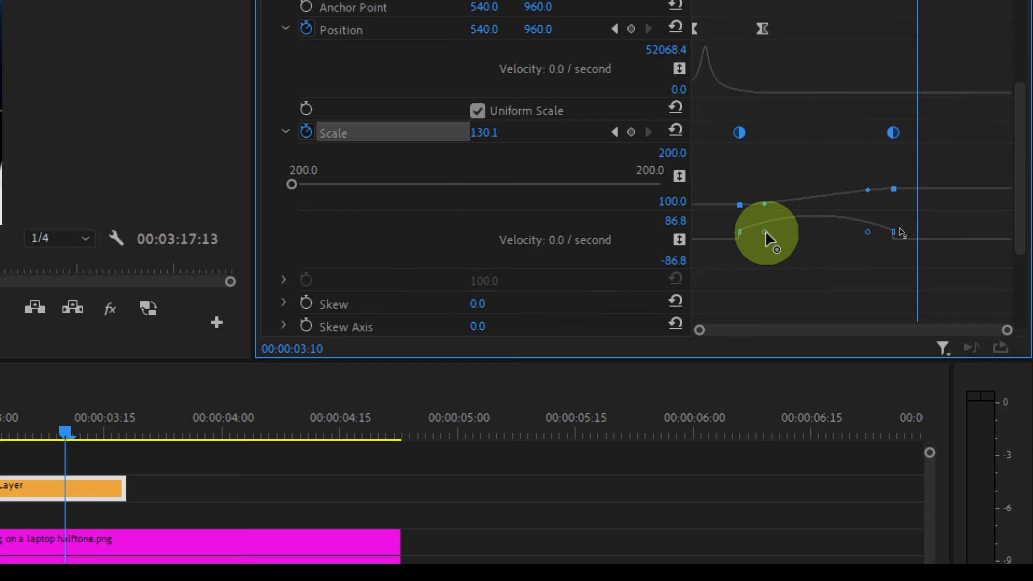
pyautogui.moveTo(774, 233); pyautogui.dragTo(817, 240)
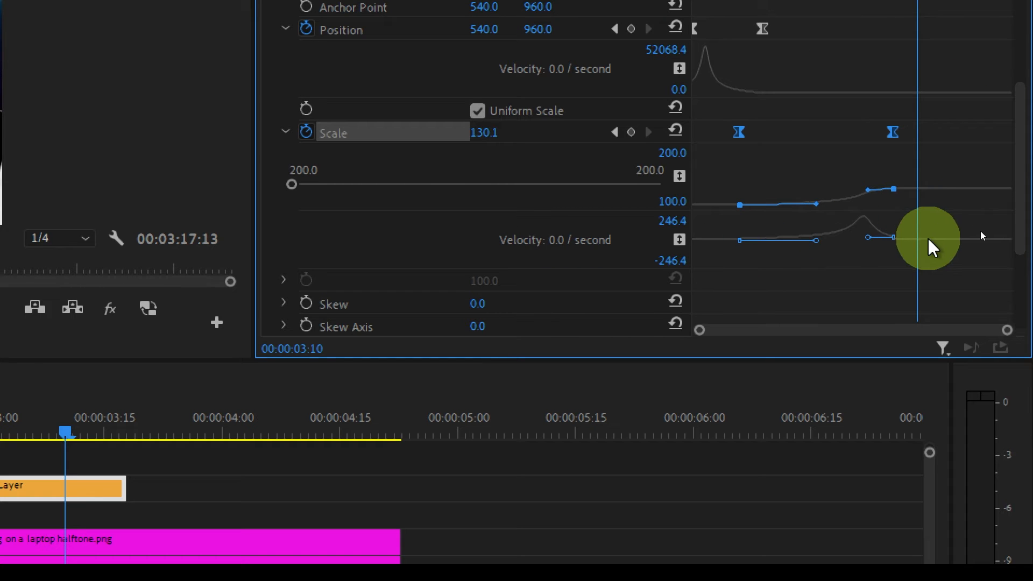
# Step: Play back the slide and zoom transition from the end of the text section
pyautogui.press('super+minus')
pyautogui.moveTo(479, 319); pyautogui.dragTo(453, 318)
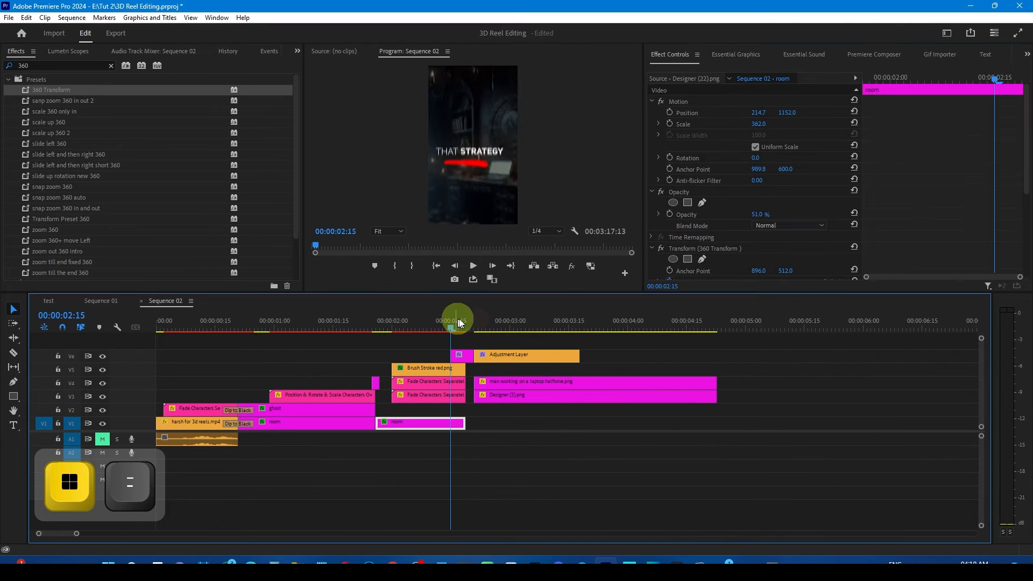
pyautogui.press('space')
pyautogui.click(556, 321)
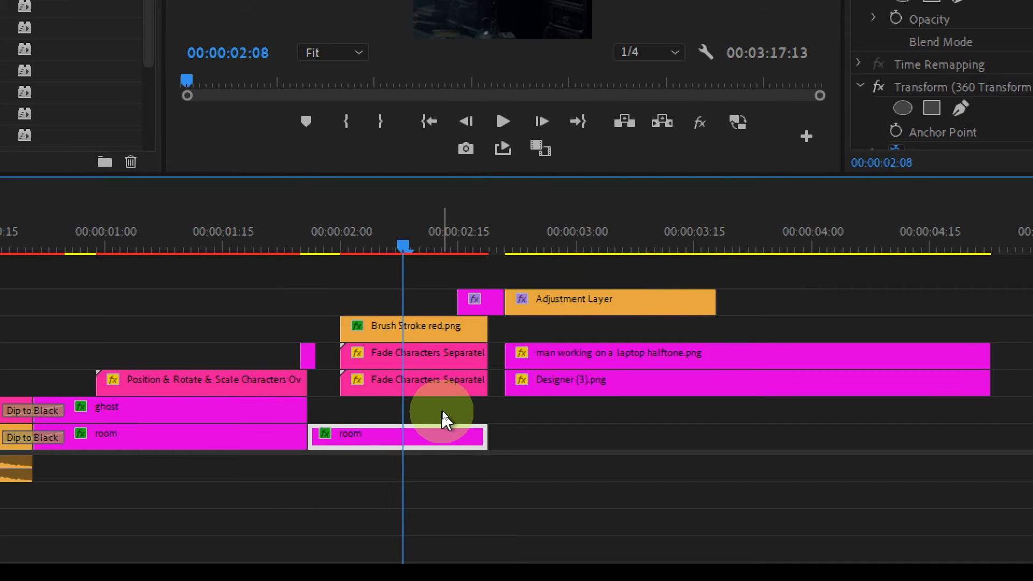
# Step: Duplicate the two Fade Characters Separately text clips onto V5 and V6 above the laptop images, starting at 00:00:03:10
pyautogui.moveTo(442, 411); pyautogui.dragTo(812, 323)
pyautogui.moveTo(634, 370); pyautogui.dragTo(603, 370)
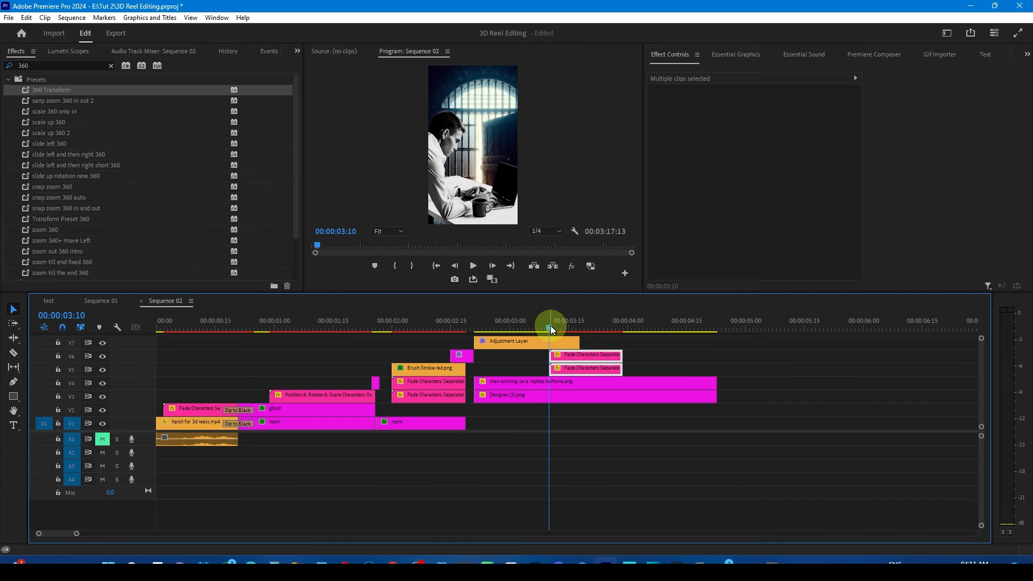
# Step: Change the copied titles to "so people" at position 637, 796 with scale 60, and "will stop" in red below it
pyautogui.moveTo(574, 331); pyautogui.dragTo(590, 329)
pyautogui.click(615, 358)
pyautogui.click(874, 54)
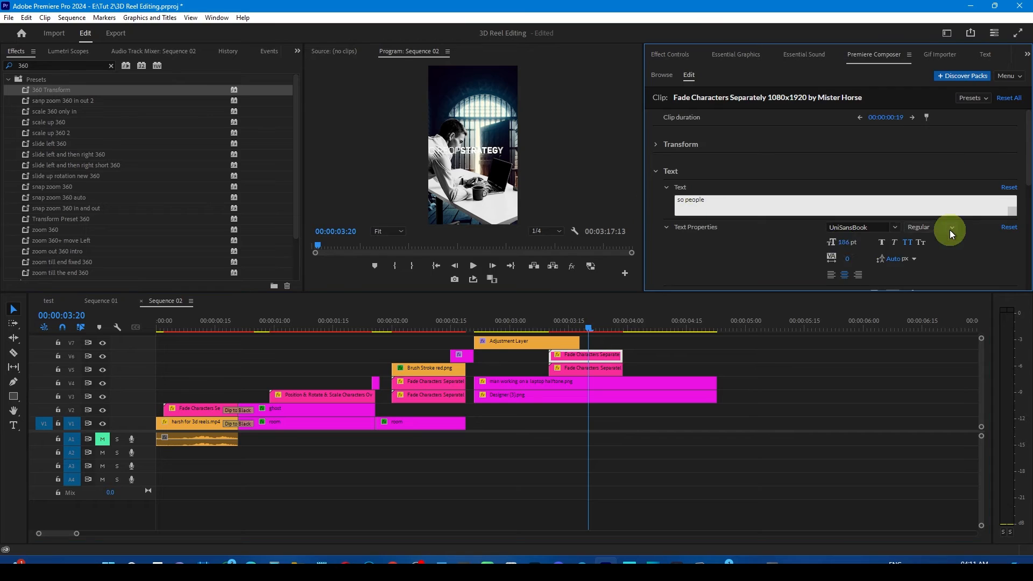
pyautogui.click(656, 144)
pyautogui.moveTo(885, 161); pyautogui.dragTo(961, 166)
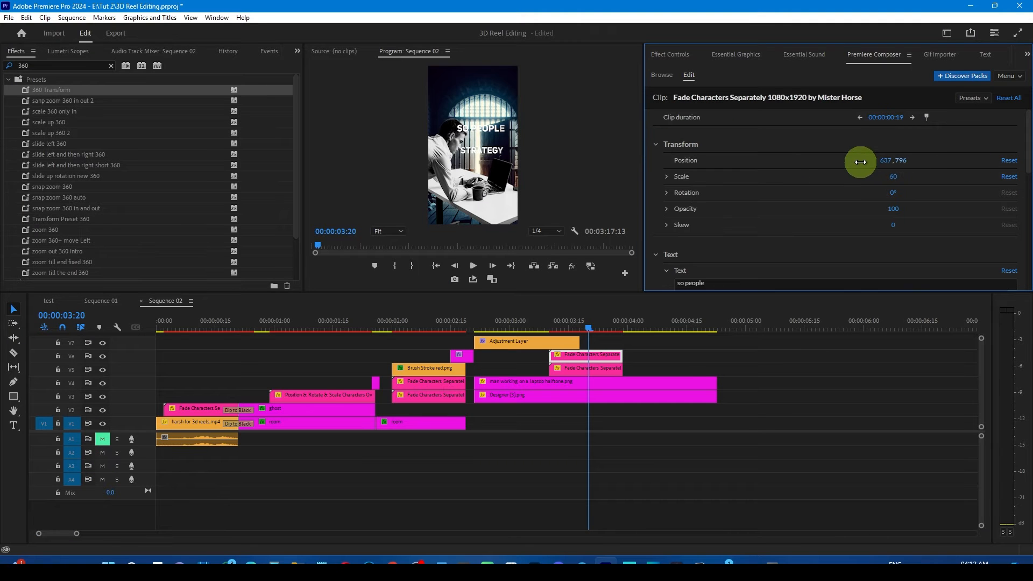
pyautogui.scroll(-5, 877, 188)
pyautogui.click(895, 219)
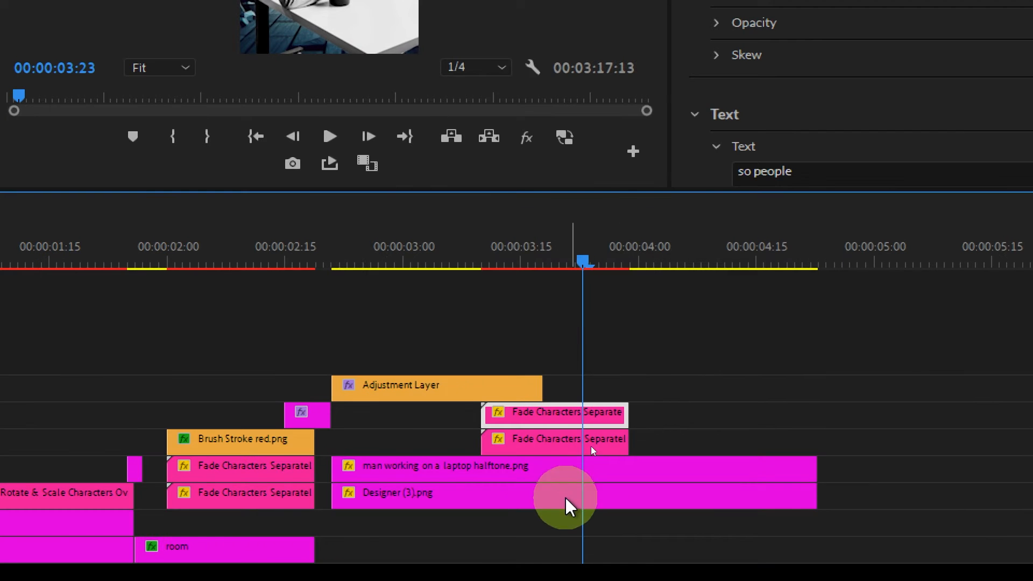
# Step: Raise the adjustment layer to V8 and the laptop man clip to V7 so the man covers the titles; check the playback
pyautogui.click(558, 382)
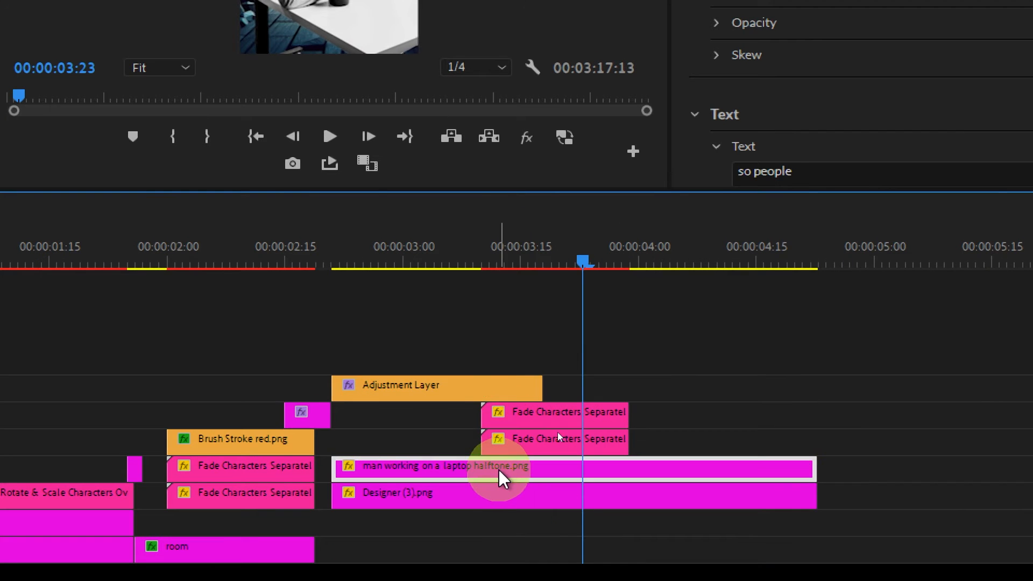
pyautogui.moveTo(416, 389); pyautogui.dragTo(417, 362)
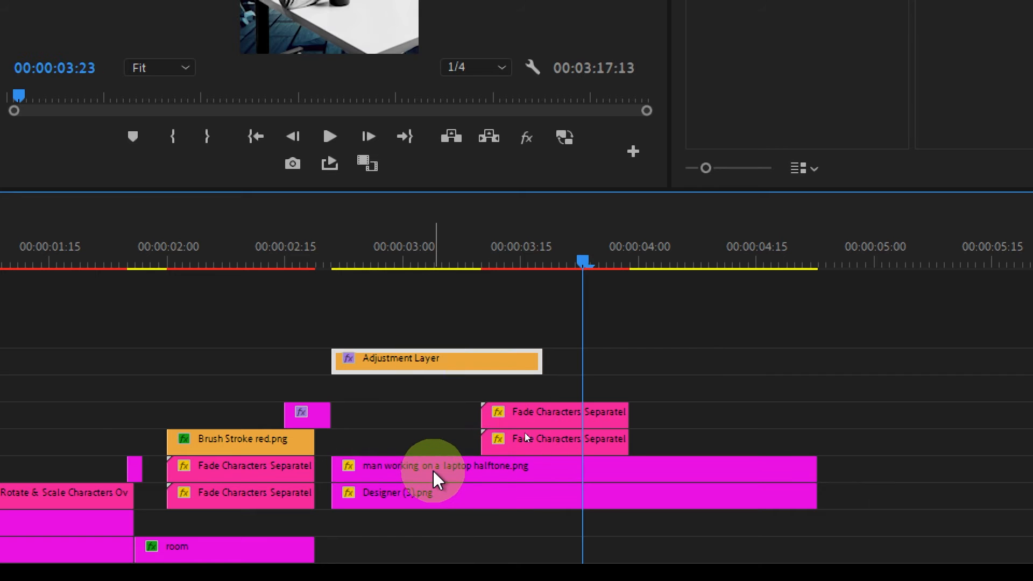
pyautogui.moveTo(433, 473); pyautogui.dragTo(441, 396)
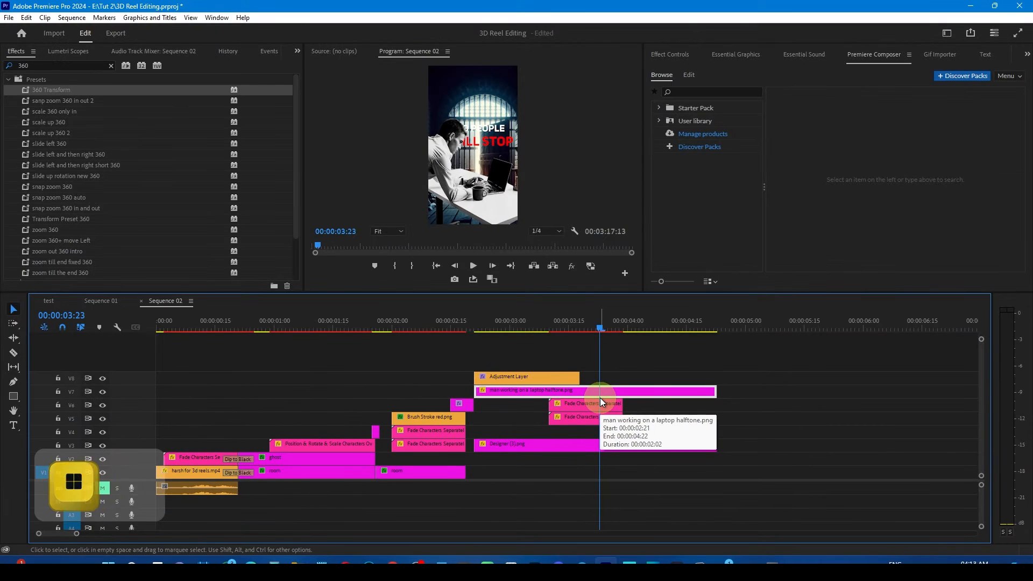
pyautogui.click(462, 322)
pyautogui.press('space')
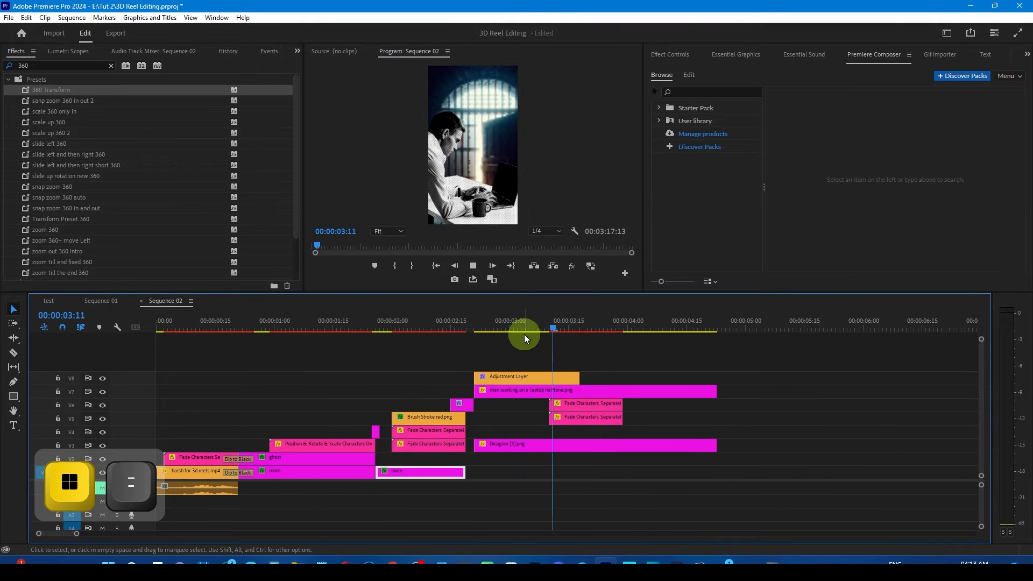
pyautogui.press('space')
# Step: Extend the V8 adjustment layer by 28 frames to a duration of 00:00:01:25, past the end of the title clips
pyautogui.moveTo(578, 376); pyautogui.dragTo(677, 378)
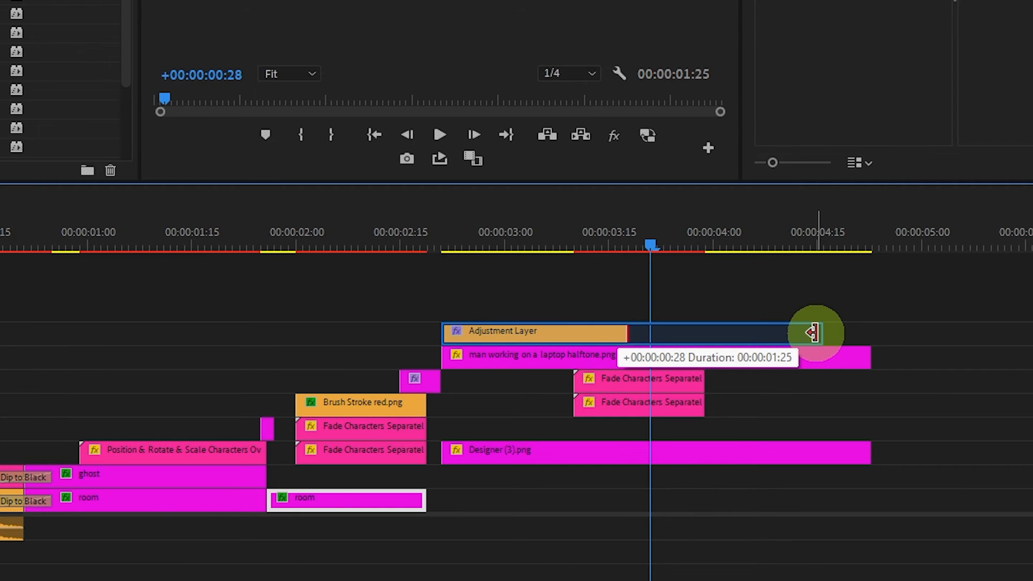
pyautogui.moveTo(813, 332); pyautogui.dragTo(813, 333)
pyautogui.click(658, 404)
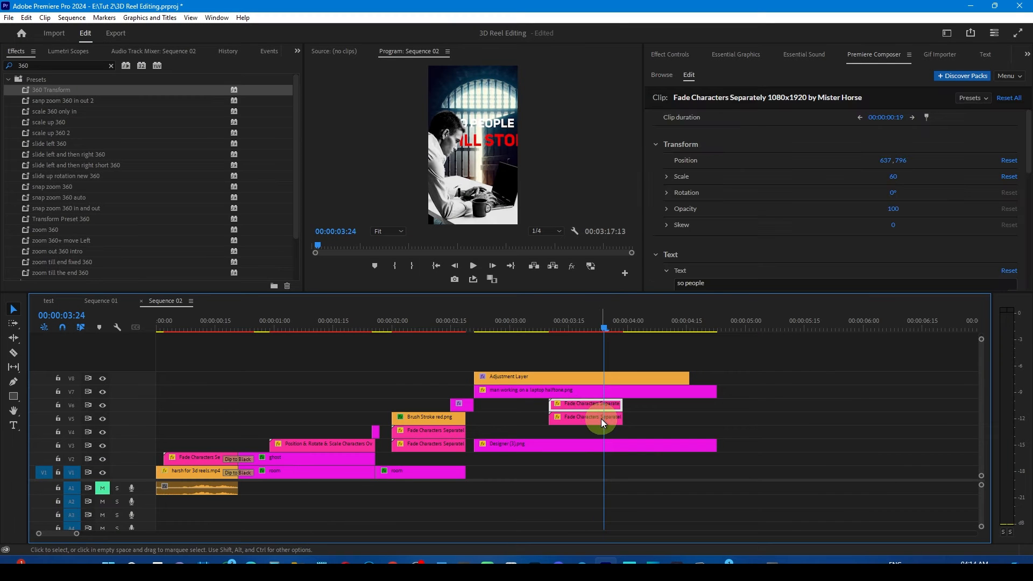
# Step: Set the red "will stop" title to position 628, 918 with scale 38, and compare the layout with the reference sequence
pyautogui.click(601, 419)
pyautogui.moveTo(902, 161); pyautogui.dragTo(880, 162)
pyautogui.moveTo(510, 327); pyautogui.dragTo(544, 327)
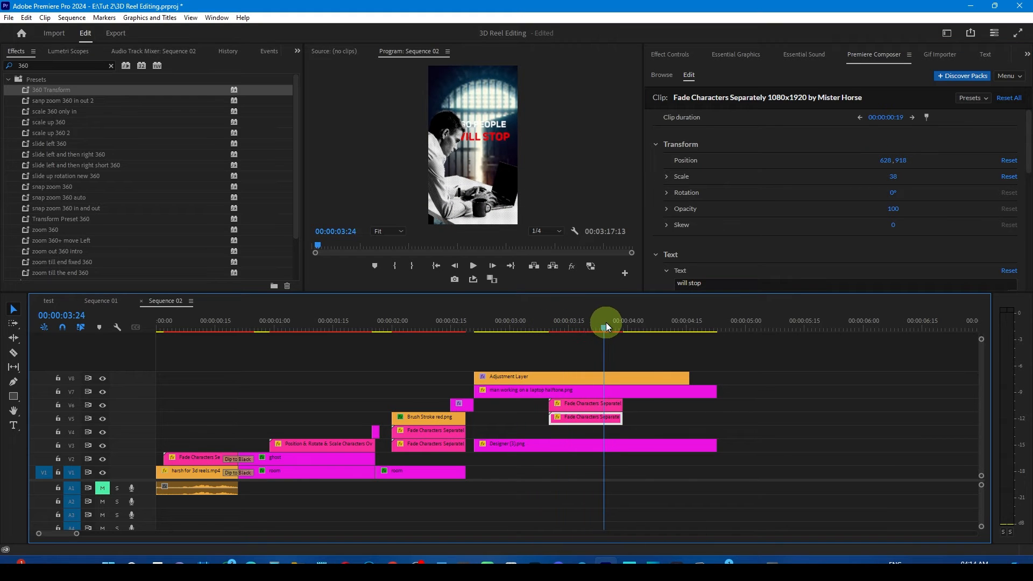
pyautogui.moveTo(606, 322); pyautogui.dragTo(553, 327)
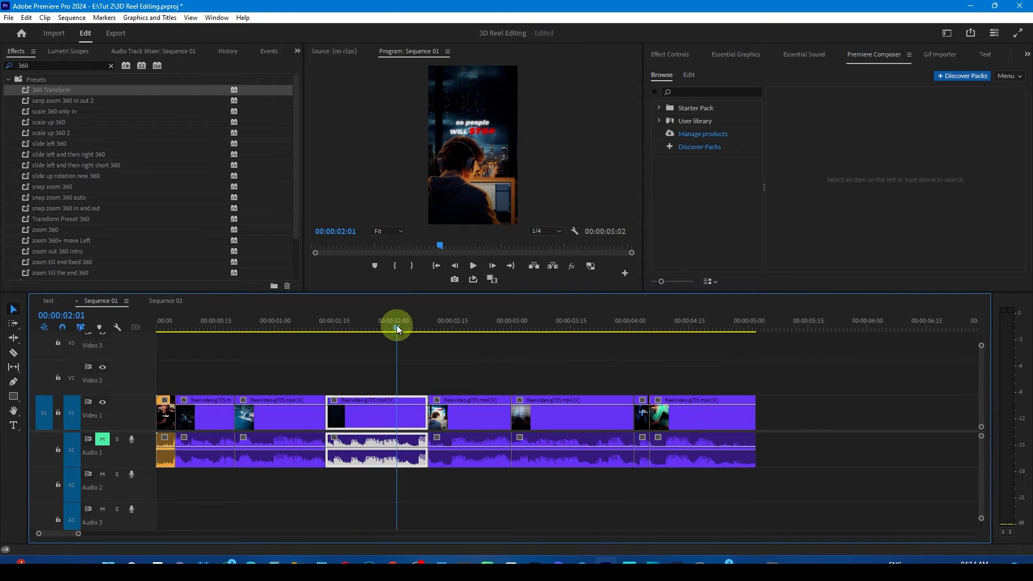
pyautogui.moveTo(396, 326)
pyautogui.mouseDown()
pyautogui.moveTo(365, 327)
pyautogui.moveTo(401, 332)
pyautogui.mouseUp()
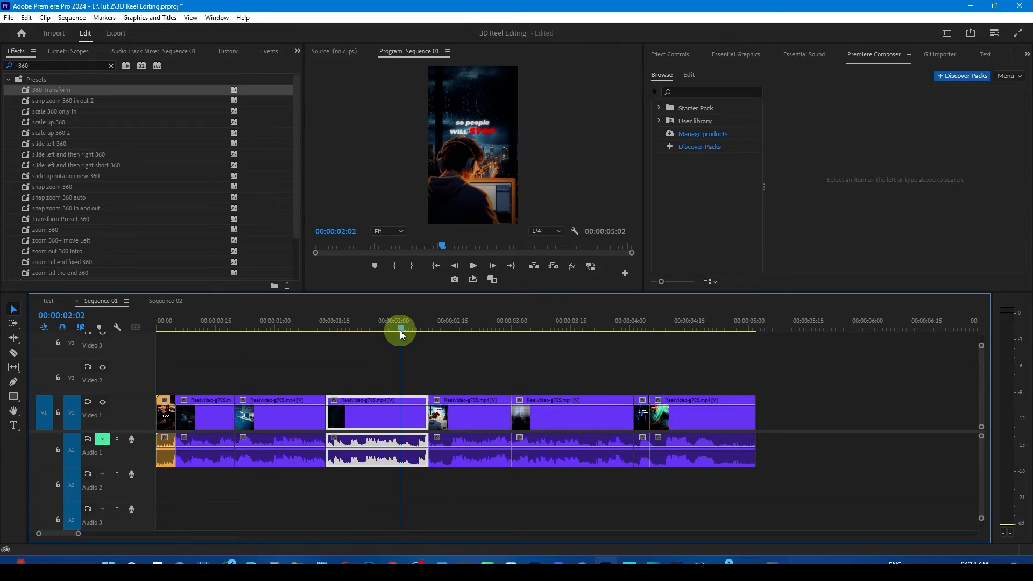
pyautogui.click(162, 305)
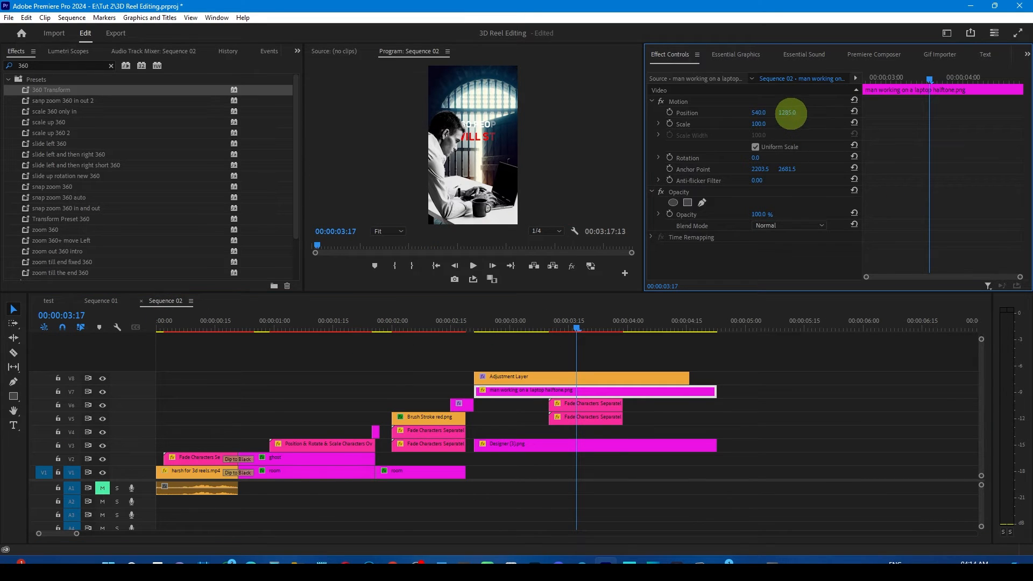
# Step: Lower the laptop man image in the frame and reduce the Designer (3).png background's opacity to 41%
pyautogui.moveTo(791, 113); pyautogui.dragTo(864, 113)
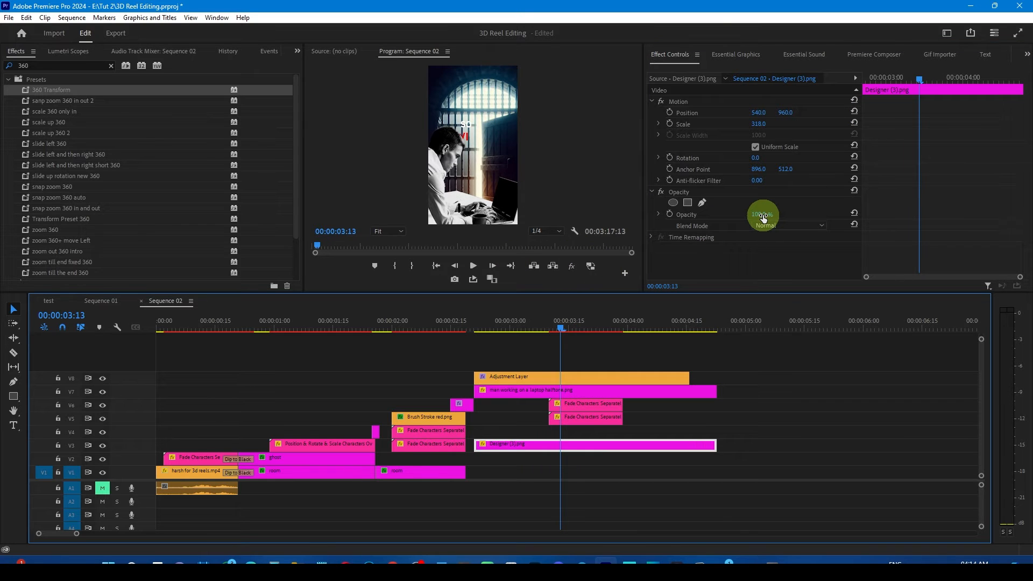
pyautogui.moveTo(763, 215); pyautogui.dragTo(730, 215)
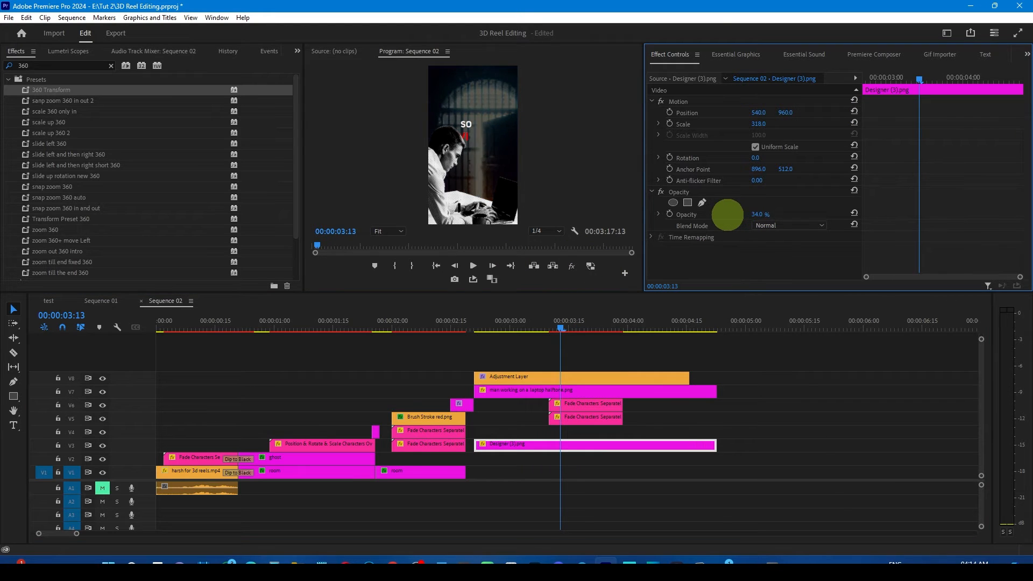
pyautogui.click(581, 327)
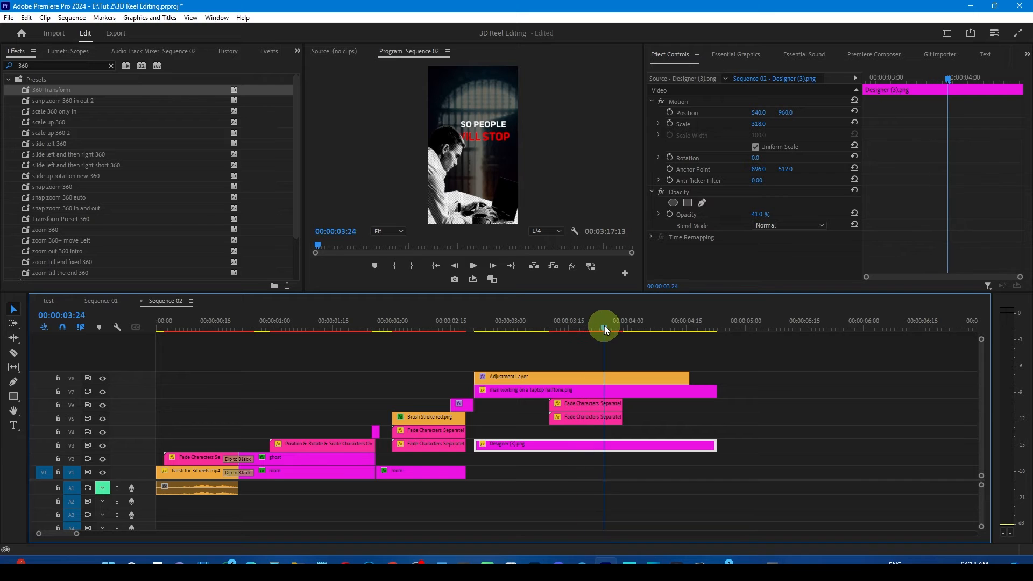
# Step: Check the title style in the reference sequence and make the "so people" and "will stop" titles italic
pyautogui.click(101, 302)
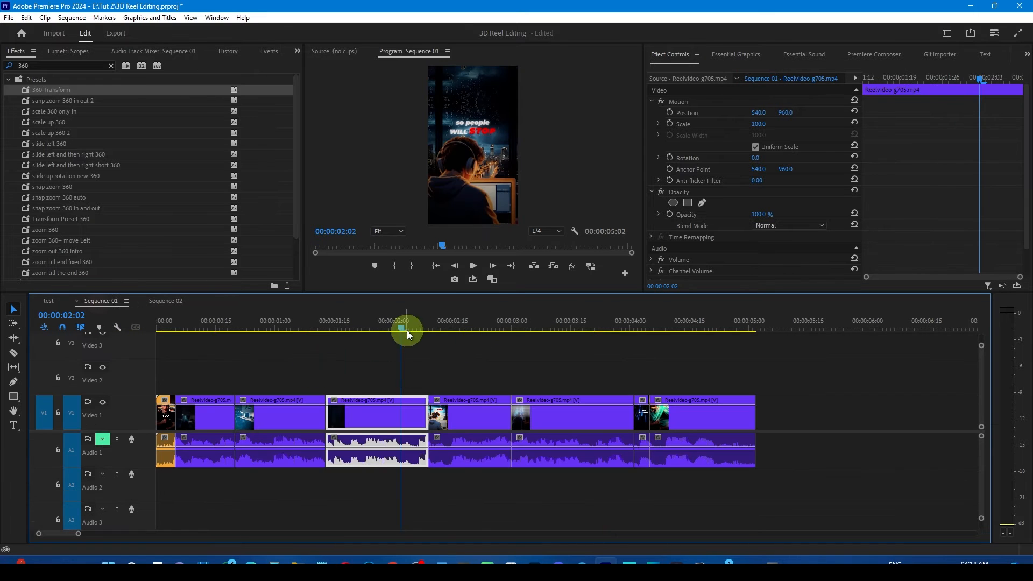
pyautogui.moveTo(406, 330)
pyautogui.mouseDown()
pyautogui.moveTo(345, 328)
pyautogui.moveTo(470, 334)
pyautogui.moveTo(421, 337)
pyautogui.mouseUp()
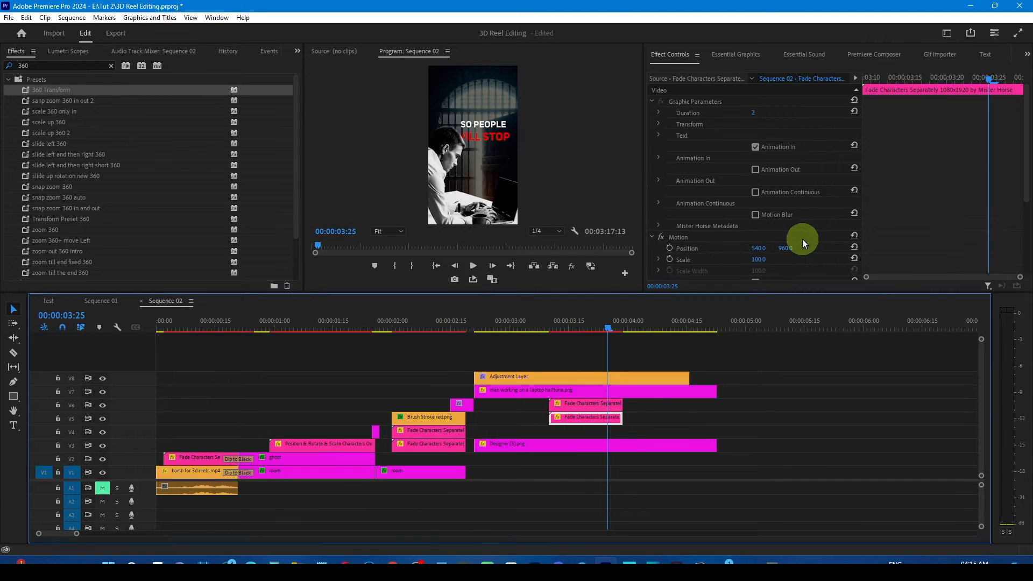
pyautogui.moveTo(1028, 148); pyautogui.dragTo(1028, 180)
pyautogui.click(761, 241)
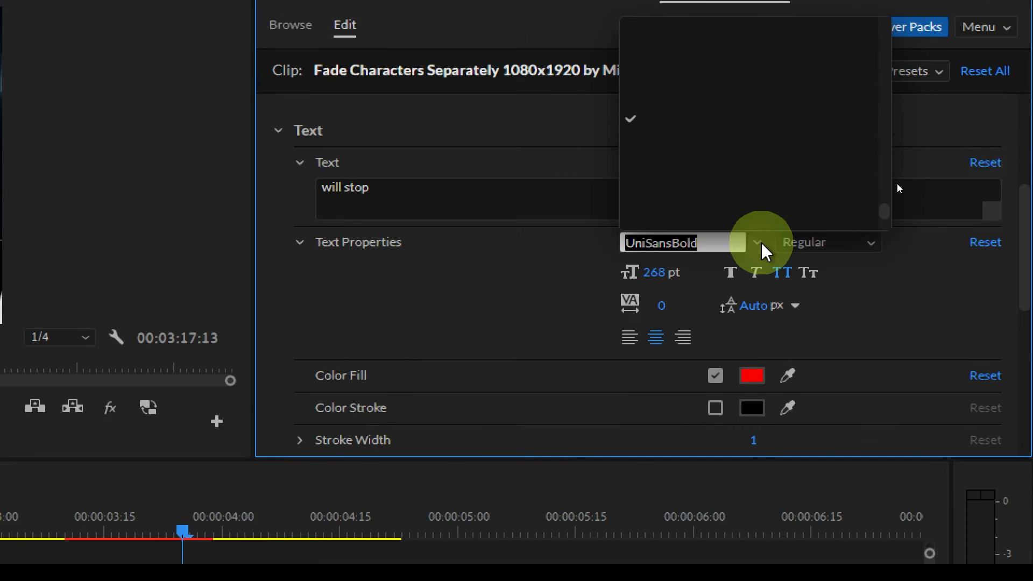
pyautogui.click(799, 203)
# Step: Extend both title clips on V5 and V6 to the end of the adjustment layer
pyautogui.moveTo(616, 325); pyautogui.dragTo(569, 330)
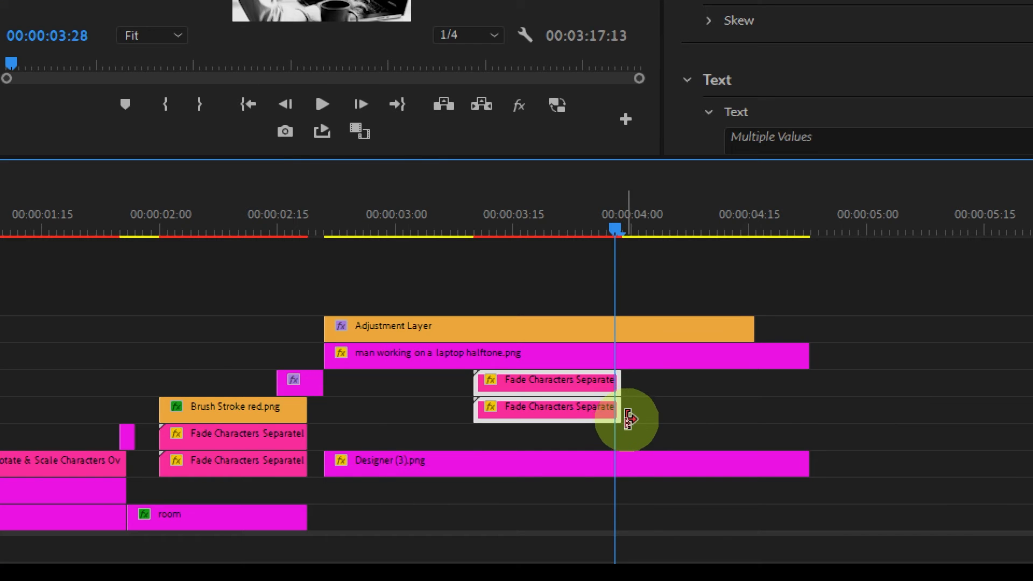
pyautogui.moveTo(619, 414); pyautogui.dragTo(754, 414)
pyautogui.click(621, 324)
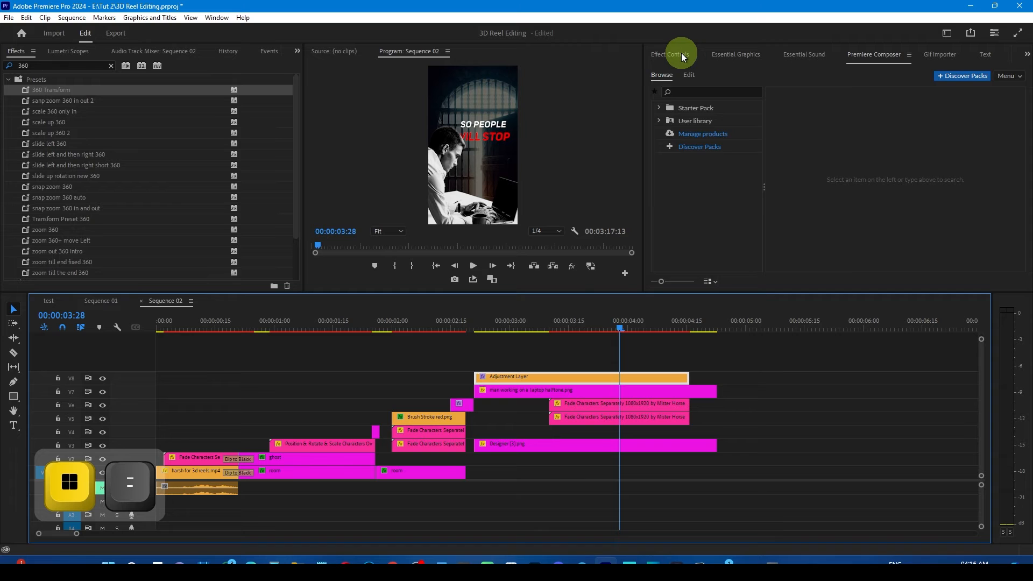
# Step: Shift the adjustment layer's last Transform Scale keyframe slightly earlier and add a zoom-out keyframe of 107.4 at 00:00:03:28
pyautogui.click(682, 54)
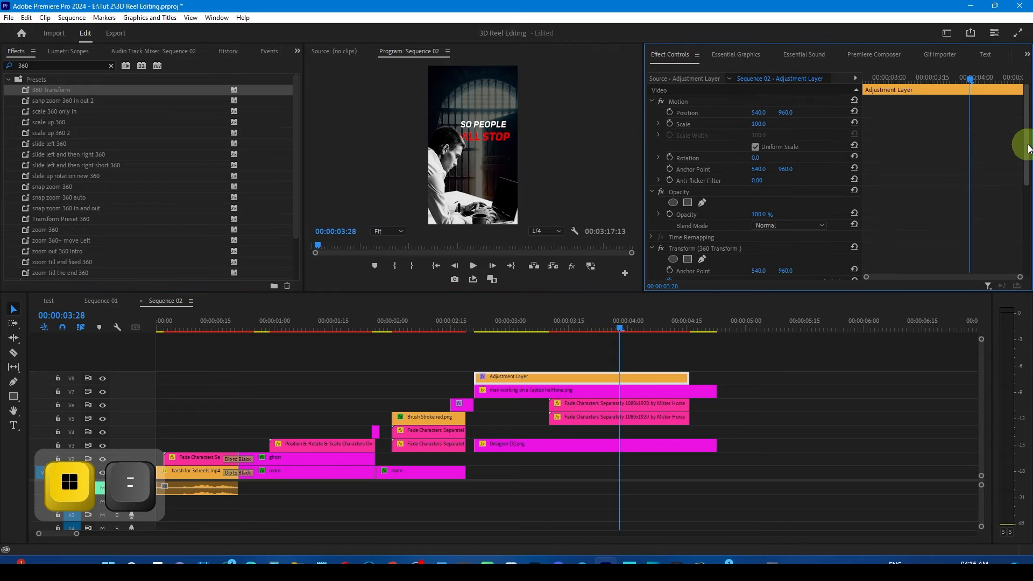
pyautogui.moveTo(1029, 144); pyautogui.dragTo(1028, 200)
pyautogui.click(958, 243)
pyautogui.moveTo(971, 228); pyautogui.dragTo(963, 229)
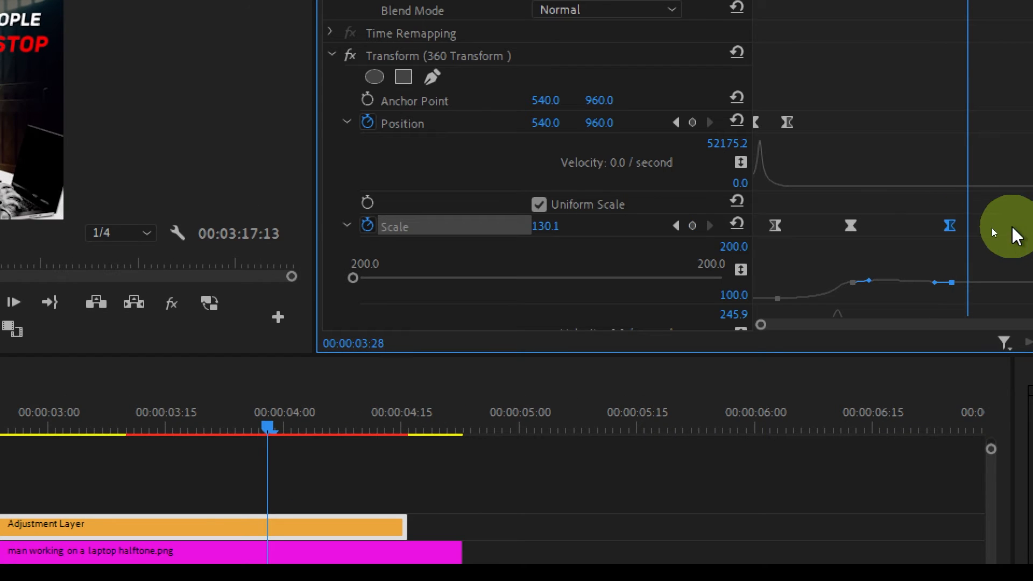
pyautogui.click(1010, 227)
pyautogui.moveTo(552, 226); pyautogui.dragTo(550, 227)
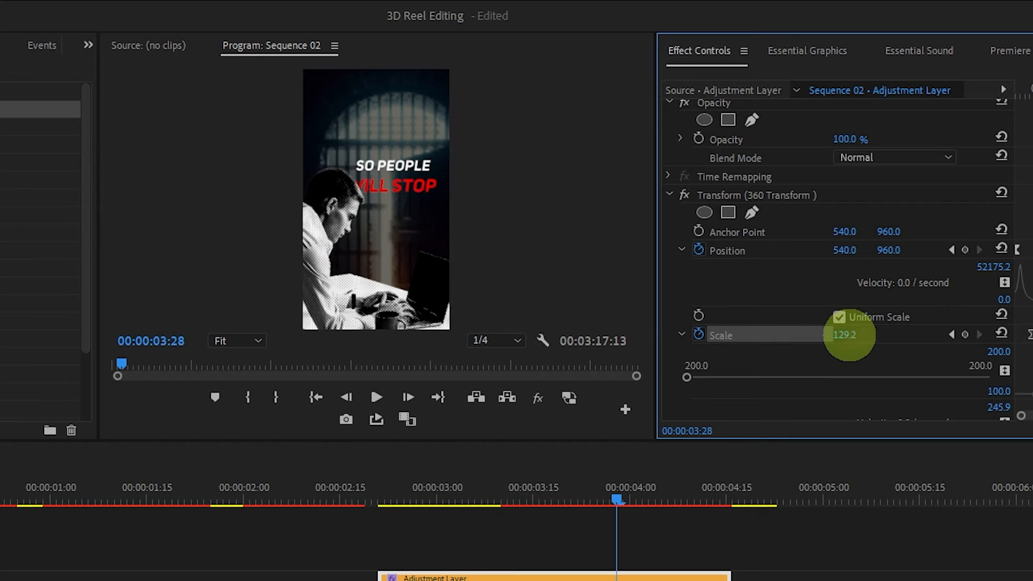
pyautogui.moveTo(850, 335); pyautogui.dragTo(688, 330)
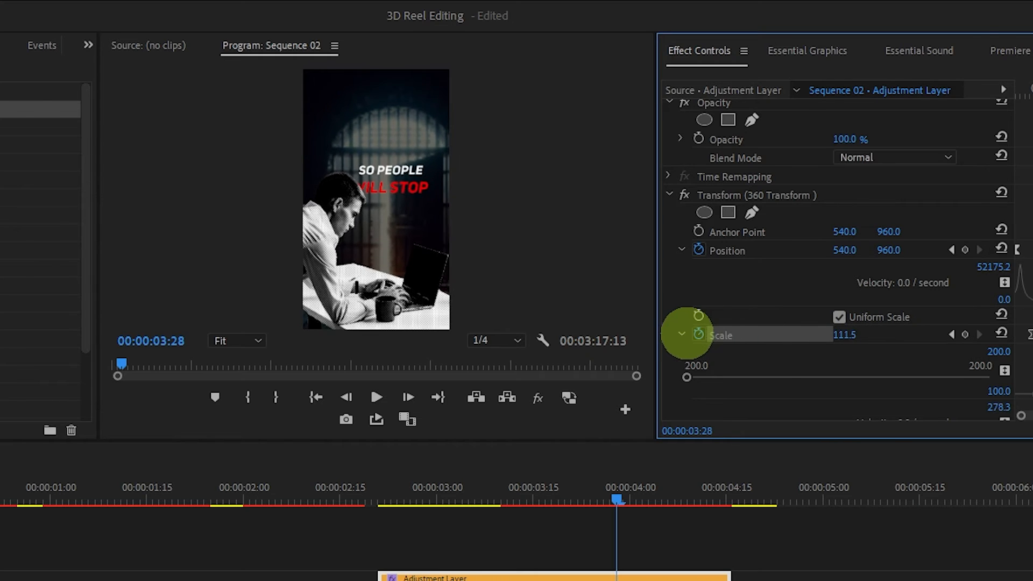
pyautogui.moveTo(968, 85); pyautogui.dragTo(978, 86)
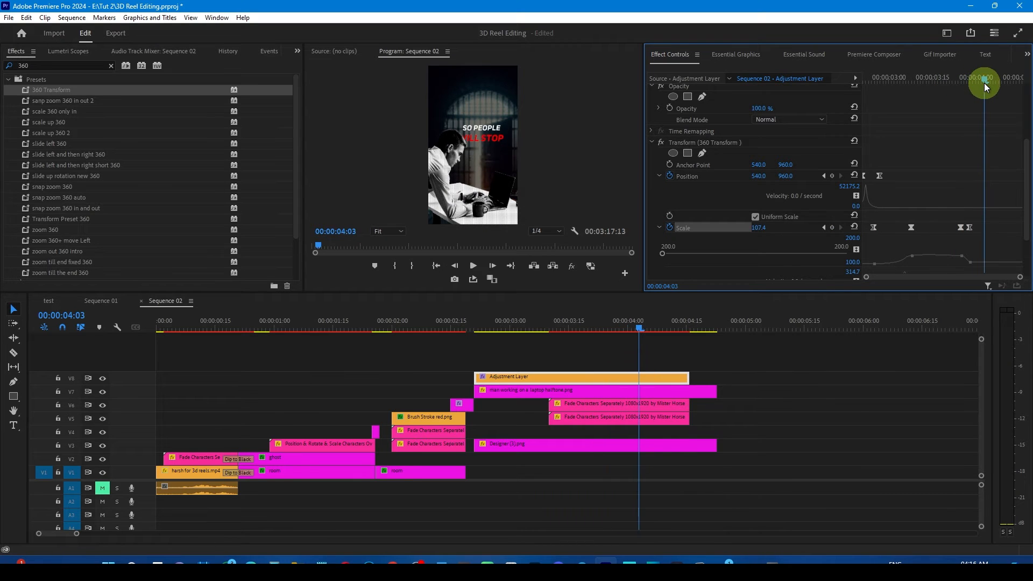
# Step: Duplicate the short white Color Matte clip onto V9 above the adjustment layer, starting at 00:00:04:03
pyautogui.click(657, 378)
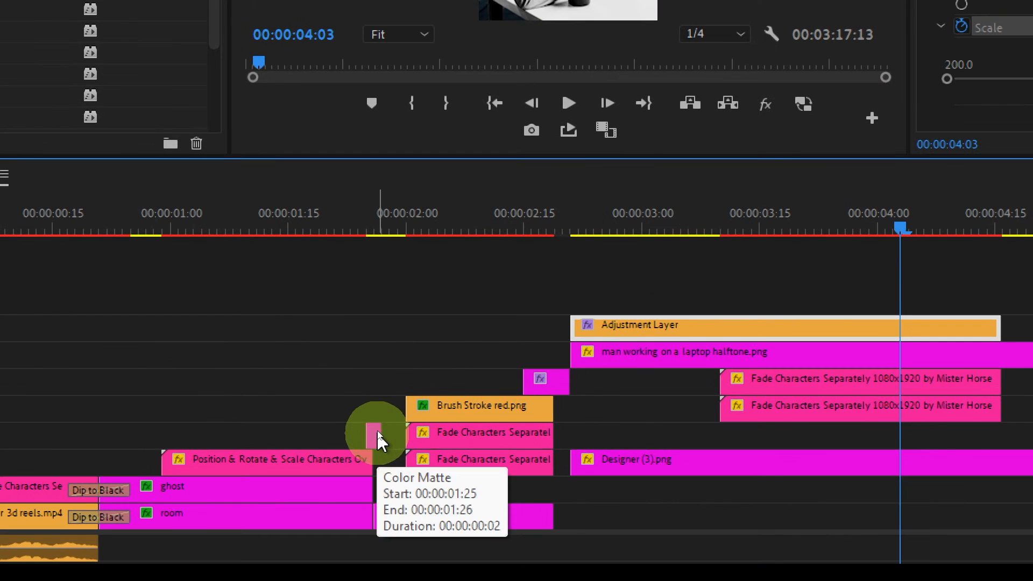
pyautogui.click(377, 431)
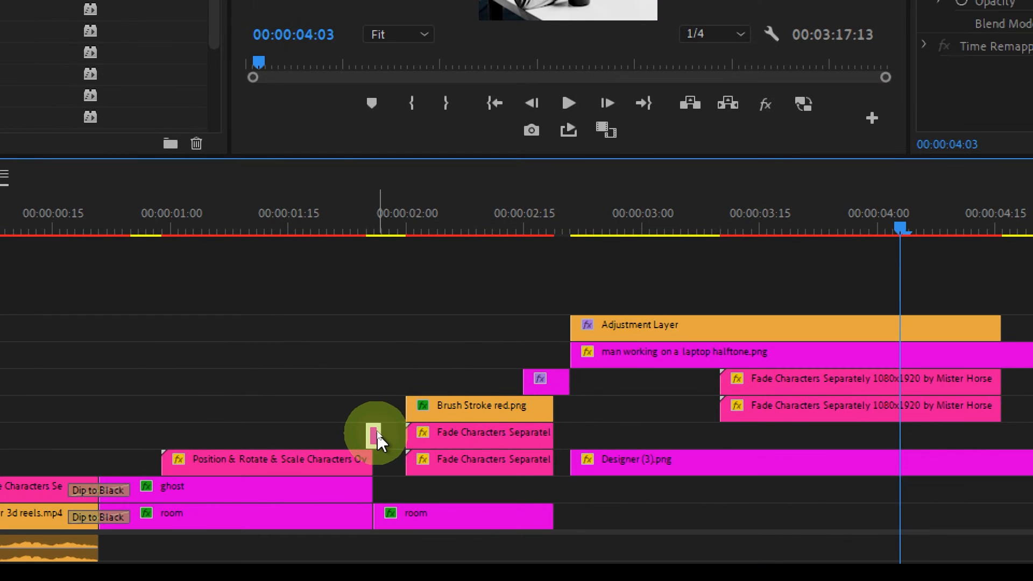
pyautogui.moveTo(376, 434); pyautogui.dragTo(908, 300)
pyautogui.moveTo(876, 219); pyautogui.dragTo(913, 219)
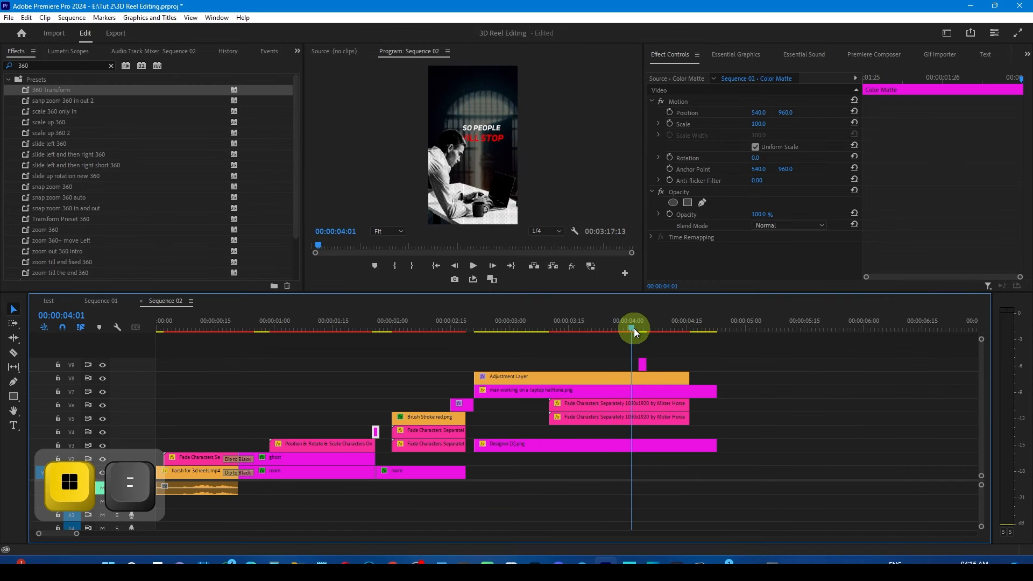
pyautogui.moveTo(648, 324); pyautogui.dragTo(643, 324)
# Step: Set the copied matte's blend mode to Screen and its opacity to 75%, save the project and preview the flash
pyautogui.click(810, 226)
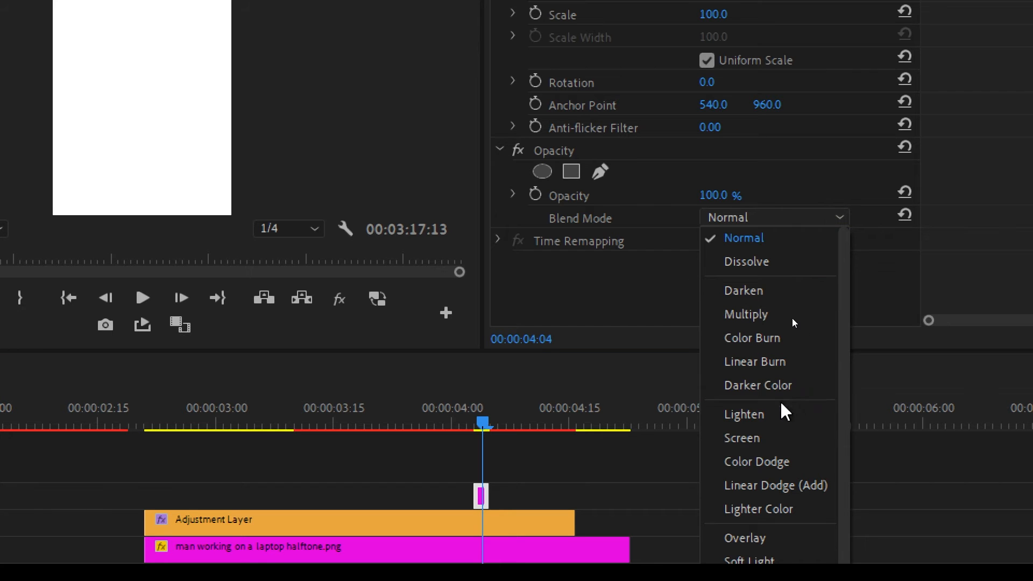
pyautogui.click(765, 437)
pyautogui.moveTo(718, 191); pyautogui.dragTo(681, 197)
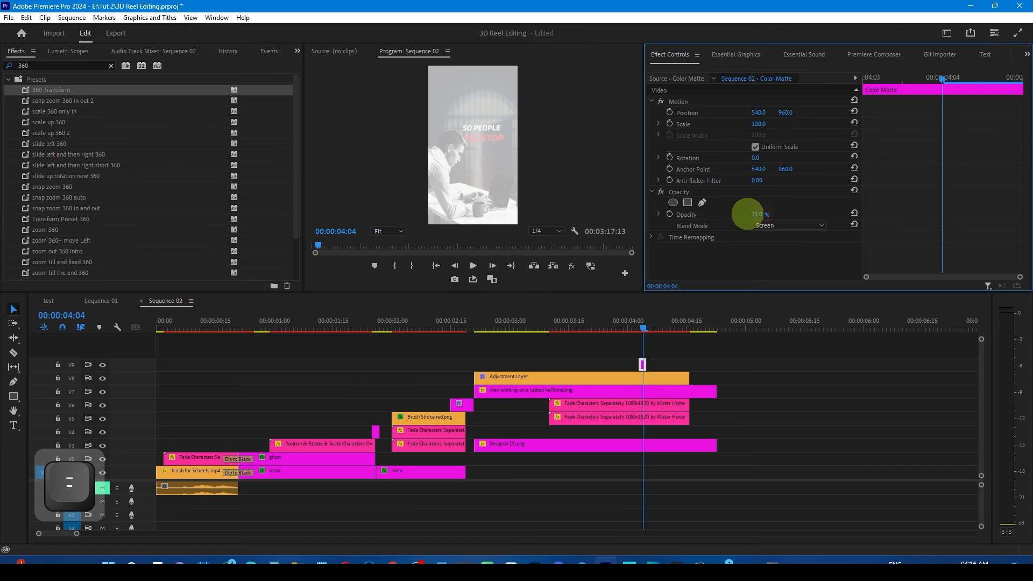
pyautogui.hotkey('ctrl', 's')
pyautogui.press('space')
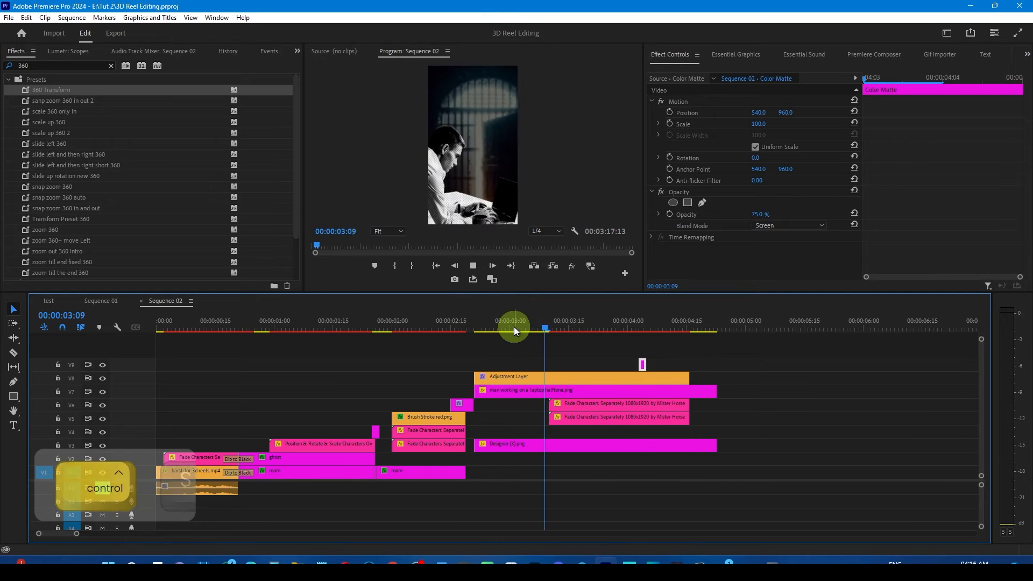
pyautogui.moveTo(616, 330); pyautogui.dragTo(639, 332)
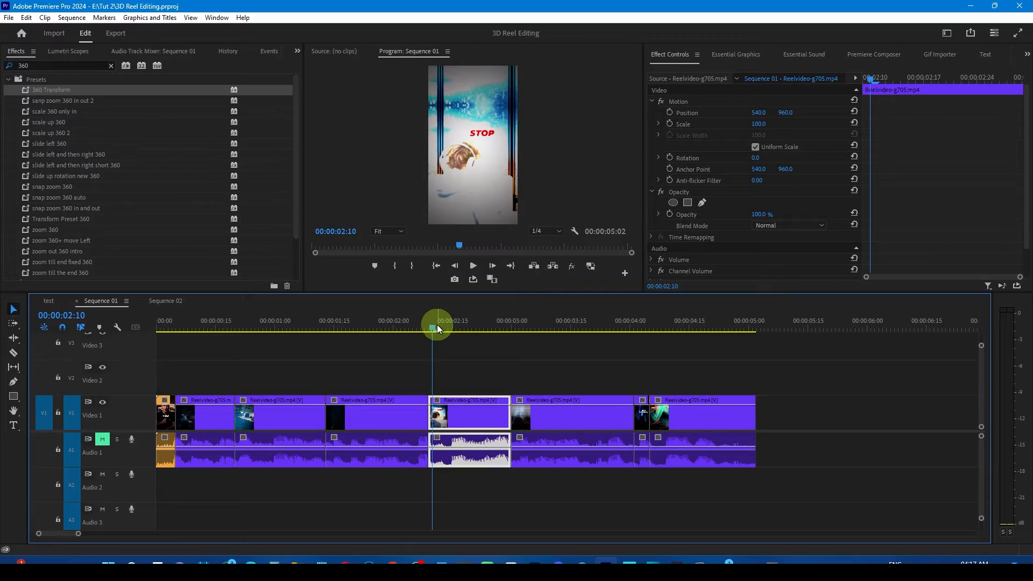
# Step: Check the reference, lengthen the zoom-out by placing the final Scale keyframe at the adjustment layer's end, and preview it
pyautogui.moveTo(438, 325); pyautogui.dragTo(486, 331)
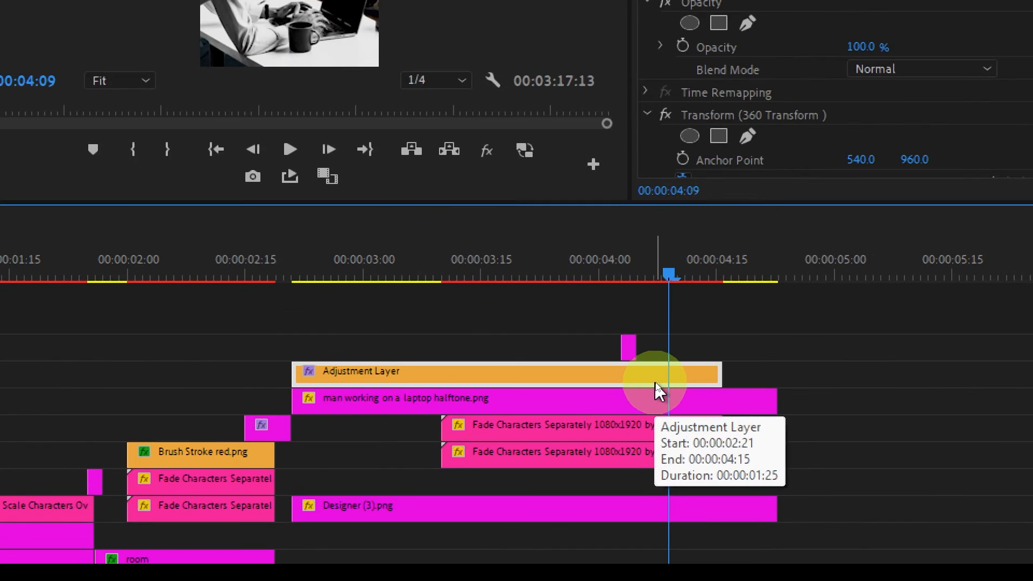
pyautogui.click(970, 247)
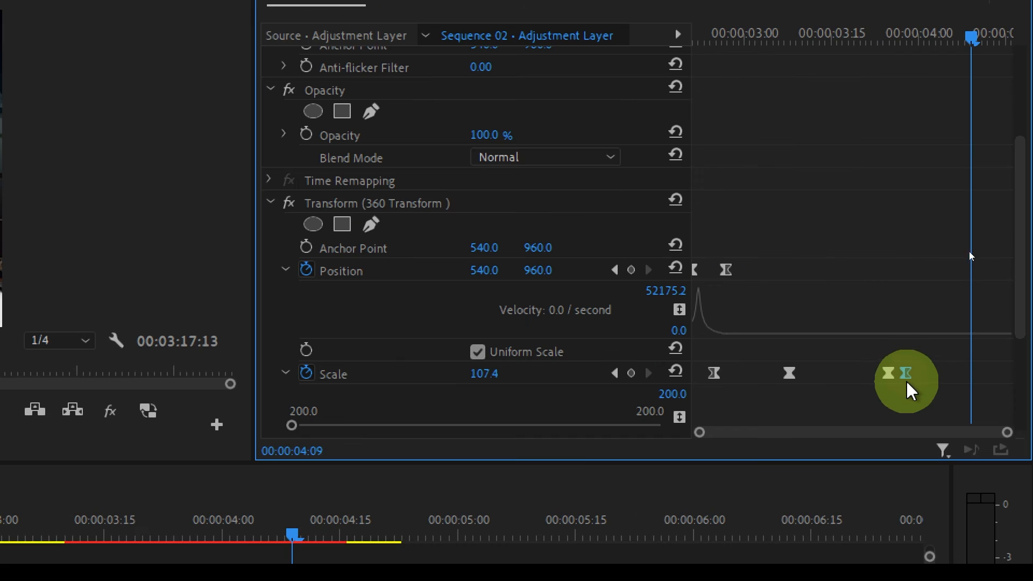
pyautogui.moveTo(909, 383); pyautogui.dragTo(989, 379)
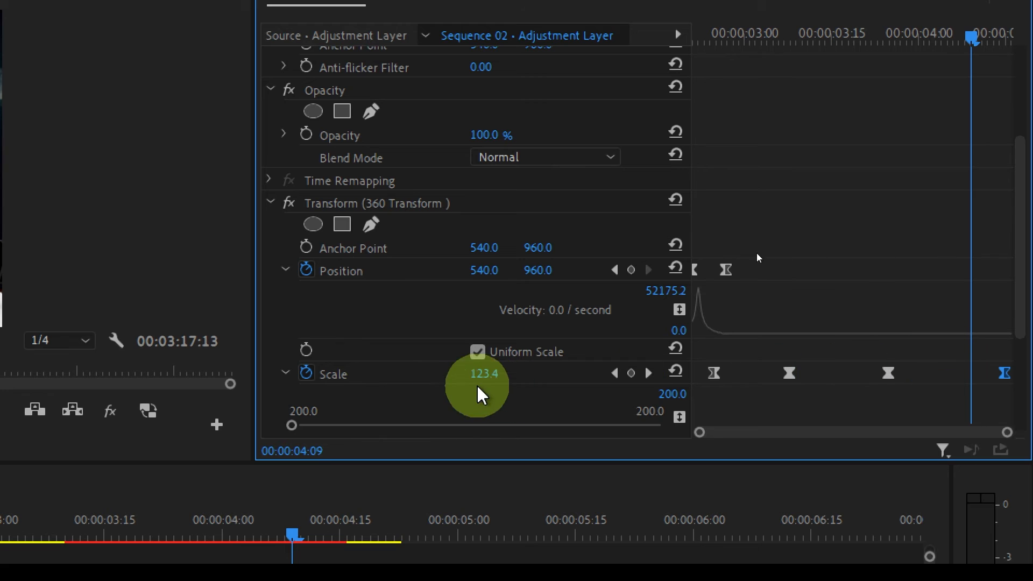
pyautogui.moveTo(489, 381); pyautogui.dragTo(290, 395)
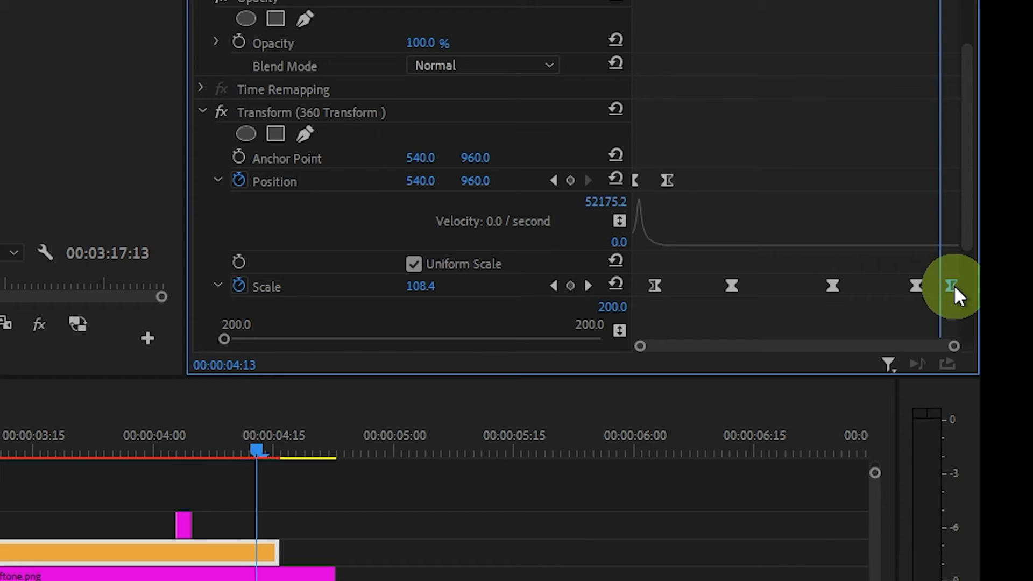
pyautogui.press('Delete')
pyautogui.moveTo(916, 287); pyautogui.dragTo(954, 294)
pyautogui.moveTo(1014, 83); pyautogui.dragTo(984, 124)
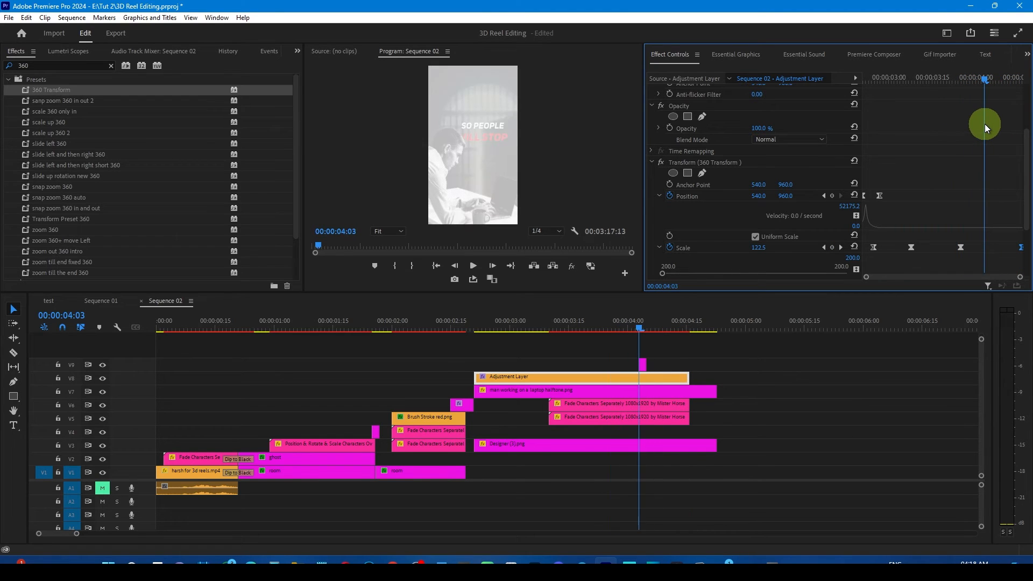
# Step: Split the adjustment layer at 00:00:04:05 and apply Gaussian Blur to its second part
pyautogui.moveTo(984, 79); pyautogui.dragTo(987, 80)
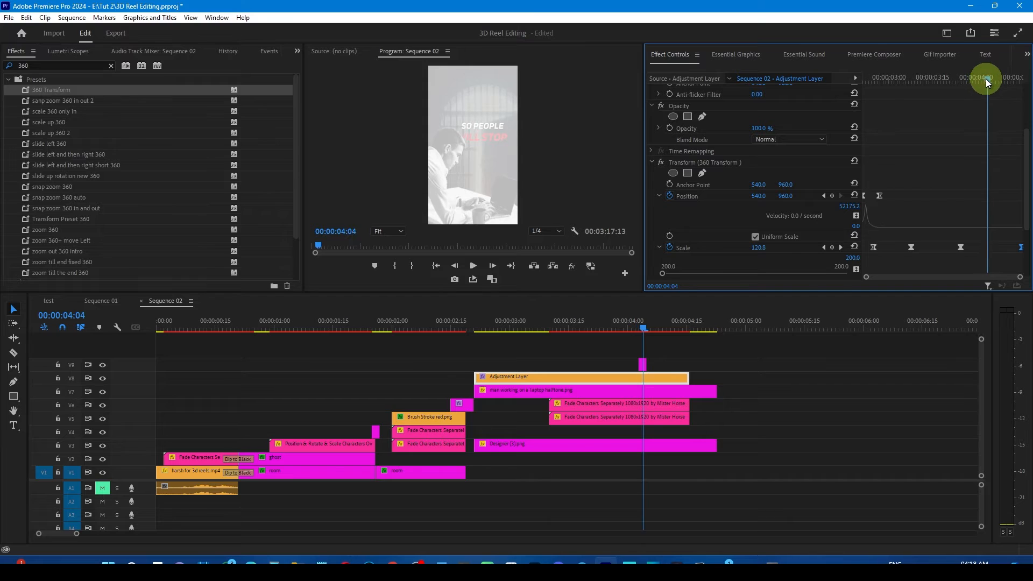
pyautogui.hotkey('ctrl', 'k')
pyautogui.click(663, 380)
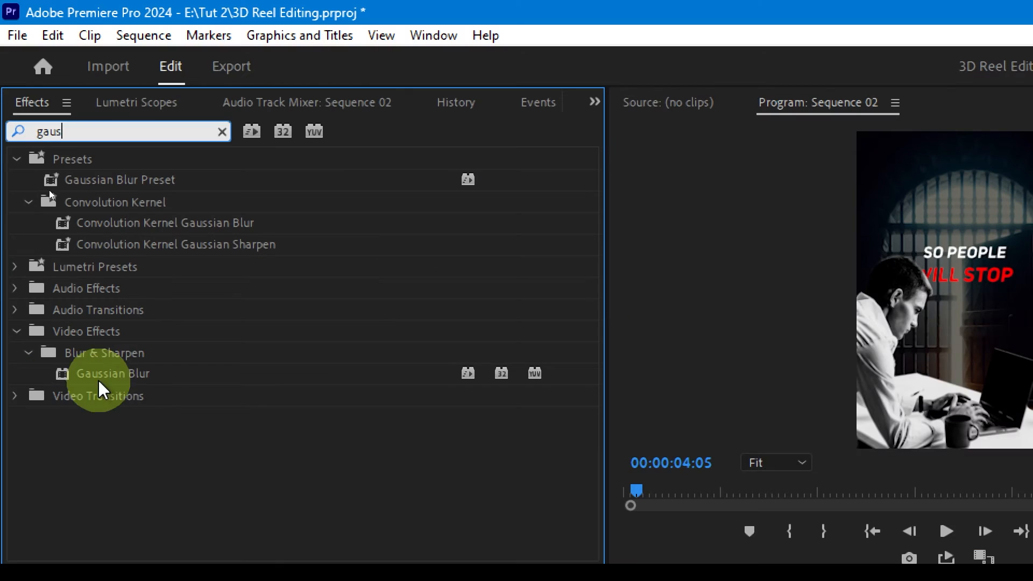
pyautogui.moveTo(102, 386); pyautogui.dragTo(661, 377)
# Step: Set the Gaussian Blur's blurriness to about 38 with Repeat Edge Pixels on
pyautogui.moveTo(1026, 93); pyautogui.dragTo(1031, 115)
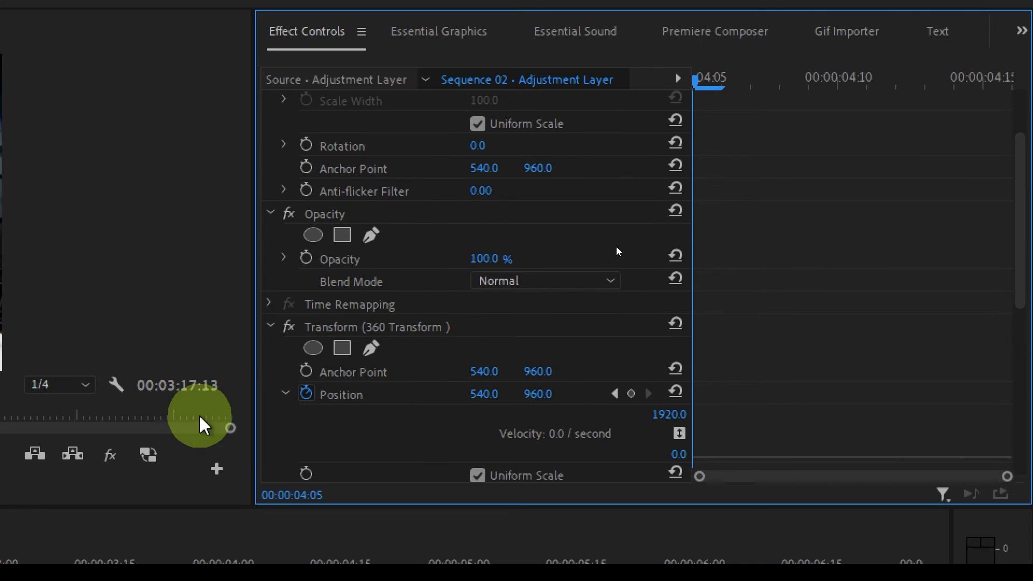
pyautogui.click(651, 201)
pyautogui.moveTo(754, 236); pyautogui.dragTo(779, 236)
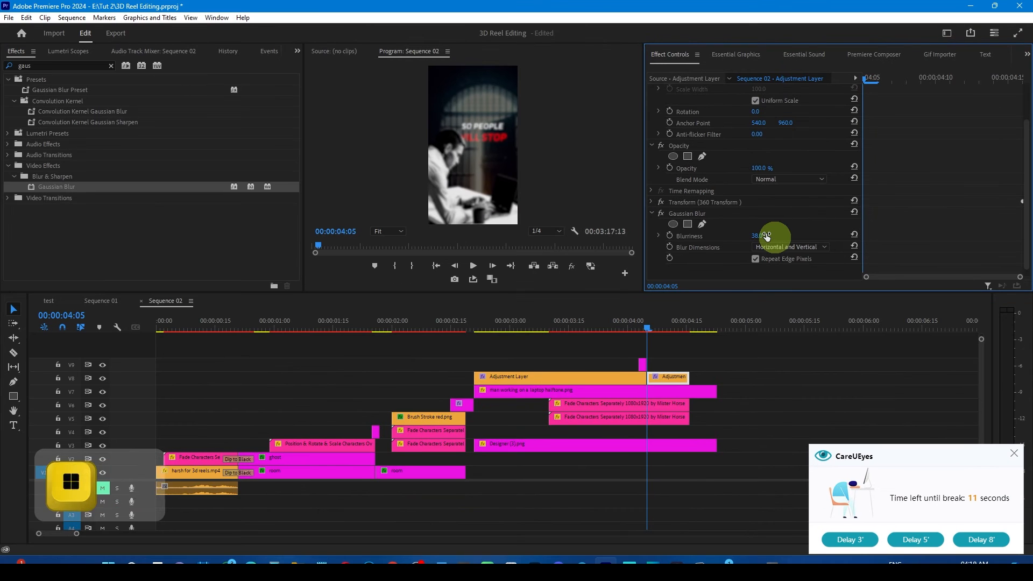
# Step: Extend the blurred adjustment segment to the end of the laptop images and review the following text in the reference sequence
pyautogui.moveTo(644, 328); pyautogui.dragTo(686, 326)
pyautogui.moveTo(689, 378); pyautogui.dragTo(715, 420)
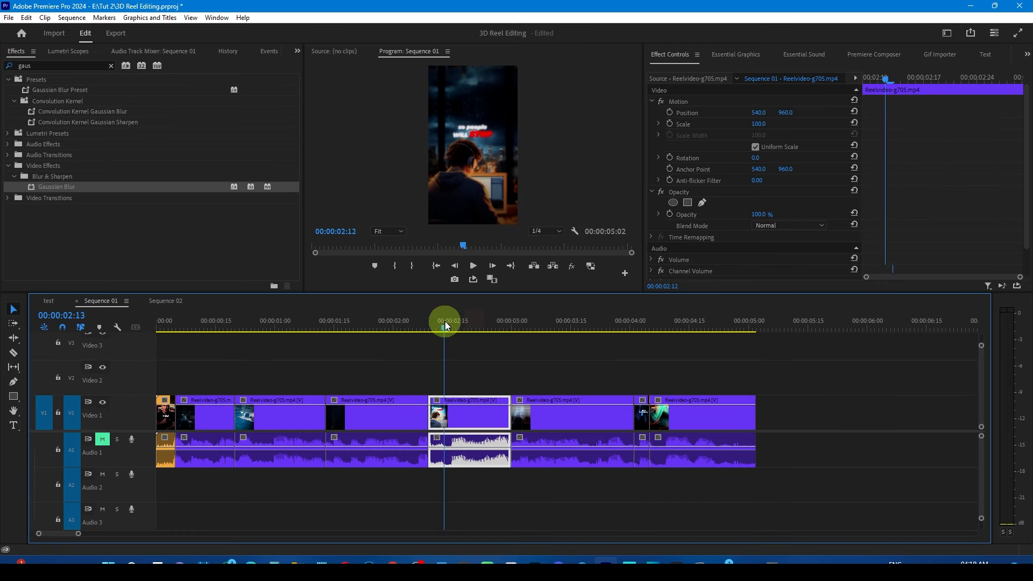
pyautogui.moveTo(445, 325); pyautogui.dragTo(495, 326)
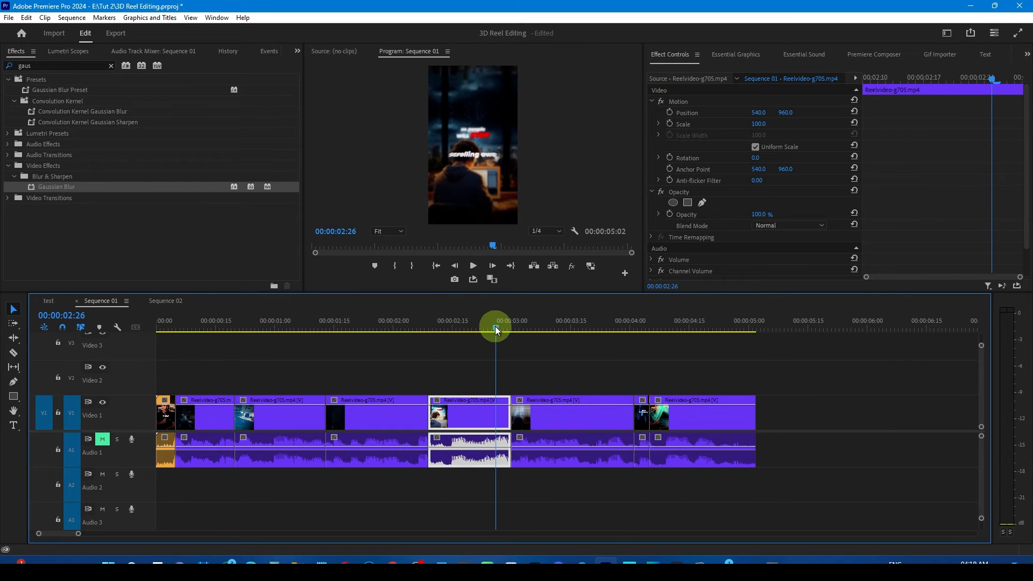
# Step: Duplicate the overshoot-animated text clip above the blurred adjustment layer in Sequence 02 and extend the laptop-scene clips to the copy's end
pyautogui.click(159, 305)
pyautogui.moveTo(315, 326)
pyautogui.mouseDown()
pyautogui.moveTo(276, 329)
pyautogui.moveTo(321, 331)
pyautogui.mouseUp()
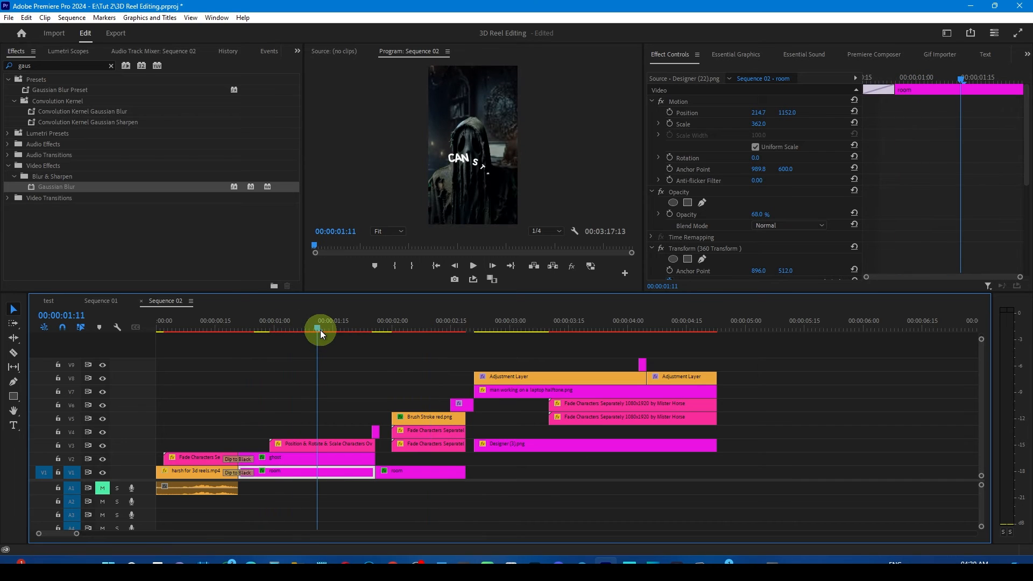
pyautogui.click(309, 446)
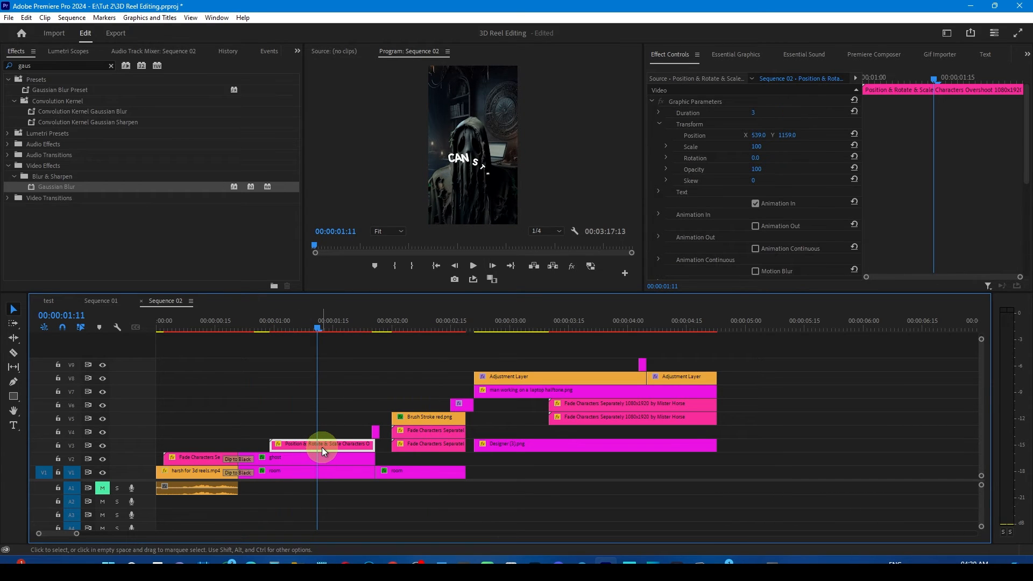
pyautogui.moveTo(321, 447); pyautogui.dragTo(709, 362)
pyautogui.click(646, 328)
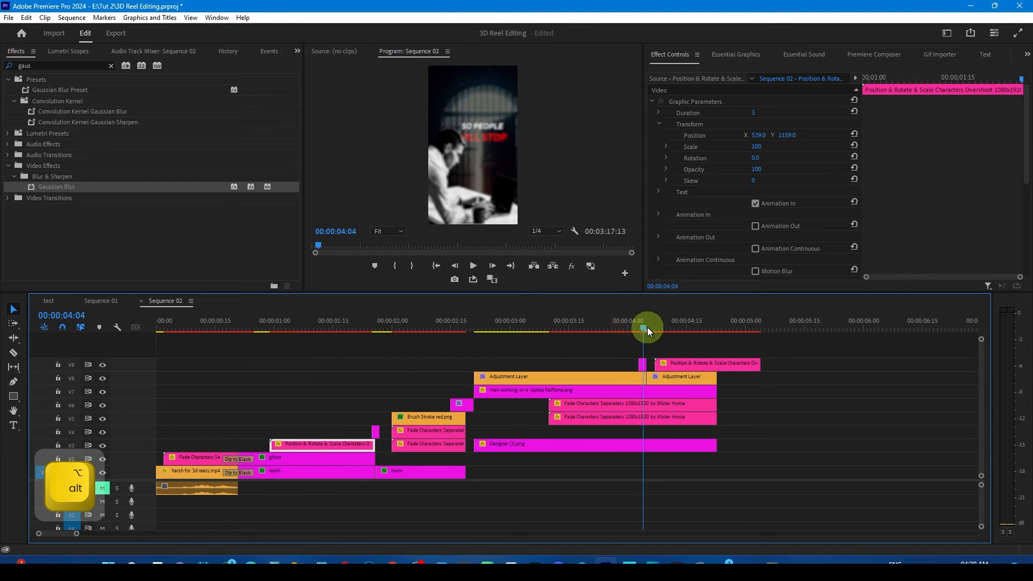
pyautogui.moveTo(647, 328); pyautogui.dragTo(695, 332)
pyautogui.moveTo(741, 382); pyautogui.dragTo(694, 456)
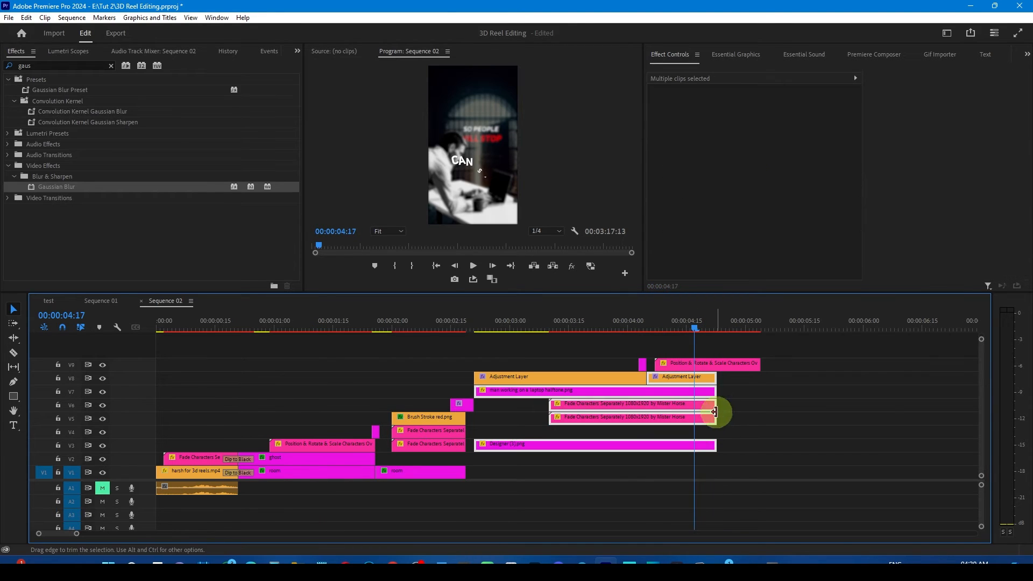
pyautogui.moveTo(715, 412); pyautogui.dragTo(762, 392)
# Step: Move the blurred adjustment layer's final Scale keyframe to the end of the layer, preview the zoom-out and save the project
pyautogui.click(700, 328)
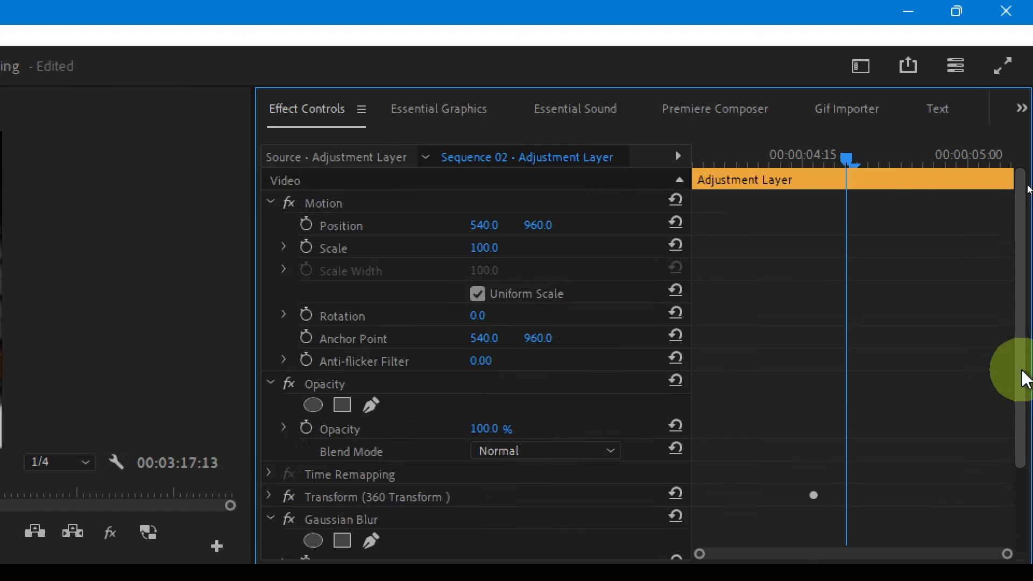
pyautogui.moveTo(1027, 185); pyautogui.dragTo(1017, 364)
pyautogui.click(269, 389)
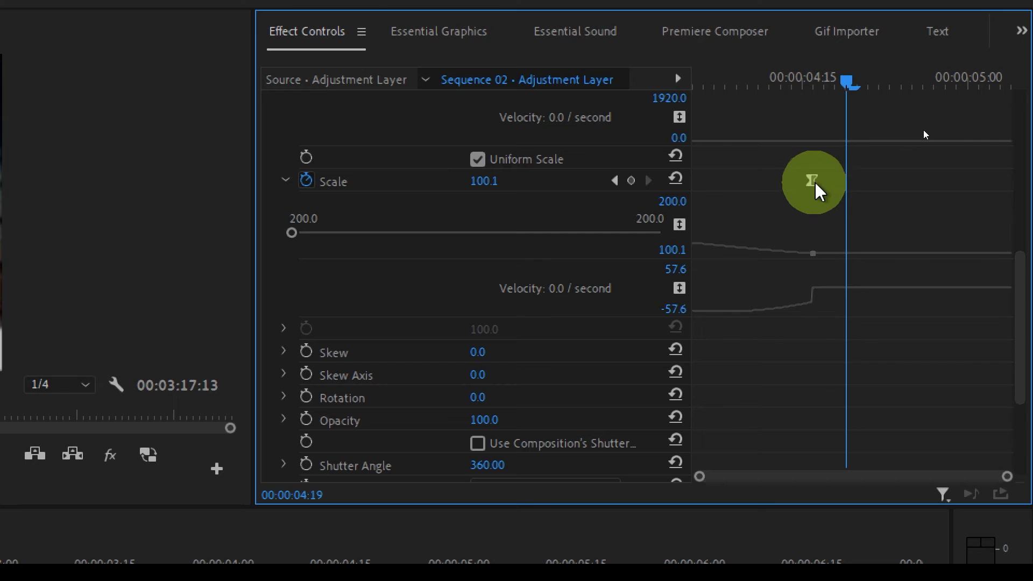
pyautogui.moveTo(813, 182); pyautogui.dragTo(869, 186)
pyautogui.press('super+minus')
pyautogui.click(623, 326)
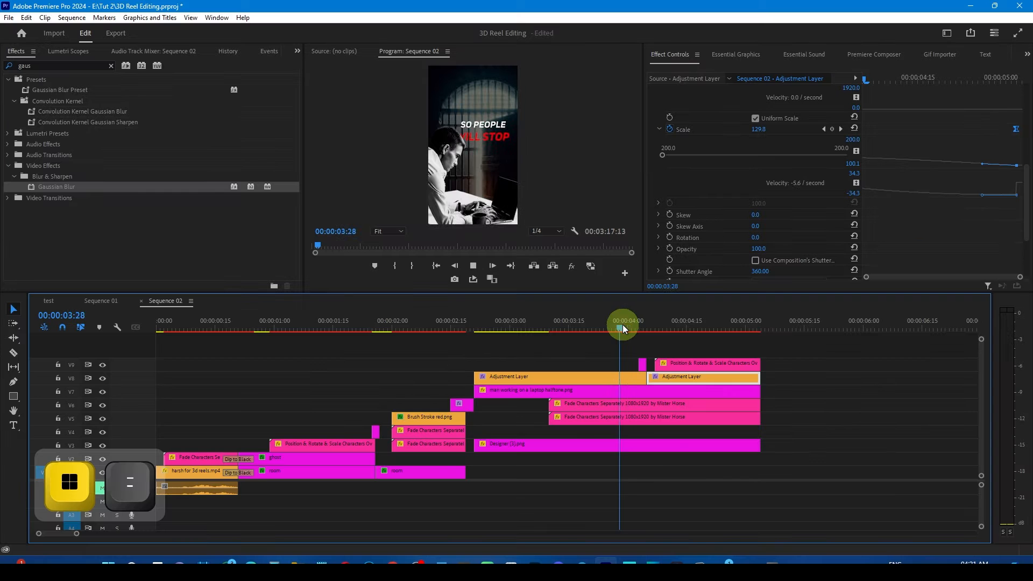
pyautogui.click(701, 320)
pyautogui.hotkey('ctrl', 's')
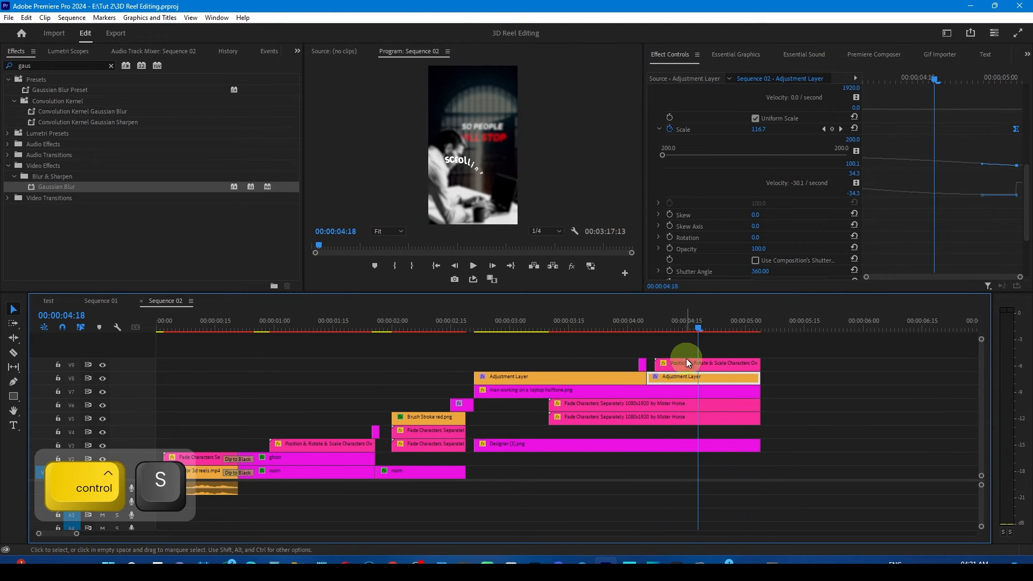
# Step: Check the next scene in the reference sequence and place the vertical flying-inside-blue-data-cables clip on V3 at 00:00:05:04 in Sequence 02
pyautogui.click(99, 302)
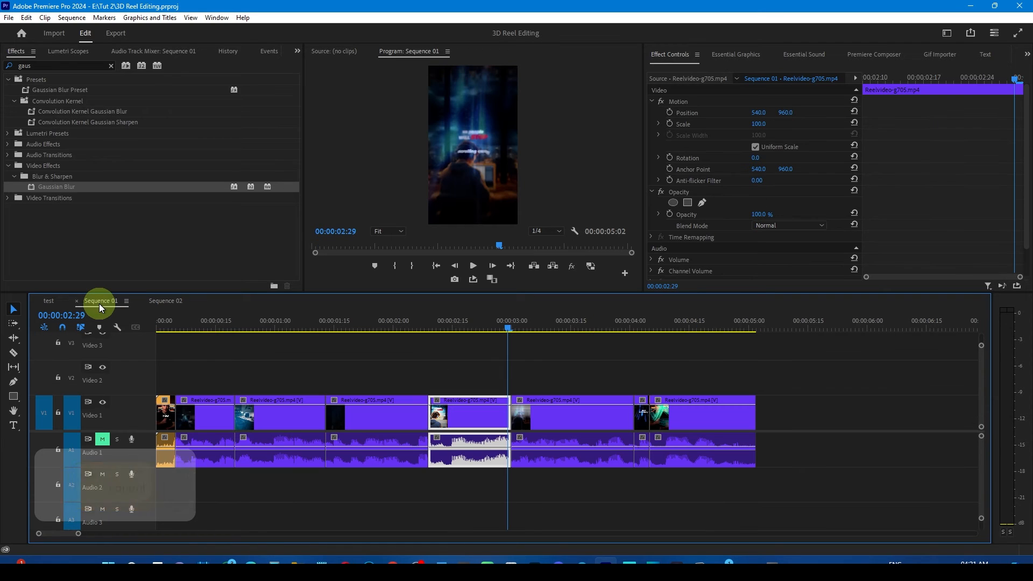
pyautogui.moveTo(505, 330)
pyautogui.mouseDown()
pyautogui.moveTo(602, 347)
pyautogui.moveTo(499, 341)
pyautogui.mouseUp()
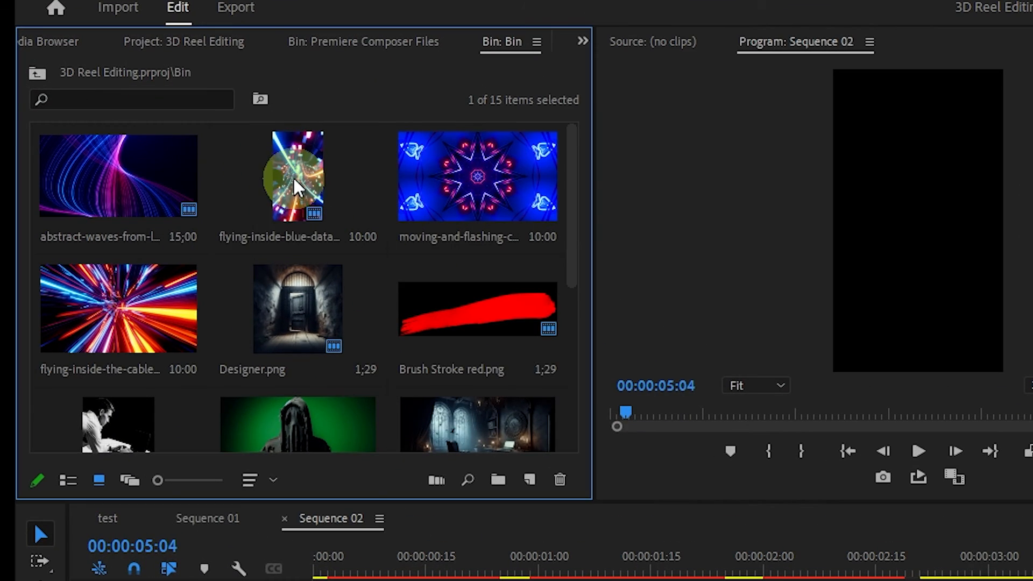
pyautogui.click(148, 123)
pyautogui.moveTo(186, 137); pyautogui.dragTo(825, 290)
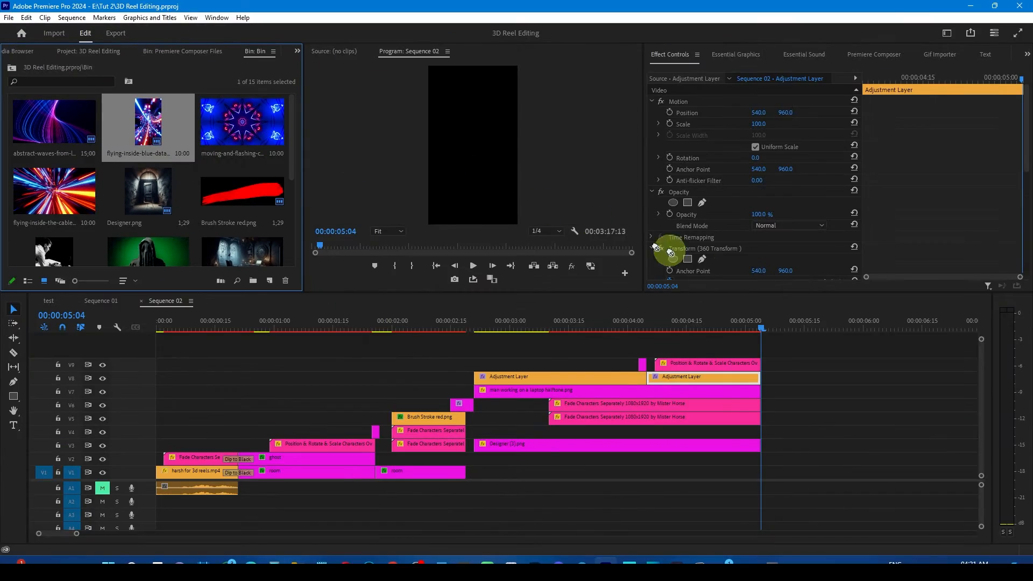
pyautogui.moveTo(824, 290); pyautogui.dragTo(948, 533)
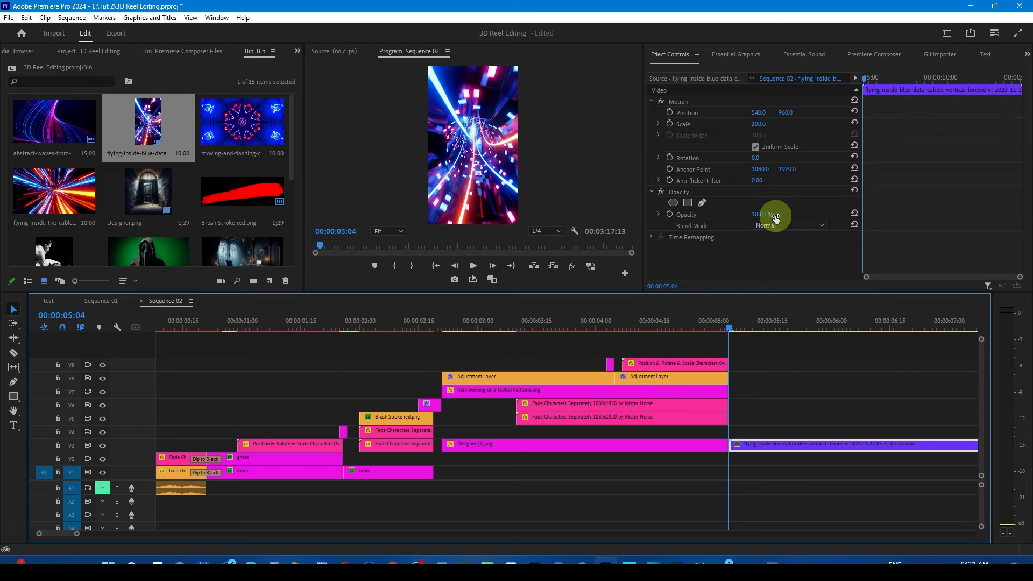
# Step: Lower the data-cables clip's opacity to 78% and apply Gaussian Blur to it with a blurriness of 31
pyautogui.moveTo(776, 217); pyautogui.dragTo(758, 215)
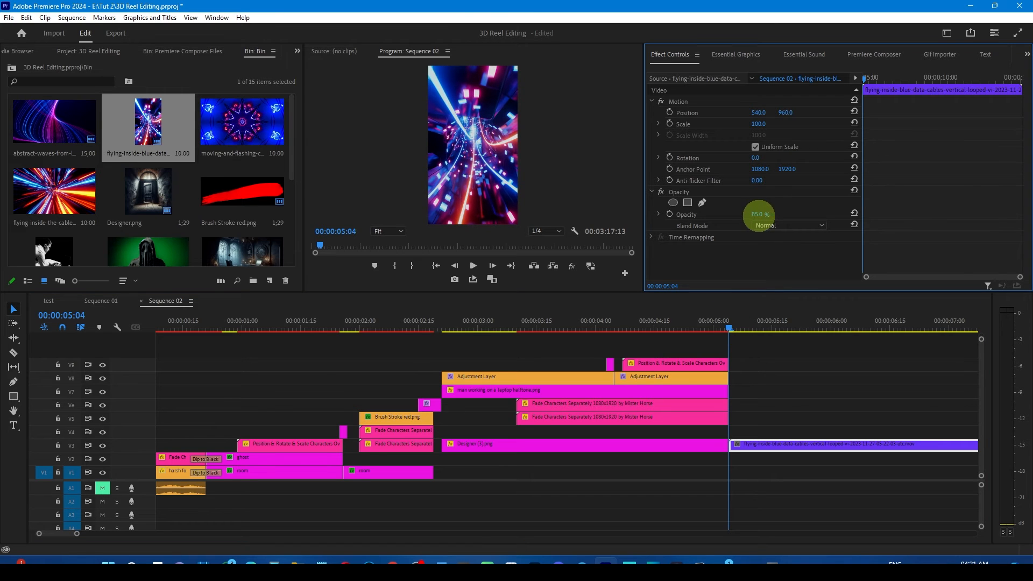
pyautogui.click(56, 188)
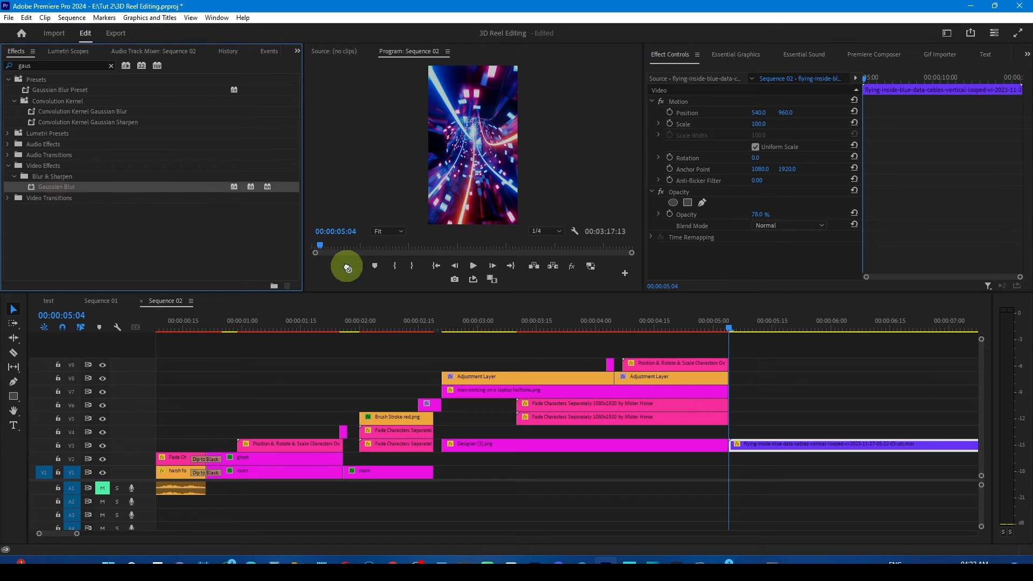
pyautogui.moveTo(347, 268); pyautogui.dragTo(761, 445)
pyautogui.moveTo(759, 270); pyautogui.dragTo(772, 270)
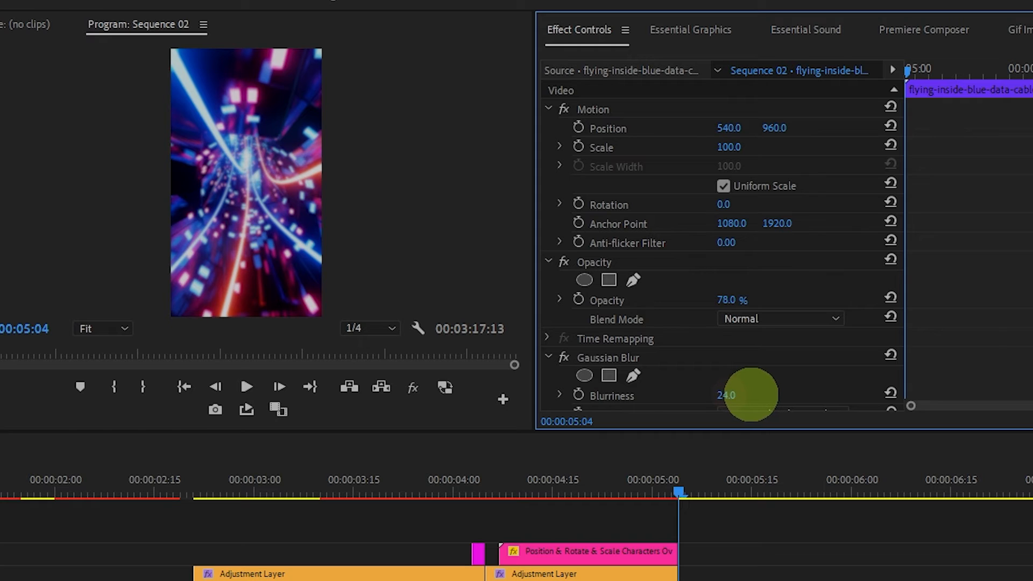
pyautogui.moveTo(752, 394); pyautogui.dragTo(758, 395)
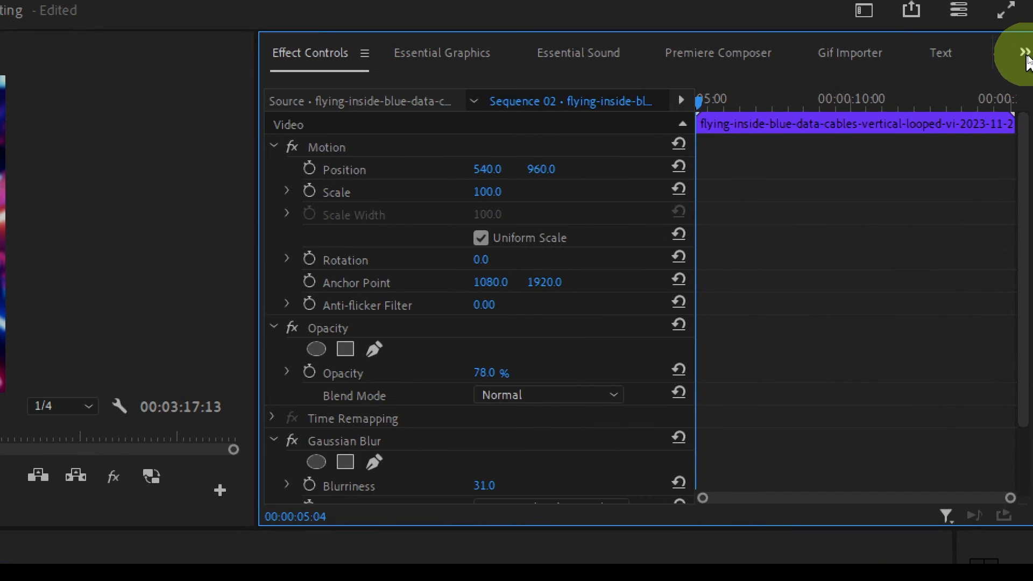
# Step: Grade the data-cables clip in Lumetri Color with exposure about -0.2, contrast about 45 and lowered blacks
pyautogui.click(1027, 56)
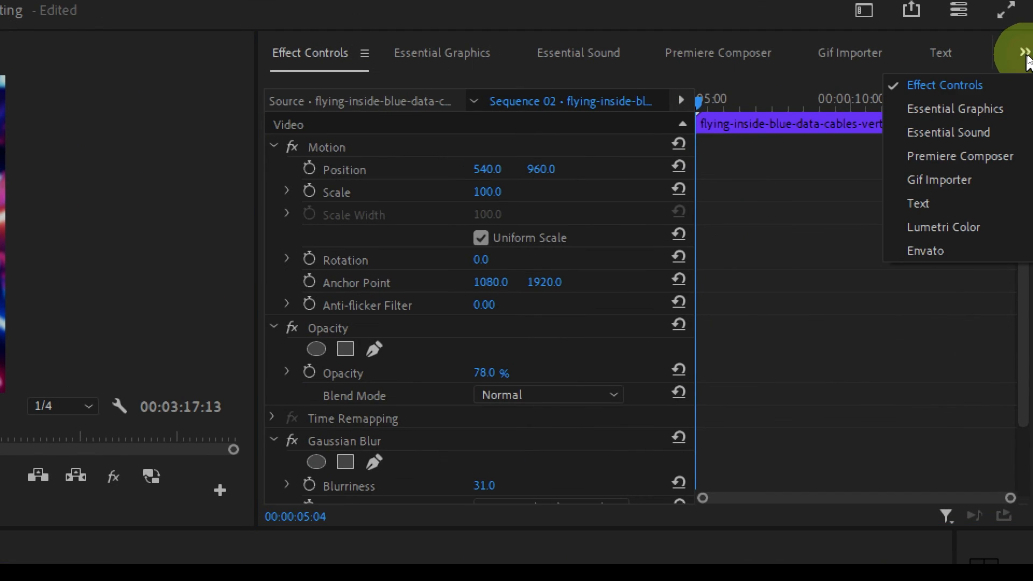
pyautogui.click(990, 141)
pyautogui.moveTo(673, 503); pyautogui.dragTo(656, 501)
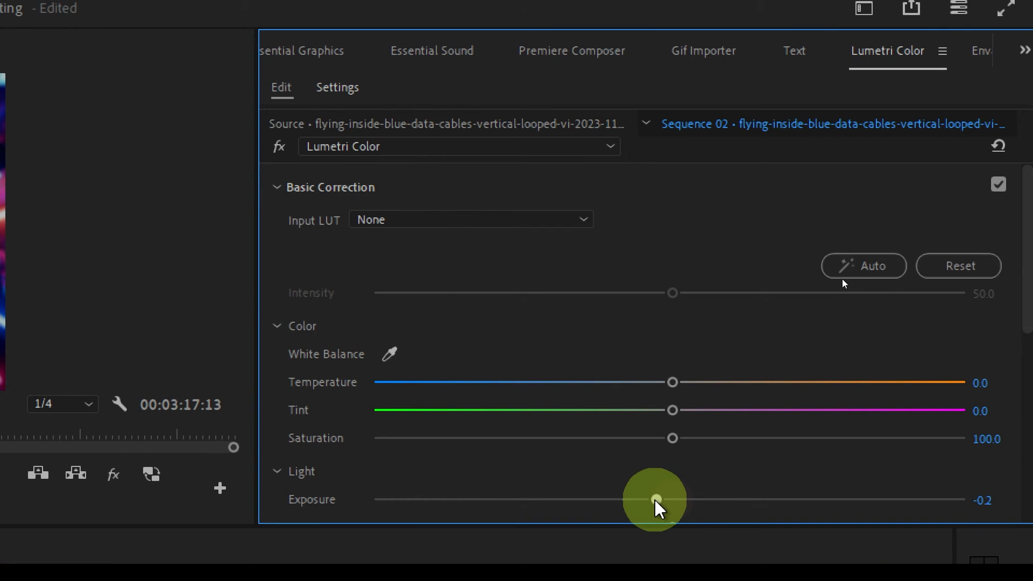
pyautogui.scroll(-3, 657, 500)
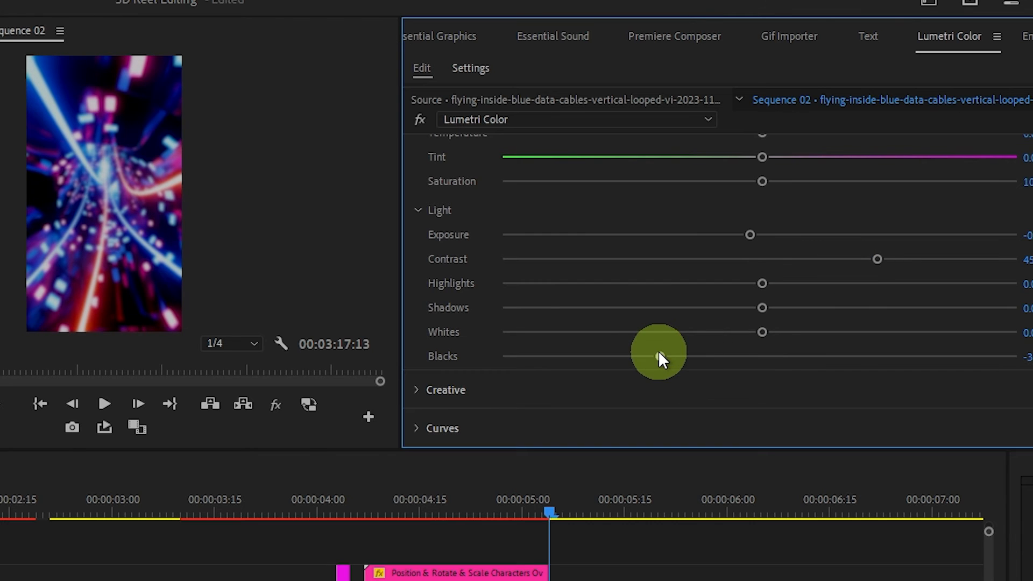
# Step: Shape the clip's white RGB curve into a gentle S by lowering the shadows and raising the highlights
pyautogui.moveTo(1028, 215); pyautogui.dragTo(1029, 270)
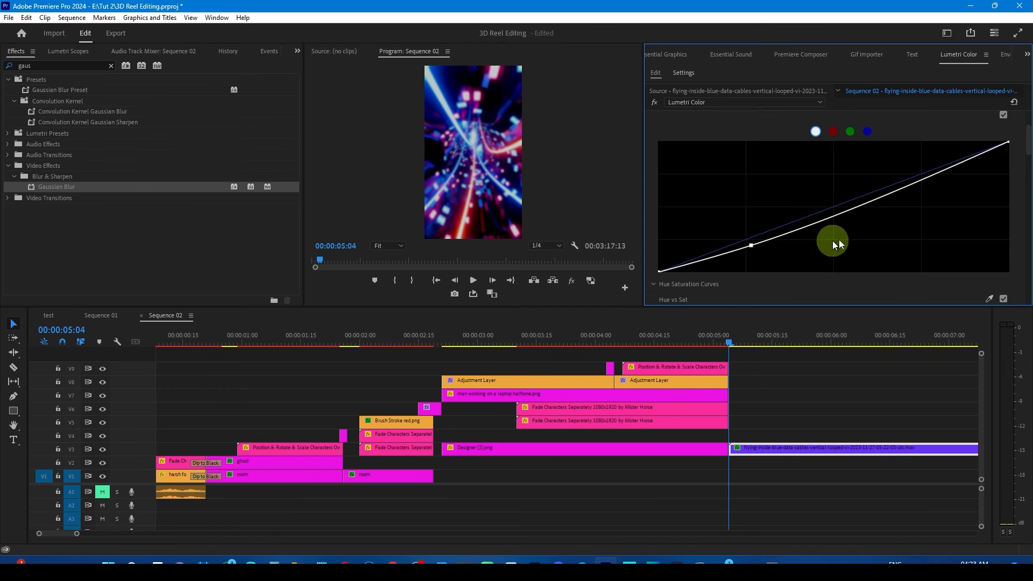
pyautogui.moveTo(751, 245); pyautogui.dragTo(755, 256)
pyautogui.moveTo(940, 179); pyautogui.dragTo(939, 170)
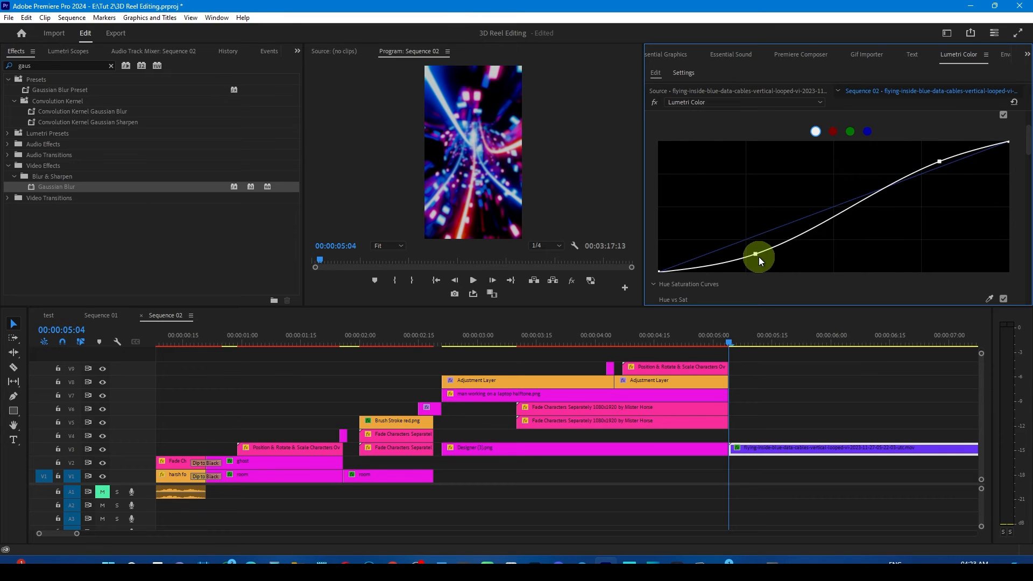
pyautogui.moveTo(759, 257); pyautogui.dragTo(771, 255)
# Step: Add the centred two-line text "from your reels" at 00:00:05:04 in Uni Sans Heavy Italic CAPS, slightly larger than size 100
pyautogui.moveTo(749, 342); pyautogui.dragTo(733, 353)
pyautogui.click(476, 155)
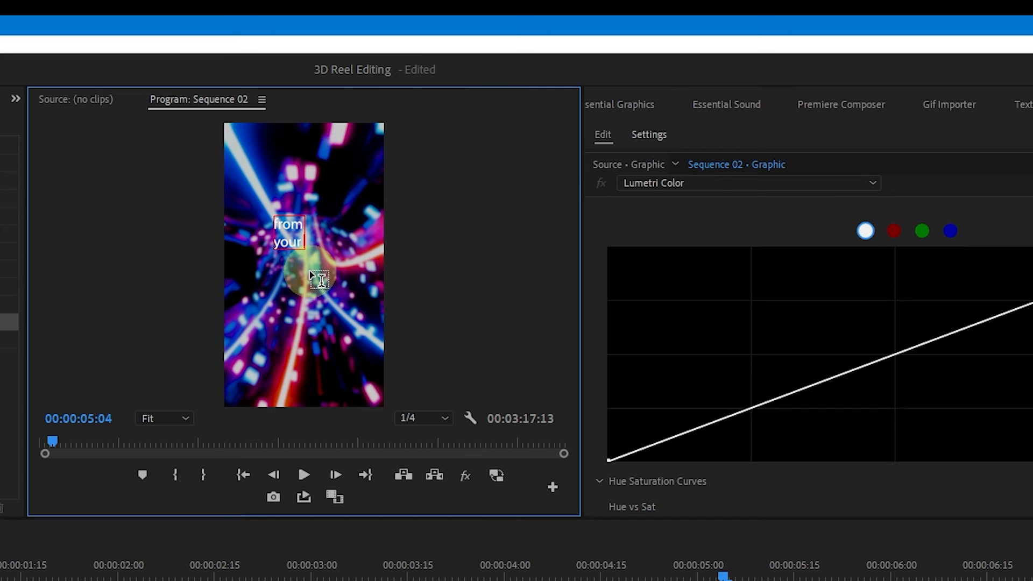
pyautogui.click(659, 106)
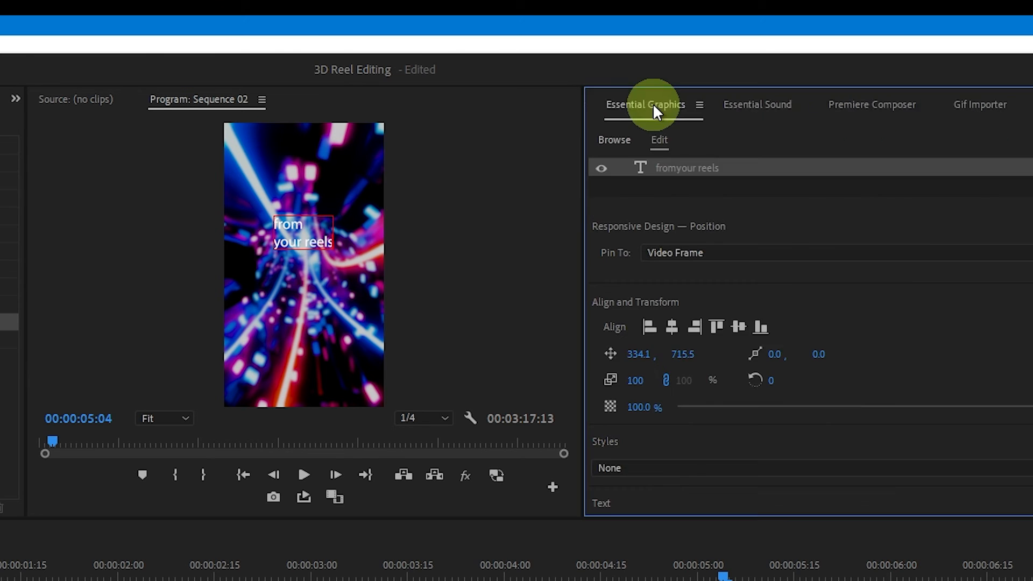
pyautogui.scroll(-5, 760, 369)
pyautogui.click(747, 347)
pyautogui.write('uni san')
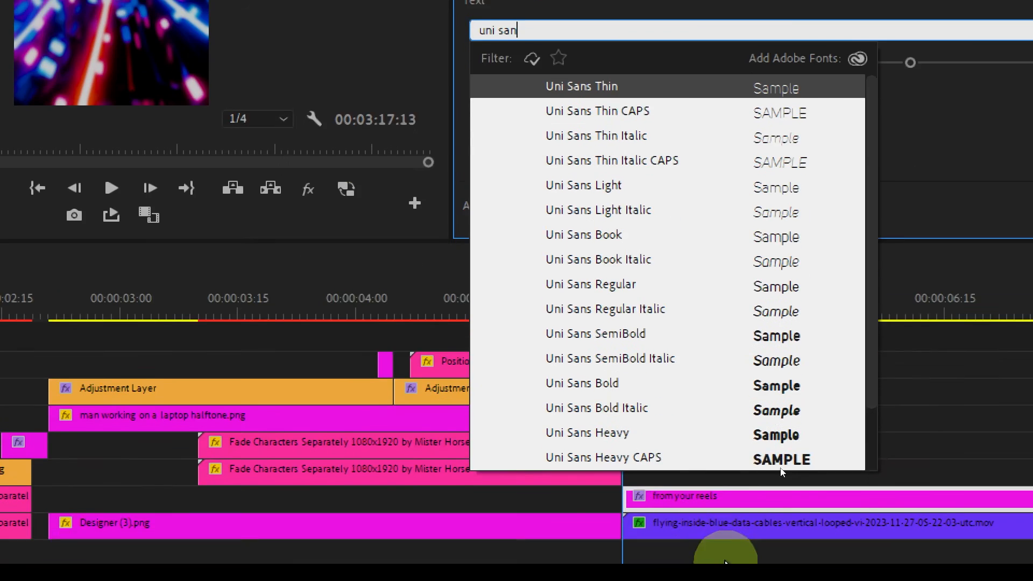
pyautogui.scroll(-1, 601, 578)
pyautogui.click(654, 431)
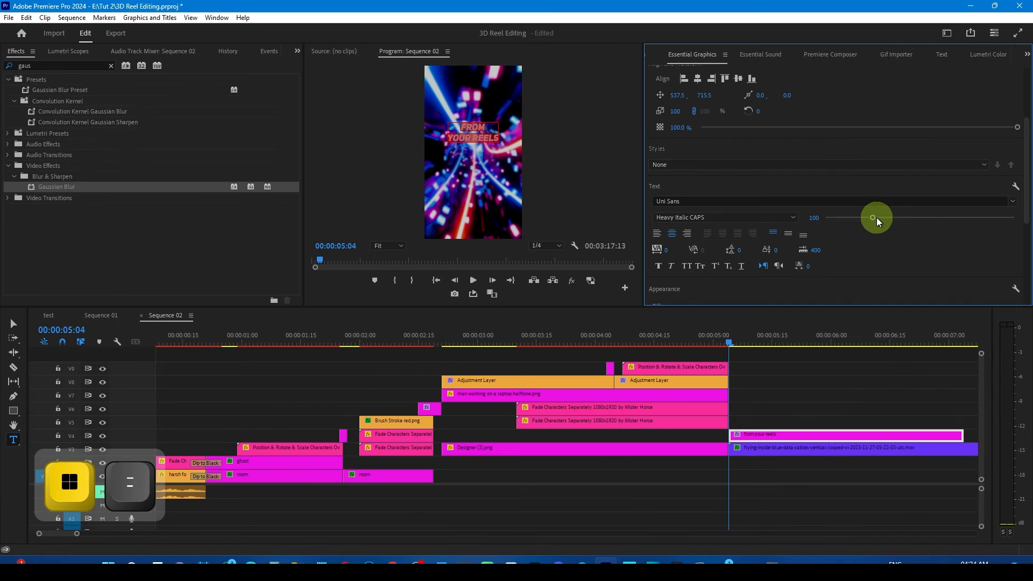
pyautogui.moveTo(877, 217); pyautogui.dragTo(887, 217)
pyautogui.moveTo(741, 343); pyautogui.dragTo(791, 354)
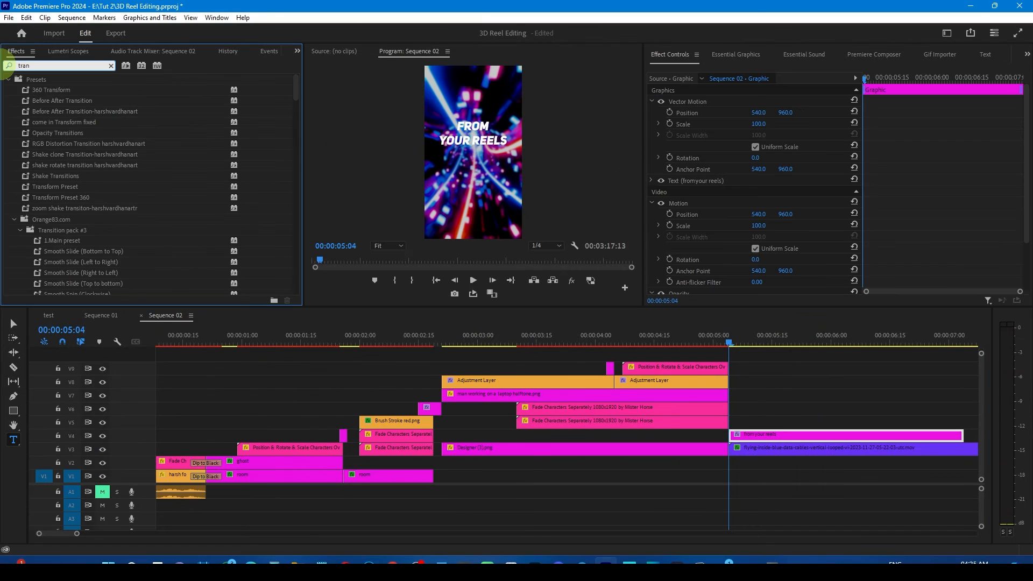
# Step: Apply the 360 Transform preset to the "from your reels" text and keyframe its Scale Height at 300 at 00:00:05:04
pyautogui.moveTo(41, 95); pyautogui.dragTo(376, 216)
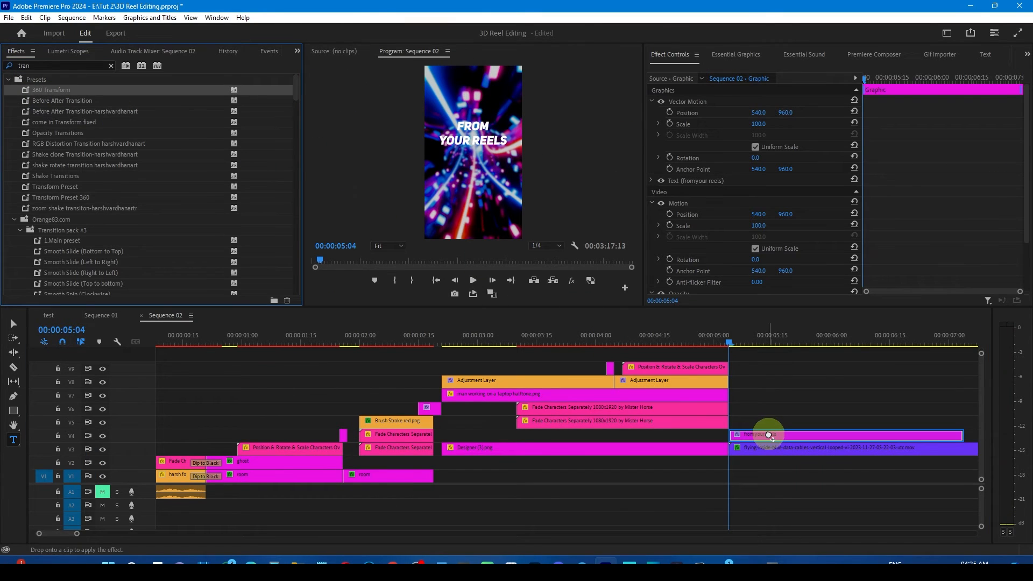
pyautogui.moveTo(768, 435); pyautogui.dragTo(769, 435)
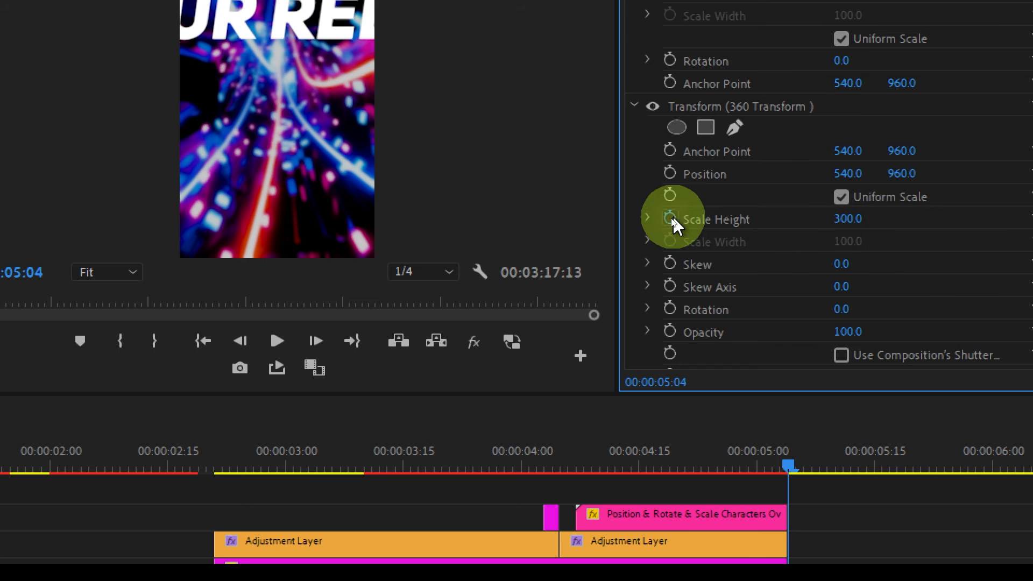
pyautogui.click(670, 219)
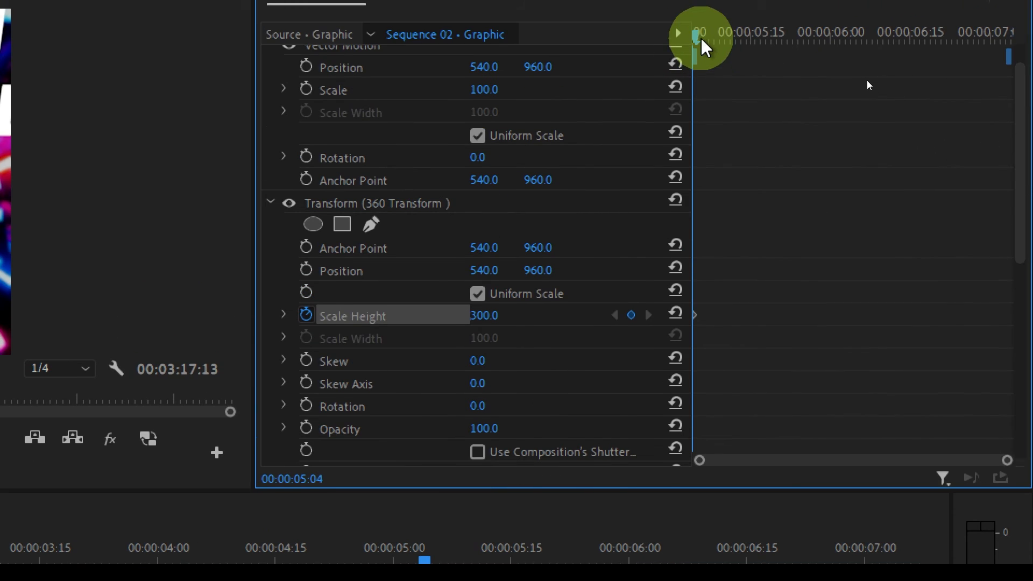
# Step: Keyframe the text's Scale Height at its default 100 at 00:00:06:02 and preview the scaling
pyautogui.moveTo(701, 43); pyautogui.dragTo(842, 60)
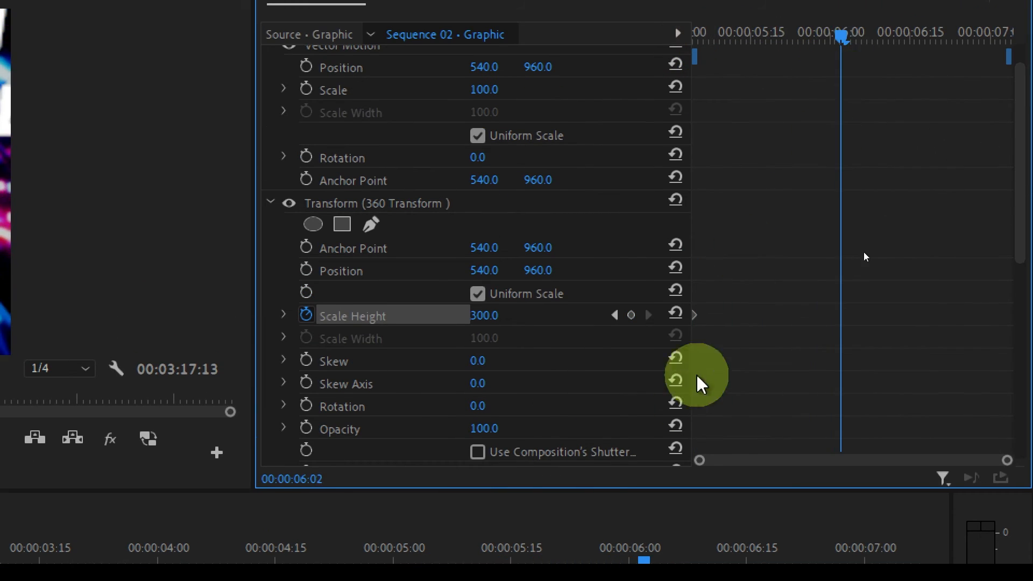
pyautogui.click(676, 314)
pyautogui.click(850, 321)
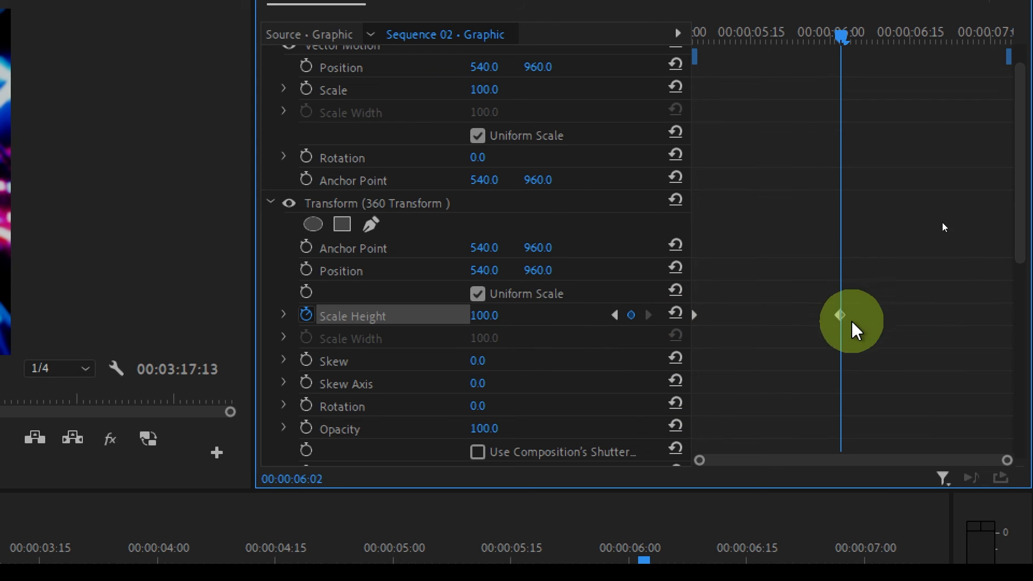
pyautogui.press('super+minus')
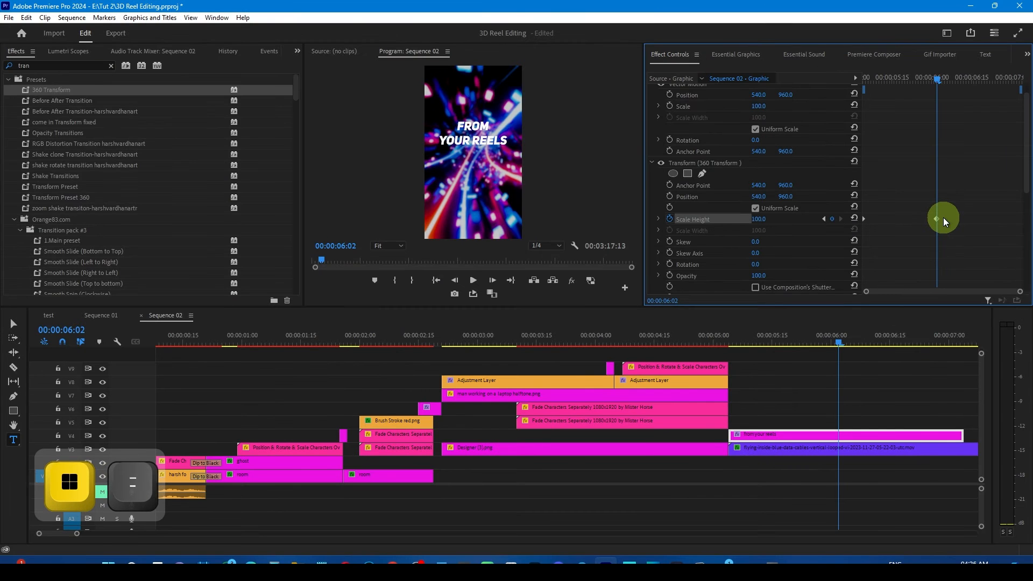
pyautogui.moveTo(894, 82); pyautogui.dragTo(943, 111)
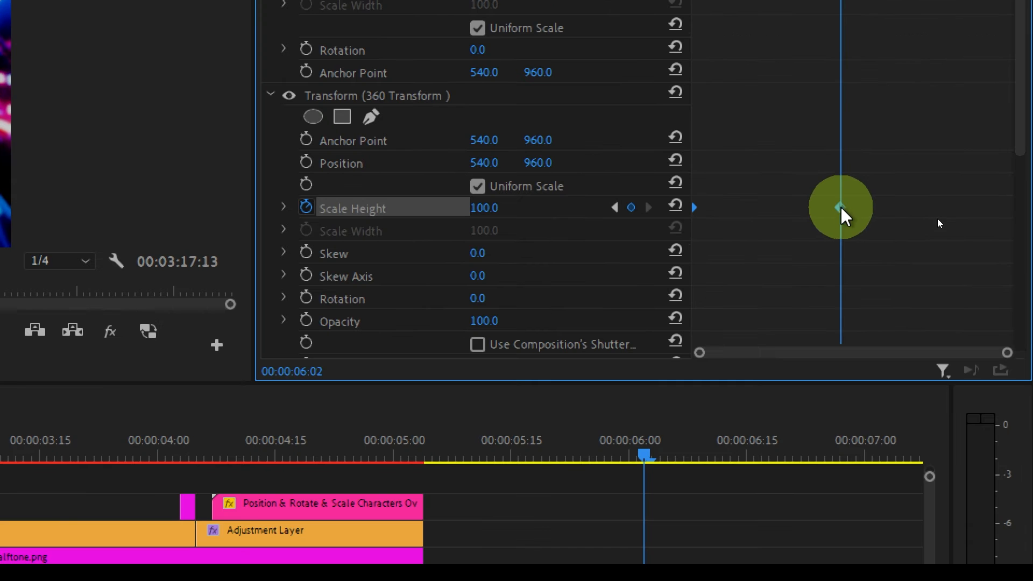
# Step: Smooth both Scale Height keyframes with Bezier interpolation and lengthen the final keyframe's velocity handle for a softer ease into the end
pyautogui.rightClick(861, 374)
pyautogui.click(917, 564)
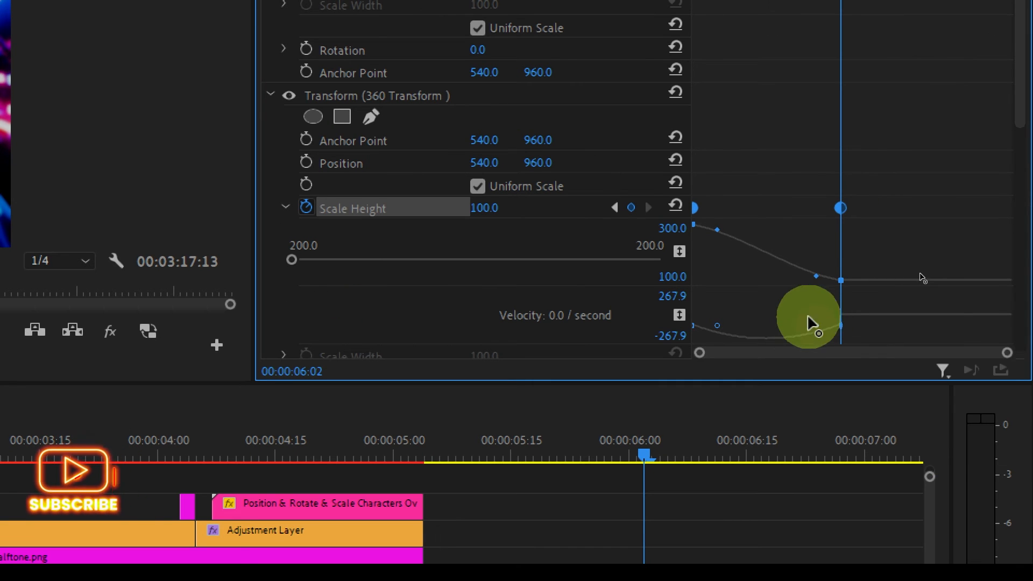
pyautogui.moveTo(814, 324); pyautogui.dragTo(766, 326)
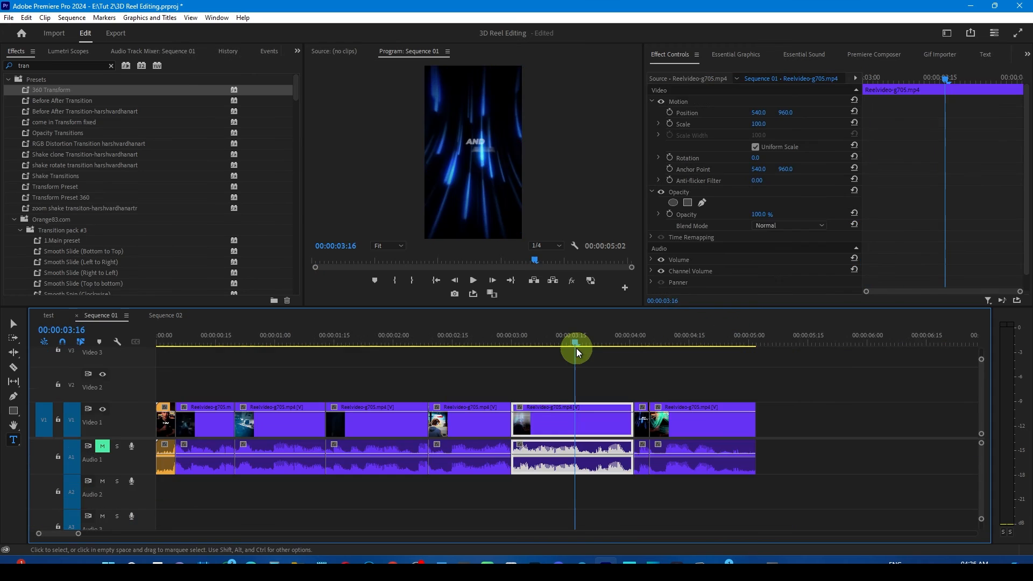
# Step: Move the "from your reels" text's final Scale keyframe to 00:00:05:23 and fade its Opacity from 100 to 0 at 00:00:05:29
pyautogui.moveTo(576, 348)
pyautogui.mouseDown()
pyautogui.moveTo(526, 345)
pyautogui.moveTo(594, 347)
pyautogui.mouseUp()
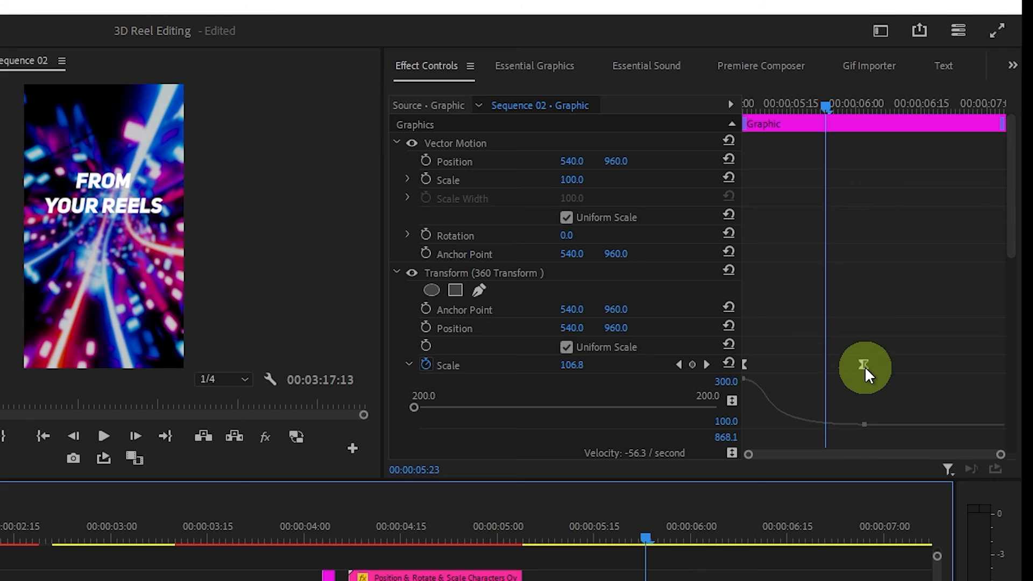
pyautogui.moveTo(864, 368); pyautogui.dragTo(829, 370)
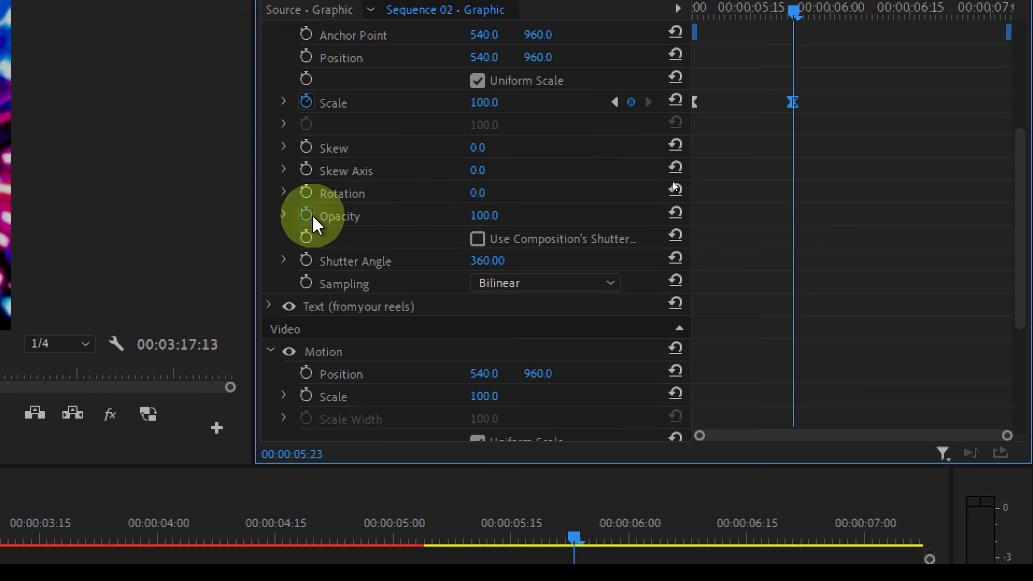
pyautogui.click(306, 215)
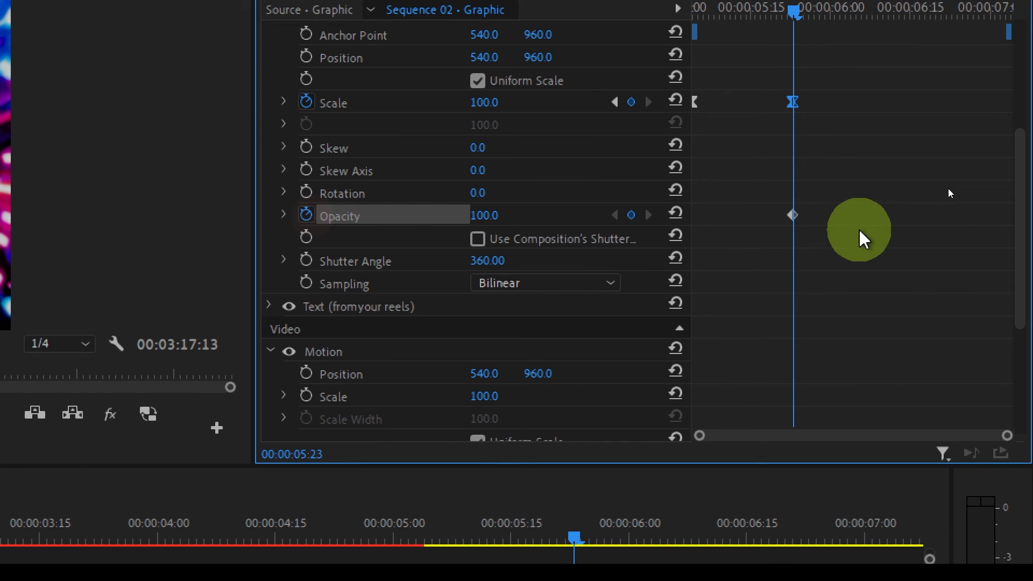
pyautogui.click(796, 217)
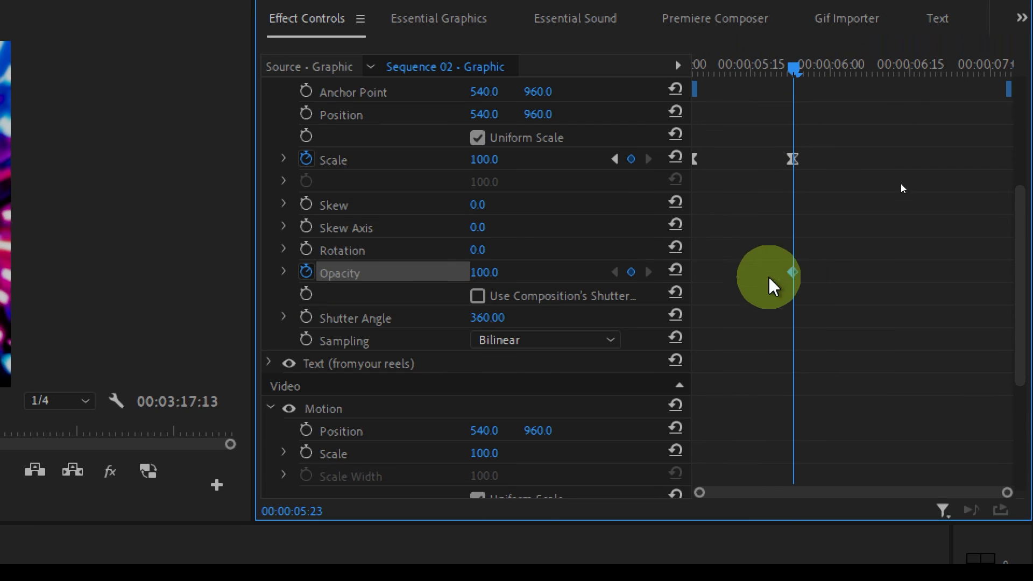
pyautogui.moveTo(794, 216); pyautogui.dragTo(783, 217)
pyautogui.moveTo(793, 70); pyautogui.dragTo(831, 86)
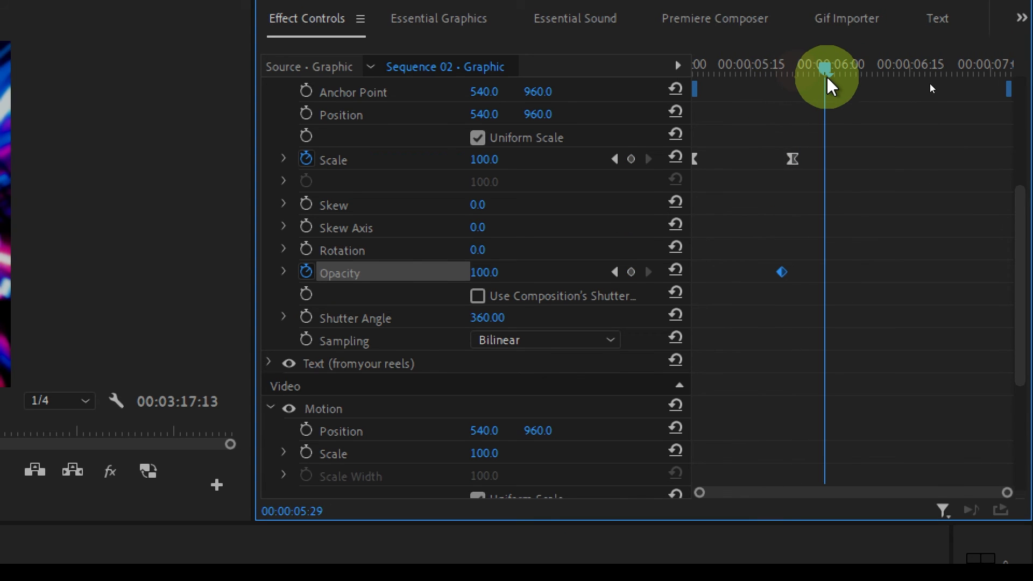
pyautogui.moveTo(486, 274); pyautogui.dragTo(299, 285)
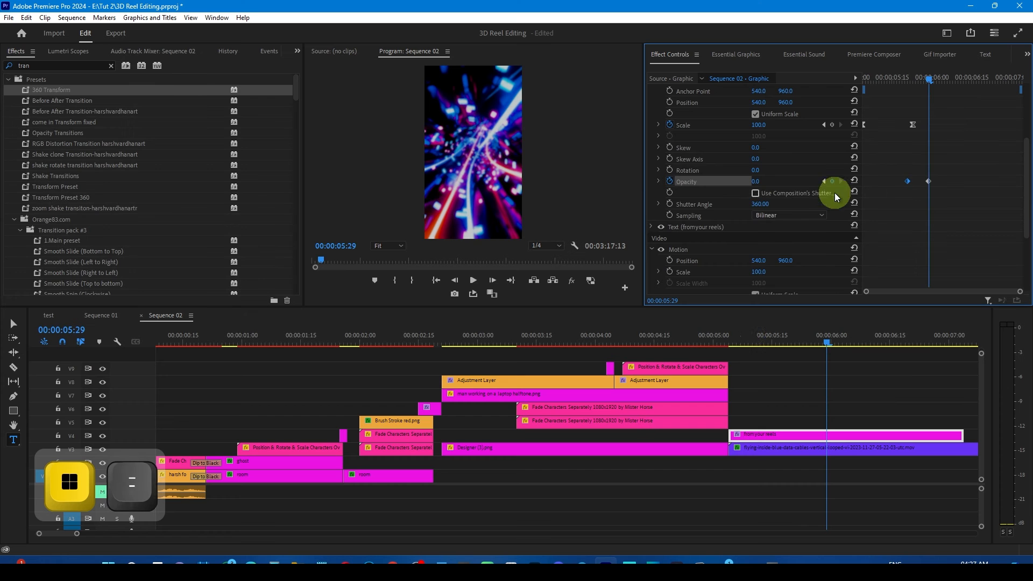
pyautogui.click(743, 336)
pyautogui.press('space')
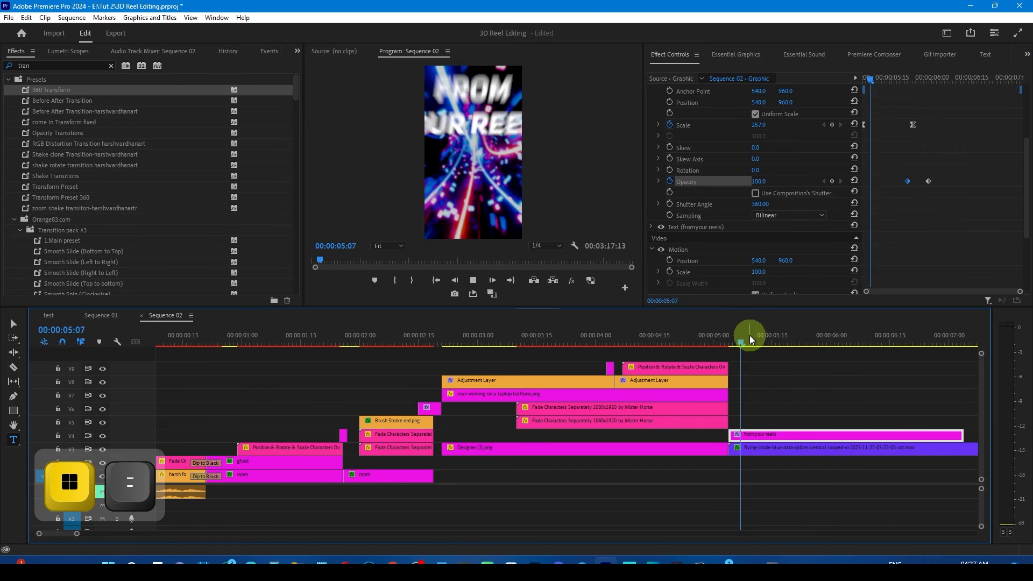
# Step: Shorten the "from your reels" text clip to end at 00:00:06:17 and split it at 00:00:06:00
pyautogui.moveTo(773, 335); pyautogui.dragTo(831, 345)
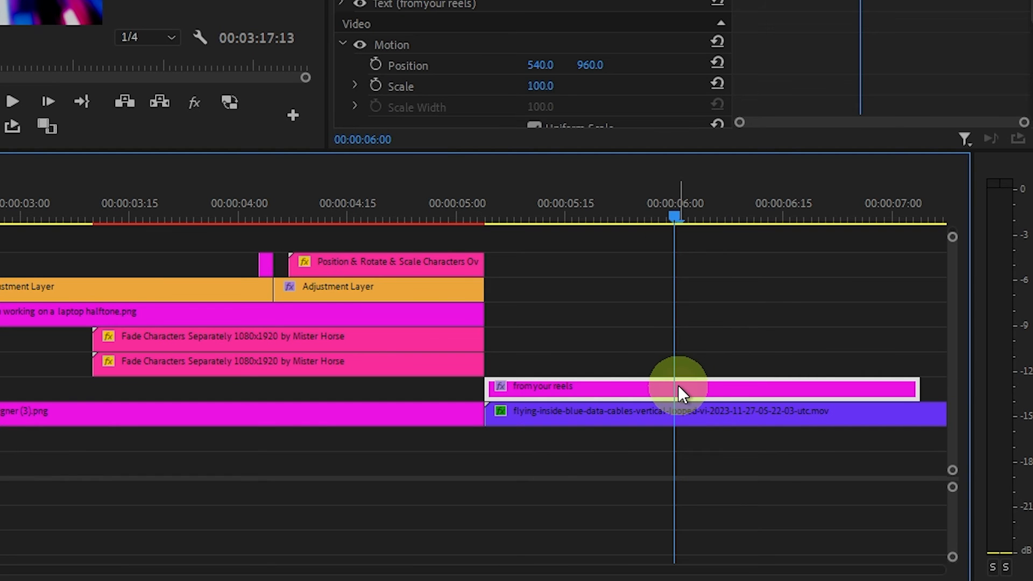
pyautogui.hotkey('ctrl', 'k')
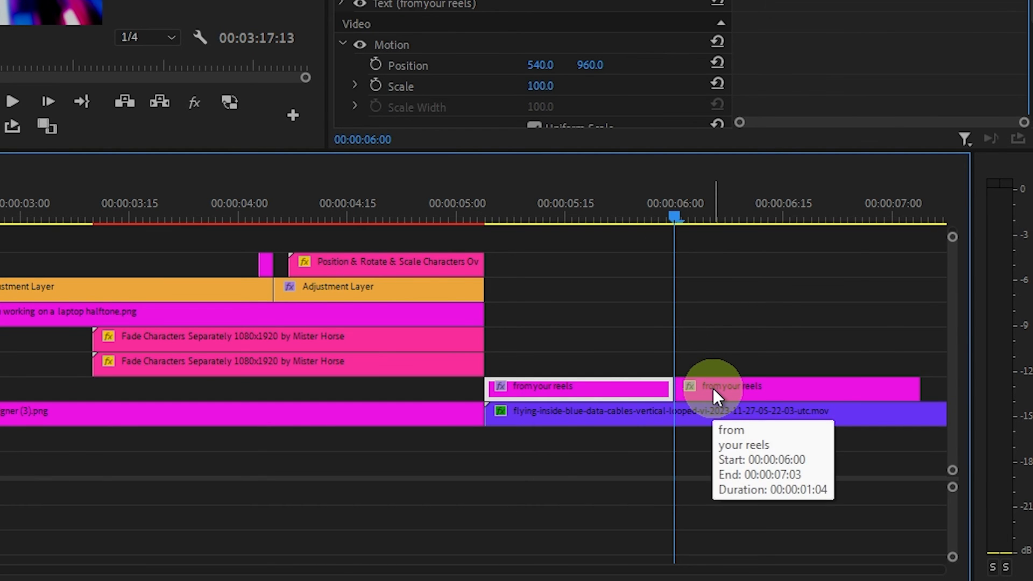
pyautogui.hotkey('ctrl', 's')
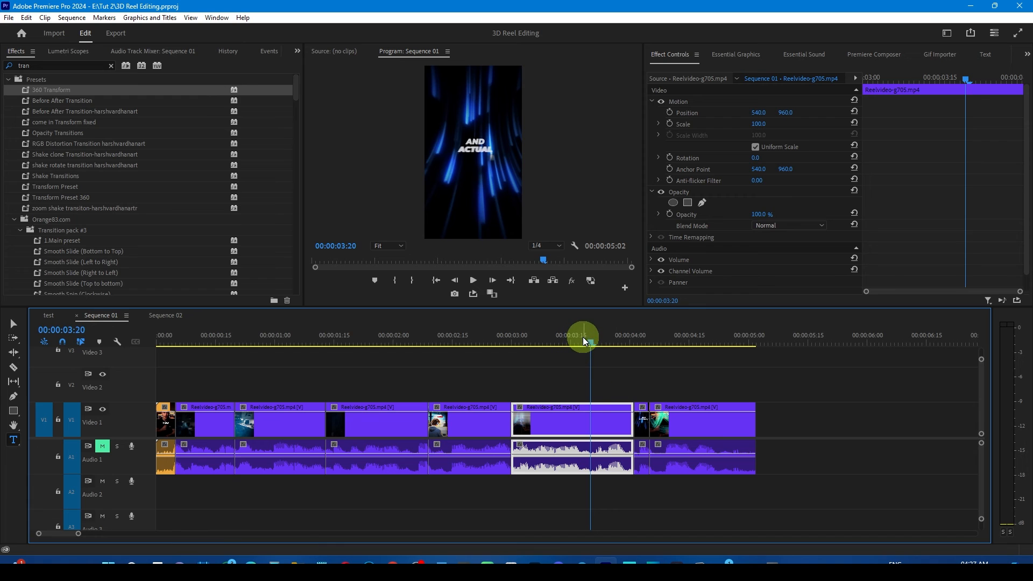
pyautogui.moveTo(583, 337); pyautogui.dragTo(616, 338)
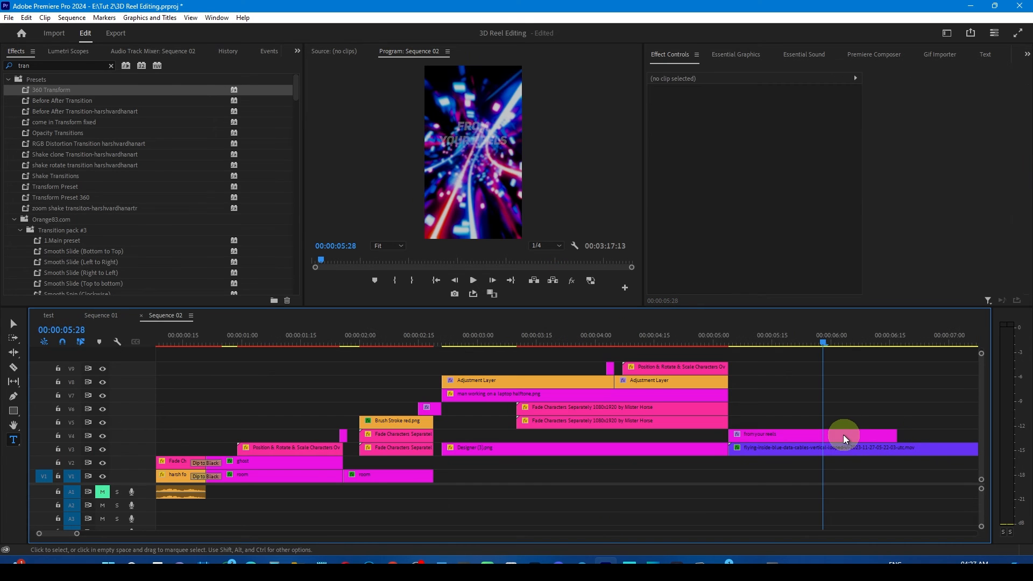
pyautogui.click(832, 435)
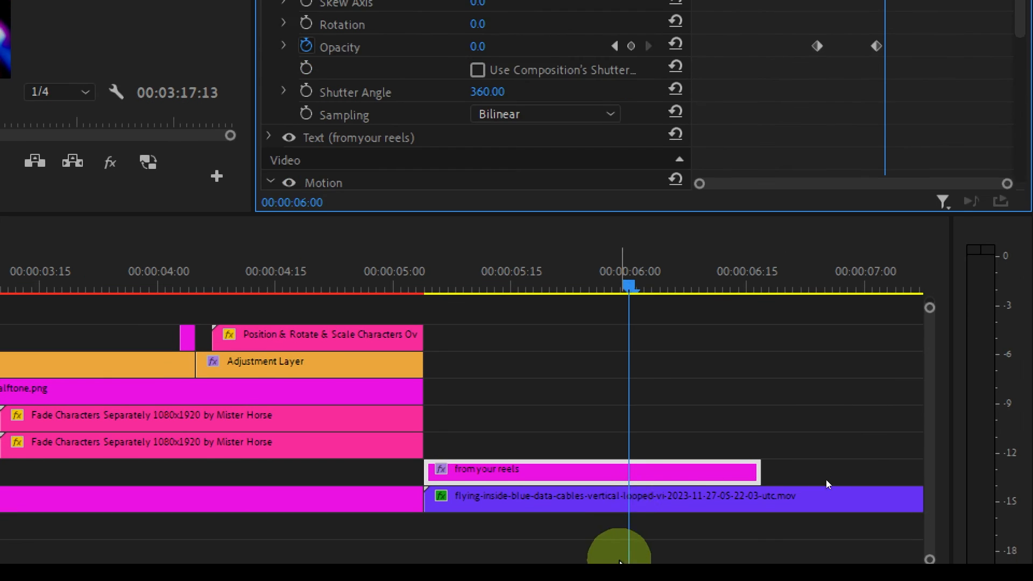
pyautogui.hotkey('ctrl', 'k')
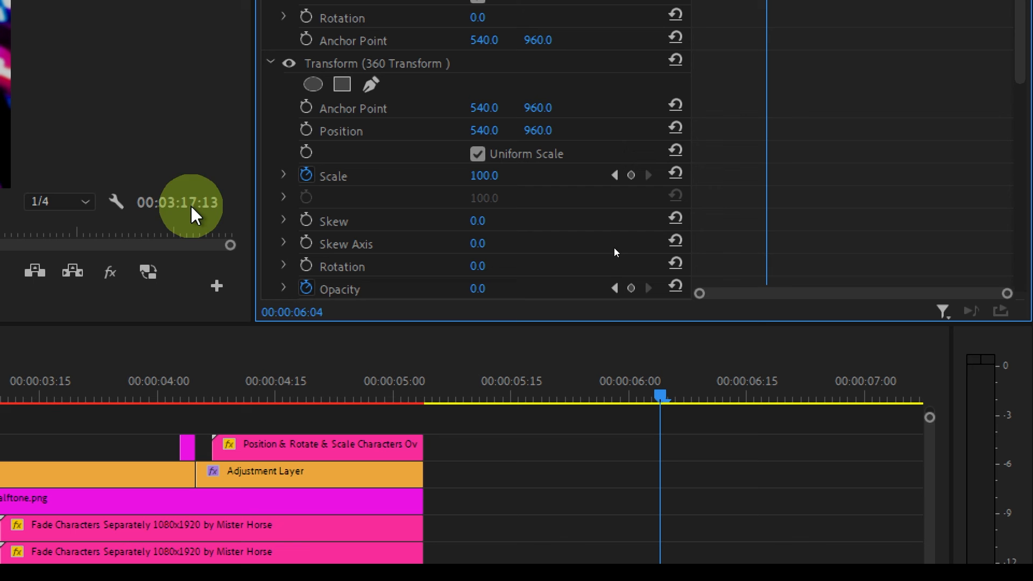
# Step: Remove the second text clip's Scale and Opacity keyframes, leaving Opacity at 100, and change its text to "and"
pyautogui.click(306, 175)
pyautogui.click(141, 309)
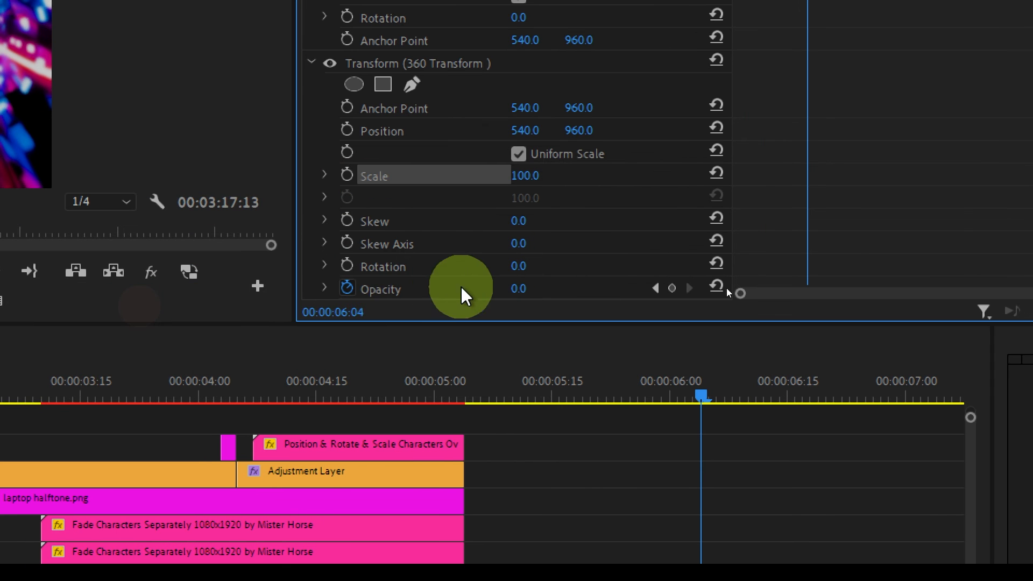
pyautogui.moveTo(523, 285); pyautogui.dragTo(646, 276)
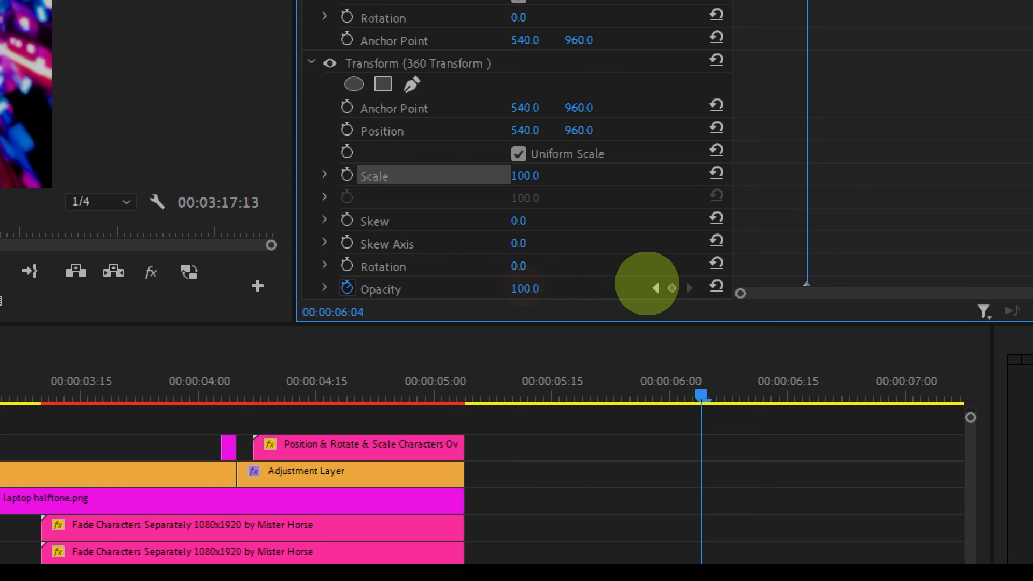
pyautogui.click(347, 289)
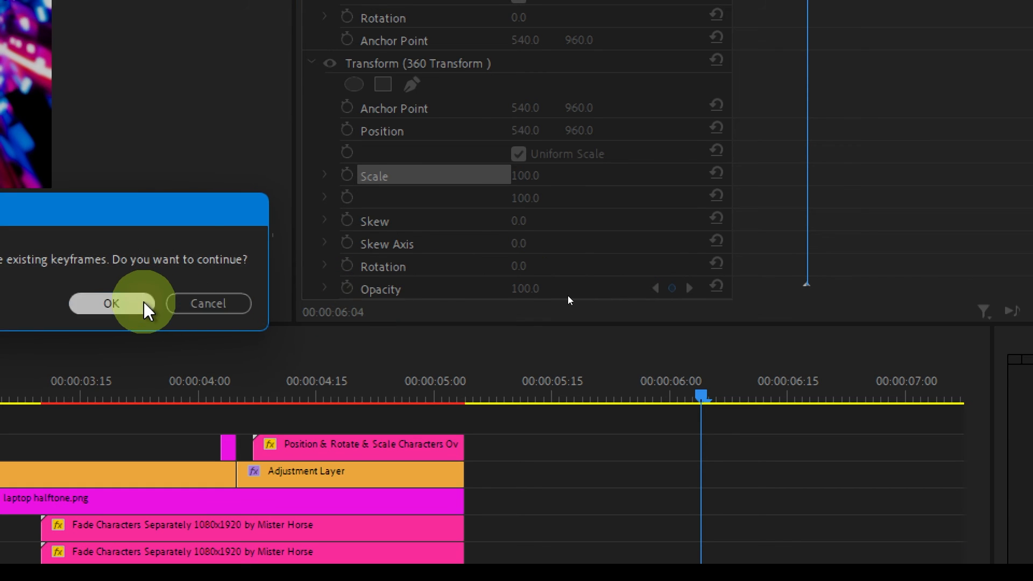
pyautogui.click(111, 303)
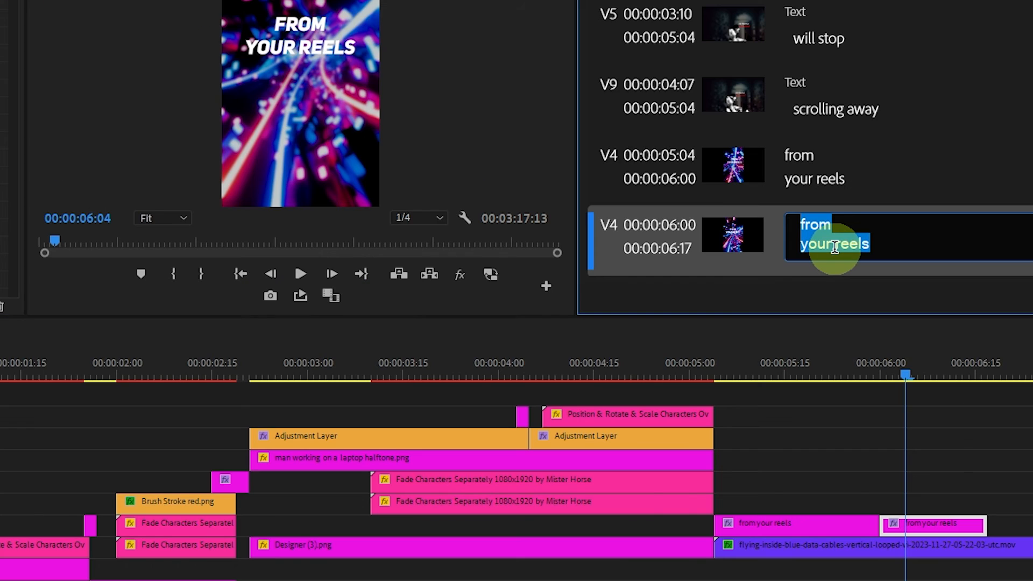
pyautogui.write('and')
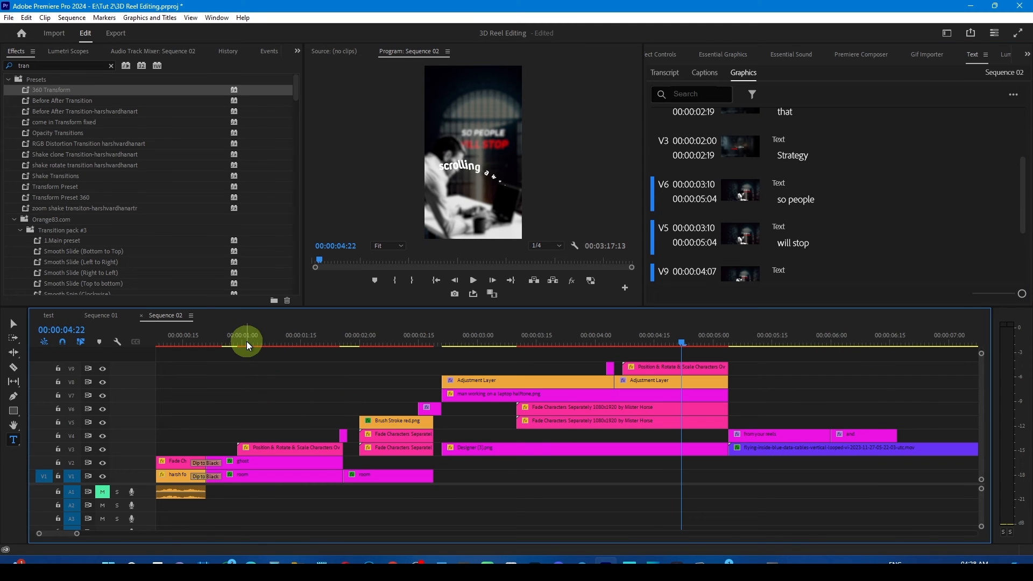
# Step: Copy the animated "Strategy" text clip to 00:00:06:00, set it in UniSansBoldItalic at 217 pt, and stack it directly under "and"
pyautogui.moveTo(246, 342); pyautogui.dragTo(380, 362)
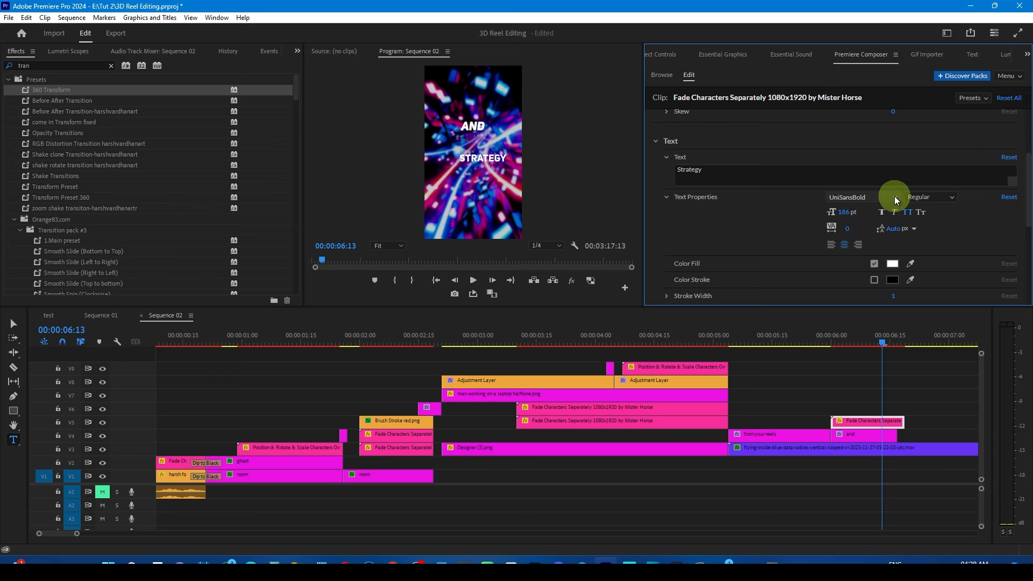
pyautogui.click(896, 200)
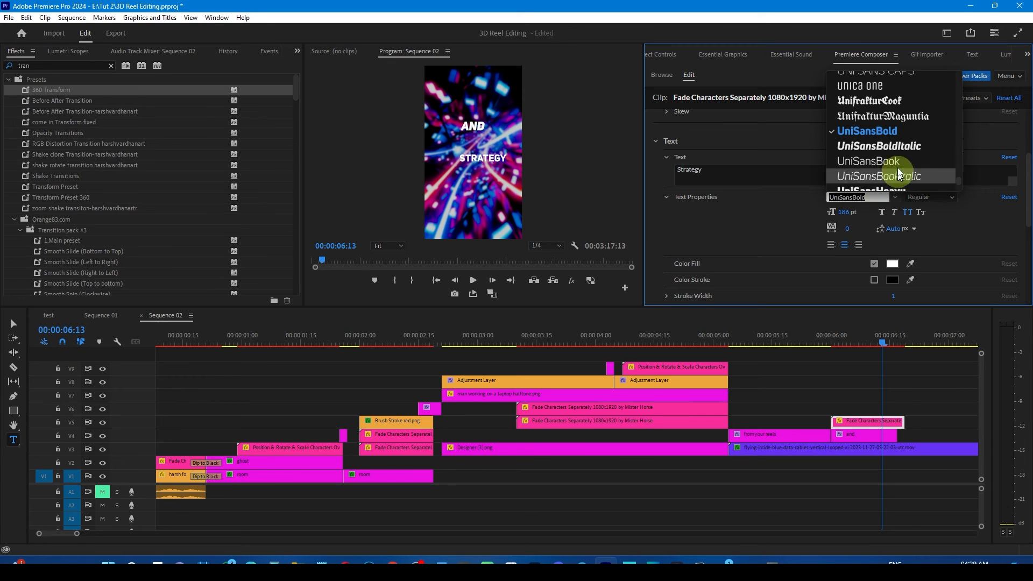
pyautogui.click(903, 152)
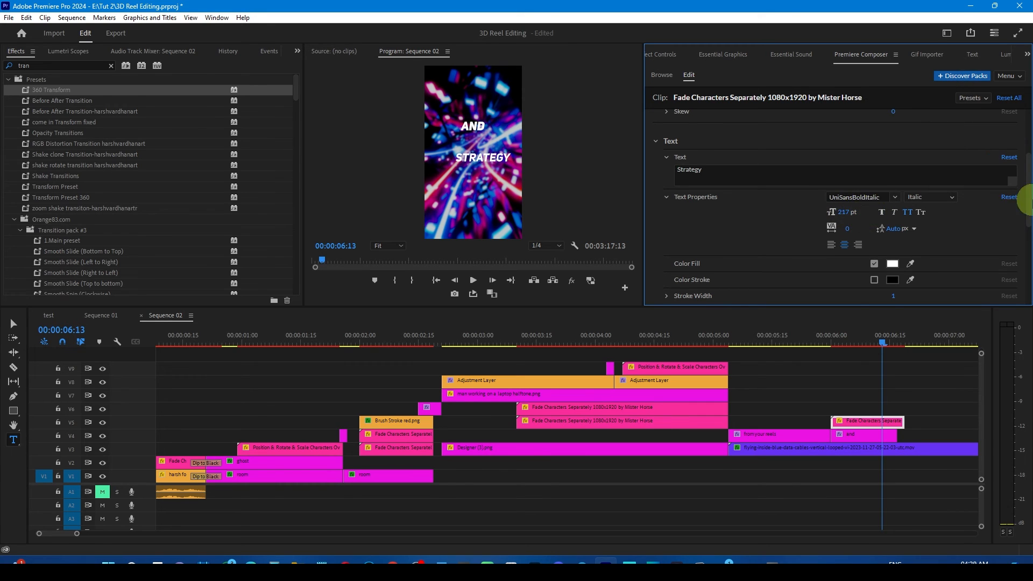
pyautogui.scroll(4, 887, 161)
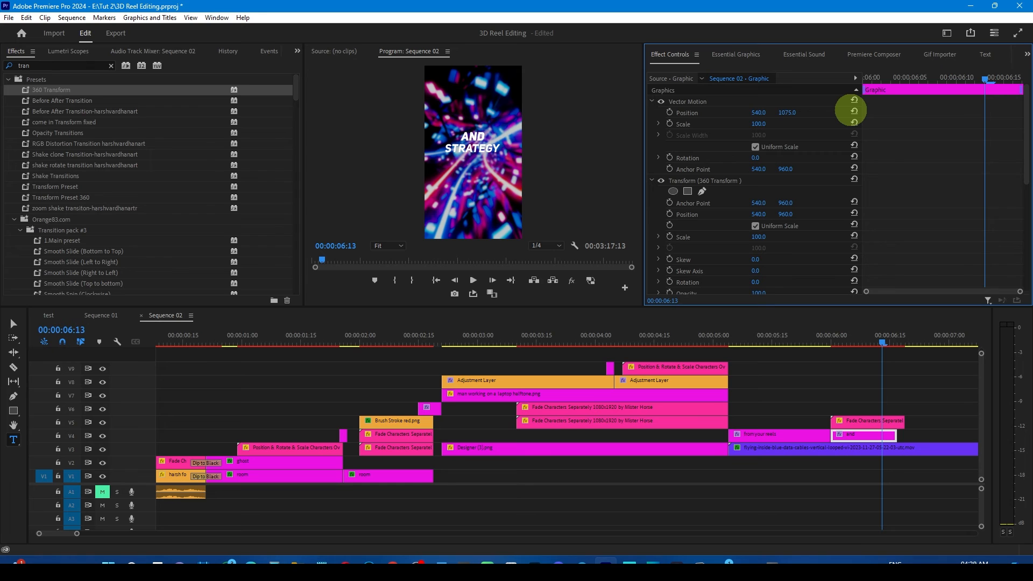
# Step: Enable Reversed Order for the Animation In of the copied "Strategy" text
pyautogui.click(867, 421)
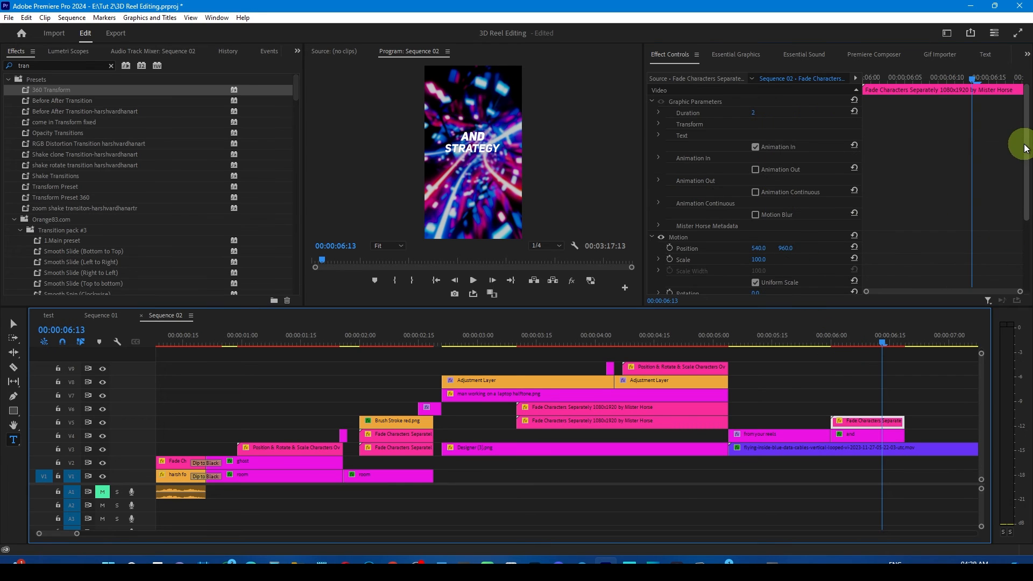
pyautogui.scroll(-3, 1025, 149)
pyautogui.click(873, 54)
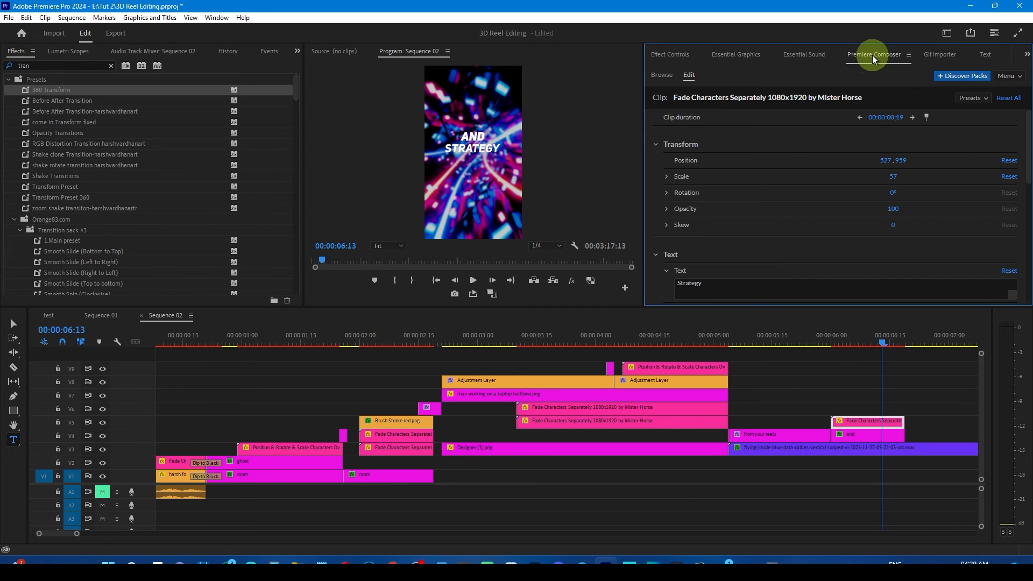
pyautogui.scroll(-5, 940, 222)
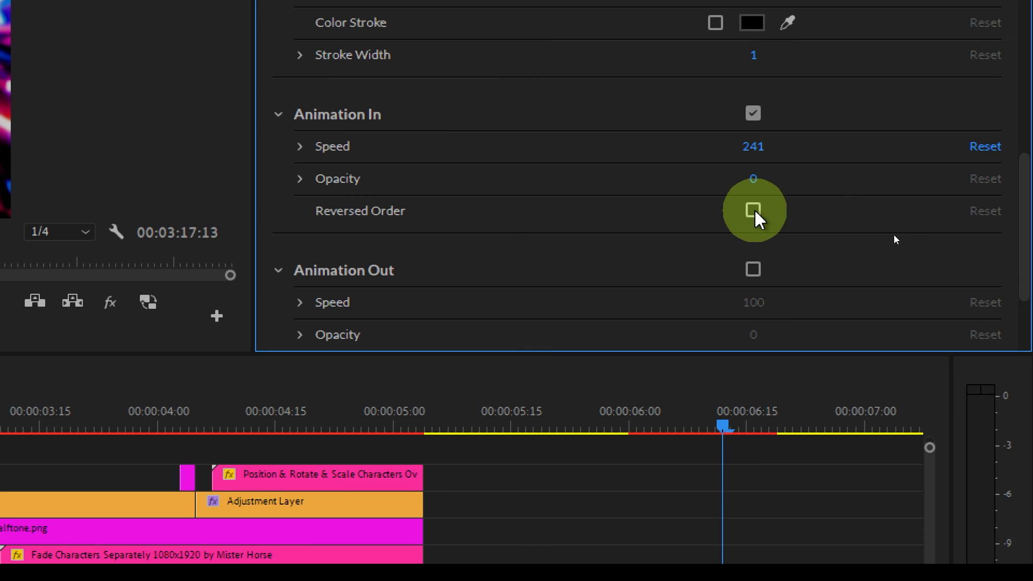
pyautogui.click(893, 235)
pyautogui.press('super+minus')
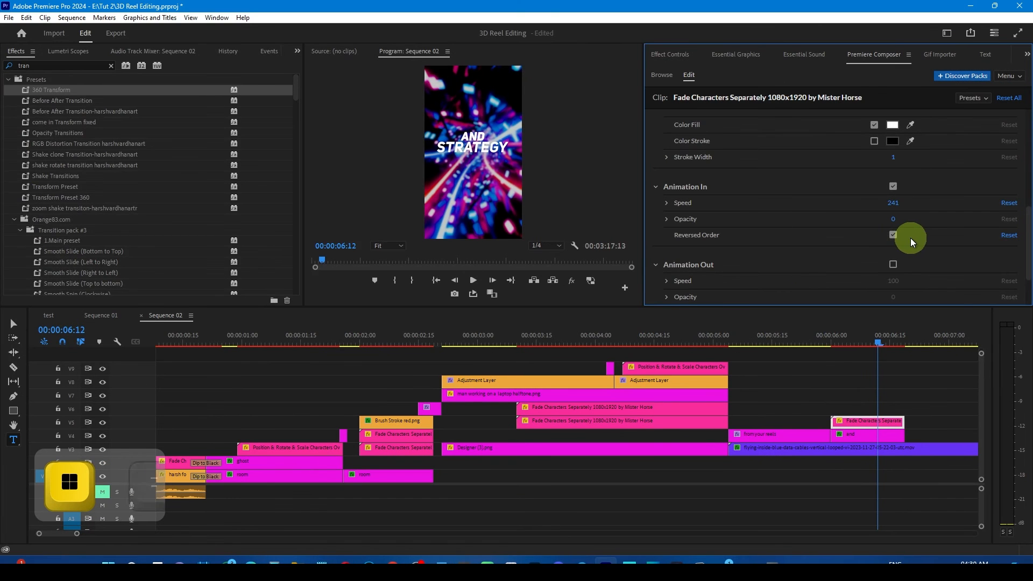
# Step: Preview the sequence, then change the copied Fade Characters text to "Actually" to match the reference sequence
pyautogui.moveTo(708, 428); pyautogui.dragTo(349, 447)
pyautogui.press('space')
pyautogui.press('\\')
pyautogui.moveTo(330, 343); pyautogui.dragTo(321, 344)
pyautogui.press('=')
pyautogui.click(556, 345)
pyautogui.moveTo(556, 345); pyautogui.dragTo(634, 348)
pyautogui.click(589, 422)
pyautogui.click(100, 316)
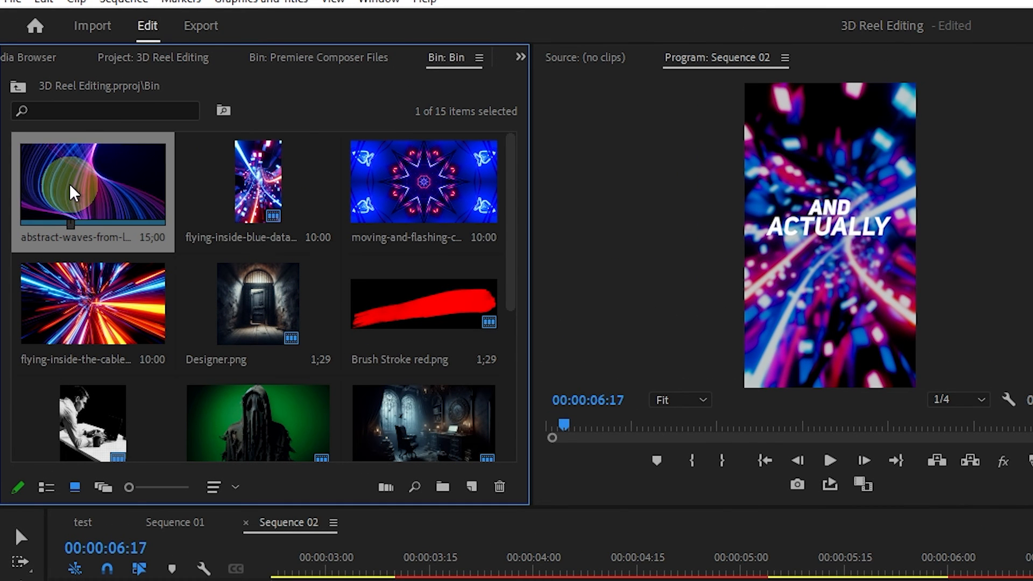
# Step: Place the abstract-waves footage on track V6 above the "Actually" text, starting at 00:00:06:17
pyautogui.moveTo(70, 191); pyautogui.dragTo(1031, 580)
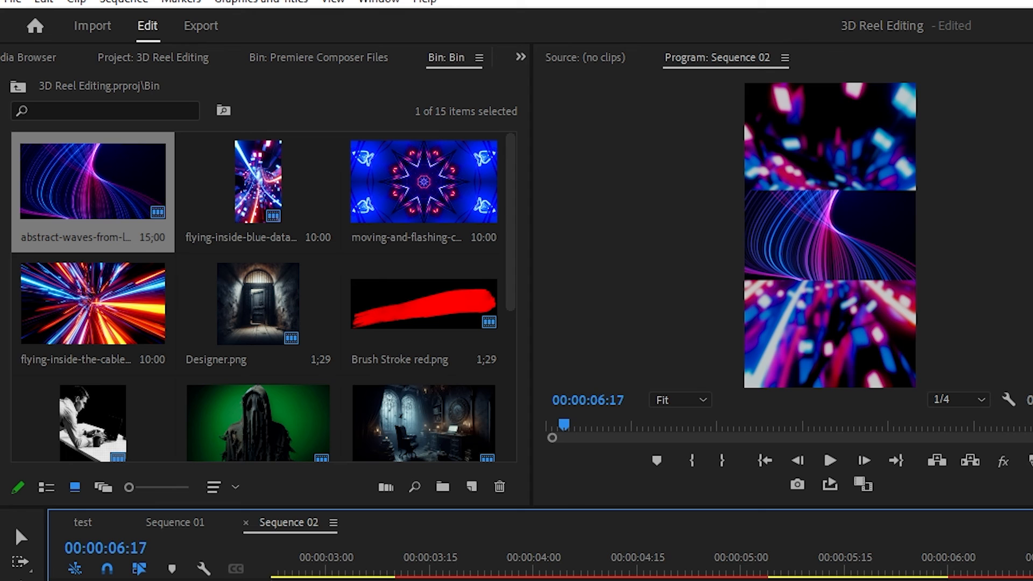
pyautogui.press('-')
pyautogui.press('-')
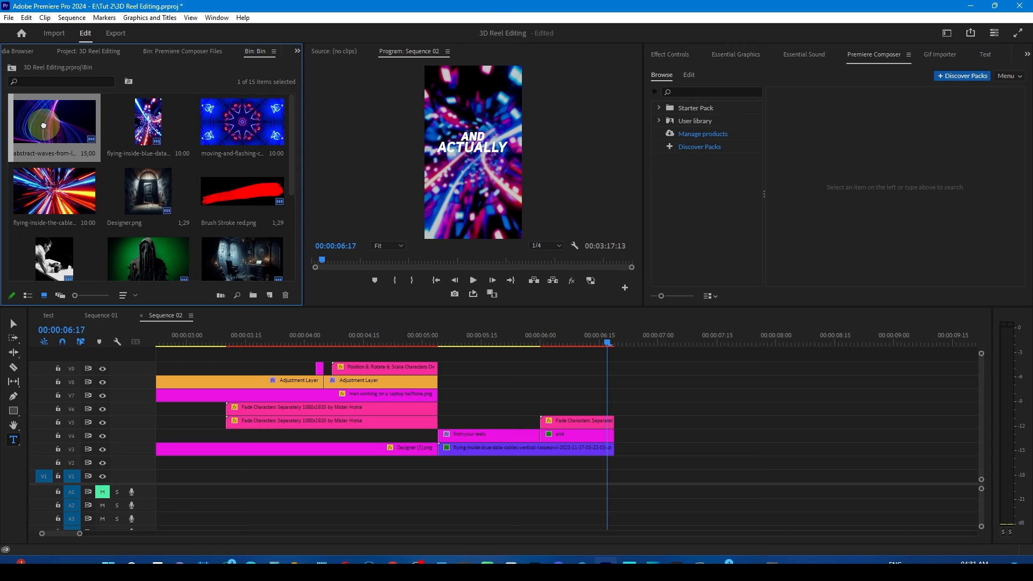
pyautogui.moveTo(45, 126); pyautogui.dragTo(603, 405)
pyautogui.press('-')
pyautogui.press('-')
# Step: Rate-stretch the abstract-waves clip down to about 7 frames, ending near 00:00:06:24
pyautogui.press('r')
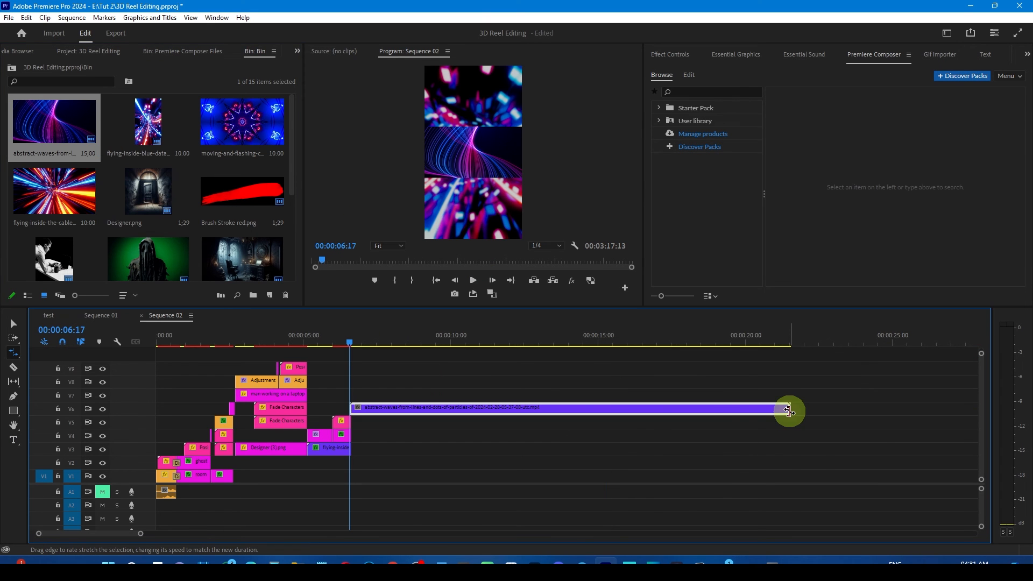
pyautogui.moveTo(789, 410); pyautogui.dragTo(353, 401)
pyautogui.press('=')
pyautogui.press('=')
pyautogui.press('=')
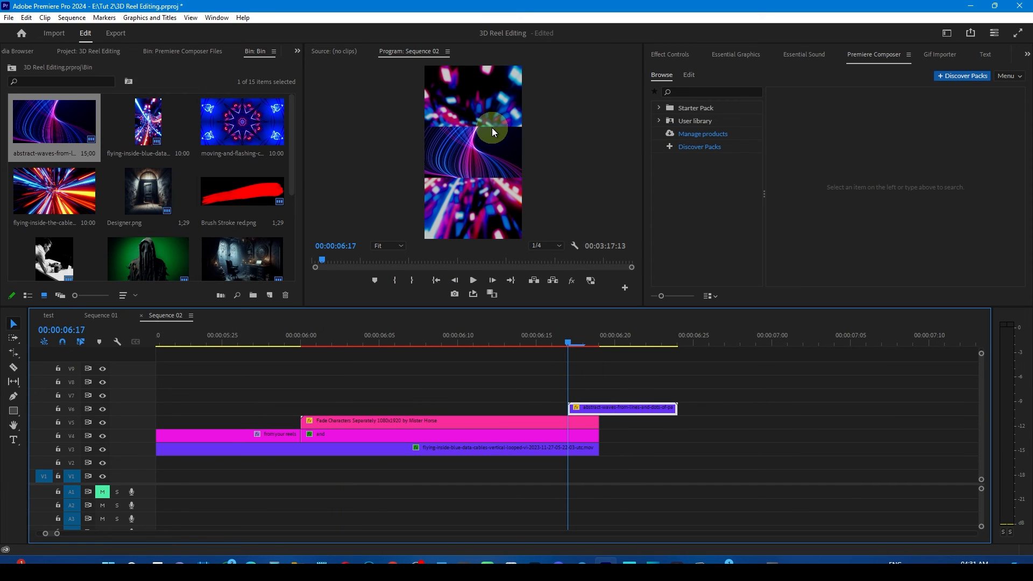
# Step: Rotate the abstract-waves clip 90° and scale it to 206 so it fills the vertical frame
pyautogui.click(515, 291)
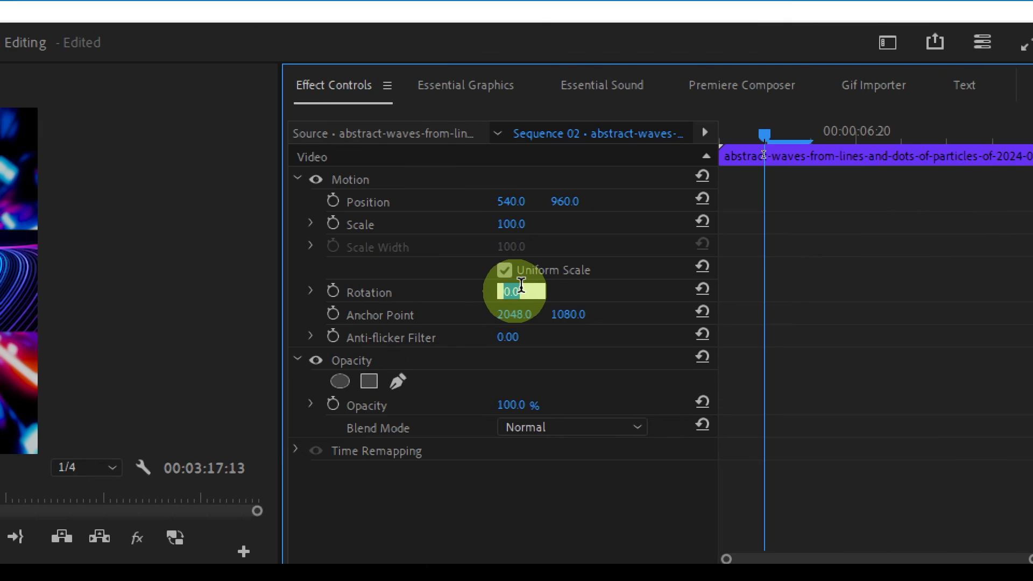
pyautogui.write('90')
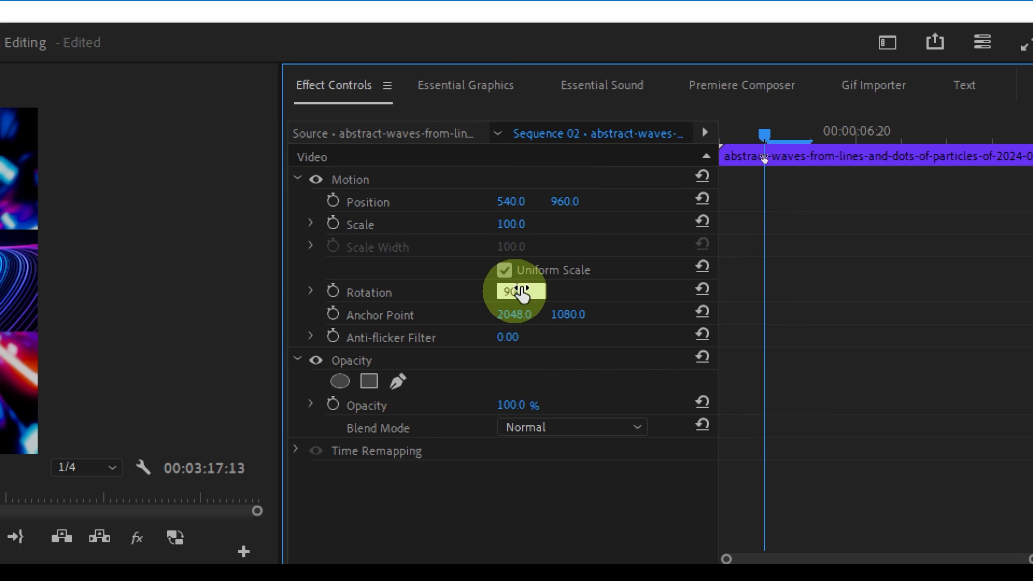
pyautogui.press('Return')
pyautogui.press('super+minus')
pyautogui.moveTo(758, 124); pyautogui.dragTo(815, 129)
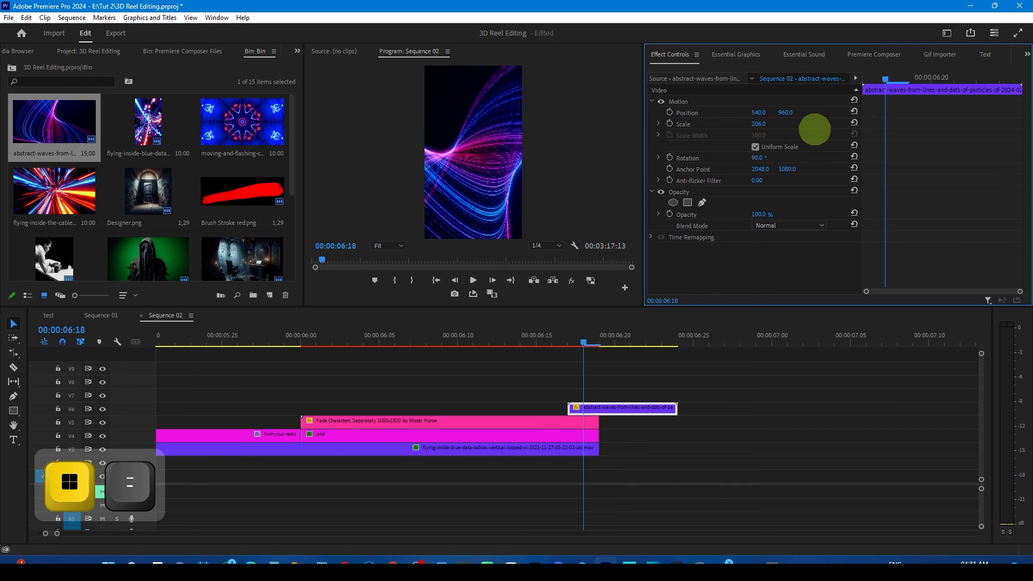
# Step: Set the abstract-waves clip's blend mode to Screen and compare the transition with the reference in Sequence 01
pyautogui.click(787, 225)
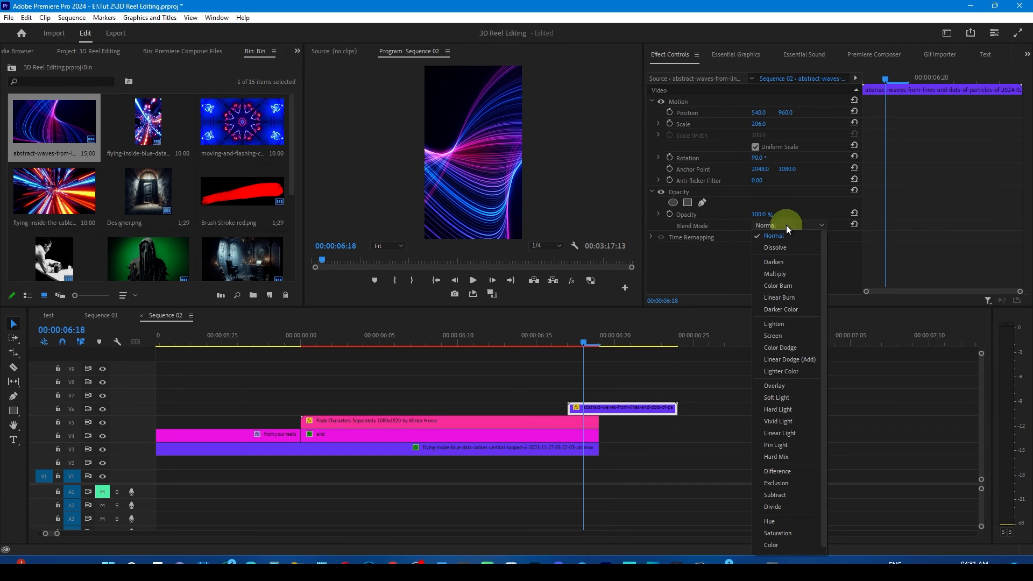
pyautogui.click(790, 335)
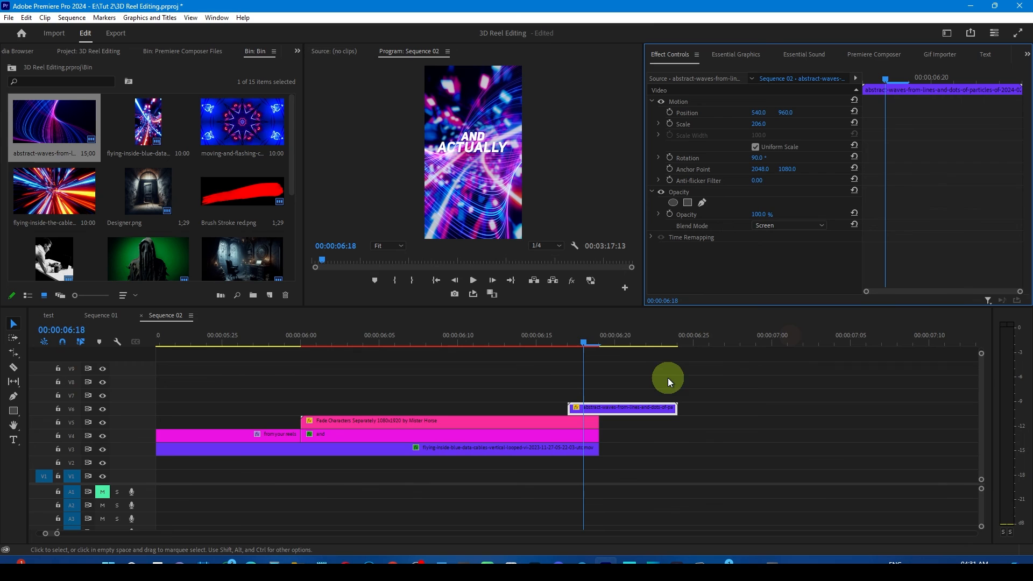
pyautogui.click(583, 344)
pyautogui.moveTo(582, 345); pyautogui.dragTo(646, 349)
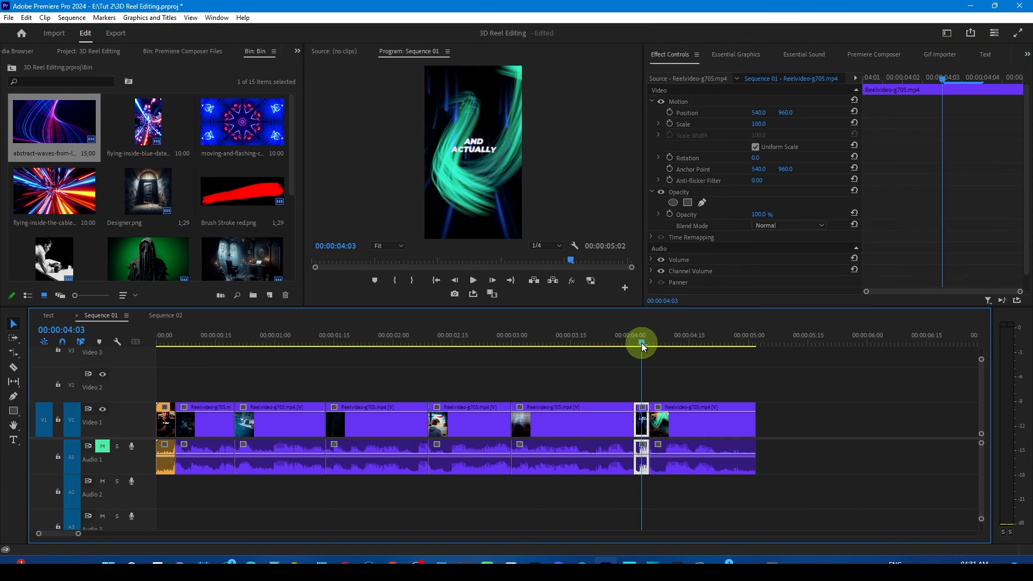
pyautogui.moveTo(641, 344); pyautogui.dragTo(699, 344)
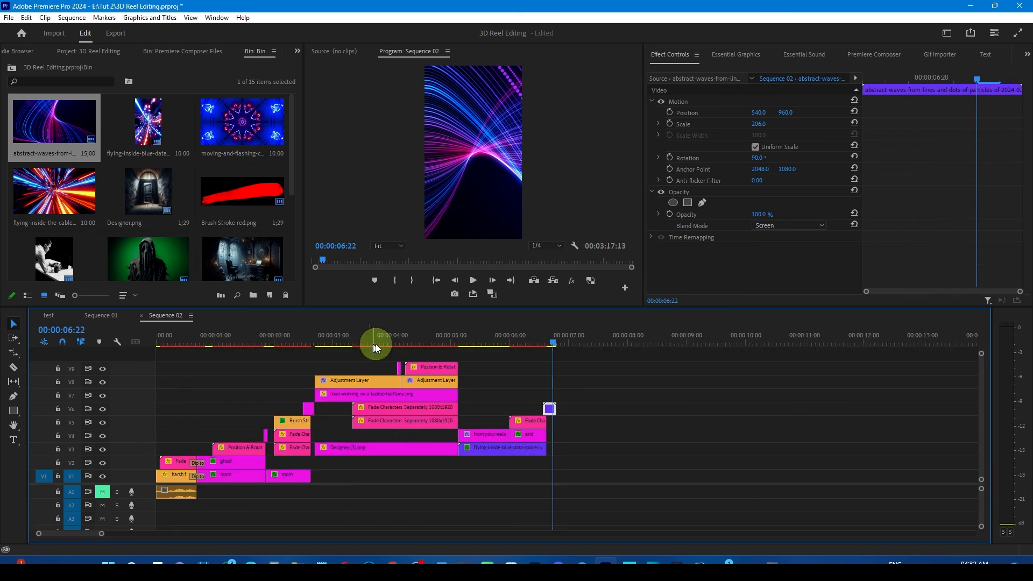
# Step: Reuse the harsh for 3d reels footage on V3 after the flying-inside clip and change the copied Fade Characters text above to "care about you!"
pyautogui.click(270, 380)
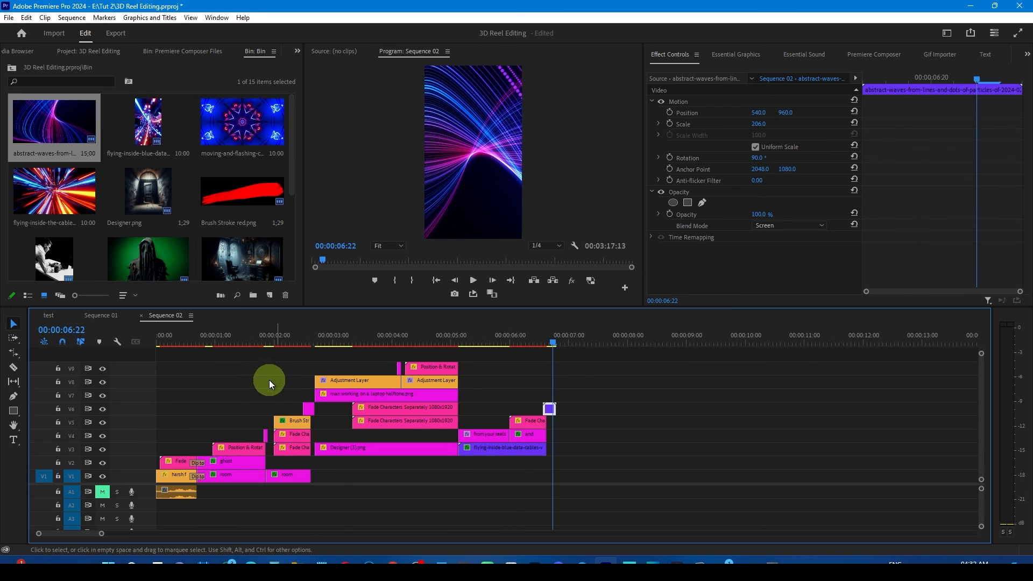
pyautogui.click(178, 479)
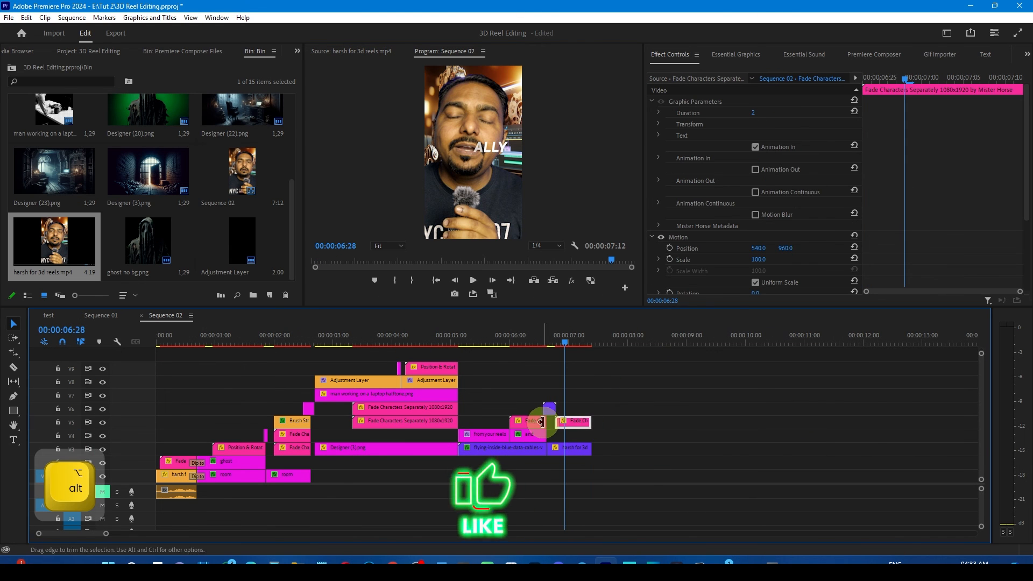
pyautogui.click(865, 59)
pyautogui.click(753, 291)
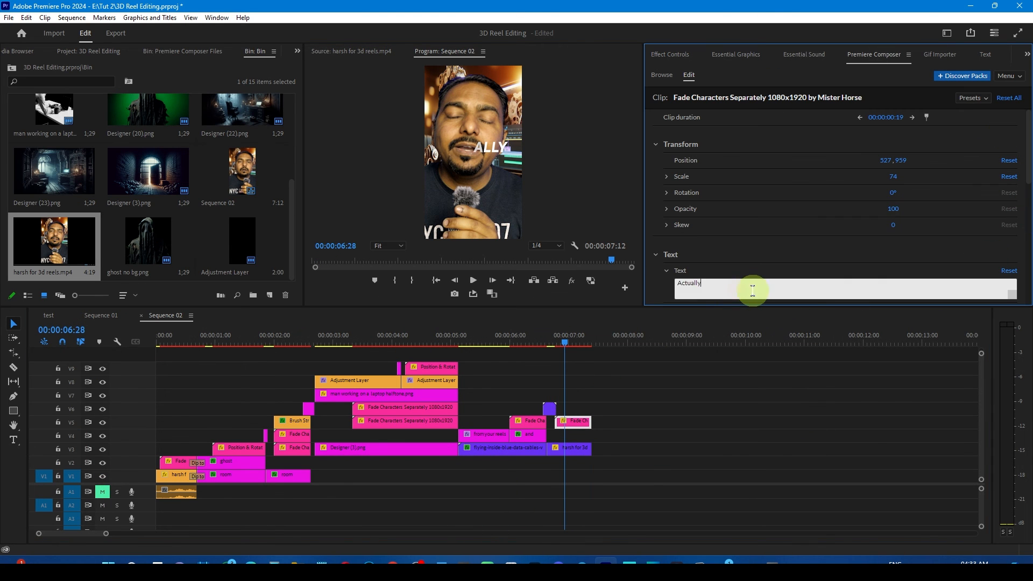
pyautogui.write('care about you!')
pyautogui.click(627, 390)
# Step: Scale the "care about you!" text to 47 and change its font to UniSansHeavy
pyautogui.moveTo(566, 343); pyautogui.dragTo(577, 344)
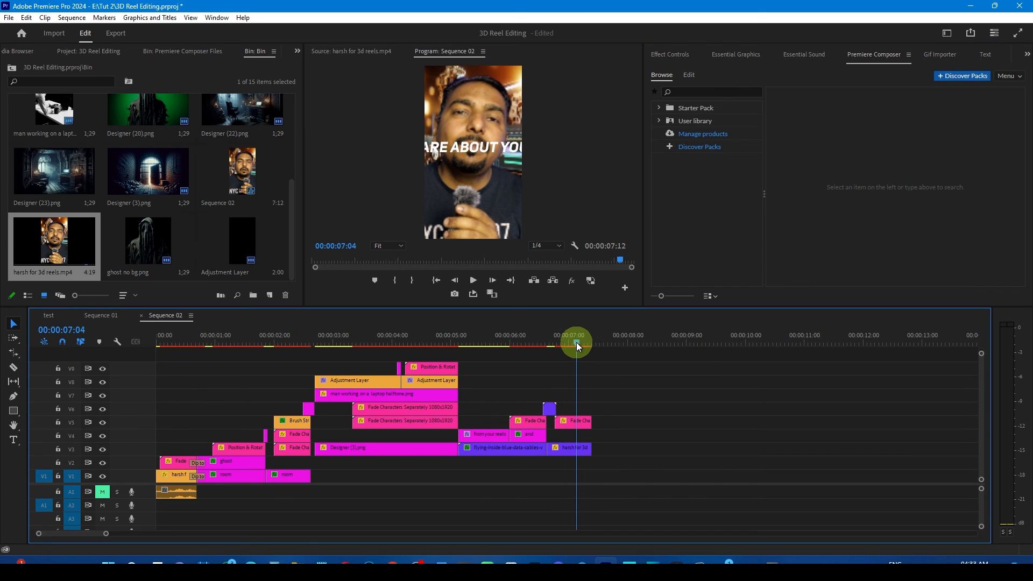
pyautogui.click(573, 423)
pyautogui.moveTo(1028, 176); pyautogui.dragTo(1028, 182)
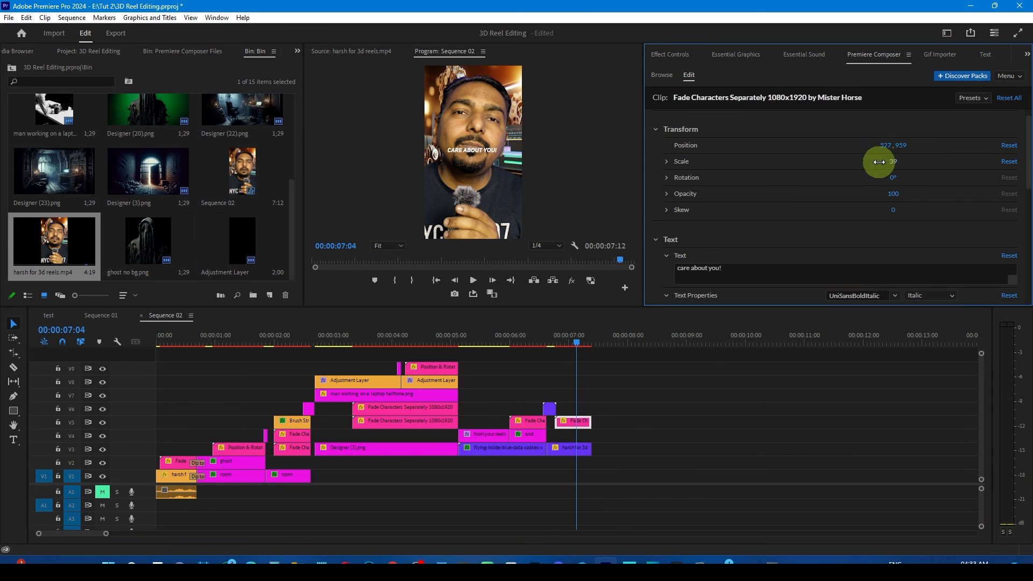
pyautogui.moveTo(879, 162); pyautogui.dragTo(898, 162)
pyautogui.scroll(-3, 896, 214)
pyautogui.click(954, 238)
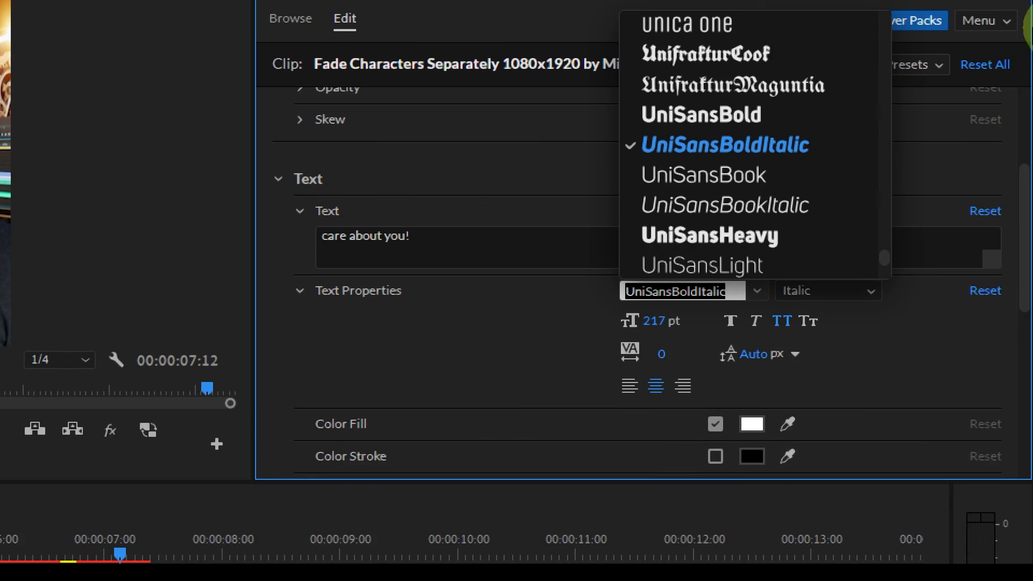
pyautogui.click(985, 189)
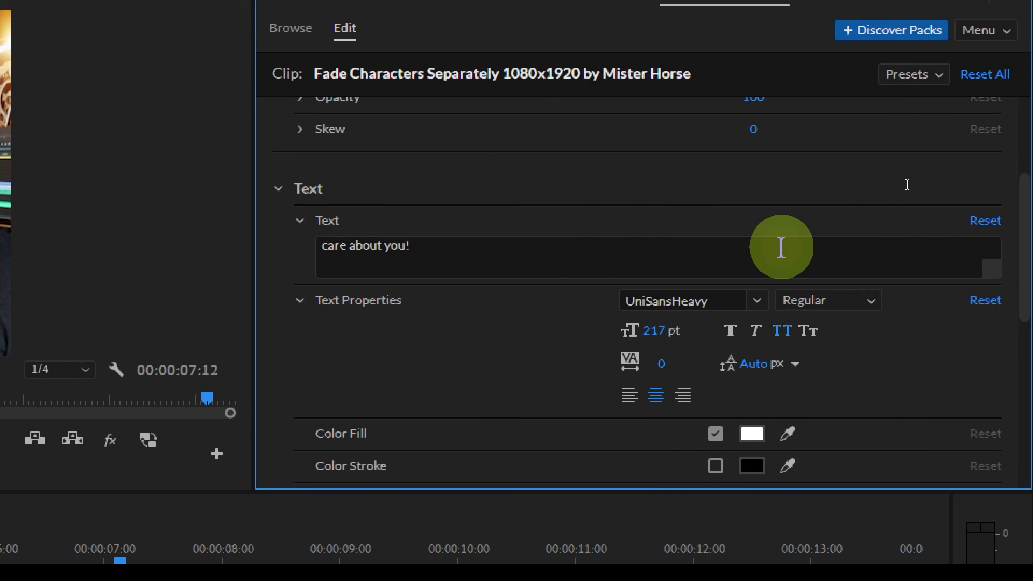
pyautogui.press('super+minus')
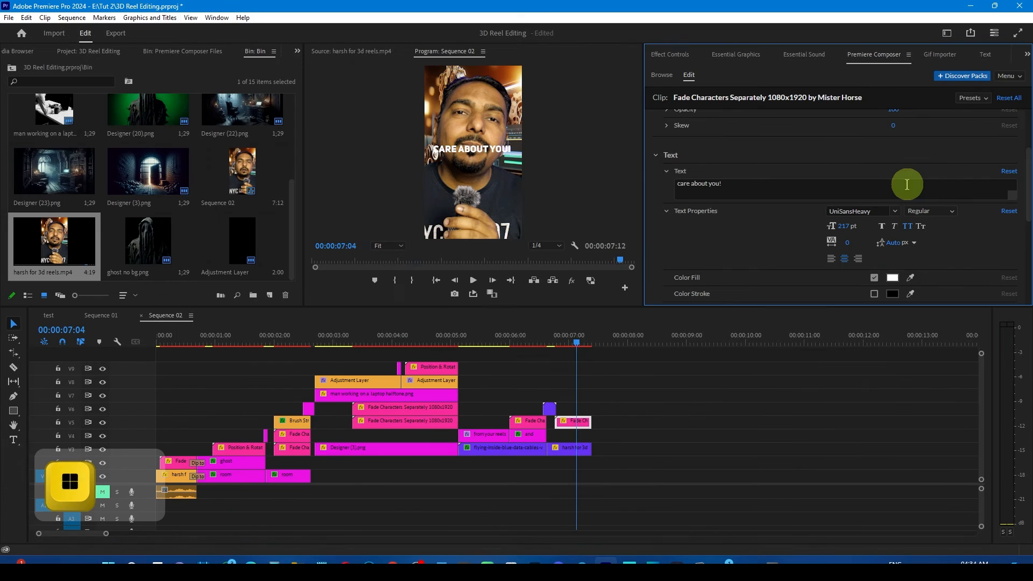
# Step: Keyframe a zoom on the harsh for 3d reels clip's Scale from 00:00:06:24 to 00:00:06:29, ending at 342, and preview it
pyautogui.moveTo(102, 563)
pyautogui.mouseDown()
pyautogui.moveTo(131, 563)
pyautogui.moveTo(81, 565)
pyautogui.mouseUp()
pyautogui.moveTo(558, 343)
pyautogui.mouseDown()
pyautogui.moveTo(526, 347)
pyautogui.moveTo(586, 348)
pyautogui.moveTo(542, 353)
pyautogui.moveTo(557, 357)
pyautogui.mouseUp()
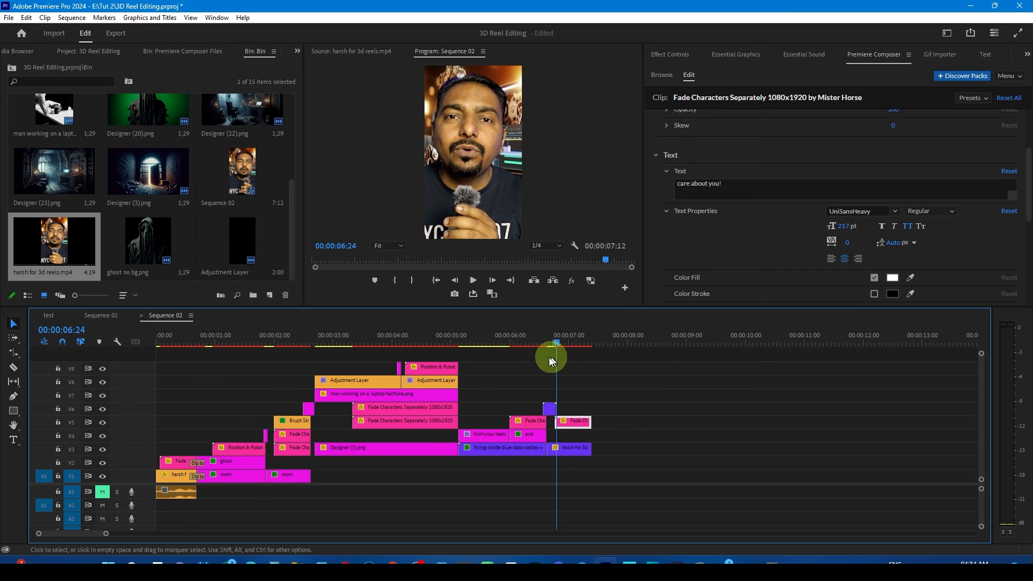
pyautogui.moveTo(653, 341); pyautogui.dragTo(684, 341)
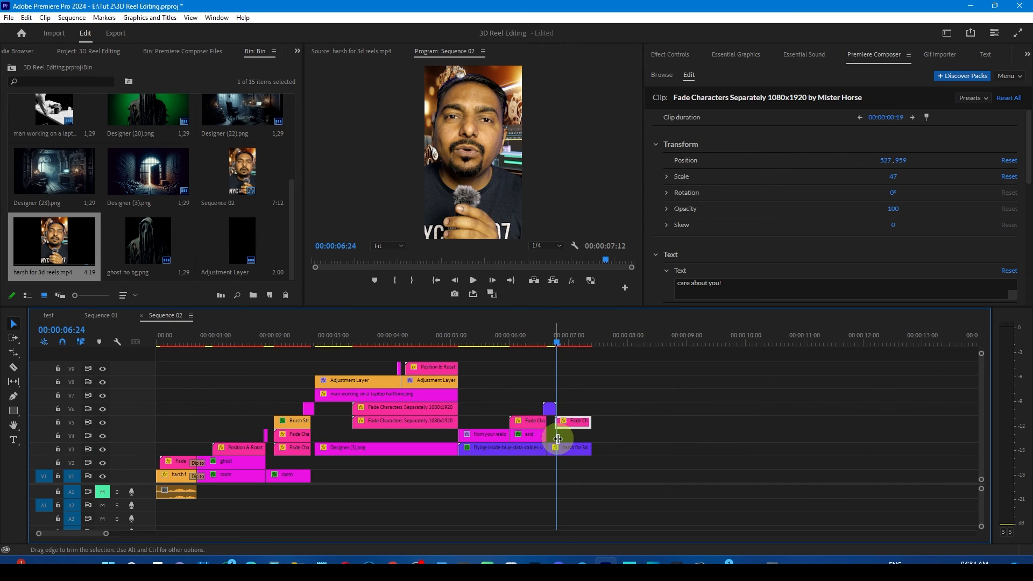
pyautogui.click(566, 450)
pyautogui.click(669, 123)
pyautogui.moveTo(900, 103); pyautogui.dragTo(1020, 121)
pyautogui.click(671, 191)
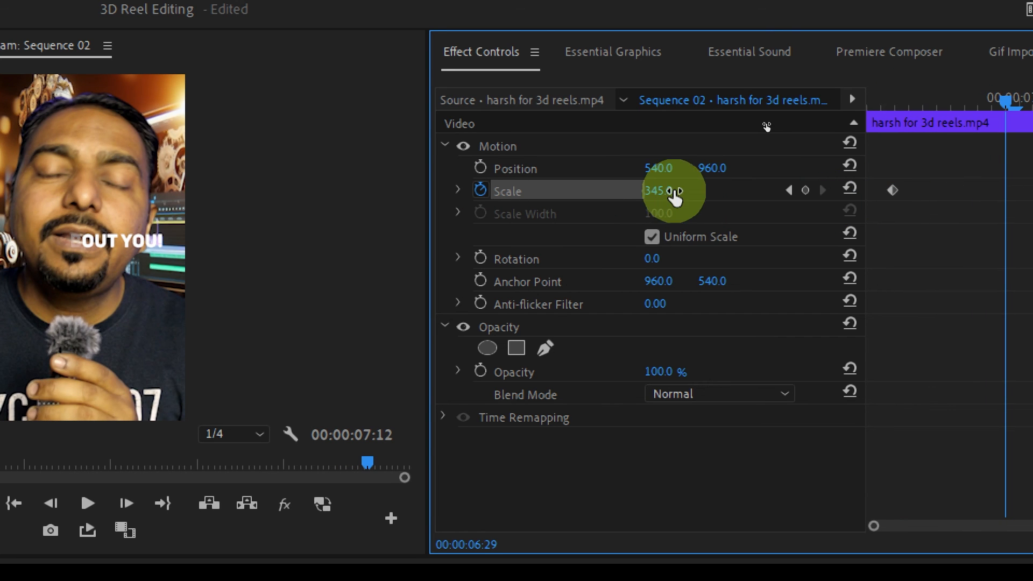
pyautogui.moveTo(678, 190); pyautogui.dragTo(695, 203)
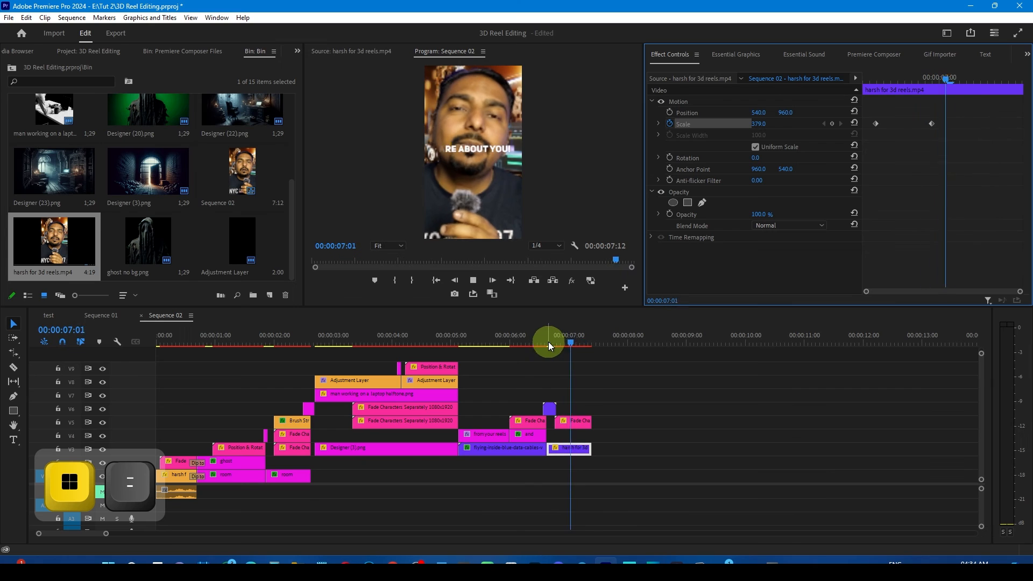
pyautogui.moveTo(548, 341); pyautogui.dragTo(541, 339)
pyautogui.moveTo(896, 90); pyautogui.dragTo(929, 109)
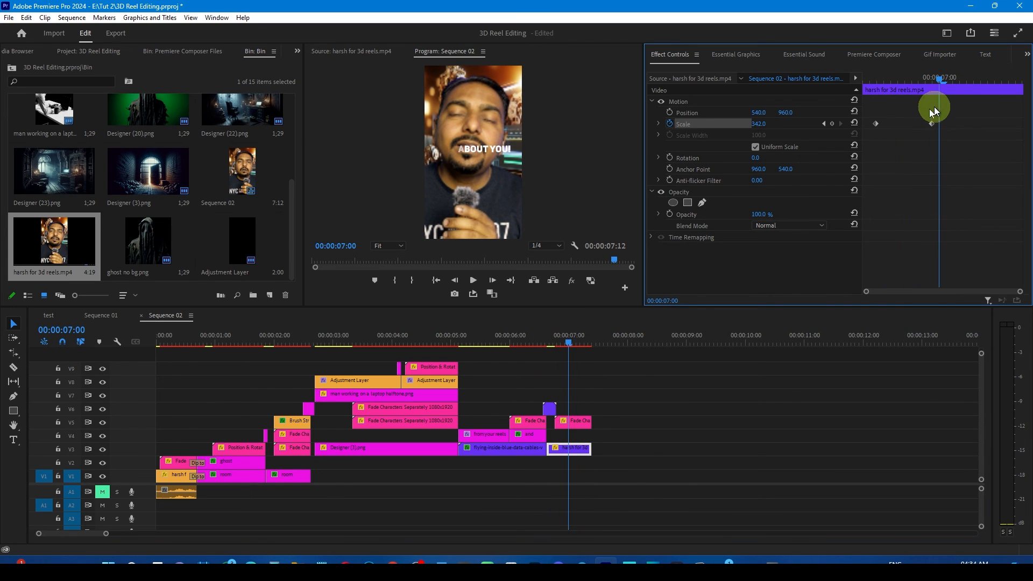
# Step: Move the "care about you!" text clip to position 498, 1273 over the speaker's chest
pyautogui.click(584, 422)
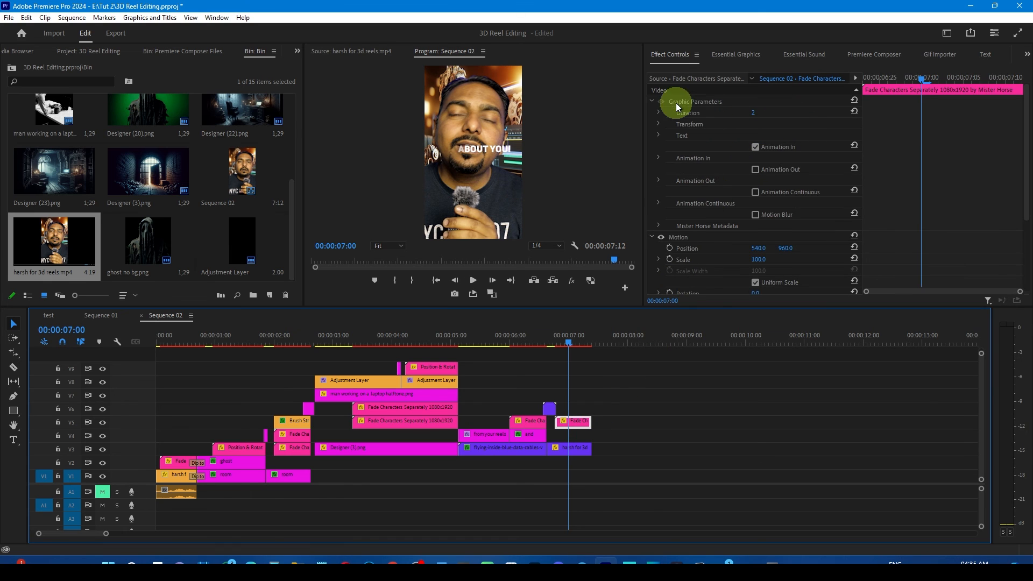
pyautogui.click(655, 103)
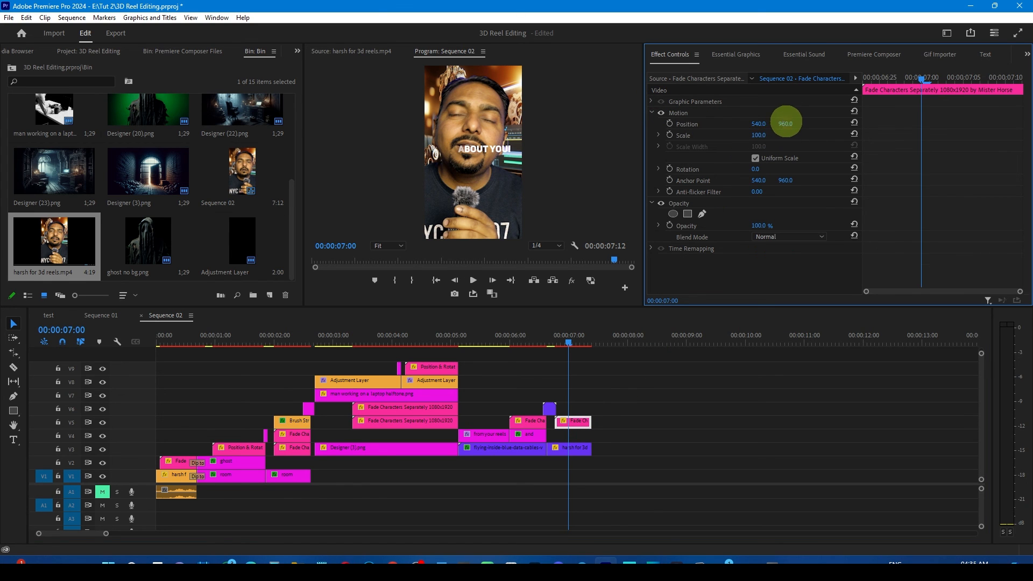
pyautogui.moveTo(786, 123); pyautogui.dragTo(868, 128)
pyautogui.moveTo(761, 125)
pyautogui.mouseDown()
pyautogui.moveTo(696, 131)
pyautogui.moveTo(755, 131)
pyautogui.mouseUp()
pyautogui.moveTo(564, 341)
pyautogui.mouseDown()
pyautogui.moveTo(520, 345)
pyautogui.moveTo(574, 348)
pyautogui.mouseUp()
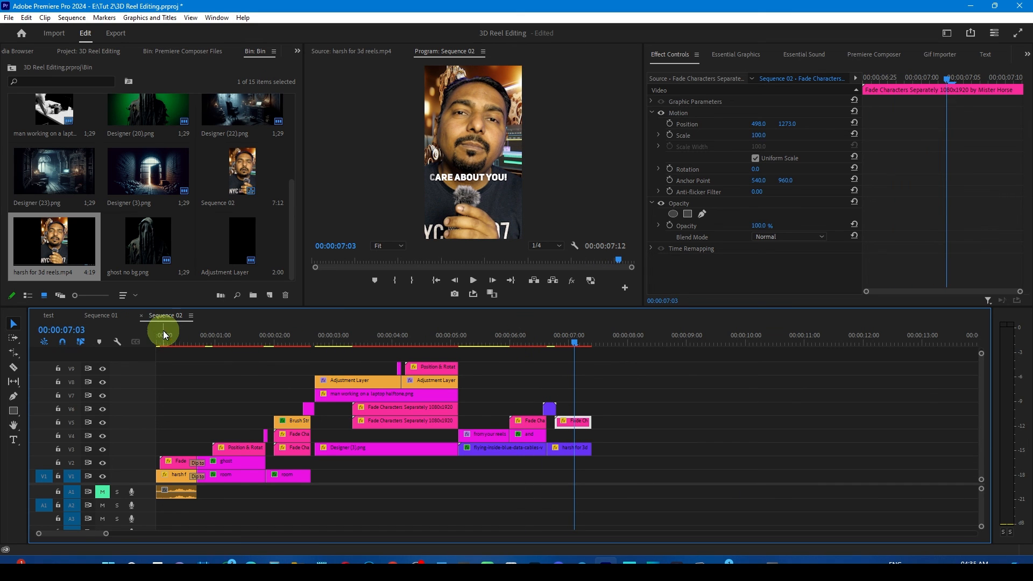
# Step: Check the reference sequence, then add VR Glow to the "care about you!" text with Luma Threshold 0.00, Glow Radius 105 and Glow Brightness 2.20
pyautogui.click(105, 316)
pyautogui.click(665, 344)
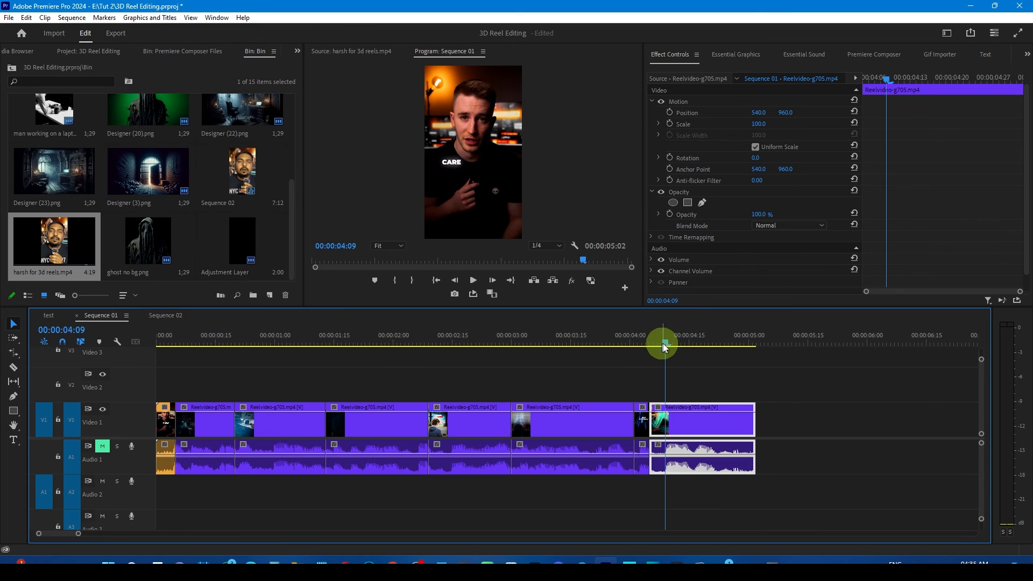
pyautogui.moveTo(665, 347); pyautogui.dragTo(721, 361)
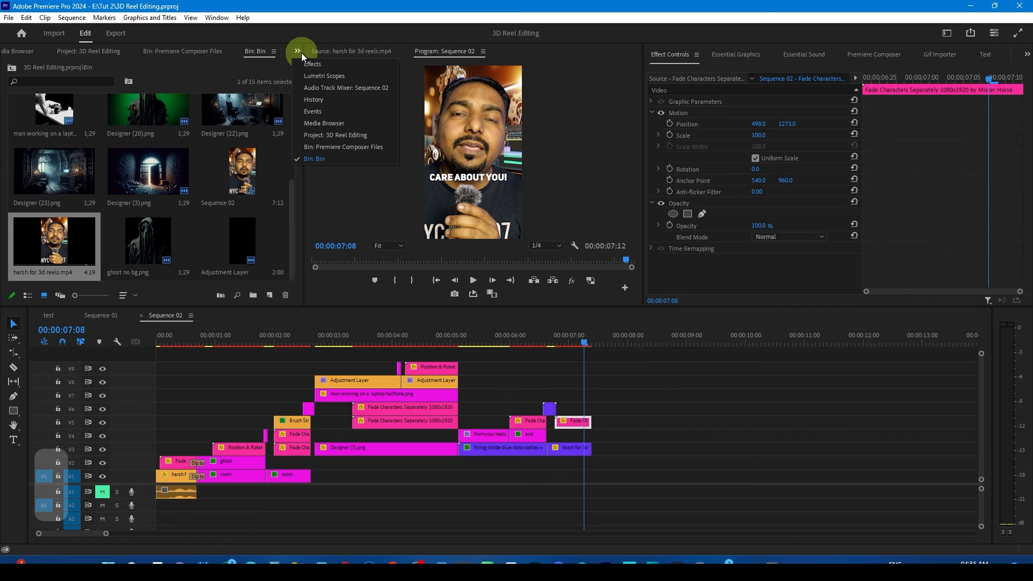
pyautogui.click(356, 65)
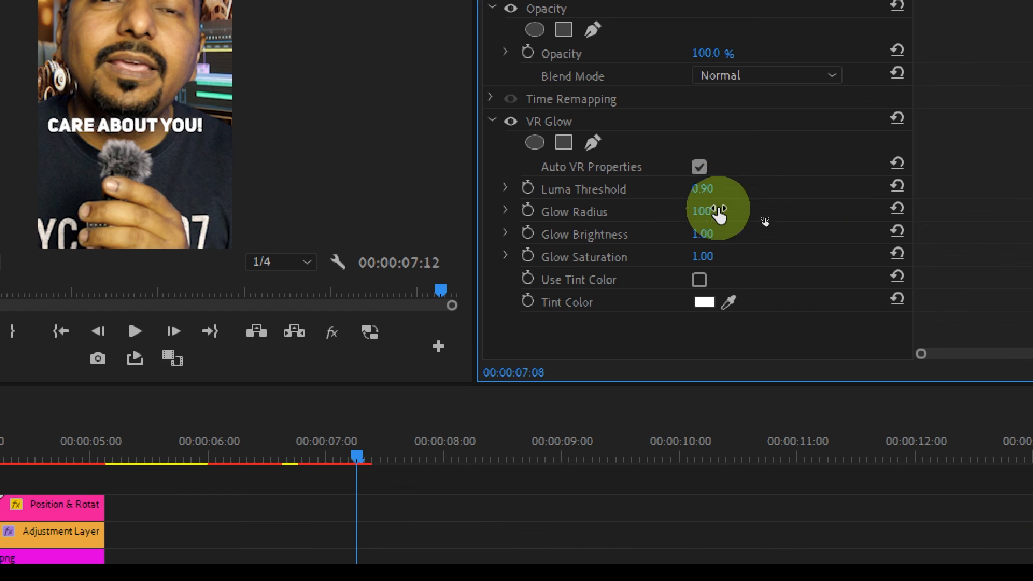
pyautogui.moveTo(696, 191); pyautogui.dragTo(712, 211)
pyautogui.moveTo(706, 234); pyautogui.dragTo(720, 237)
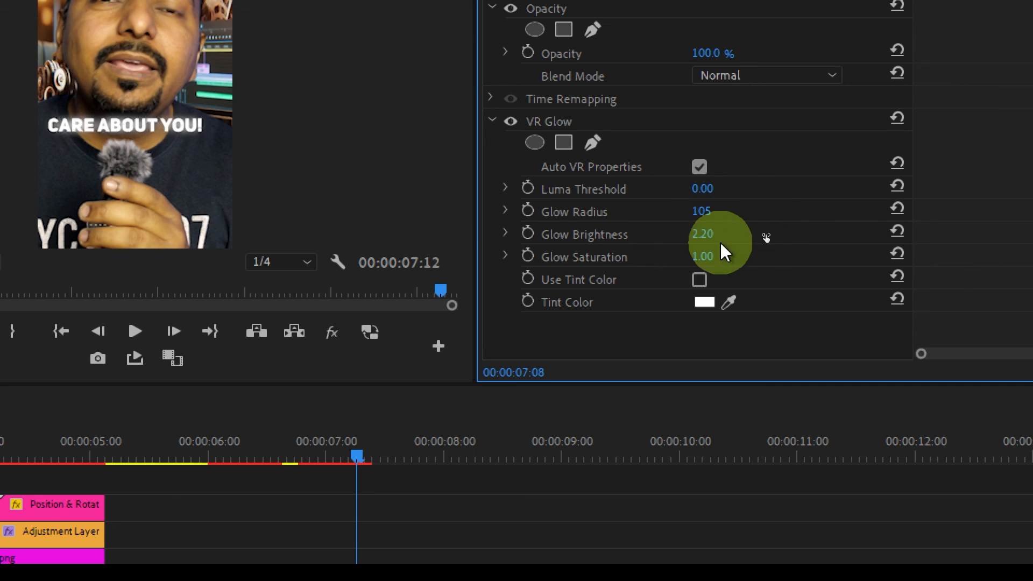
pyautogui.click(630, 202)
pyautogui.press('super+minus')
# Step: Apply the same VR Glow to the "Actually" text clip and save the project
pyautogui.click(530, 421)
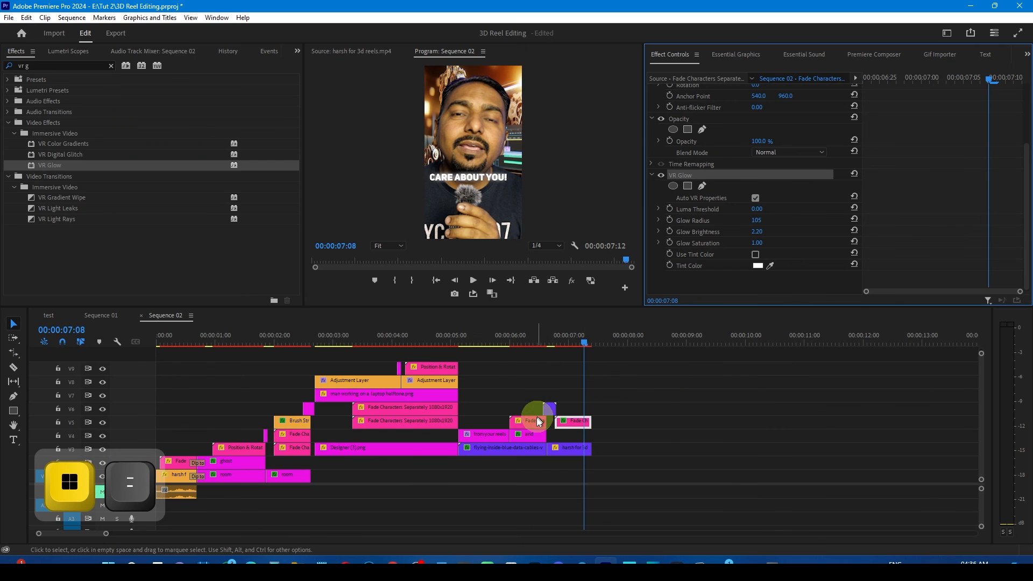
pyautogui.click(528, 338)
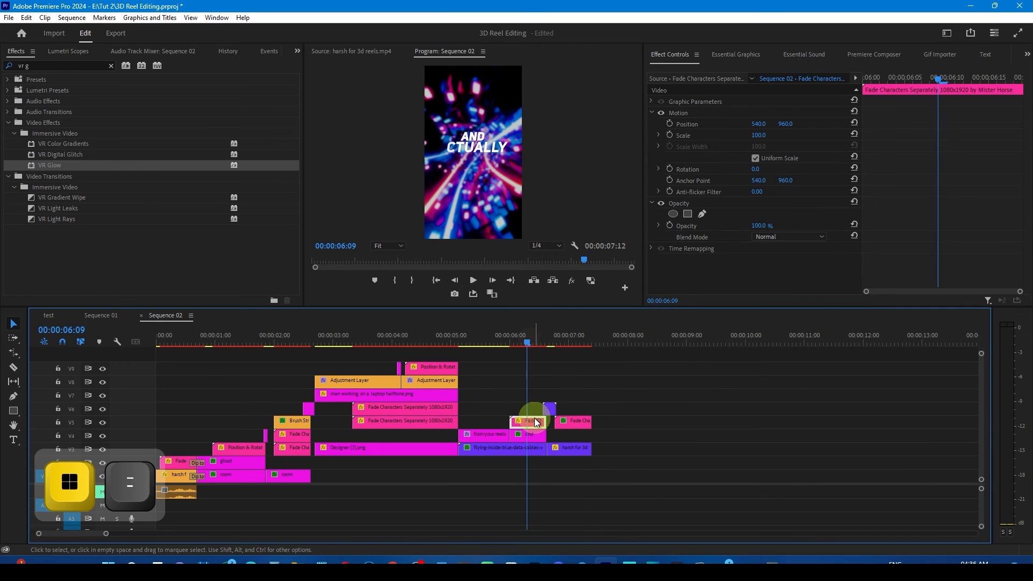
pyautogui.press('s')
# Step: Set the playback resolution to 1/2 and preview Sequence 02 from the start in full screen
pyautogui.click(554, 247)
pyautogui.click(556, 256)
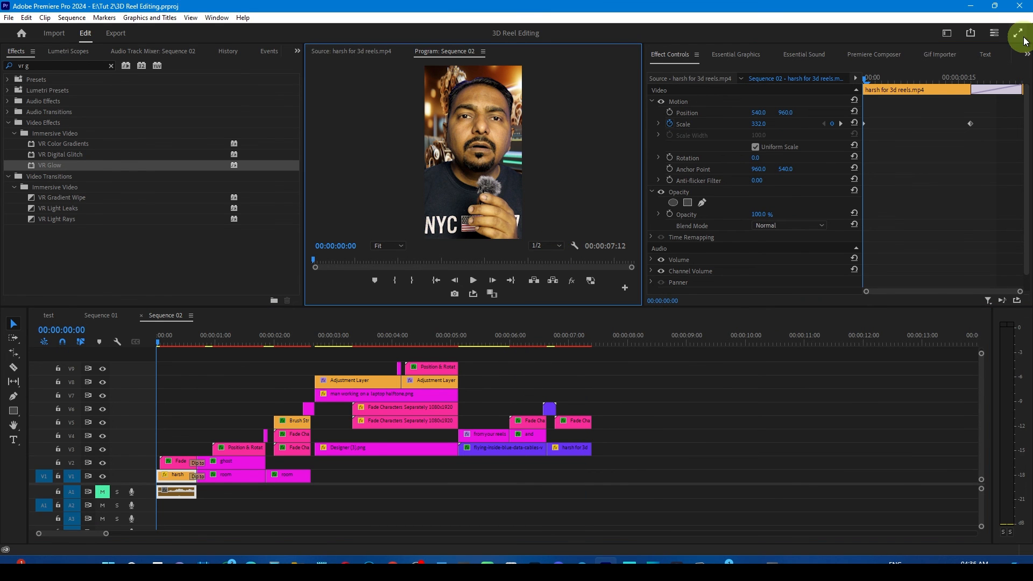
pyautogui.click(1020, 35)
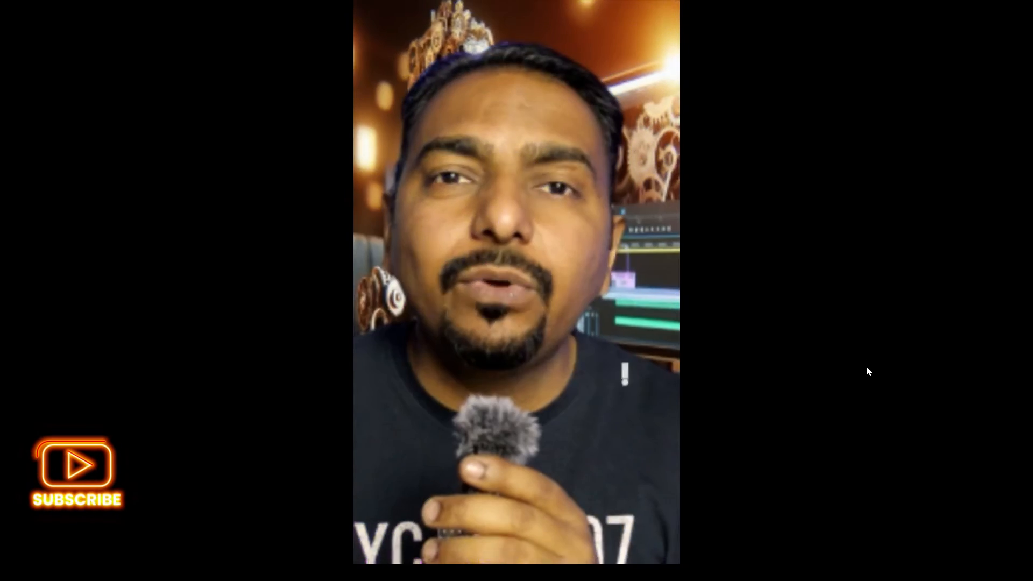
pyautogui.click(711, 385)
pyautogui.press('space')
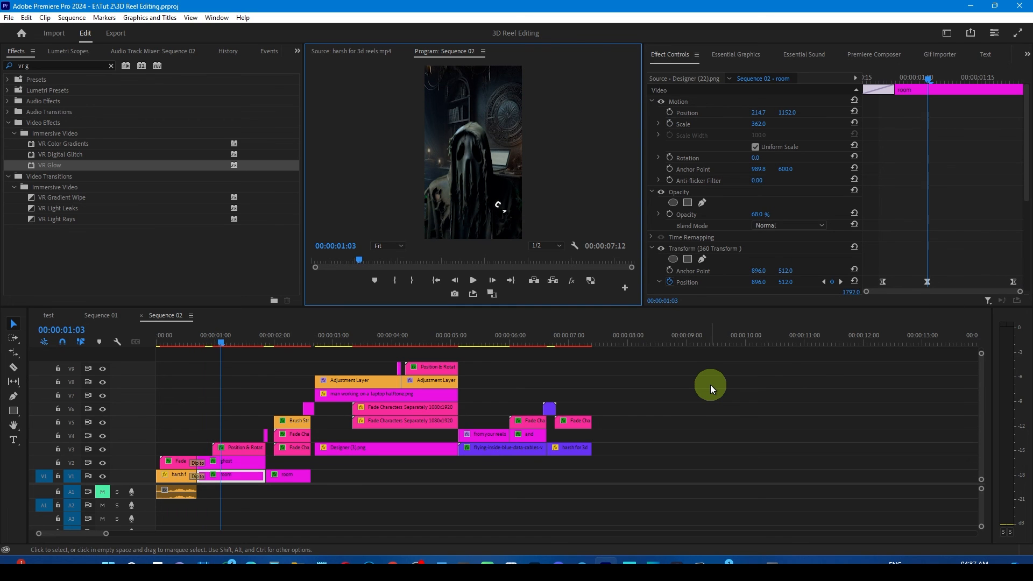